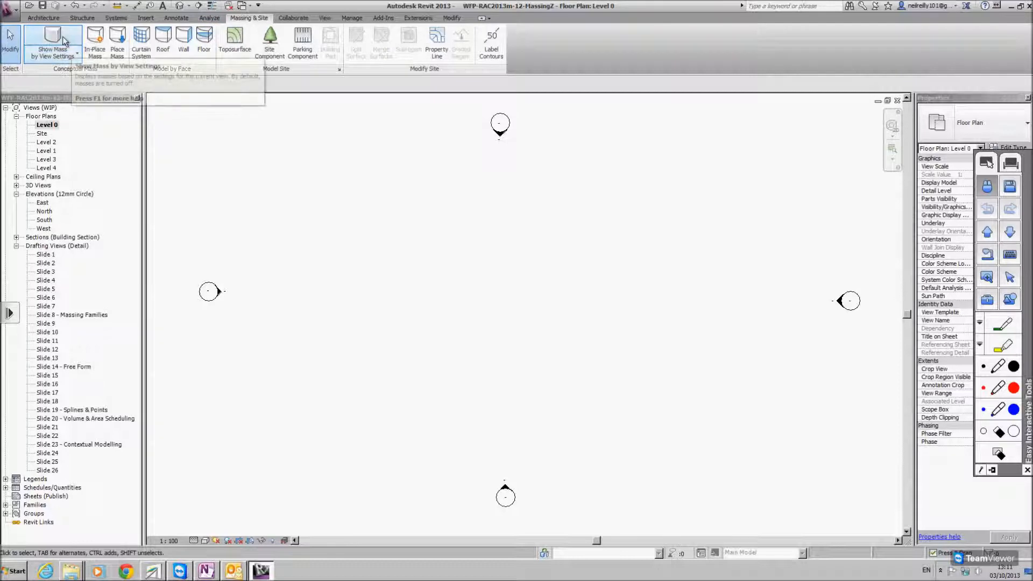
pyautogui.click(60, 55)
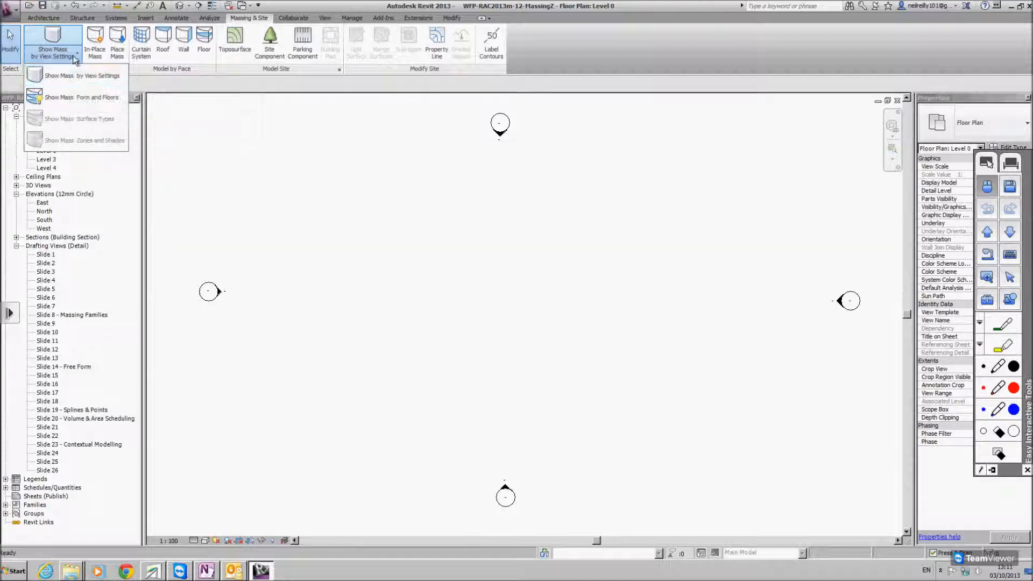
pyautogui.click(211, 137)
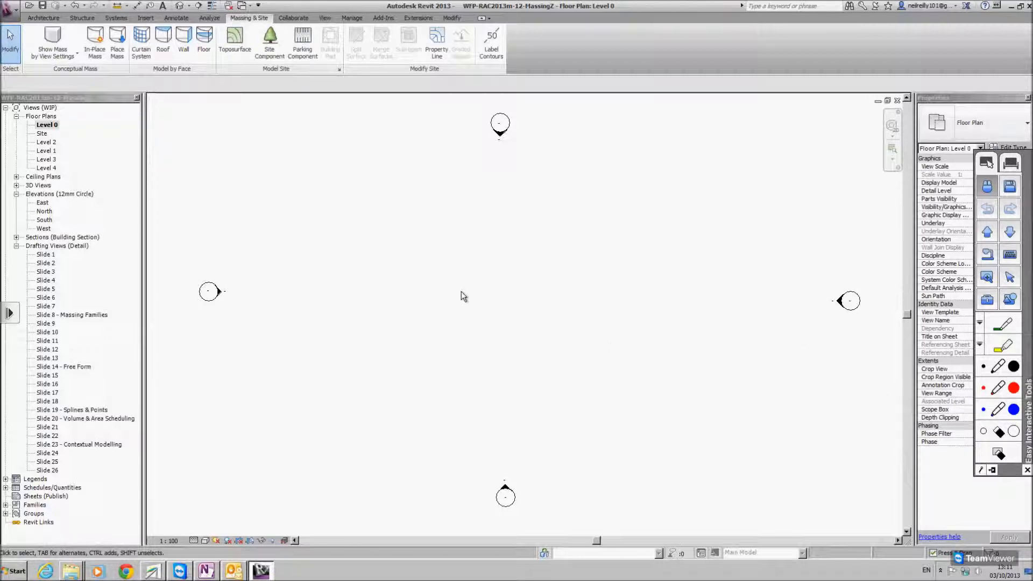
pyautogui.click(59, 56)
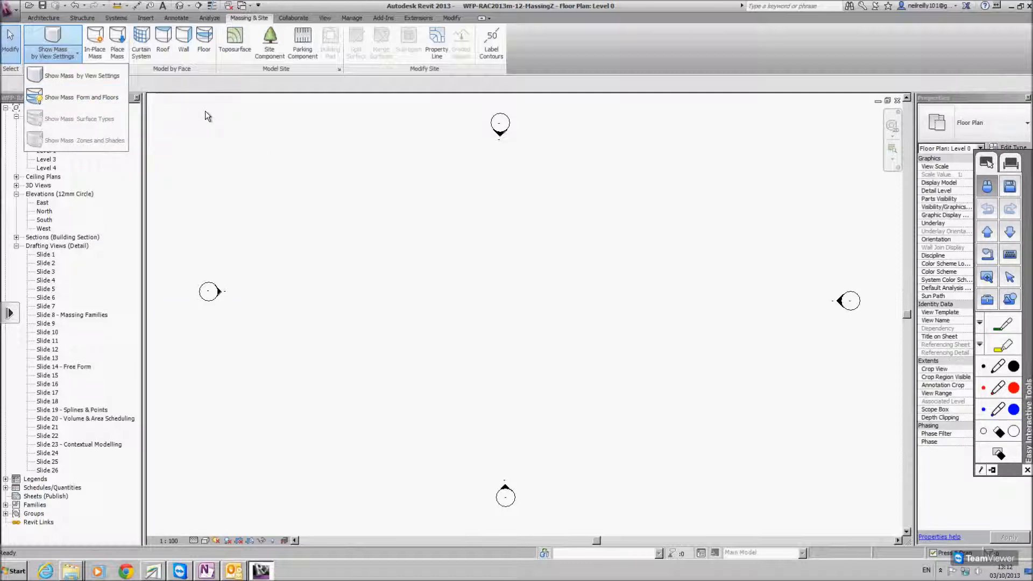
pyautogui.click(205, 110)
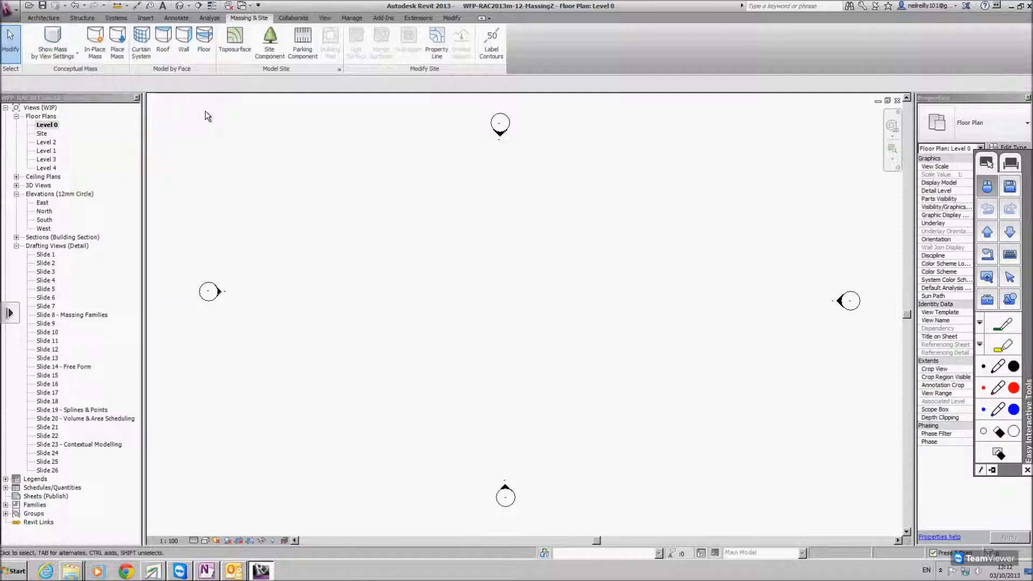
pyautogui.click(96, 53)
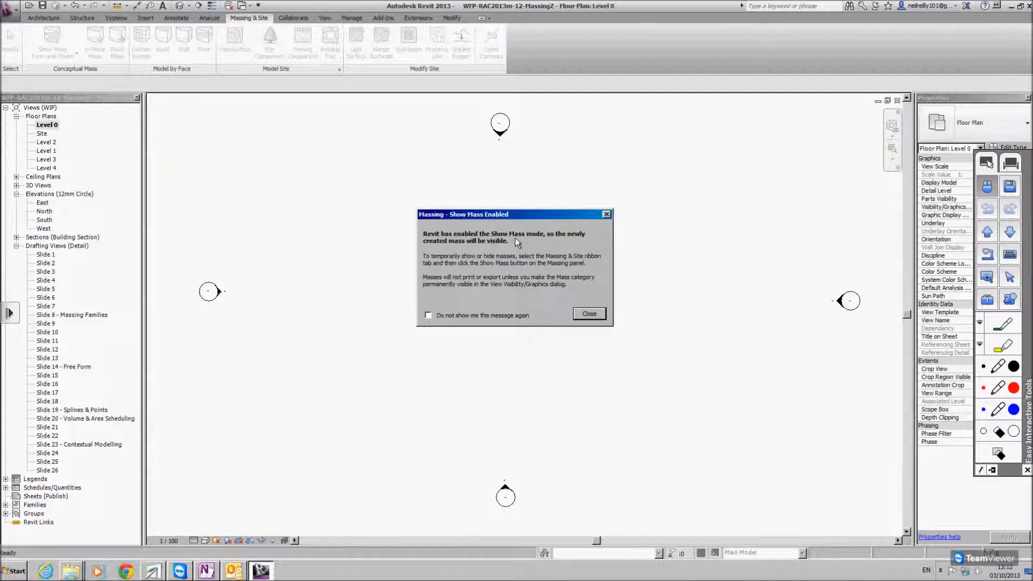
pyautogui.click(589, 313)
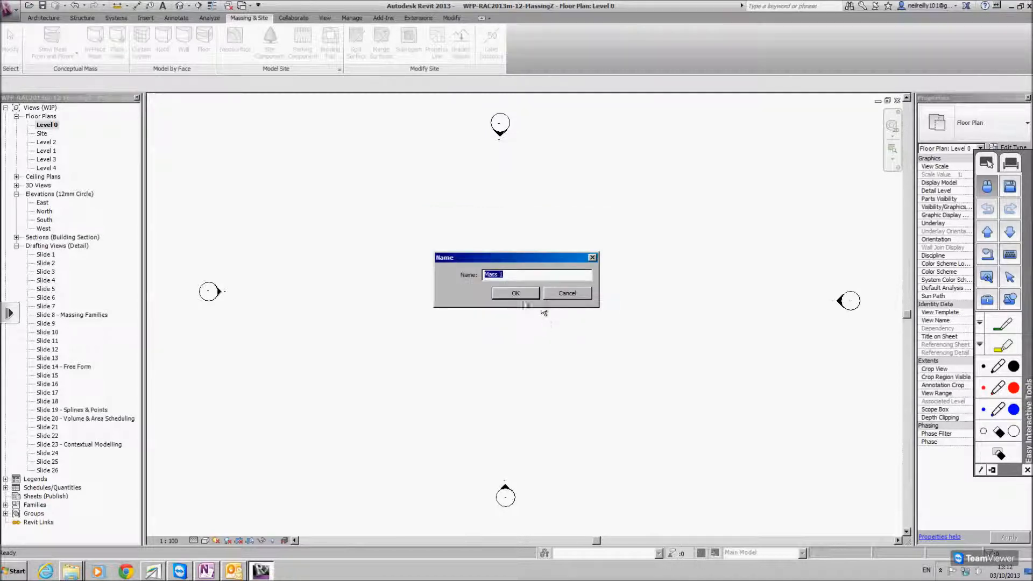
pyautogui.click(525, 296)
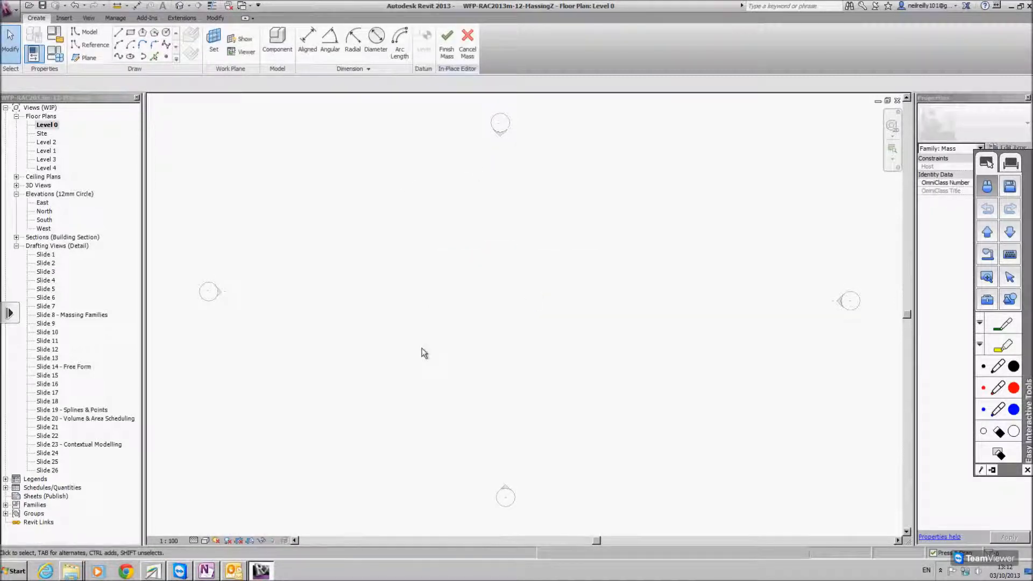
pyautogui.click(468, 38)
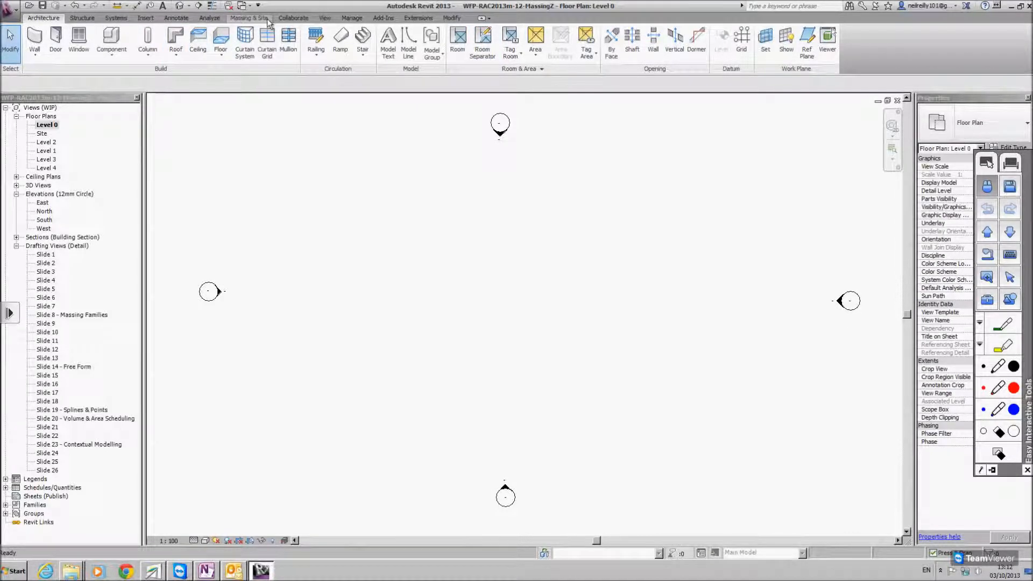
pyautogui.click(248, 19)
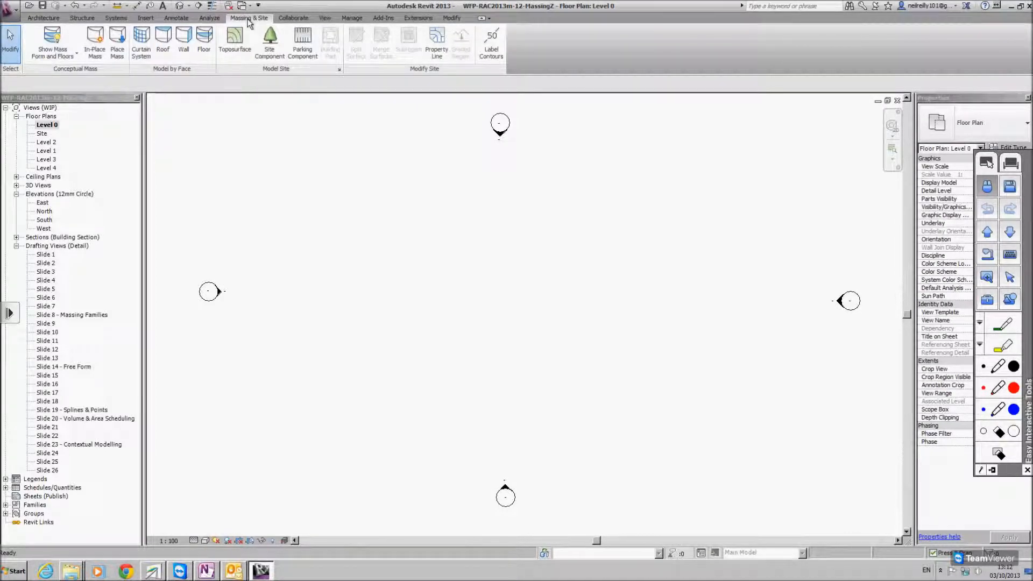
# - Start loading a family and browse the library to the Mass folder inside US Metric
pyautogui.click(145, 19)
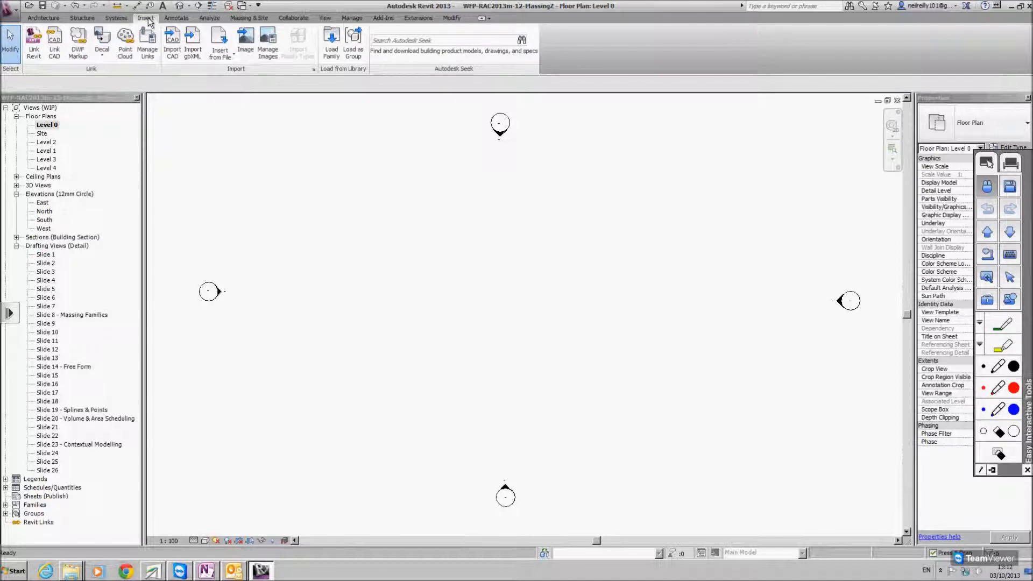
pyautogui.click(329, 44)
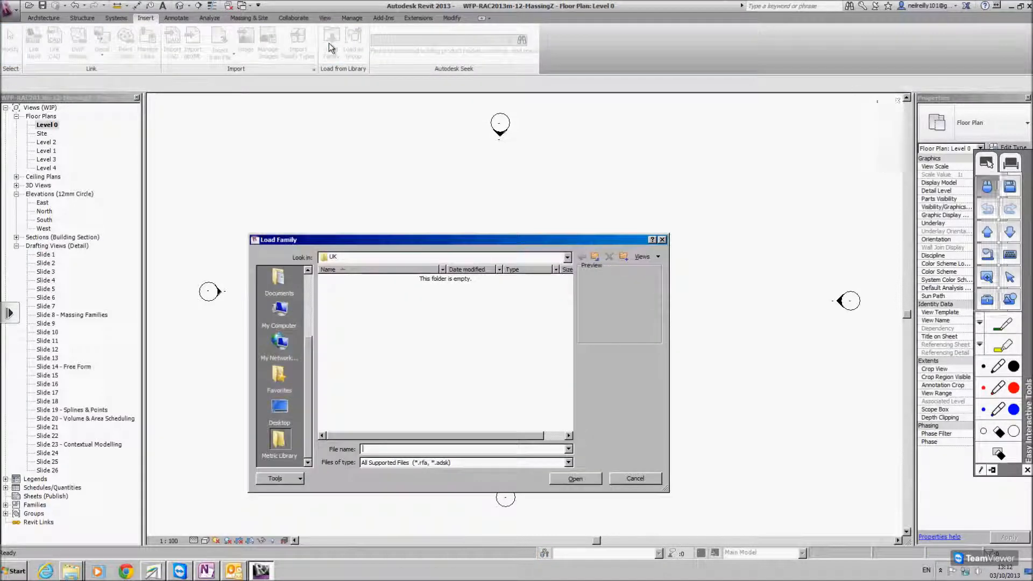
pyautogui.click(594, 258)
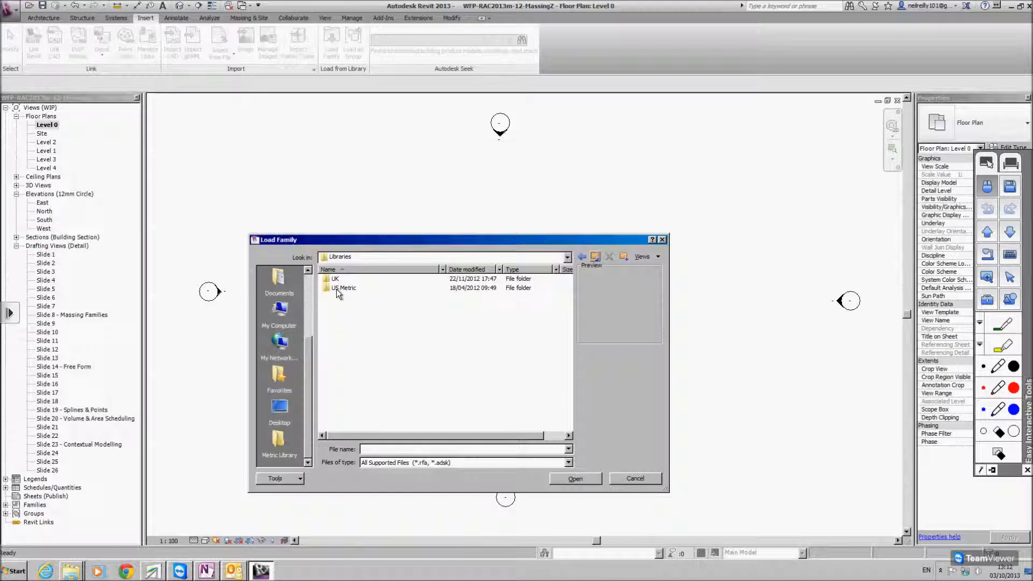
pyautogui.doubleClick(337, 289)
pyautogui.click(347, 325)
pyautogui.click(594, 257)
pyautogui.doubleClick(336, 279)
pyautogui.click(596, 257)
pyautogui.doubleClick(340, 287)
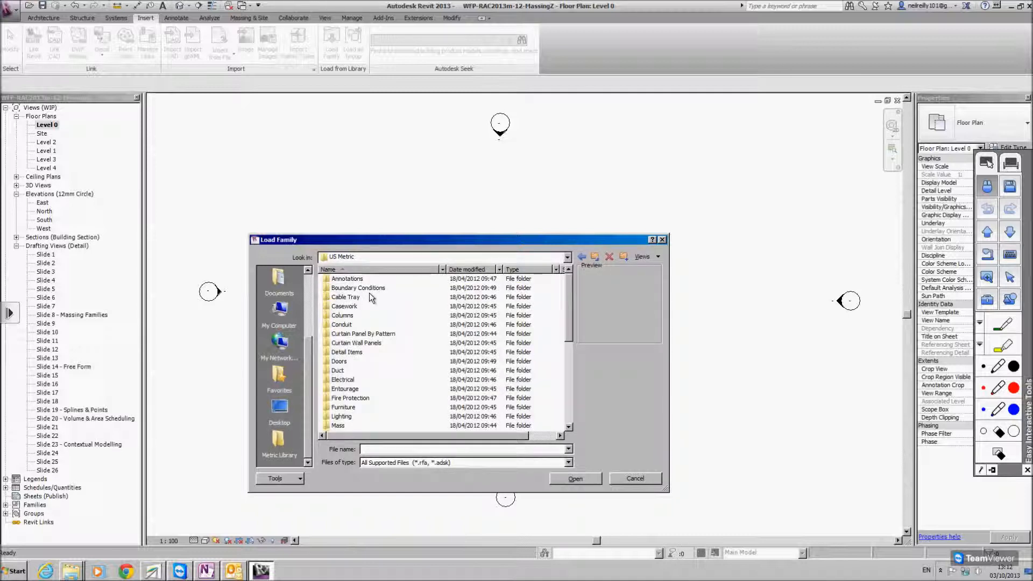
pyautogui.click(361, 321)
pyautogui.scroll(-2, 362, 321)
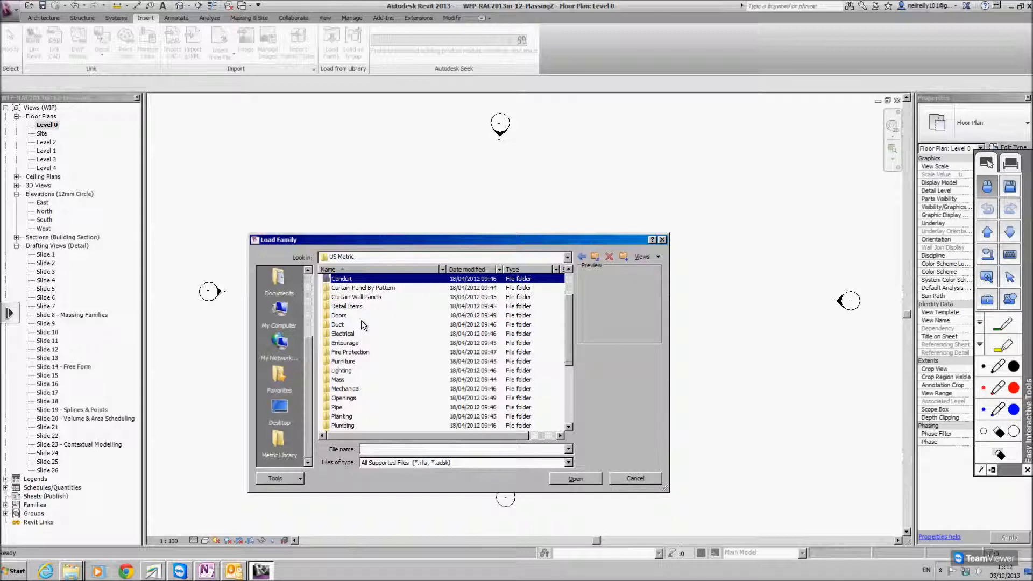
pyautogui.scroll(-2, 360, 322)
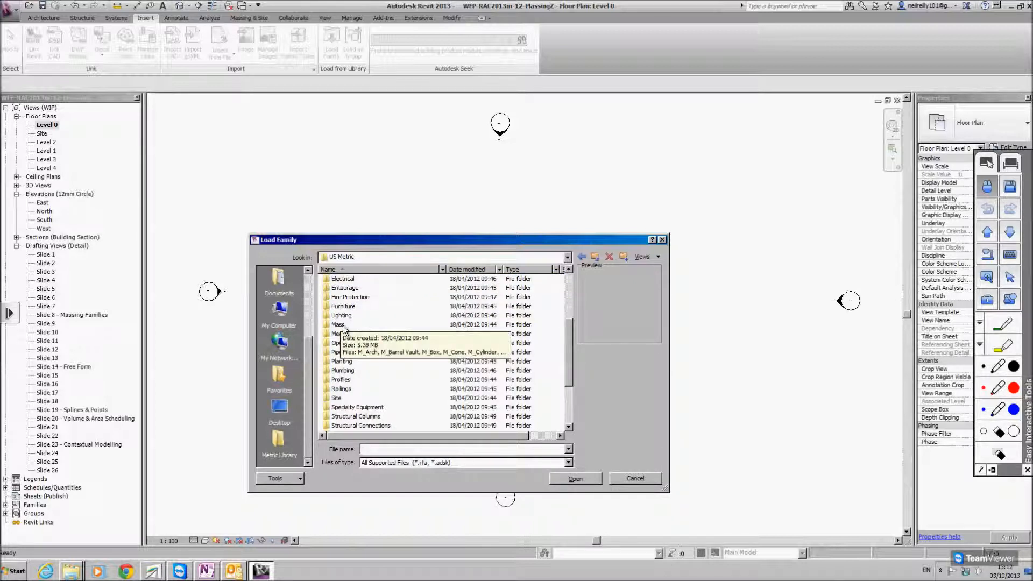
pyautogui.doubleClick(344, 325)
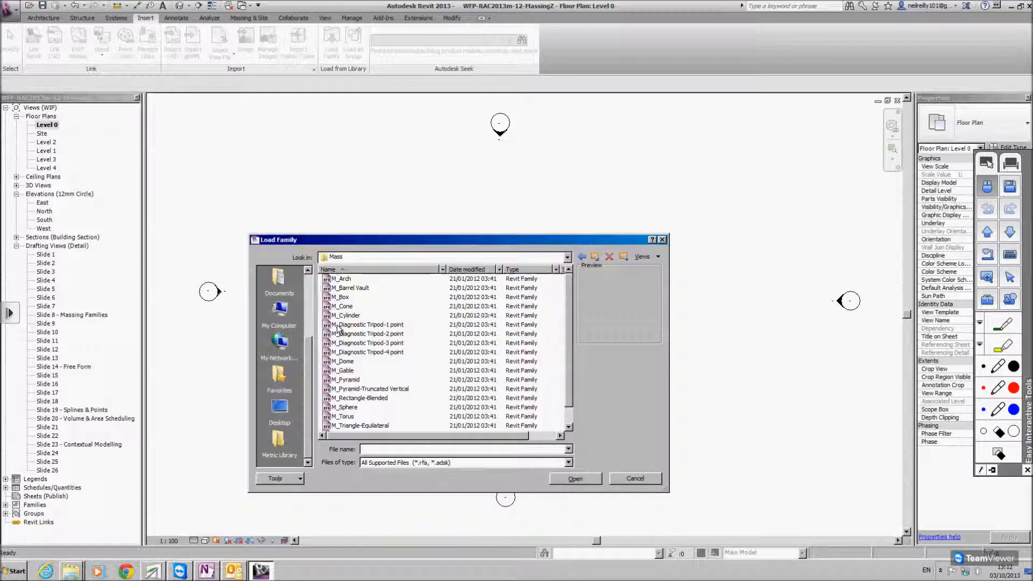
# - Preview the mass families in the Mass folder and load M_Arch into the project
pyautogui.click(344, 279)
pyautogui.press('Down')
pyautogui.press('Down')
pyautogui.press('Down')
pyautogui.press('Down')
pyautogui.press('Down')
pyautogui.press('Down')
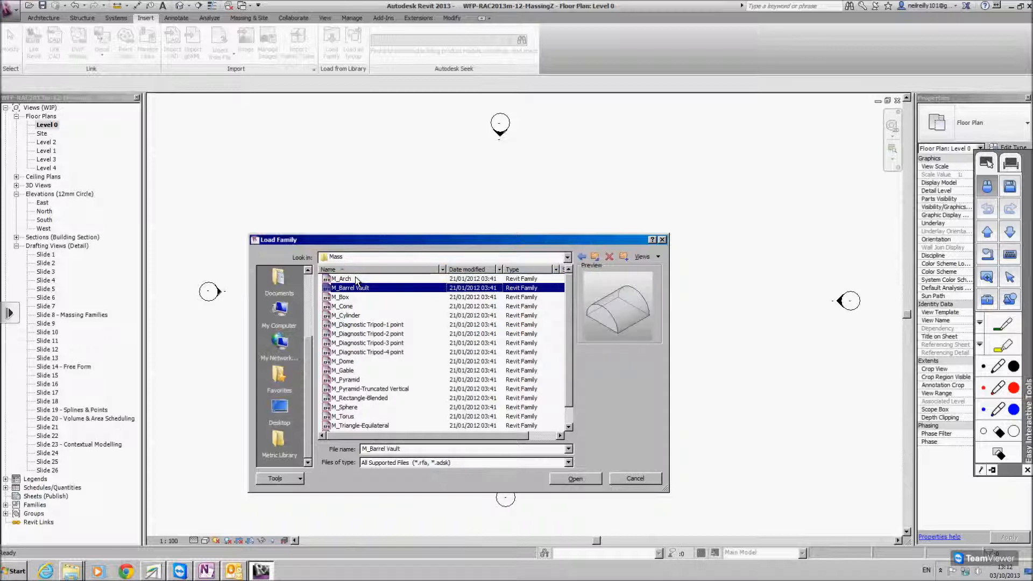
pyautogui.press('Down')
pyautogui.press('Down')
pyautogui.press('Down')
pyautogui.press('Down')
pyautogui.press('Down')
pyautogui.press('Down')
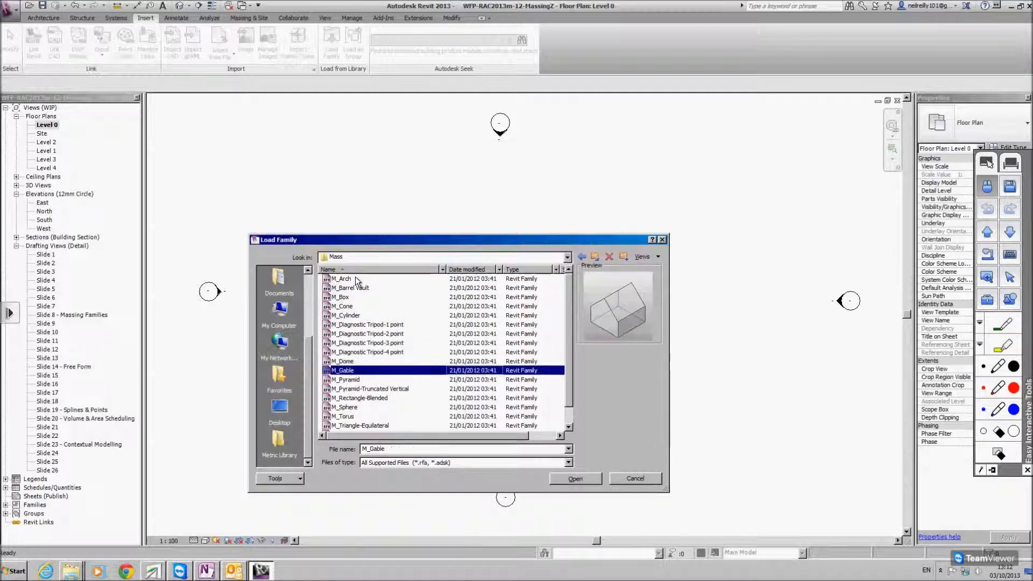
pyautogui.press('Down')
pyautogui.press('Down')
pyautogui.press('Down')
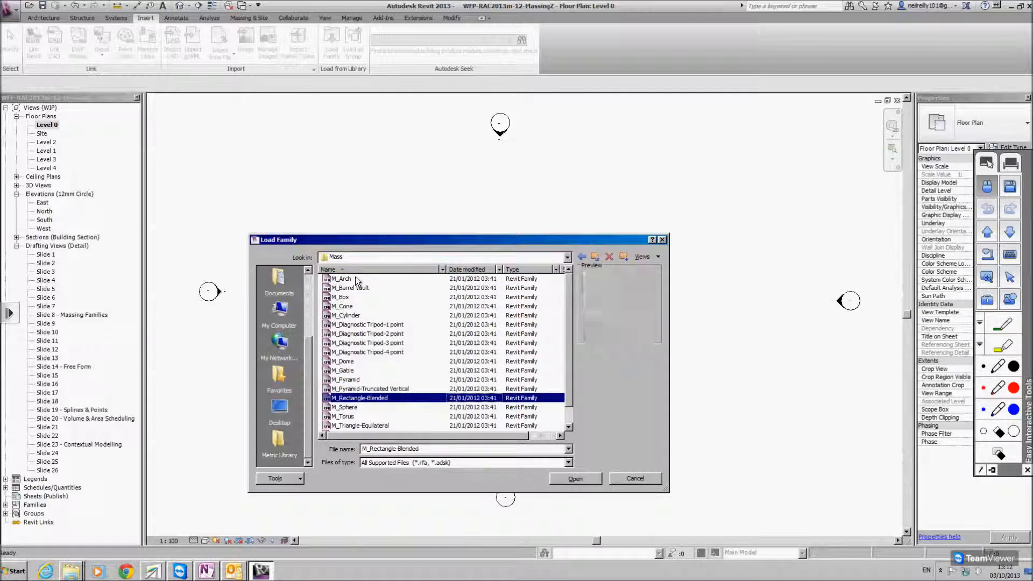
pyautogui.press('Down')
pyautogui.press('Down')
pyautogui.press('Down')
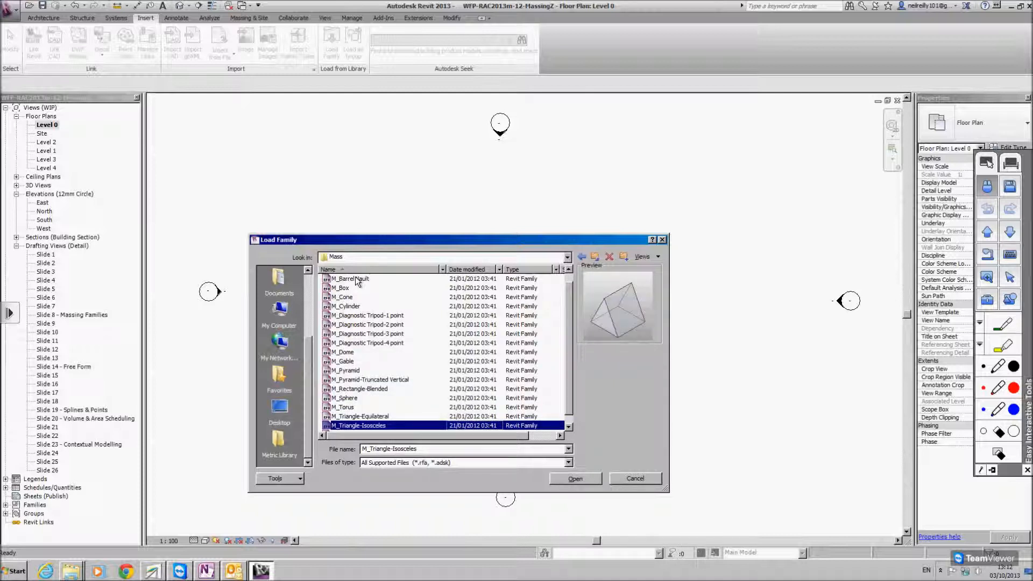
pyautogui.press('Up')
pyautogui.press('Up')
pyautogui.press('Up')
pyautogui.press('Up')
pyautogui.press('Up')
pyautogui.press('Up')
pyautogui.press('Up')
pyautogui.press('Up')
pyautogui.press('Up')
pyautogui.press('Up')
pyautogui.press('Up')
pyautogui.press('Up')
pyautogui.press('Up')
pyautogui.press('Up')
pyautogui.press('Up')
pyautogui.press('Up')
pyautogui.press('Up')
pyautogui.press('Up')
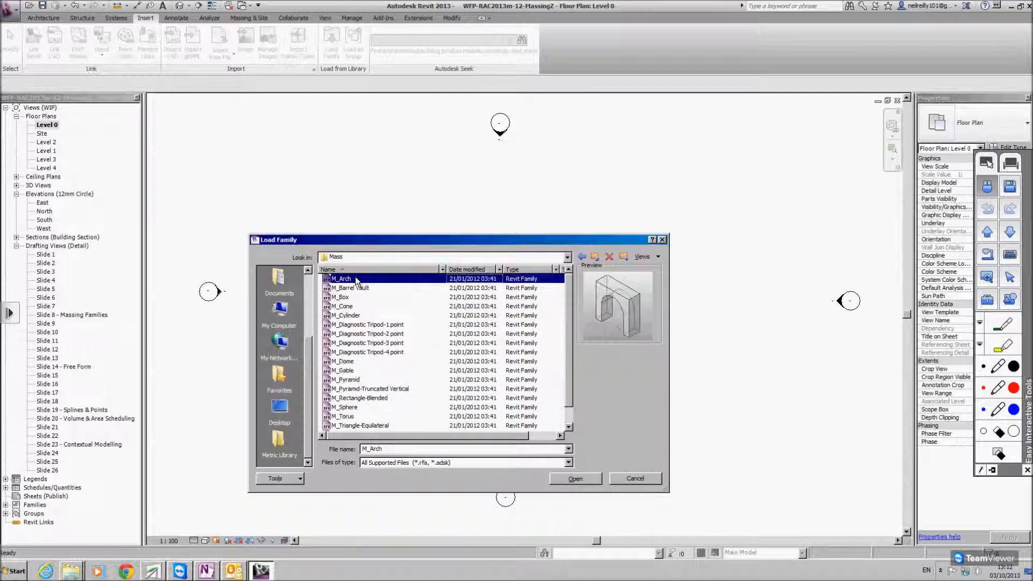
pyautogui.press('Return')
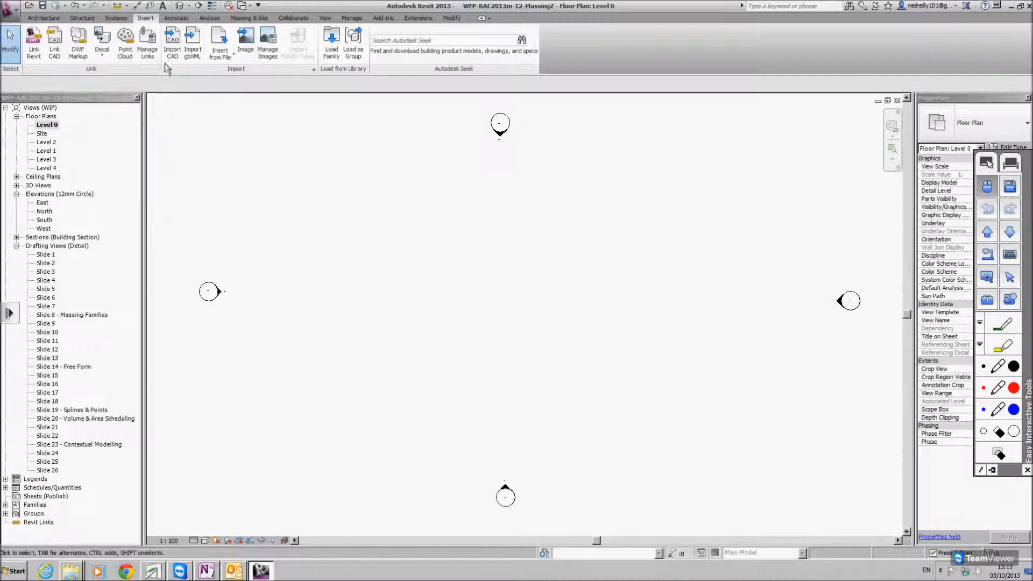
pyautogui.click(43, 18)
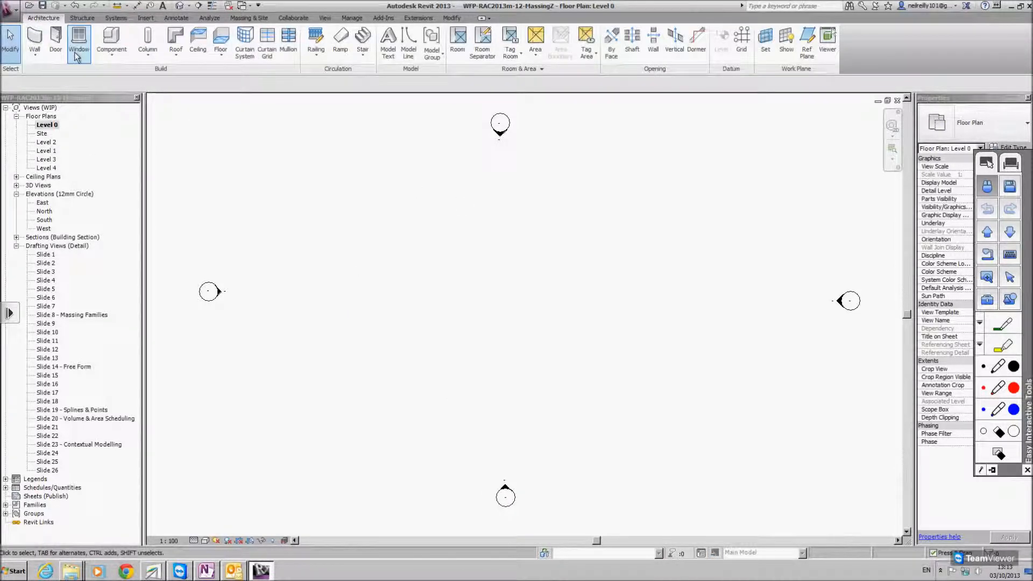
pyautogui.click(112, 54)
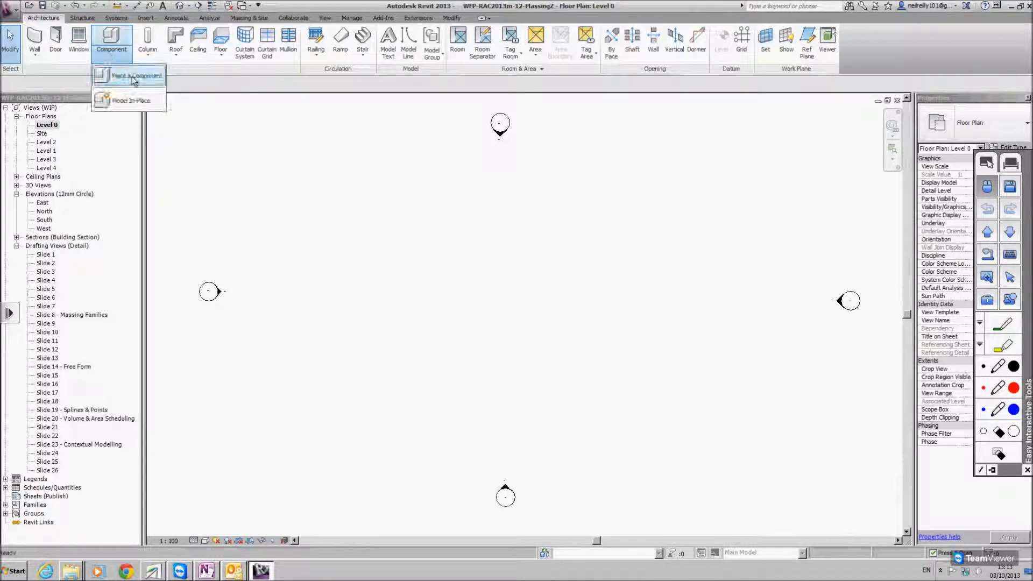
pyautogui.click(131, 77)
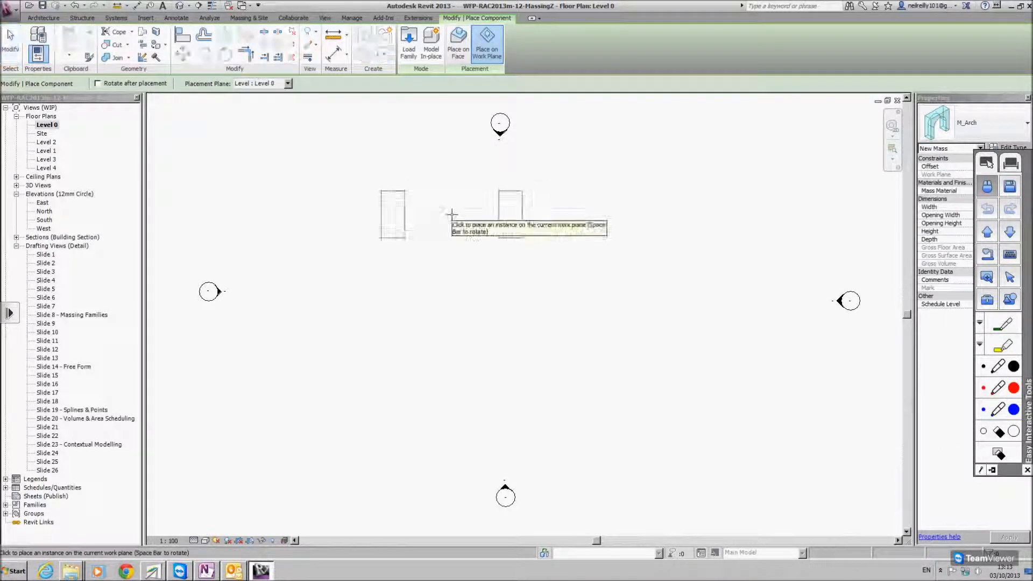
pyautogui.press('Escape')
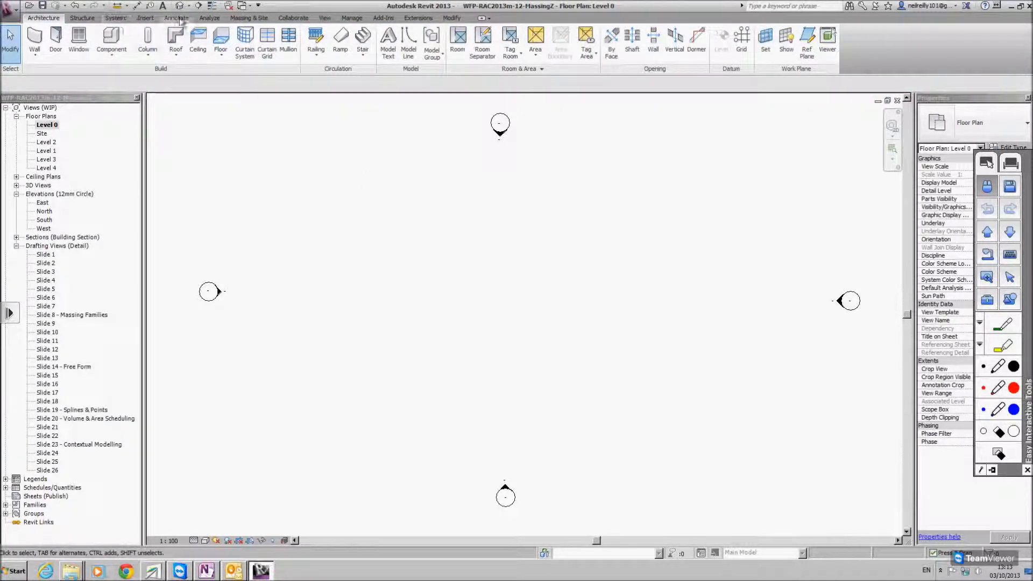
pyautogui.click(145, 19)
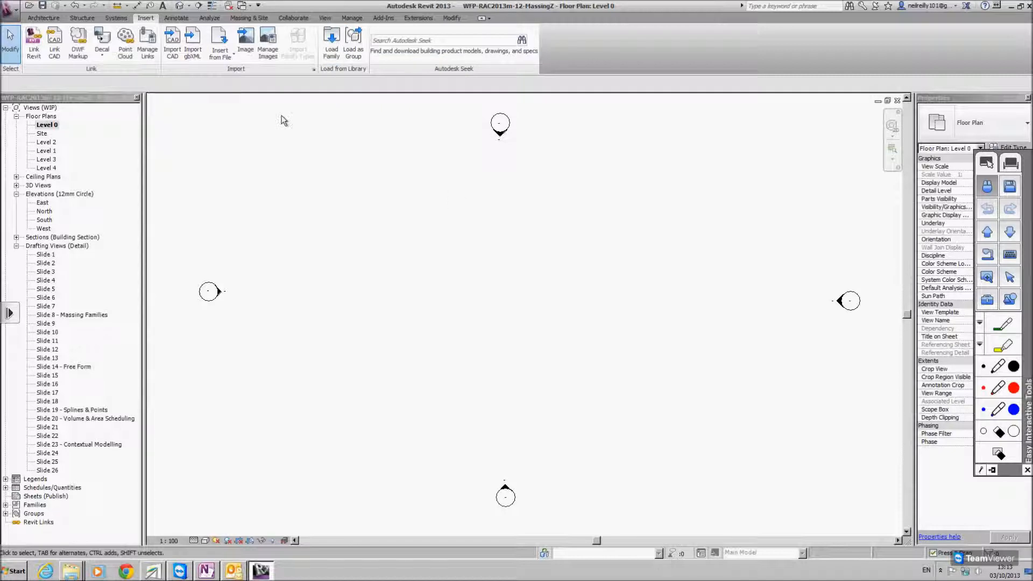
# - Place one M_Arch mass component on the Level 0 plan just below the north elevation marker, with its two legs side by side
pyautogui.click(51, 18)
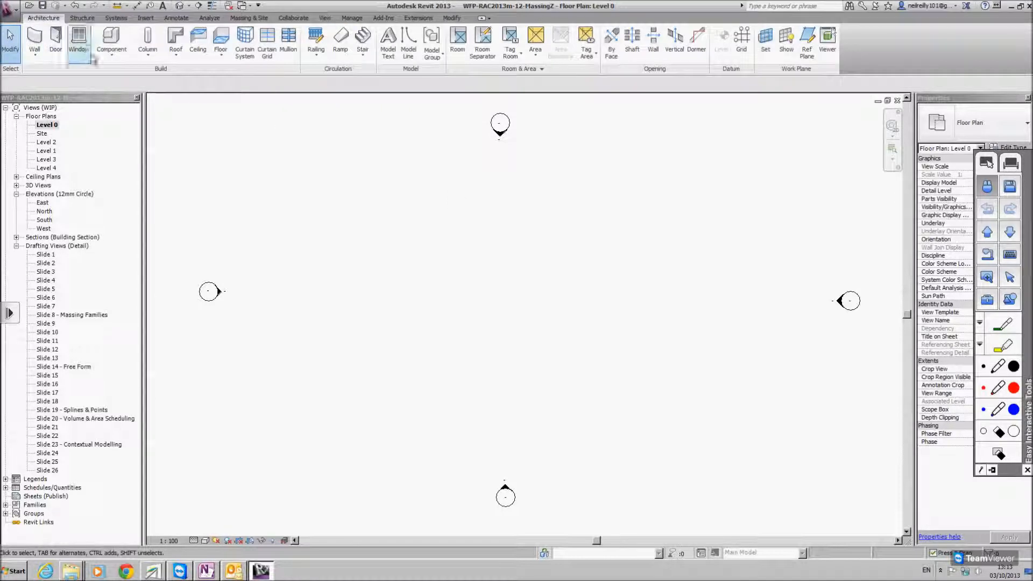
pyautogui.click(111, 48)
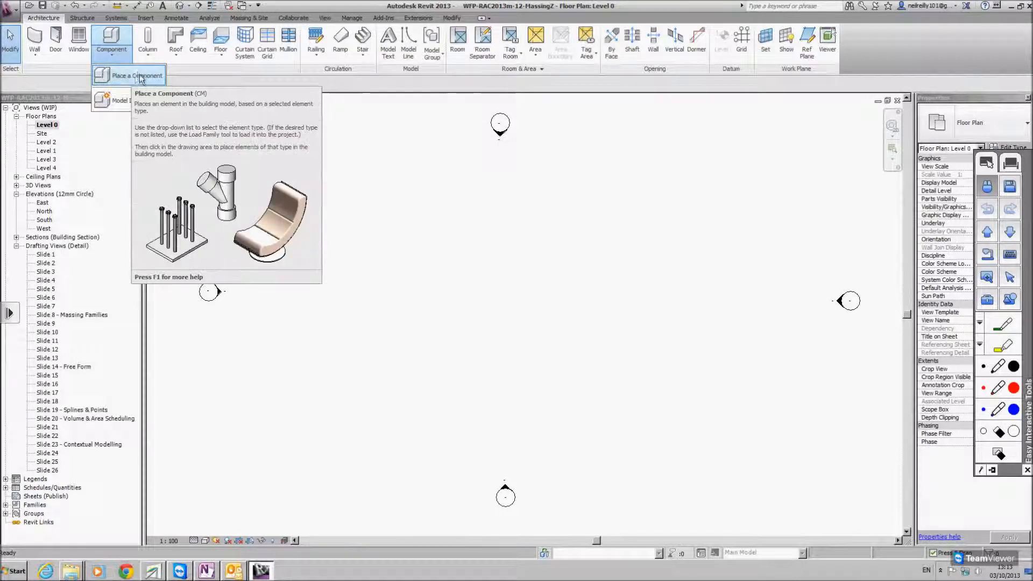
pyautogui.click(142, 79)
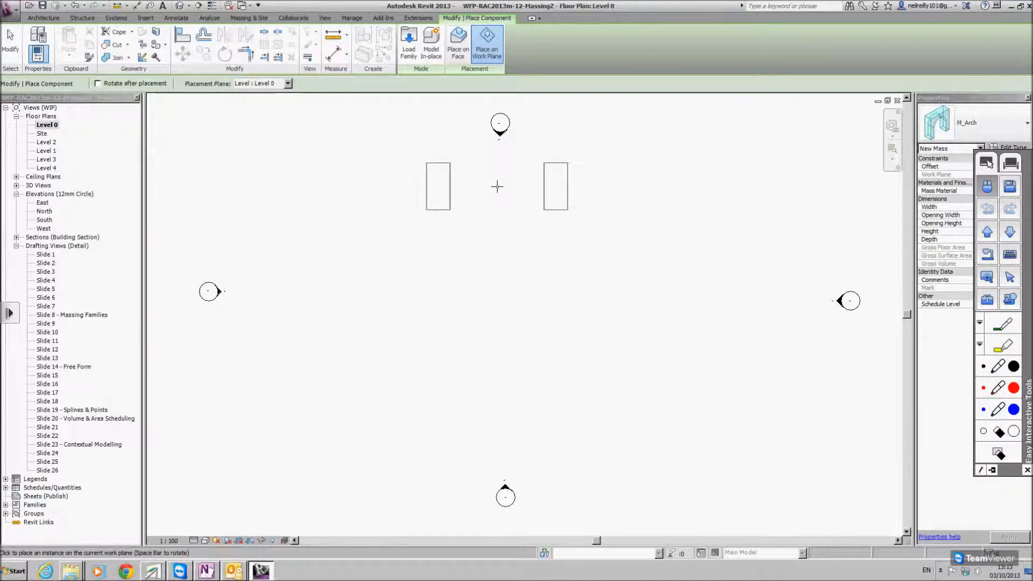
pyautogui.moveTo(500, 198); pyautogui.dragTo(470, 232, button='middle')
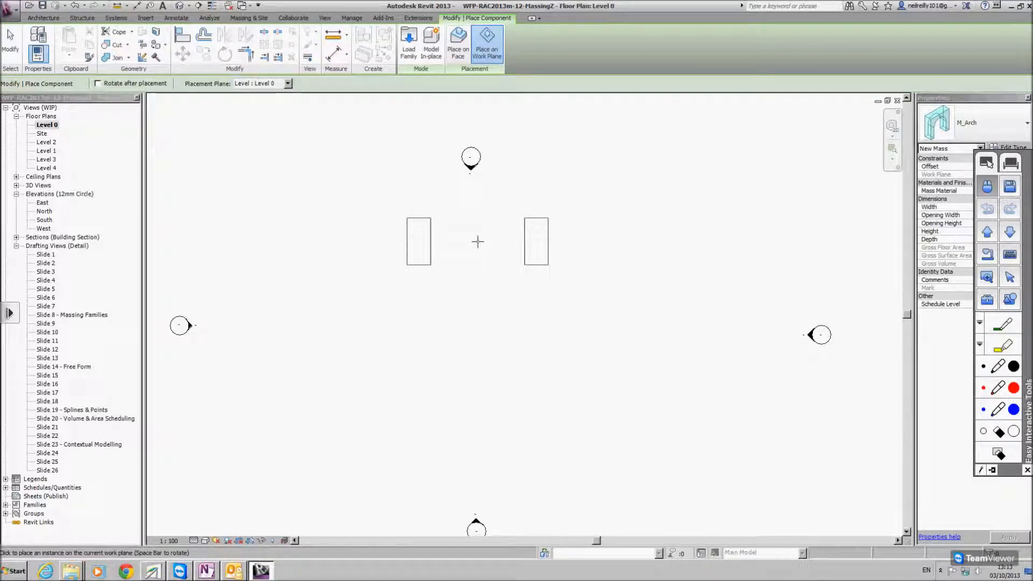
pyautogui.press('space')
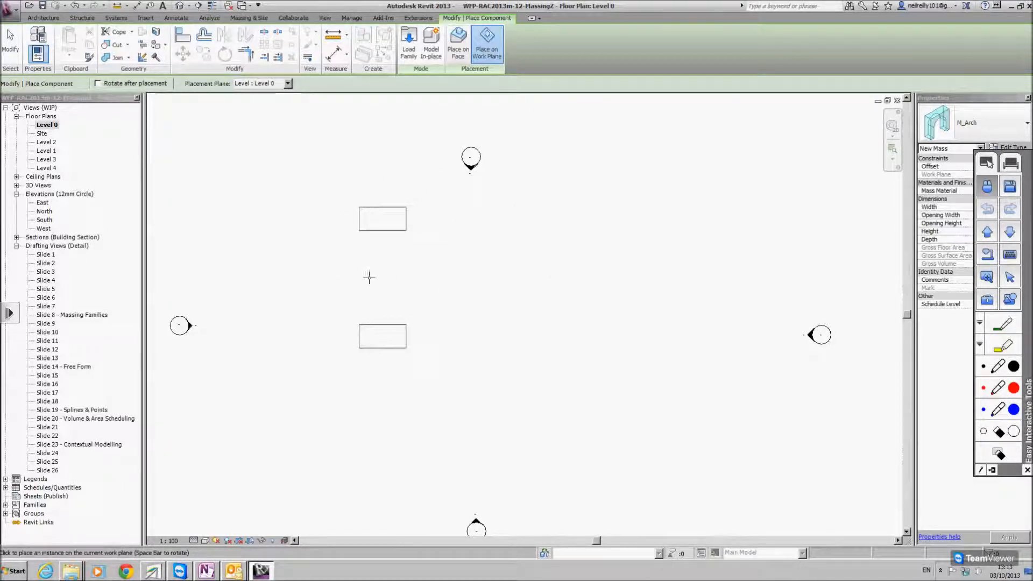
pyautogui.press('space')
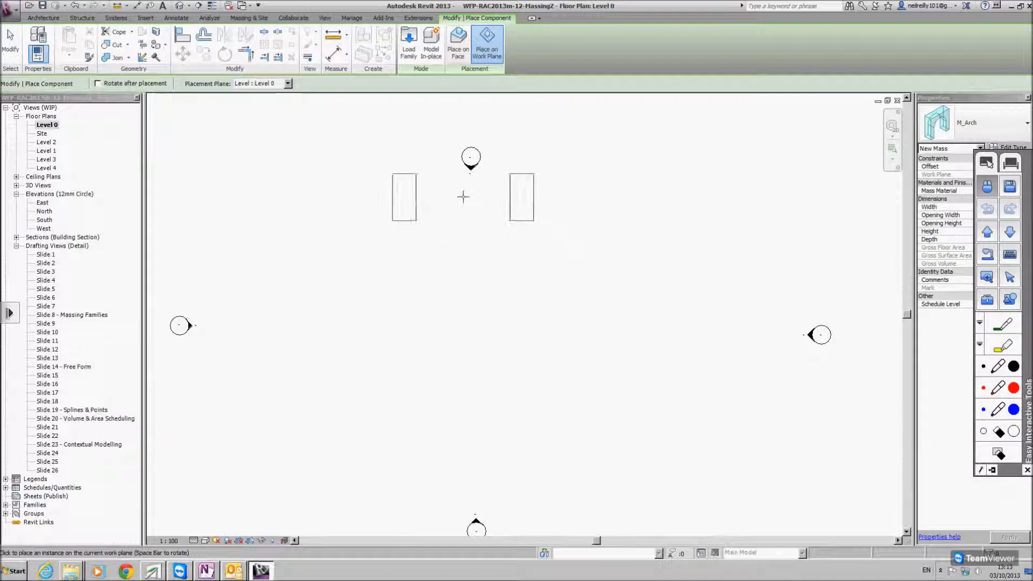
pyautogui.click(473, 219)
pyautogui.press('Escape')
pyautogui.press('Escape')
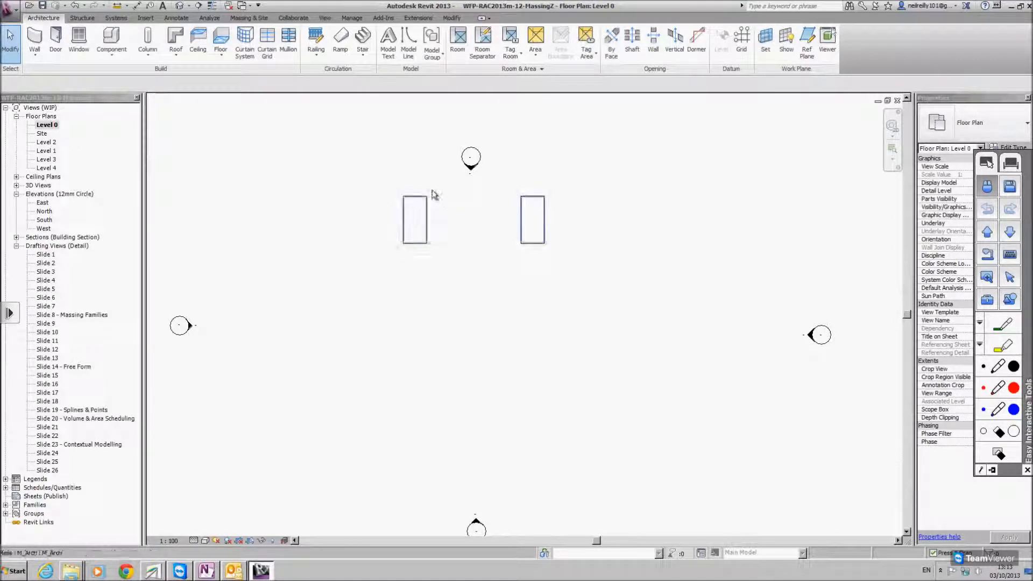
# - Open the Site floor plan view
pyautogui.doubleClick(42, 133)
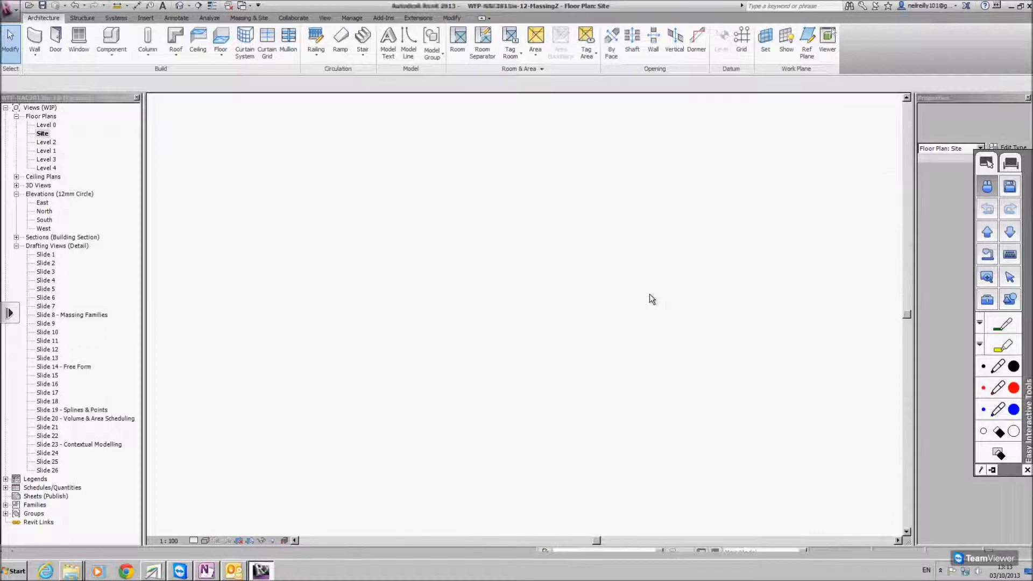
# - View the M_Arch mass in the Site floor plan, then open the 3D view and examine the arch from an angle
pyautogui.scroll(-5, 500, 264)
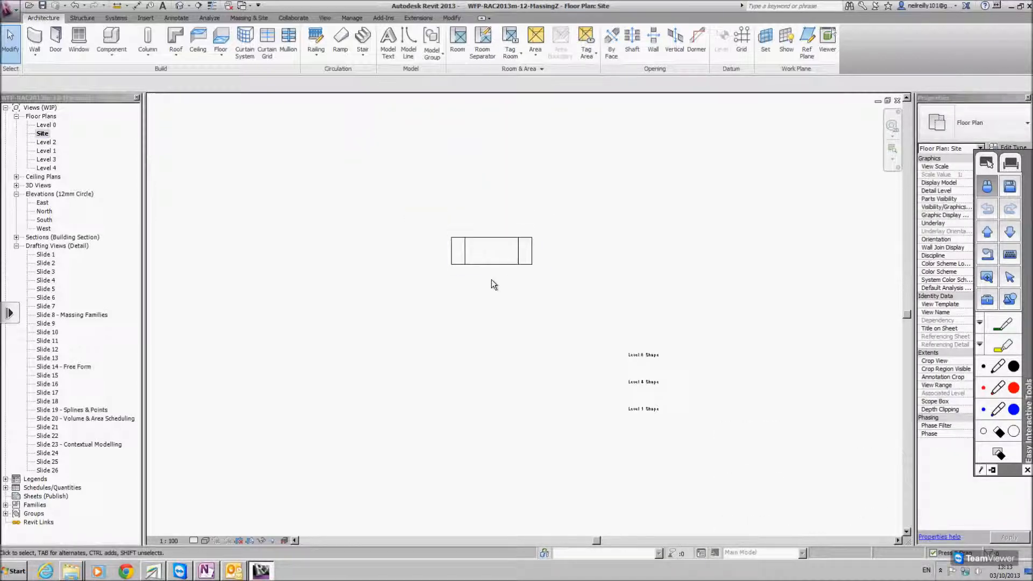
pyautogui.scroll(2, 498, 267)
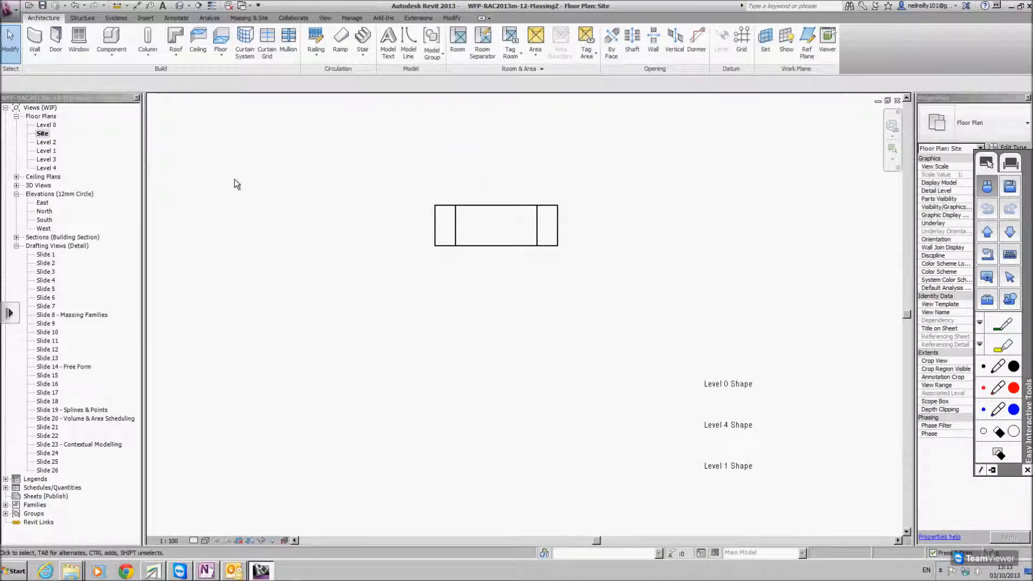
pyautogui.click(16, 185)
pyautogui.doubleClick(44, 194)
pyautogui.keyDown('shift'); pyautogui.moveTo(407, 384); pyautogui.dragTo(524, 317, button='middle'); pyautogui.keyUp('shift')
pyautogui.scroll(3, 532, 313)
pyautogui.moveTo(350, 387); pyautogui.dragTo(438, 309, button='middle')
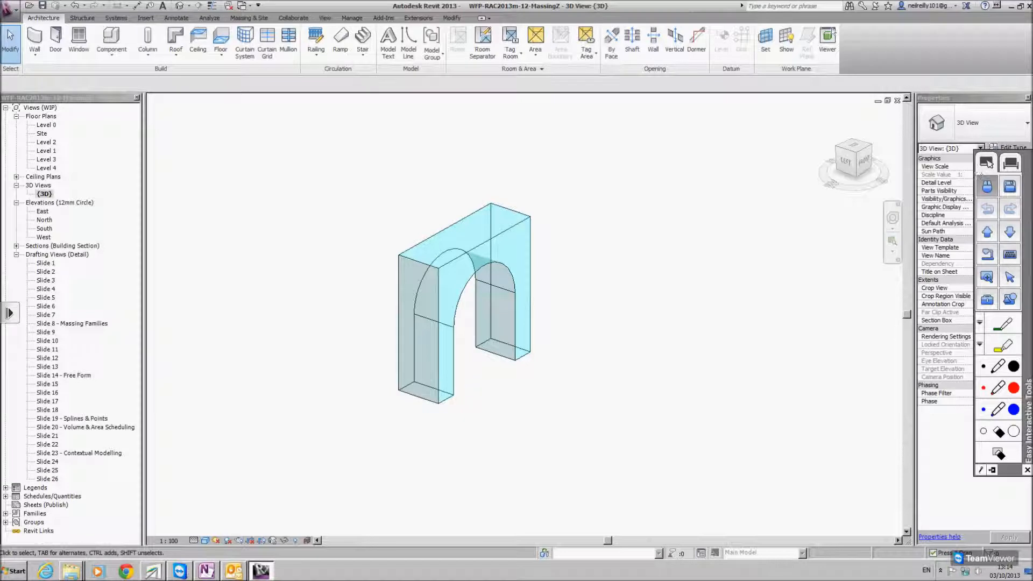
# - Widen the properties palette and set the M_Arch mass's width to 20000 mm
pyautogui.moveTo(915, 136); pyautogui.dragTo(864, 136)
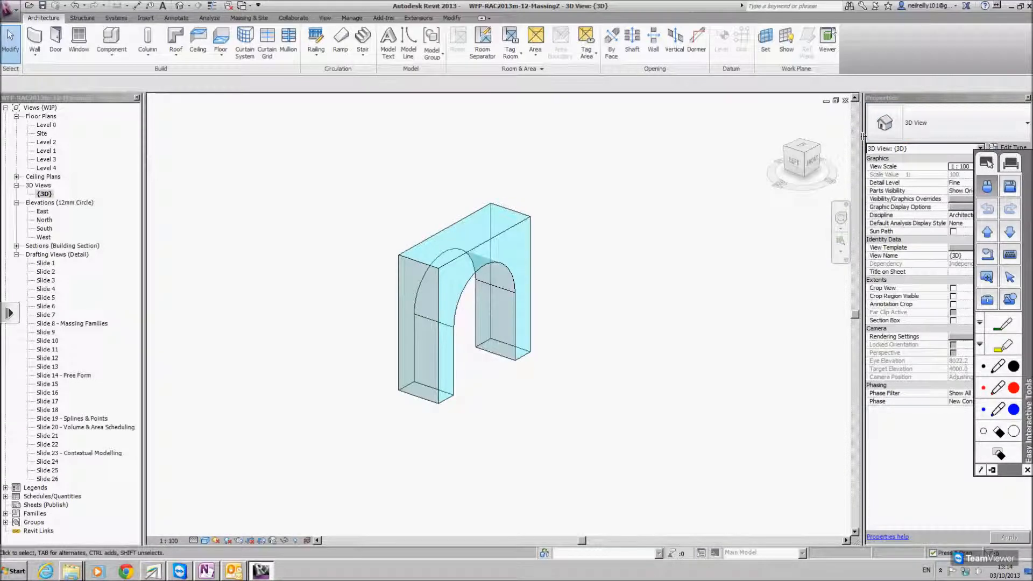
pyautogui.click(473, 250)
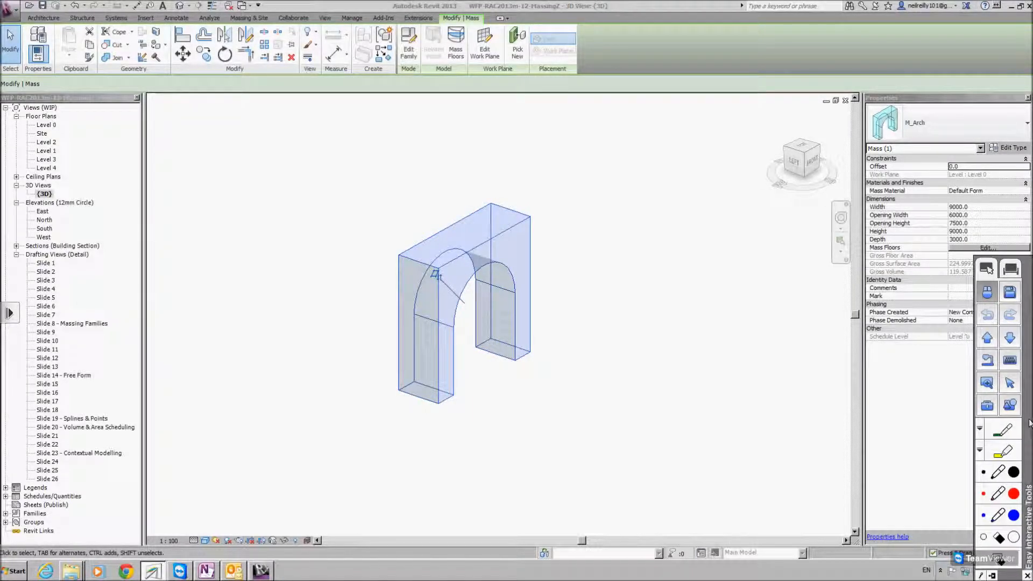
pyautogui.click(962, 222)
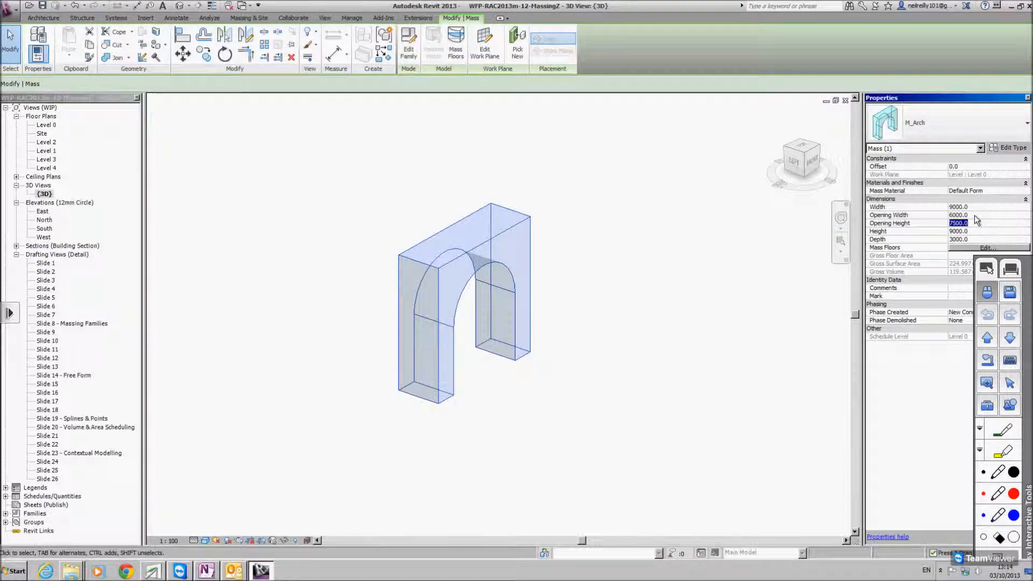
pyautogui.click(968, 207)
pyautogui.write('20')
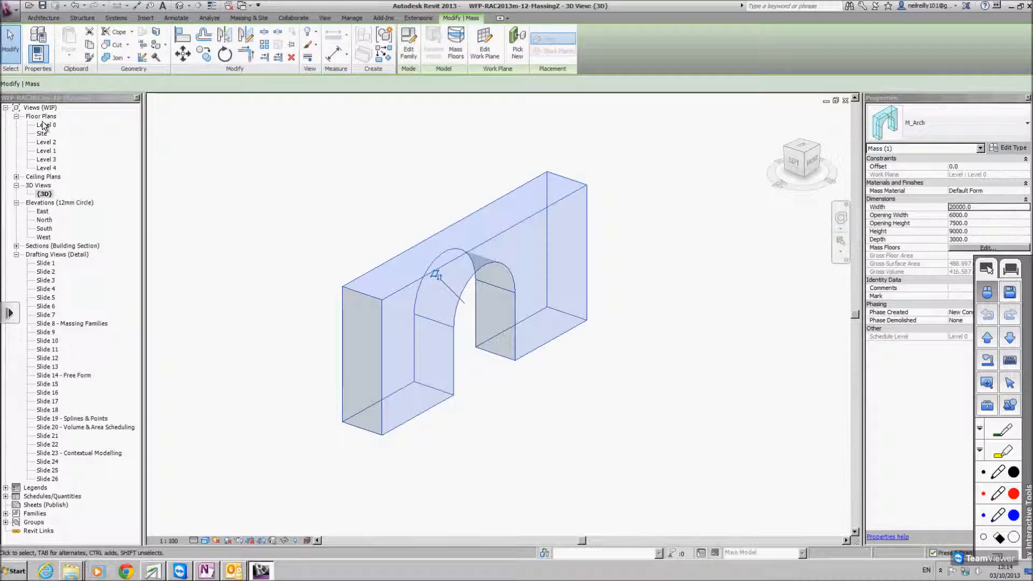
# - Open the Level 0 plan and stretch the arch's opening to about 15000 mm wide using its shape handles
pyautogui.doubleClick(45, 124)
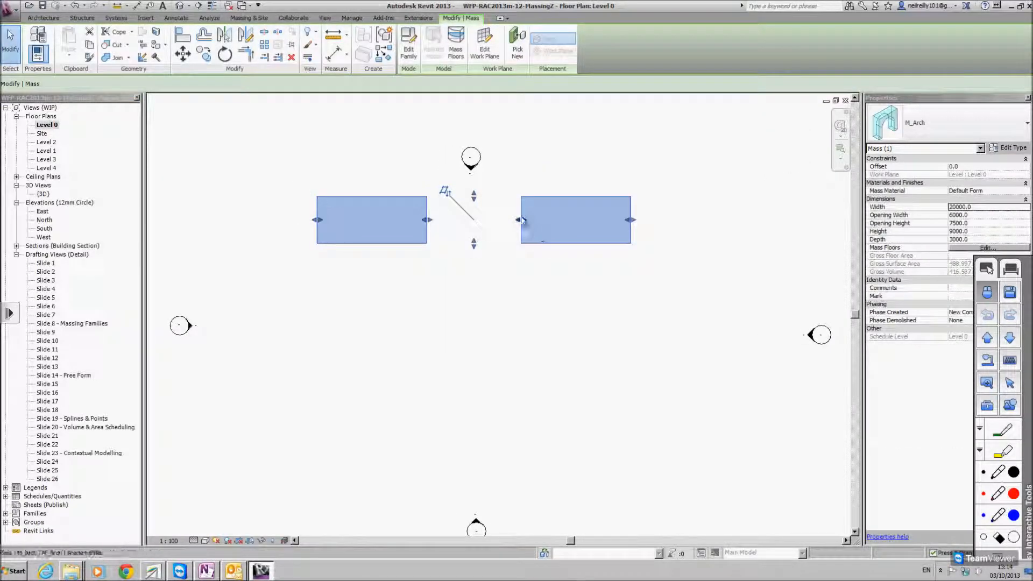
pyautogui.moveTo(427, 219); pyautogui.dragTo(349, 220)
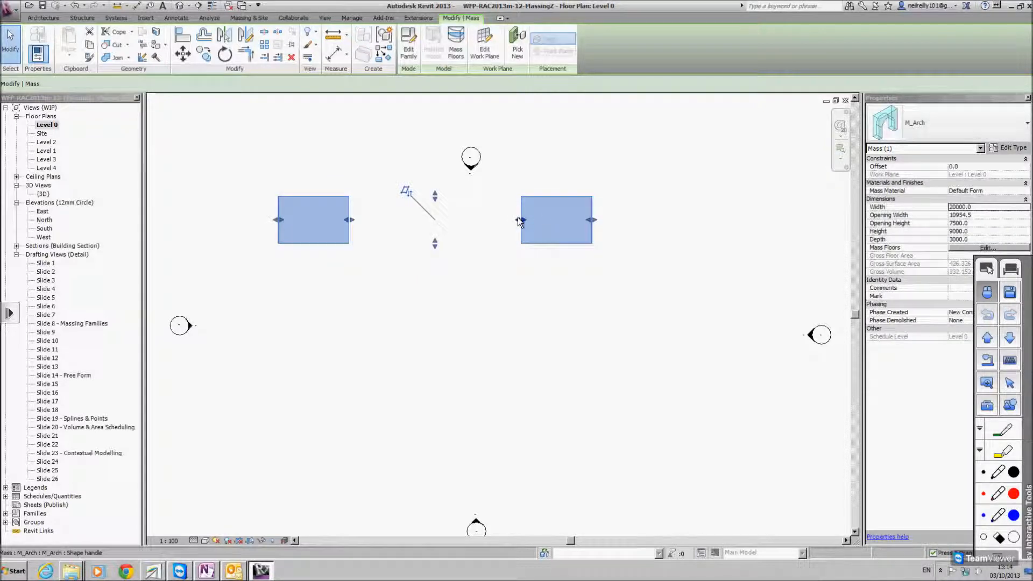
pyautogui.moveTo(550, 218); pyautogui.dragTo(573, 220)
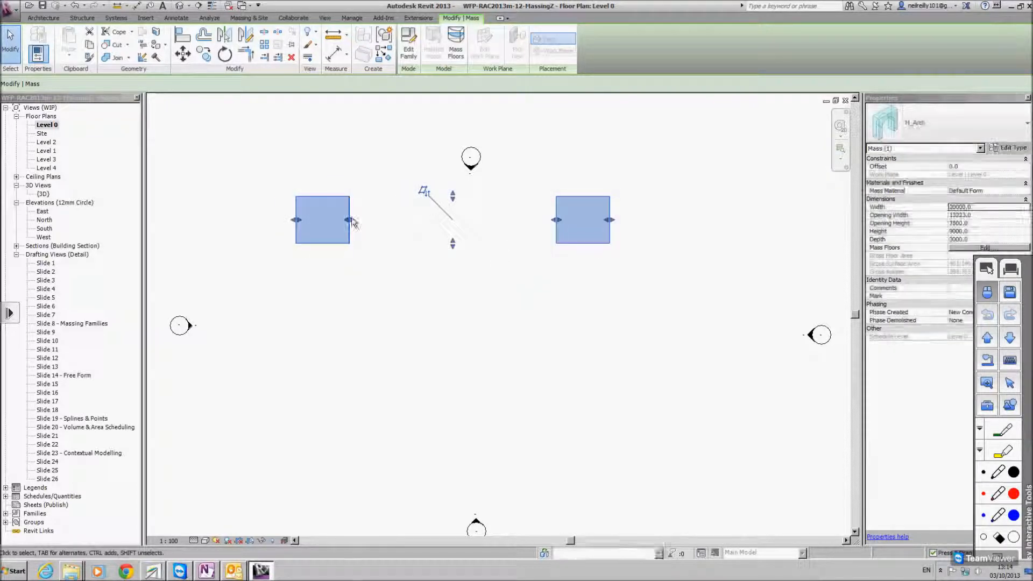
pyautogui.moveTo(351, 222); pyautogui.dragTo(322, 220)
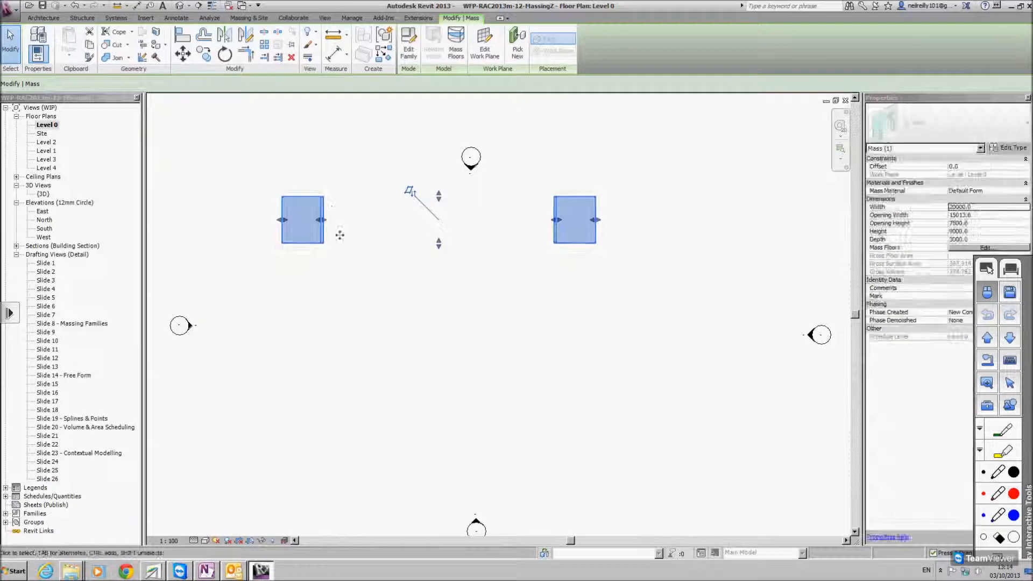
pyautogui.click(503, 211)
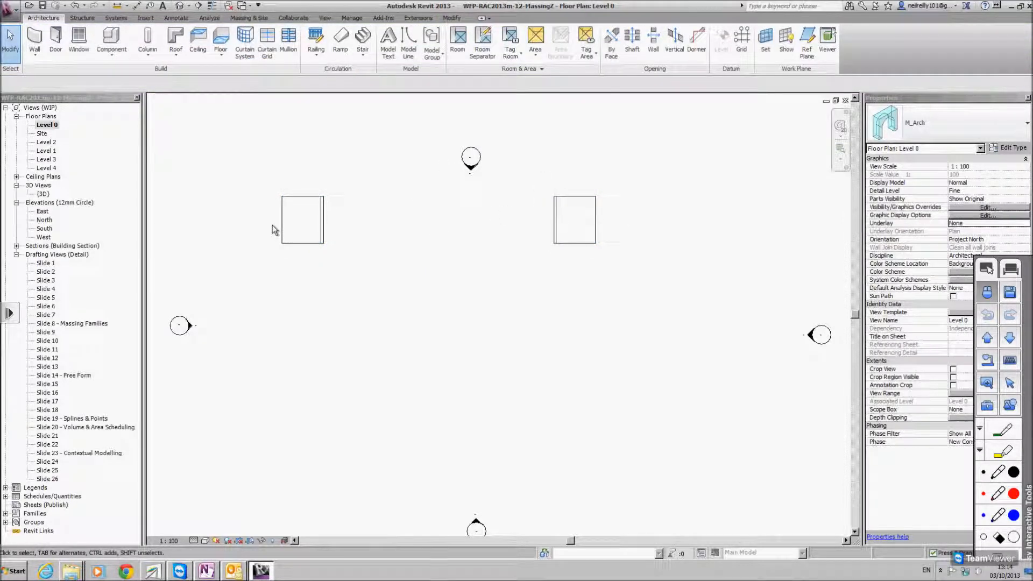
# - Delete the modified M_Arch mass in the 3D view
pyautogui.doubleClick(44, 194)
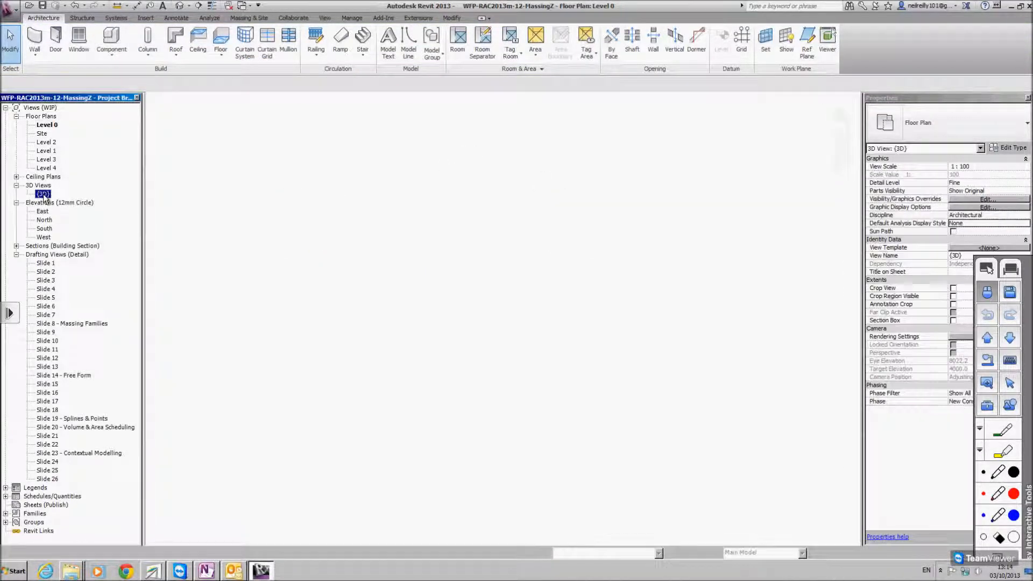
pyautogui.keyDown('shift'); pyautogui.moveTo(519, 329); pyautogui.dragTo(451, 306, button='middle'); pyautogui.keyUp('shift')
pyautogui.scroll(-2, 451, 305)
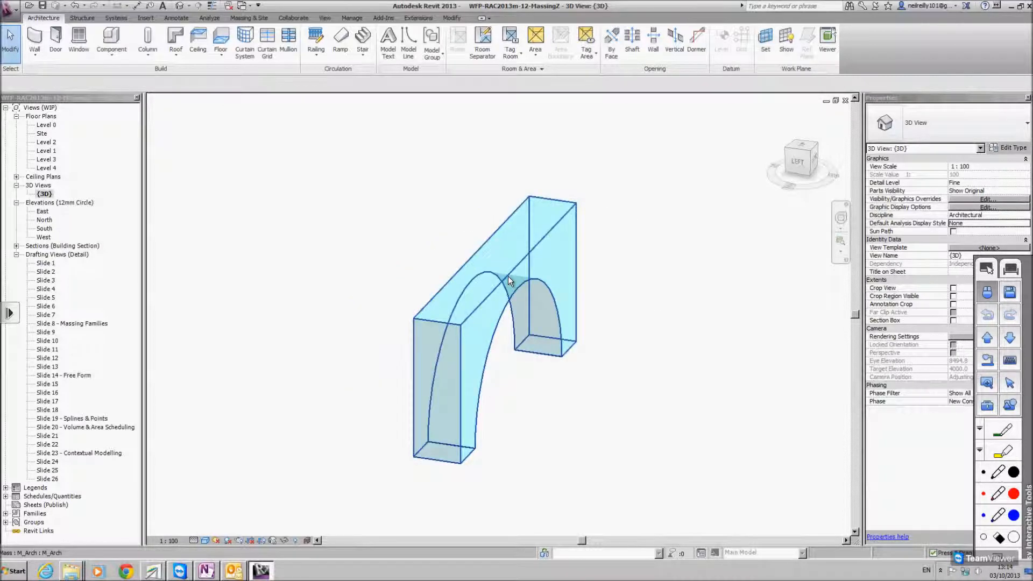
pyautogui.click(507, 276)
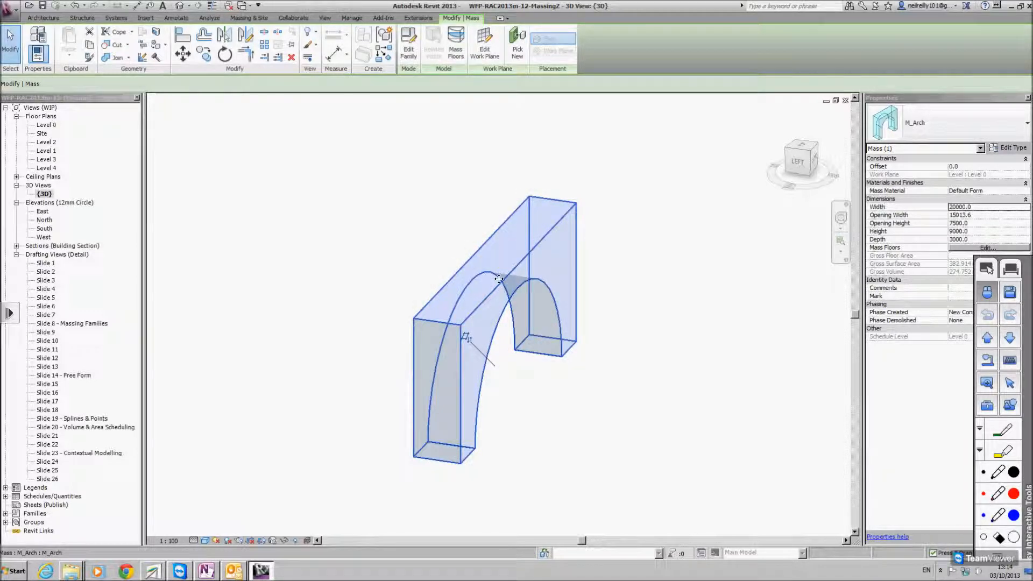
pyautogui.press('Delete')
# - Open the Slide 5 and Slide 6 drafting views
pyautogui.doubleClick(47, 298)
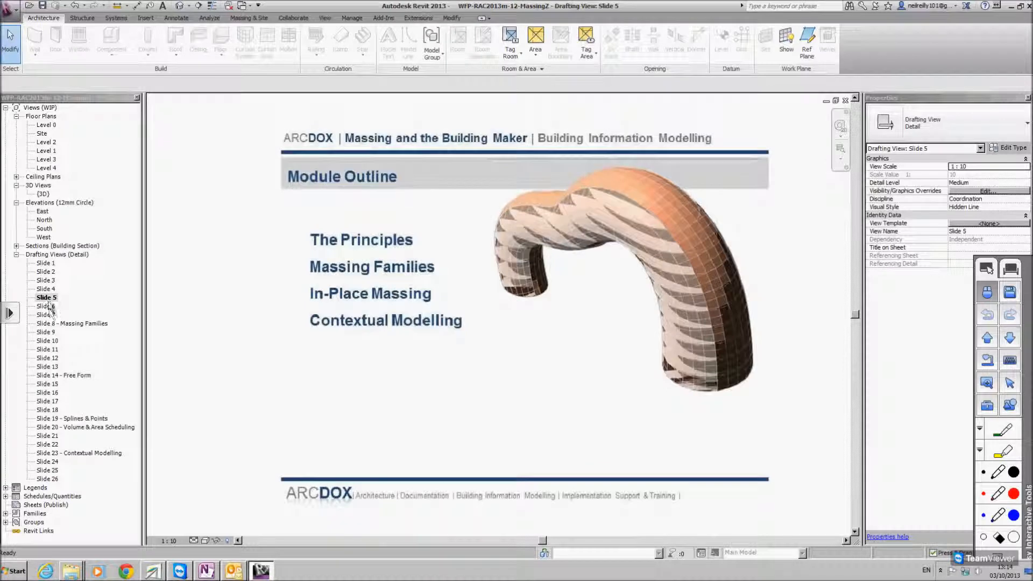
pyautogui.doubleClick(48, 307)
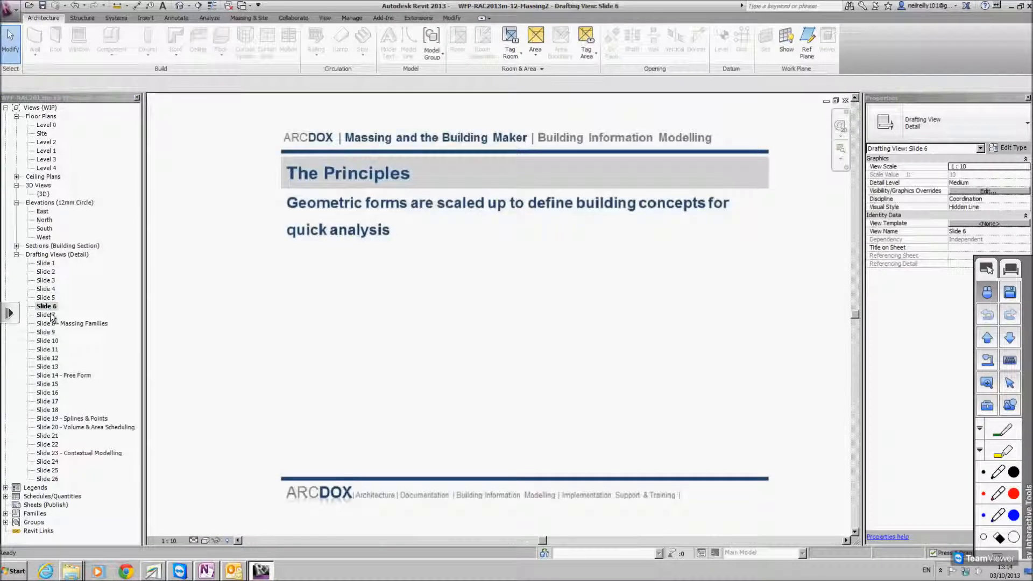
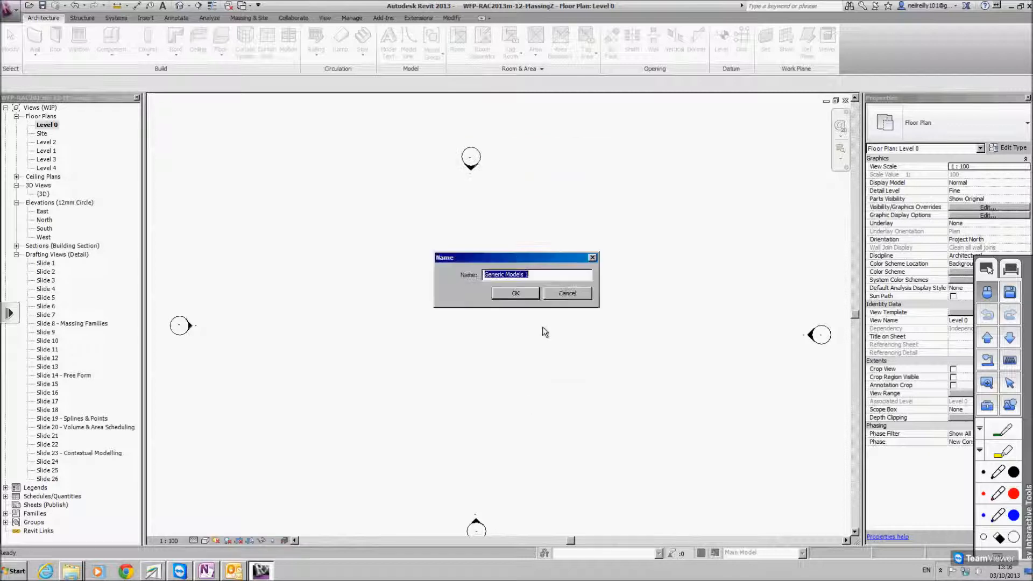
# - Accept the in-place model name Generic Models 1 and sketch a rectangular blend base about 5100 by 4800 mm near the centre of Level 0
pyautogui.click(515, 293)
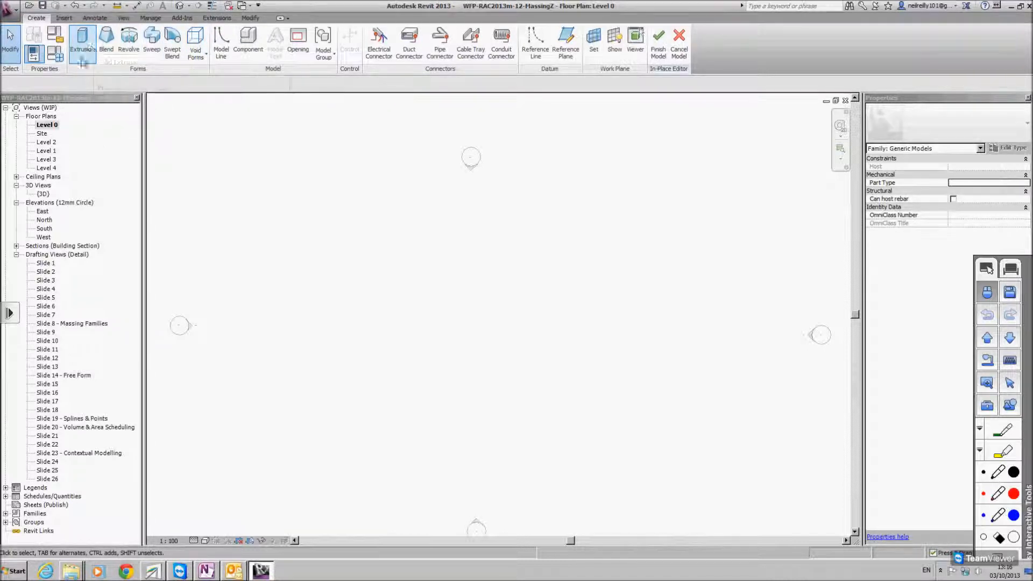
pyautogui.click(106, 38)
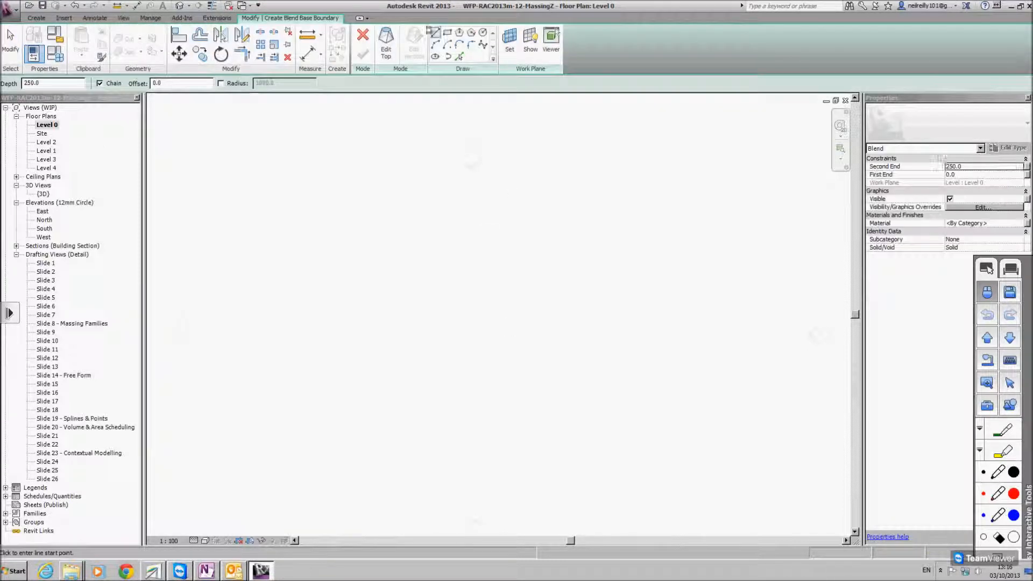
pyautogui.click(448, 33)
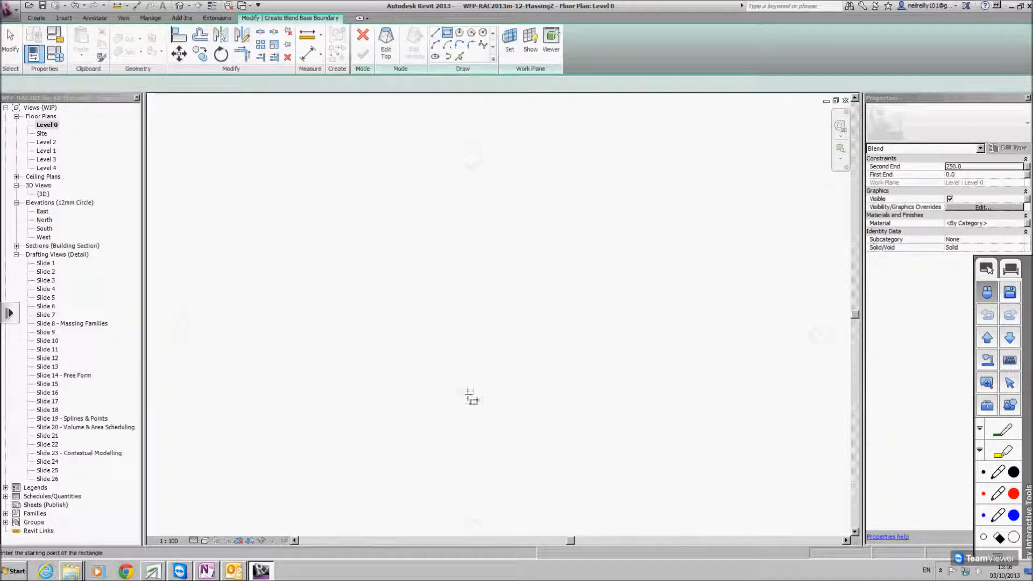
pyautogui.click(433, 259)
pyautogui.click(513, 333)
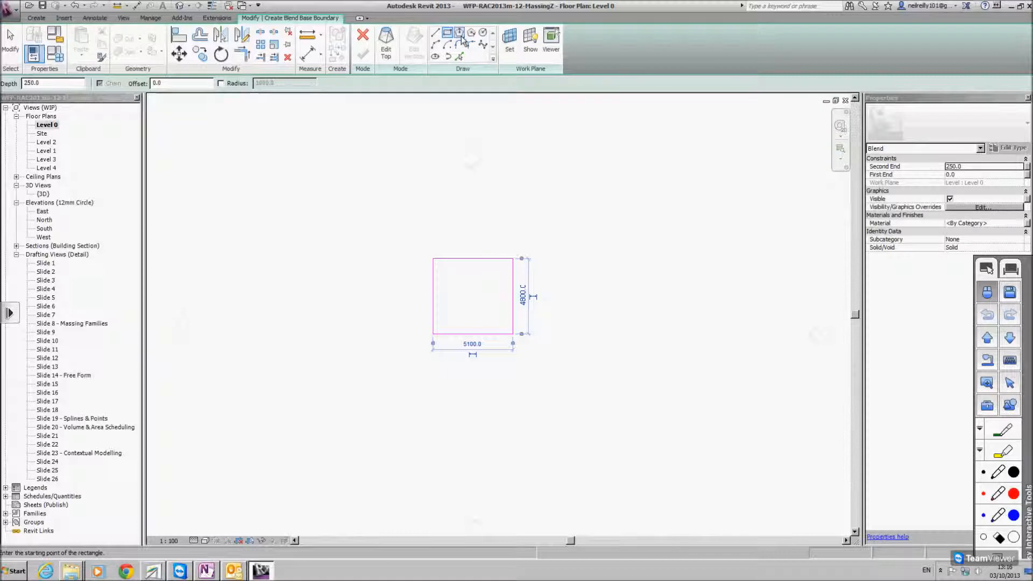
# - Sketch a circle of about 2100 mm radius inside the rectangle of the blend's base boundary
pyautogui.click(484, 35)
pyautogui.scroll(2, 479, 277)
pyautogui.click(477, 290)
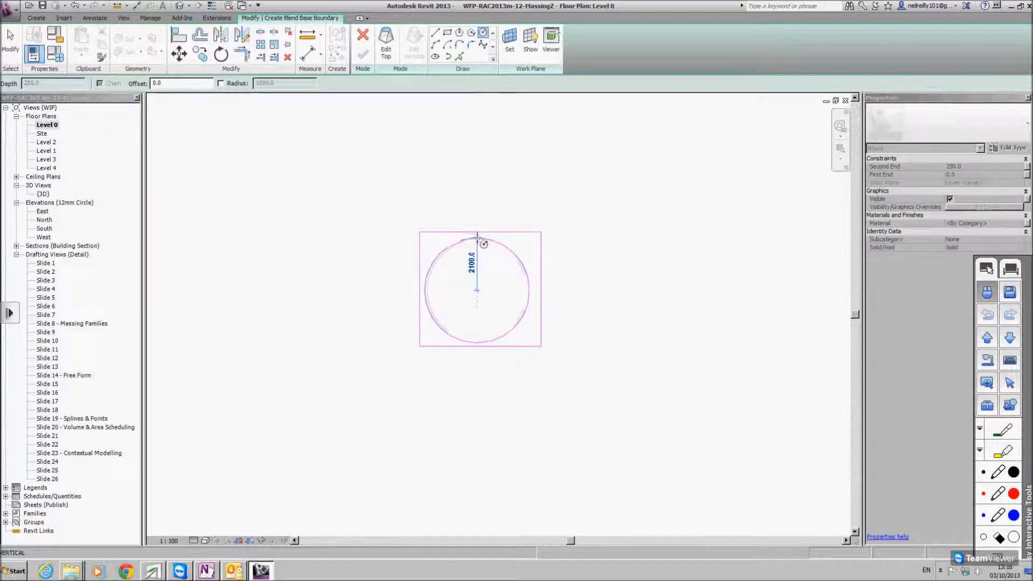
pyautogui.click(477, 238)
pyautogui.press('Escape')
pyautogui.press('Escape')
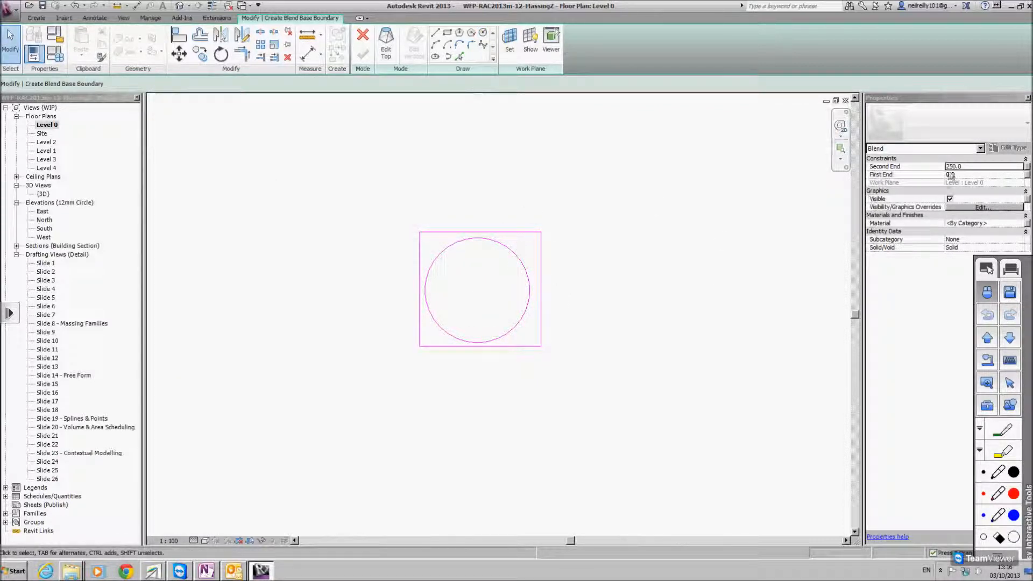
# - Set the blend's second end to 5000 mm and inspect the base sketch in the 3D view
pyautogui.click(969, 165)
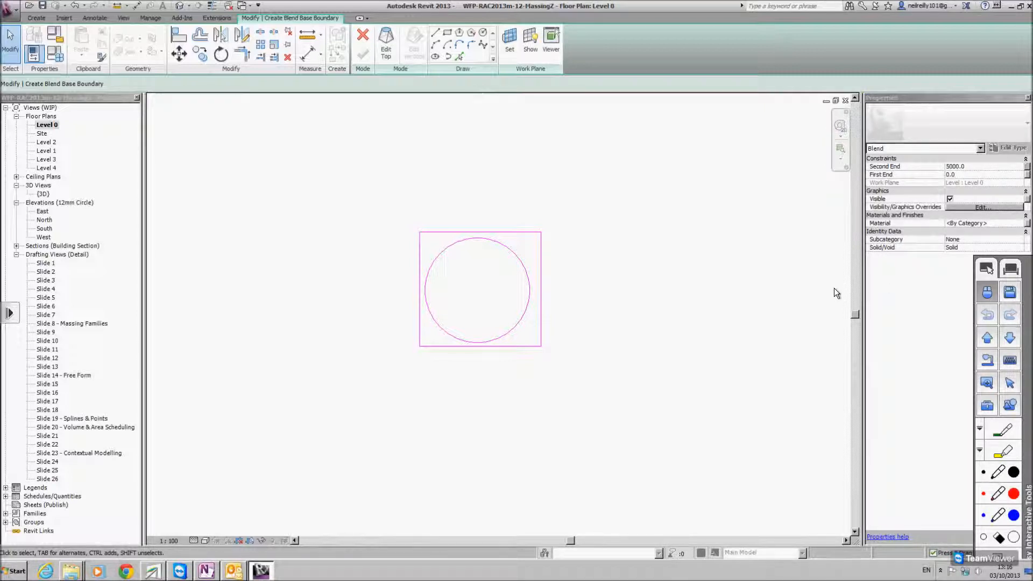
pyautogui.click(179, 7)
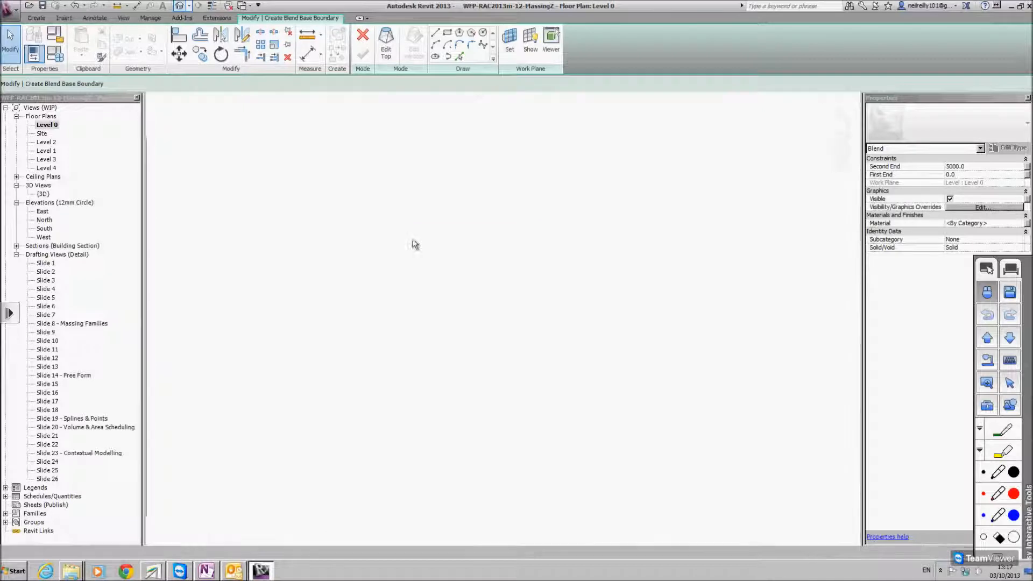
pyautogui.moveTo(604, 369)
pyautogui.keyDown('shift'); pyautogui.mouseDown(button='middle')
pyautogui.moveTo(618, 415)
pyautogui.moveTo(546, 366)
pyautogui.moveTo(550, 318)
pyautogui.mouseUp(button='middle'); pyautogui.keyUp('shift')
pyautogui.moveTo(394, 314)
pyautogui.keyDown('shift'); pyautogui.mouseDown(button='middle')
pyautogui.moveTo(431, 376)
pyautogui.moveTo(456, 486)
pyautogui.moveTo(535, 368)
pyautogui.moveTo(518, 362)
pyautogui.mouseUp(button='middle'); pyautogui.keyUp('shift')
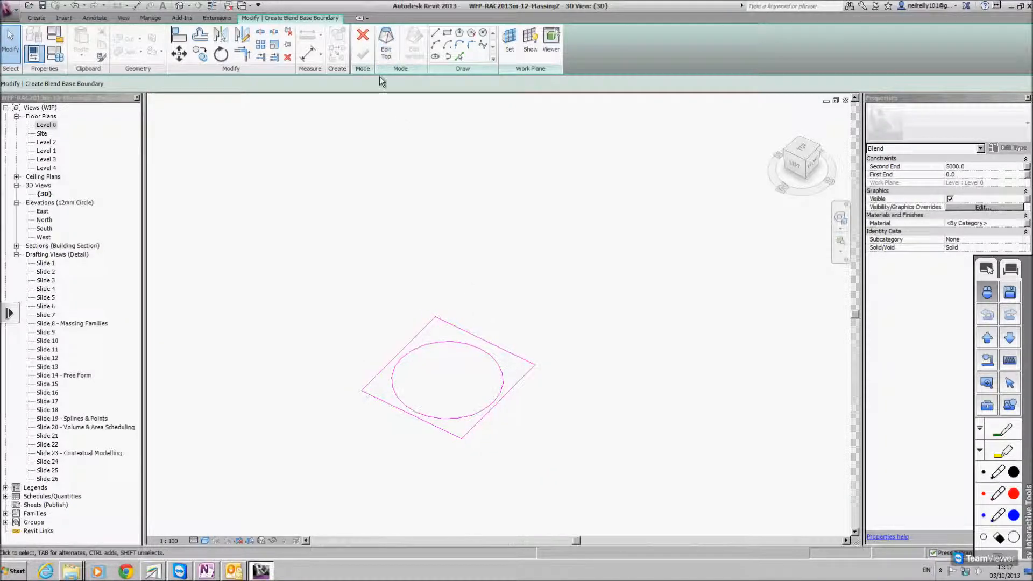
# - Return to the Level 0 plan and delete the circle from the blend's base boundary
pyautogui.doubleClick(42, 126)
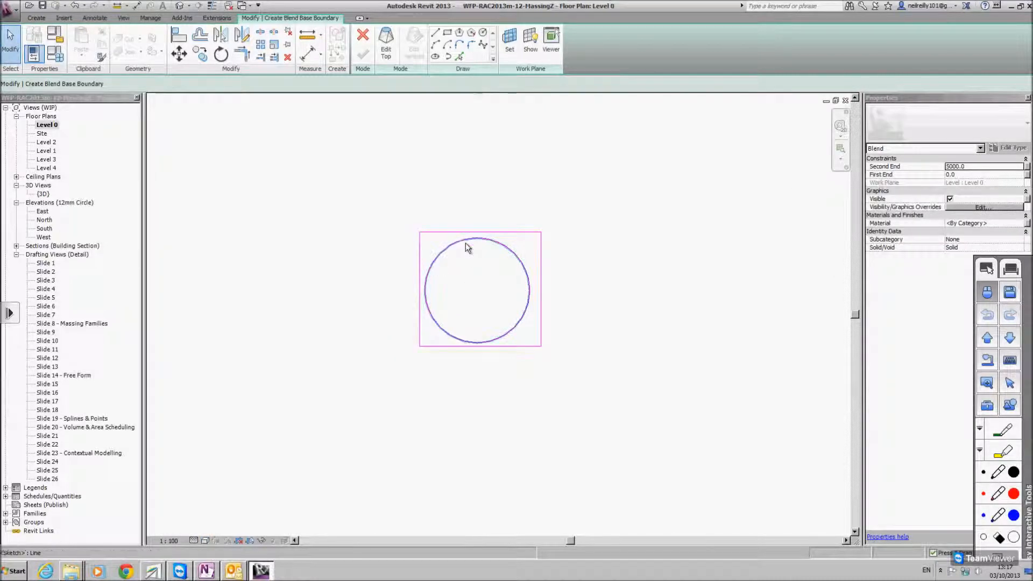
pyautogui.click(467, 242)
pyautogui.press('Delete')
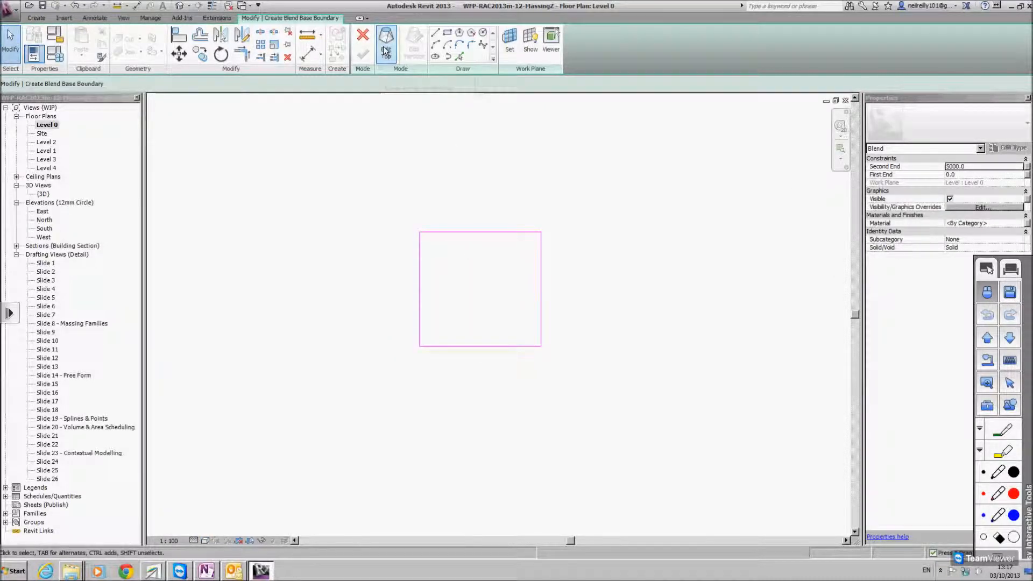
# - Switch to the blend's top boundary and sketch a circle centred within the base rectangle, just inside its edges
pyautogui.click(386, 53)
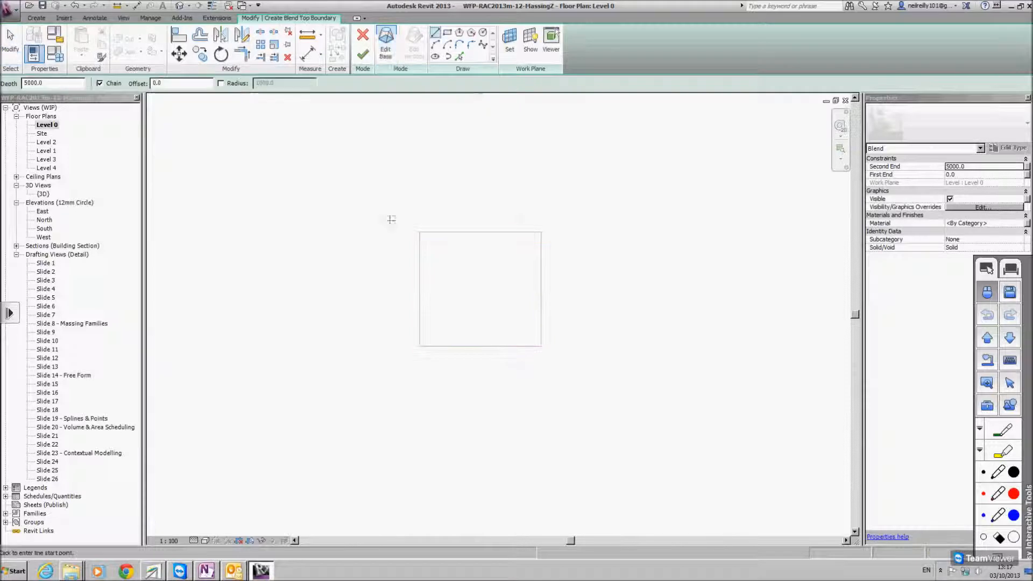
pyautogui.click(482, 33)
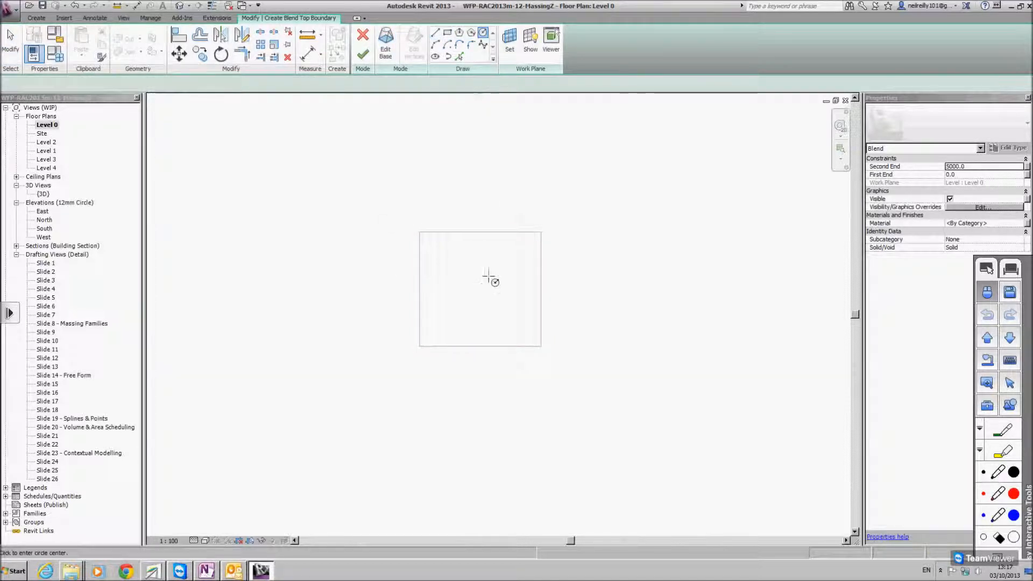
pyautogui.click(479, 286)
pyautogui.click(479, 236)
pyautogui.press('Escape')
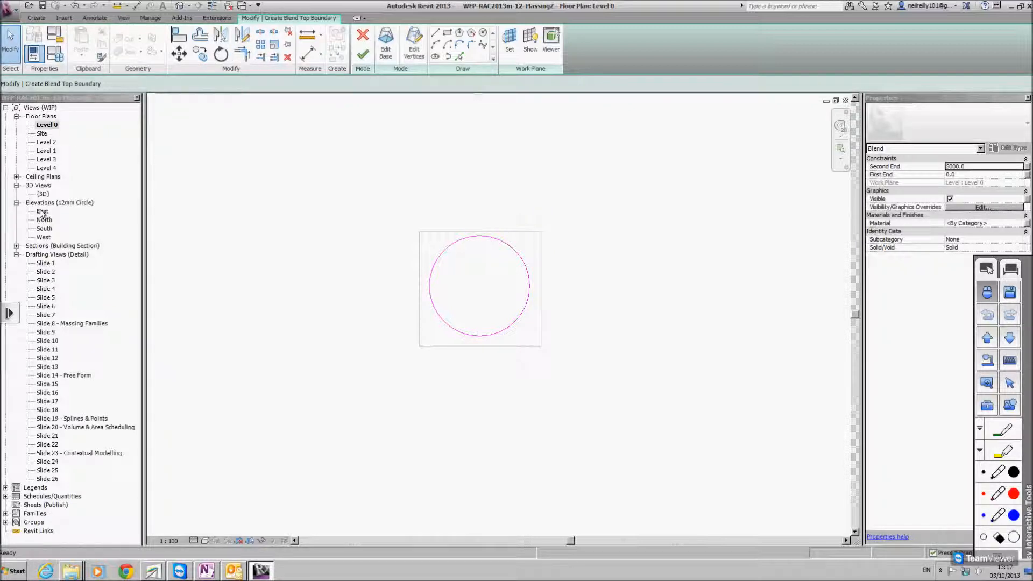
# - Finish the blend sketch in the 3D view to create the square-to-circle solid and examine it from the side
pyautogui.doubleClick(44, 194)
pyautogui.moveTo(449, 311)
pyautogui.keyDown('shift'); pyautogui.mouseDown(button='middle')
pyautogui.moveTo(466, 205)
pyautogui.moveTo(483, 395)
pyautogui.mouseUp(button='middle'); pyautogui.keyUp('shift')
pyautogui.moveTo(515, 170); pyautogui.dragTo(445, 185, button='middle')
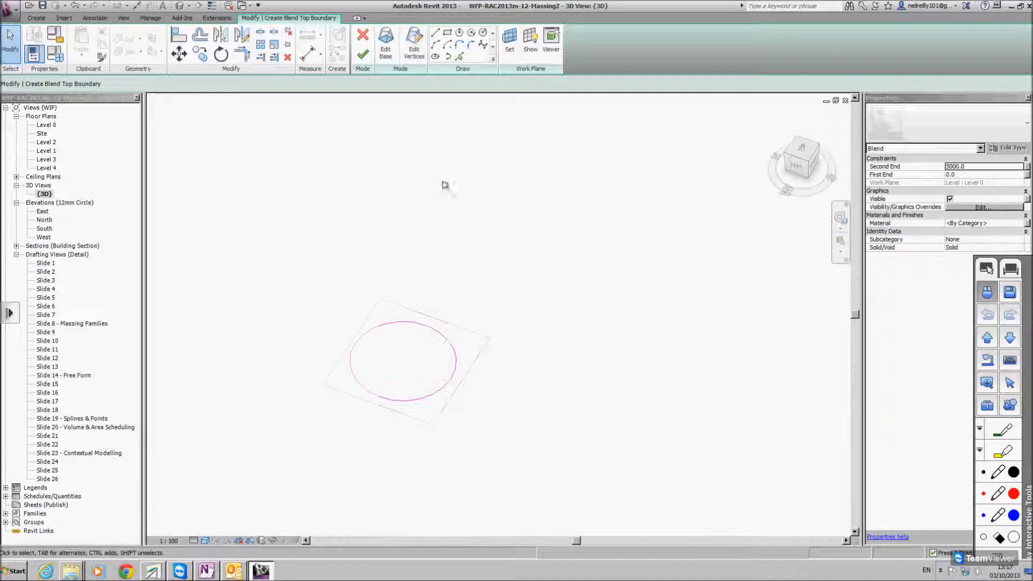
pyautogui.click(361, 50)
pyautogui.keyDown('shift'); pyautogui.moveTo(471, 308); pyautogui.dragTo(395, 380, button='middle'); pyautogui.keyUp('shift')
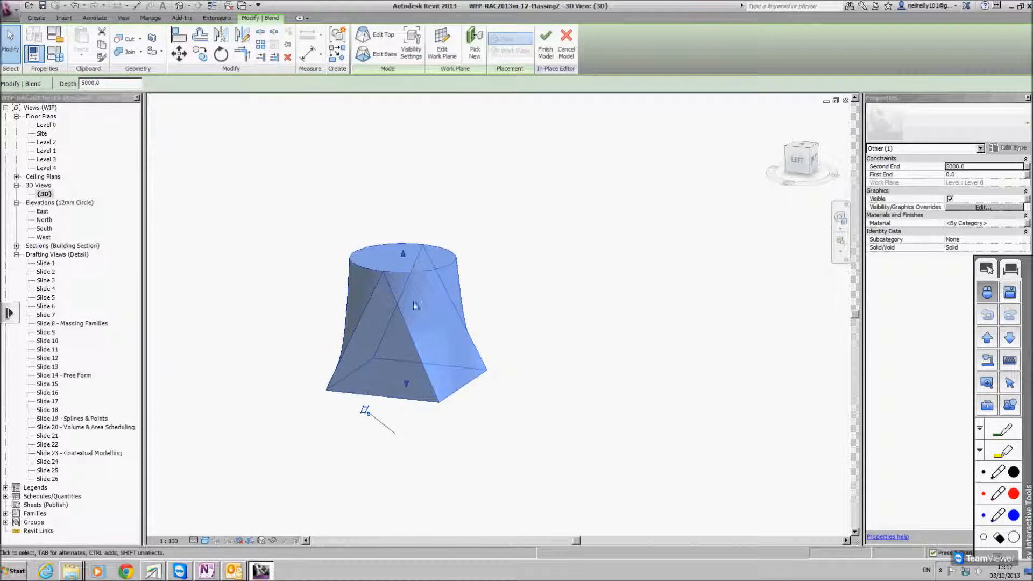
# - Adjust the blend's height by moving its circular top face in the 3D view
pyautogui.moveTo(403, 253); pyautogui.dragTo(406, 205)
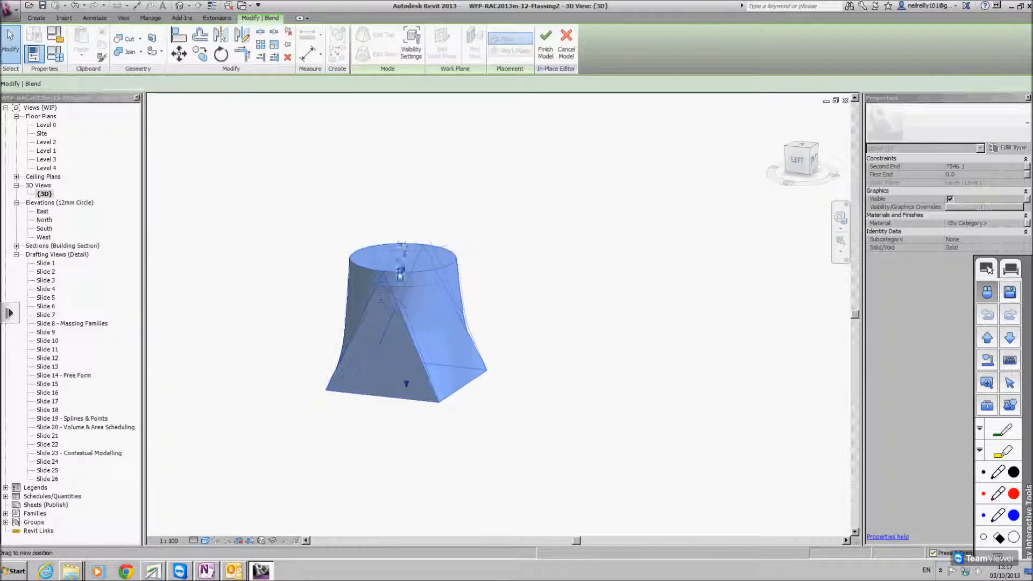
pyautogui.click(488, 283)
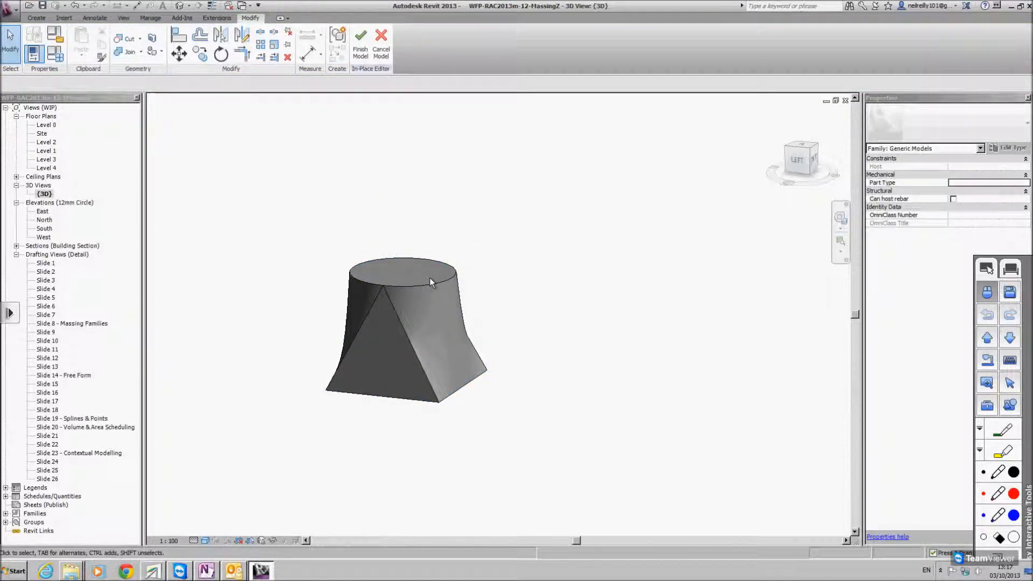
# - Delete the blend solid and cancel the in-place generic model
pyautogui.click(428, 285)
pyautogui.press('Delete')
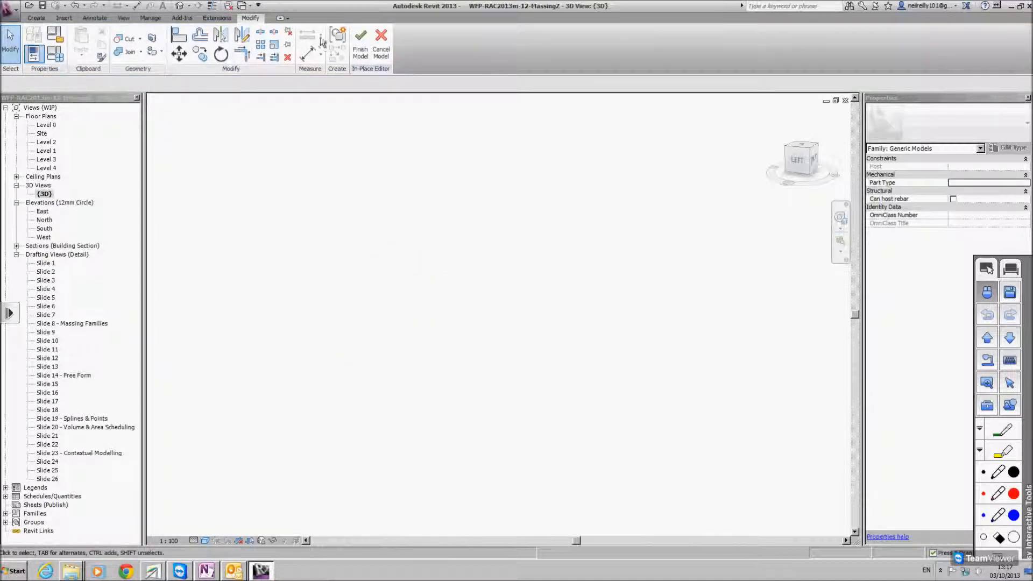
pyautogui.click(381, 43)
pyautogui.click(554, 294)
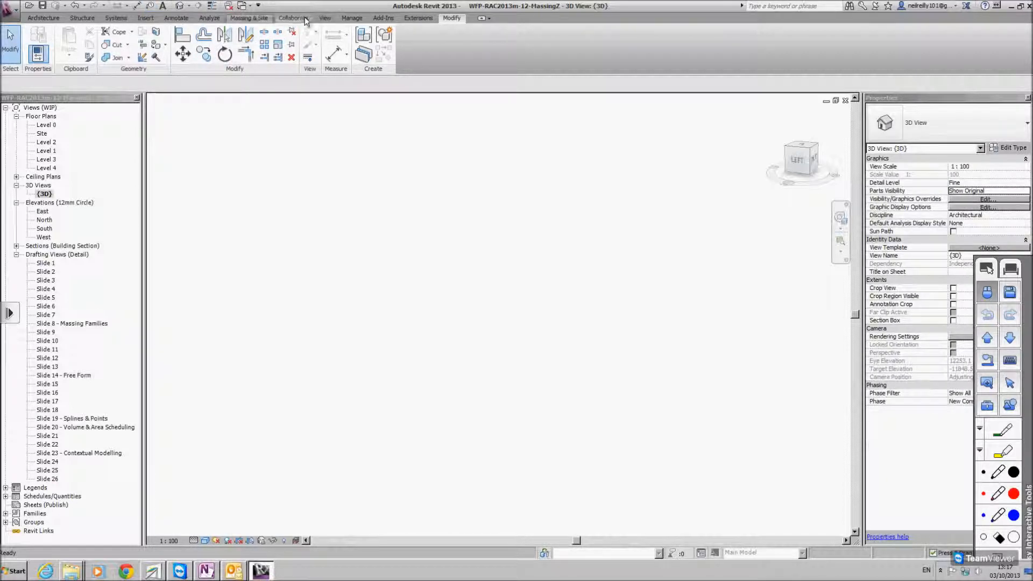
# - Start an in-place mass named Example from the Level 0 plan, dismissing the save reminder without saving
pyautogui.click(258, 19)
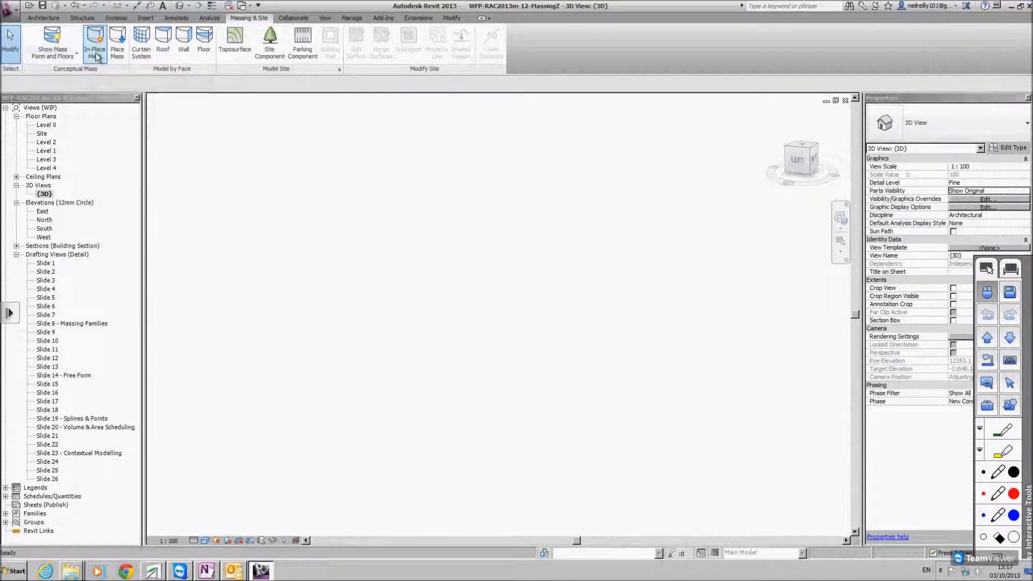
pyautogui.doubleClick(47, 125)
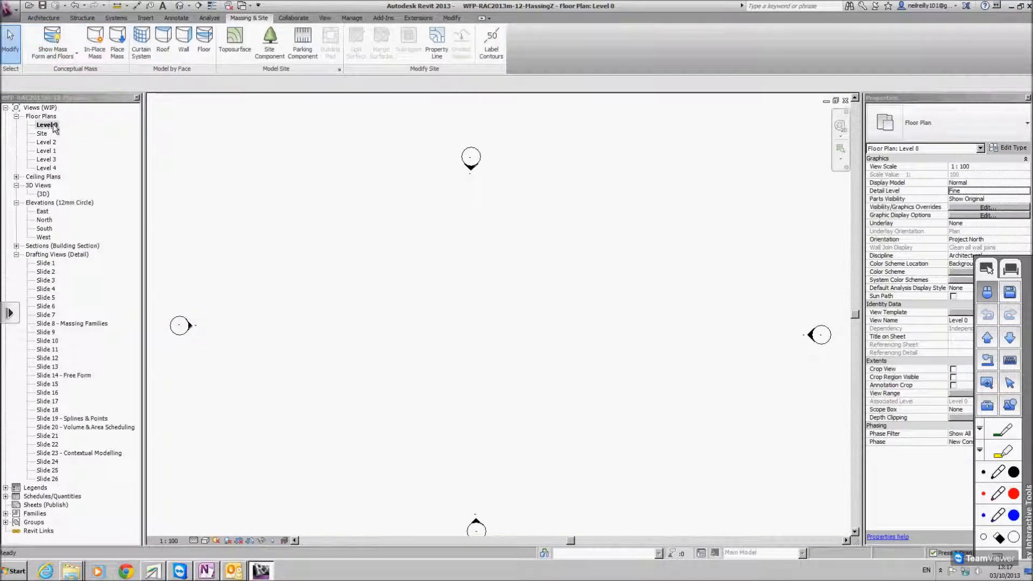
pyautogui.click(99, 55)
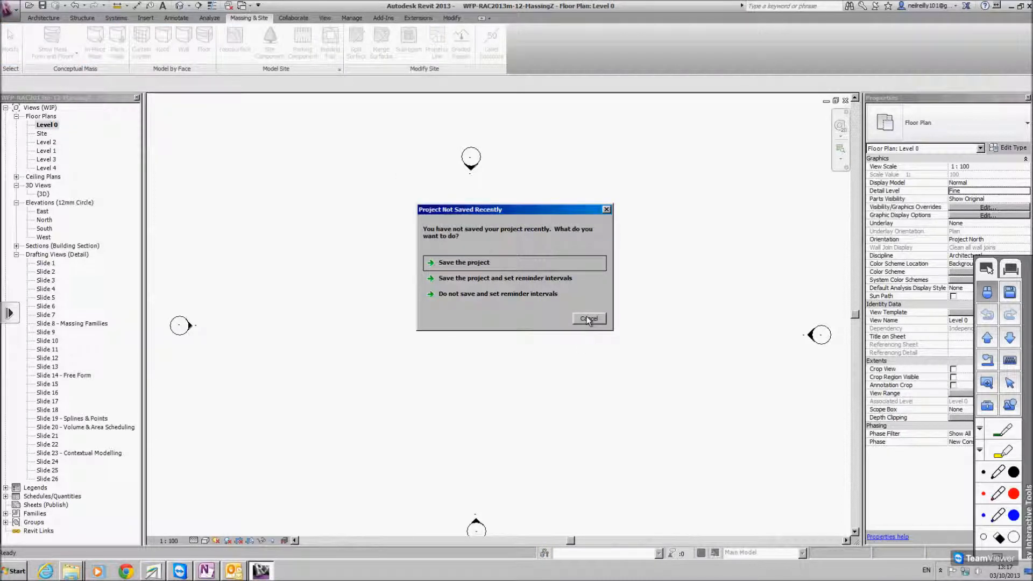
pyautogui.click(588, 319)
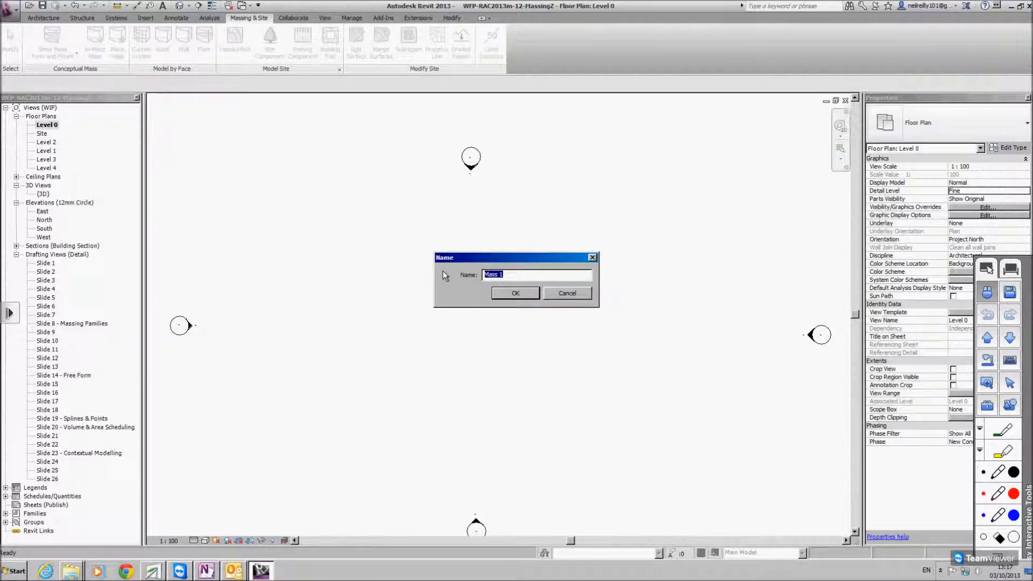
pyautogui.write('Example')
pyautogui.press('Return')
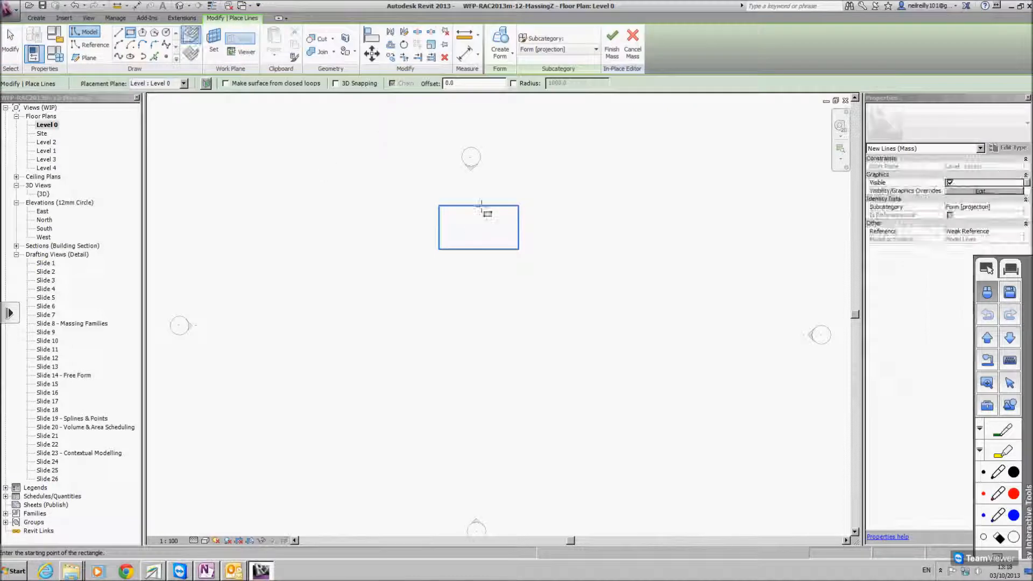
# - Sketch a rectangle with model lines on Level 0, and a larger rectangle enclosing its outline on Level 2
pyautogui.click(388, 247)
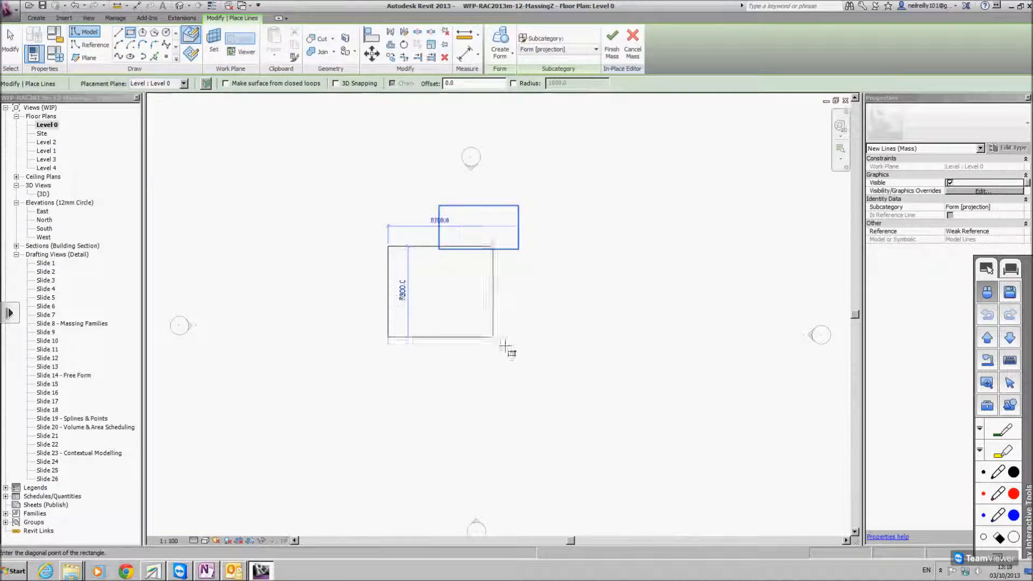
pyautogui.click(593, 375)
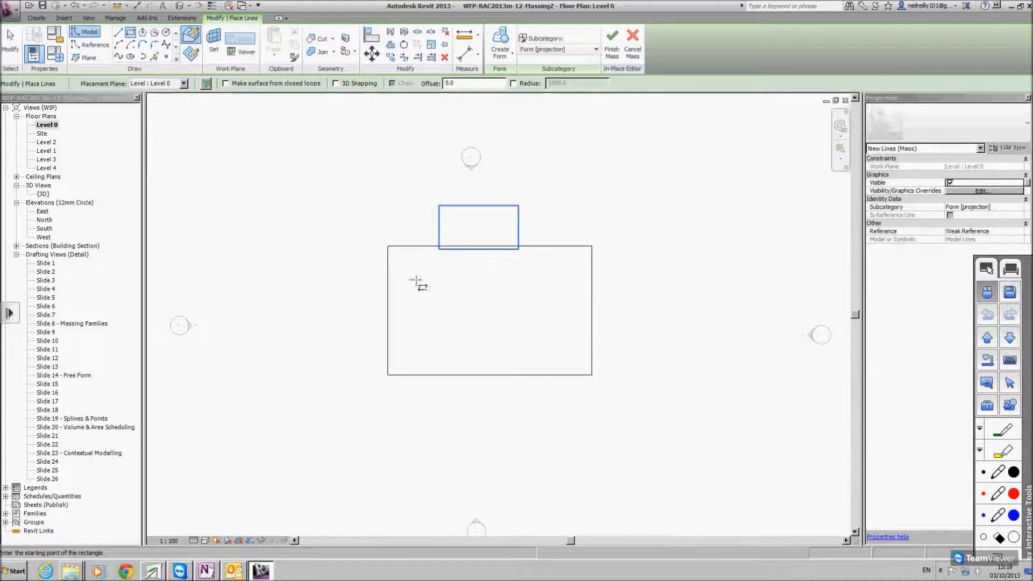
pyautogui.doubleClick(46, 143)
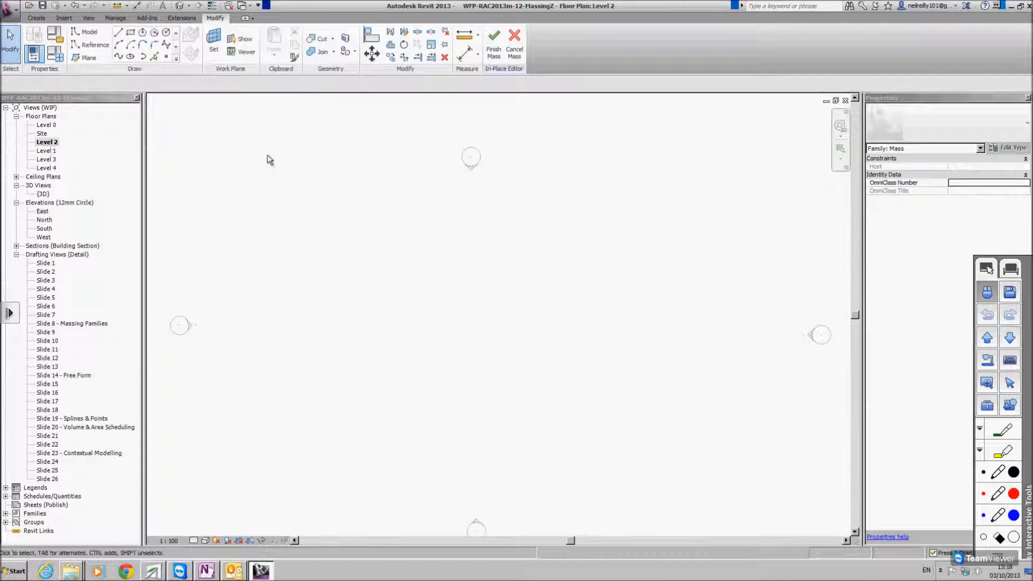
pyautogui.click(130, 34)
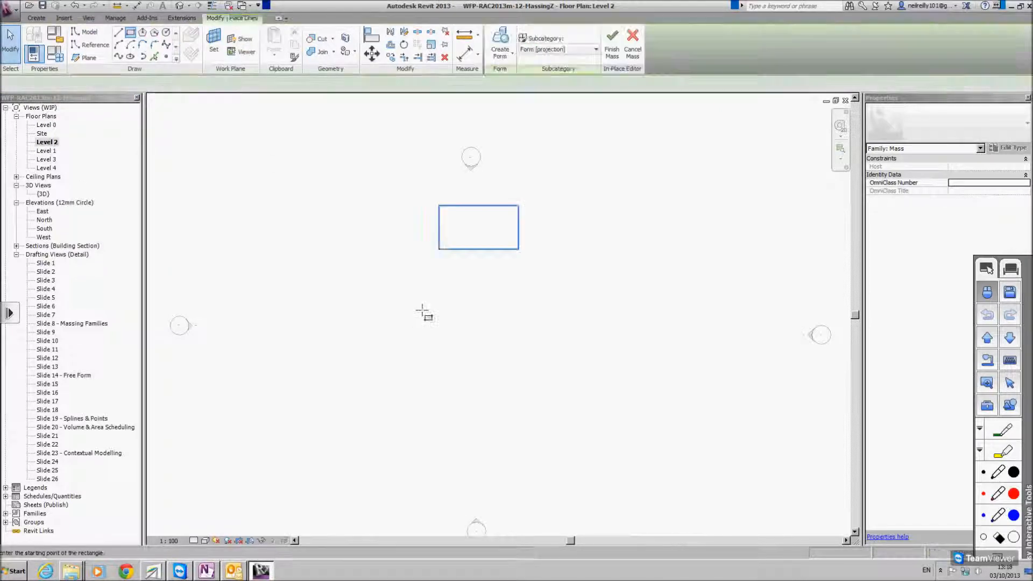
pyautogui.click(338, 237)
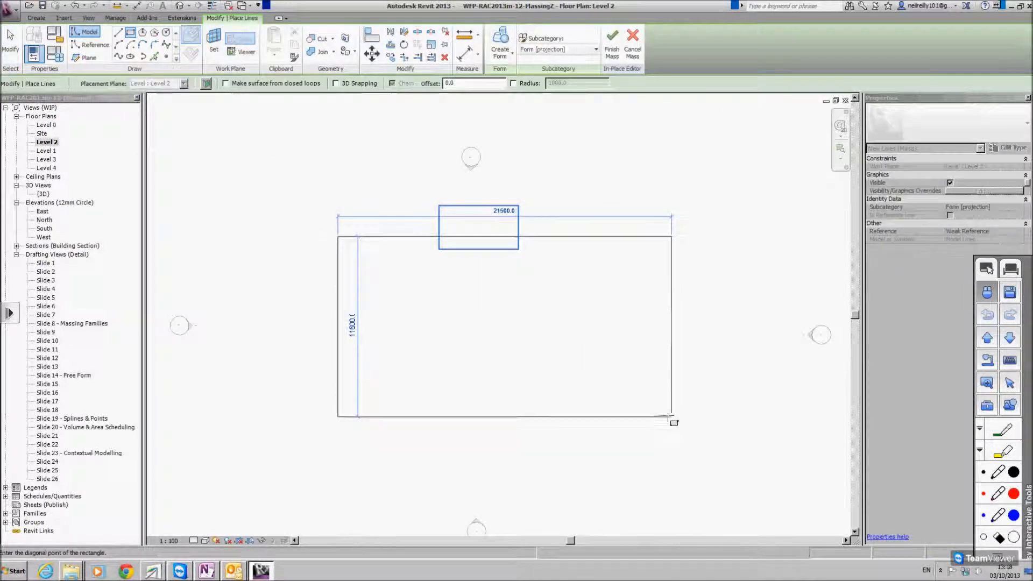
pyautogui.click(664, 405)
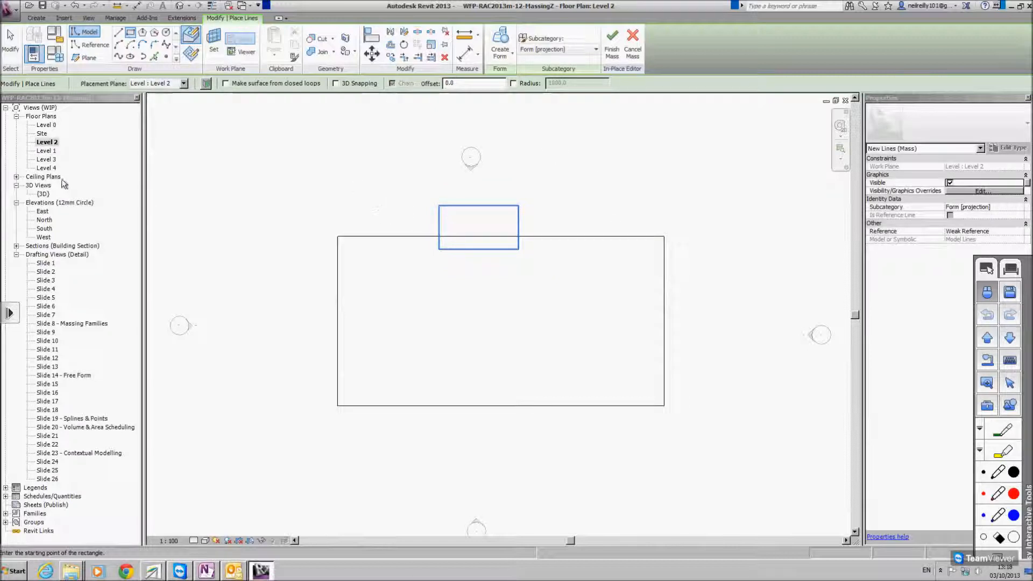
# - In the 3D view, select both rectangles and create a solid form between them
pyautogui.doubleClick(43, 194)
pyautogui.keyDown('shift'); pyautogui.moveTo(558, 249); pyautogui.dragTo(501, 367, button='middle'); pyautogui.keyUp('shift')
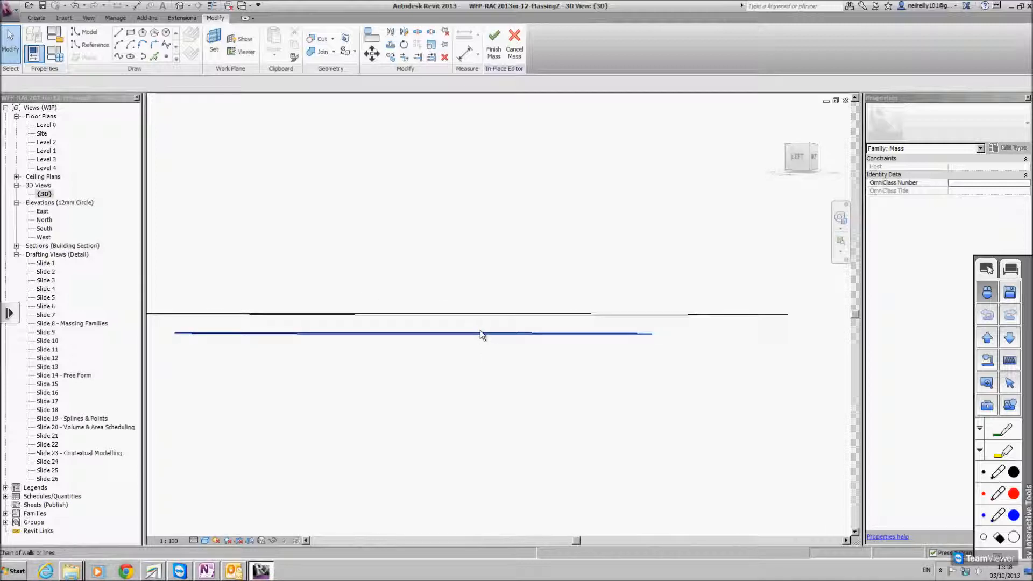
pyautogui.click(488, 316)
pyautogui.scroll(-2, 546, 362)
pyautogui.keyDown('shift'); pyautogui.moveTo(532, 290); pyautogui.dragTo(529, 318, button='middle'); pyautogui.keyUp('shift')
pyautogui.click(499, 39)
pyautogui.click(611, 269)
pyautogui.click(528, 317)
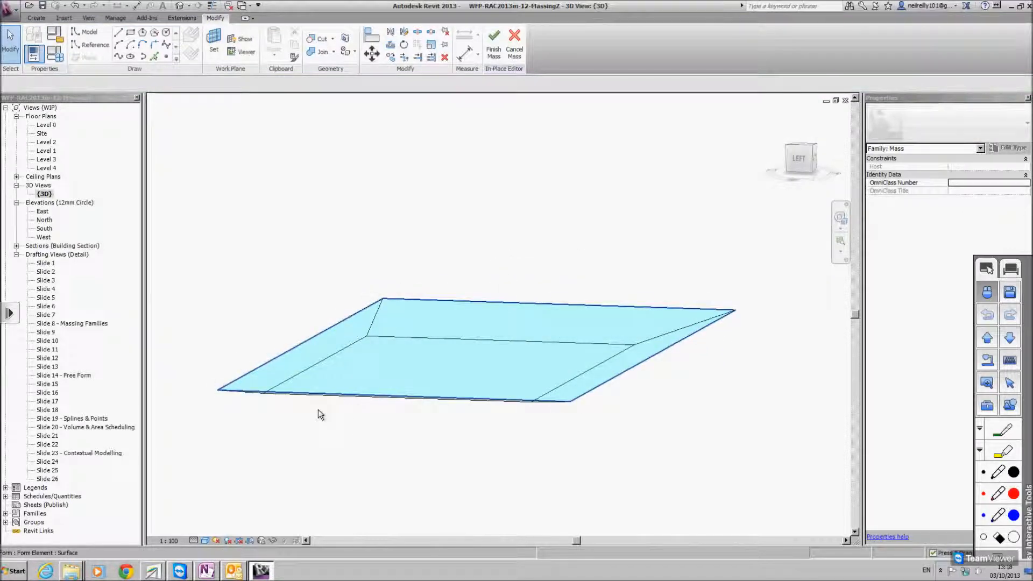
# - Examine the tapered form from the side and select one of its long edges
pyautogui.keyDown('shift'); pyautogui.moveTo(477, 392); pyautogui.dragTo(479, 362, button='middle'); pyautogui.keyUp('shift')
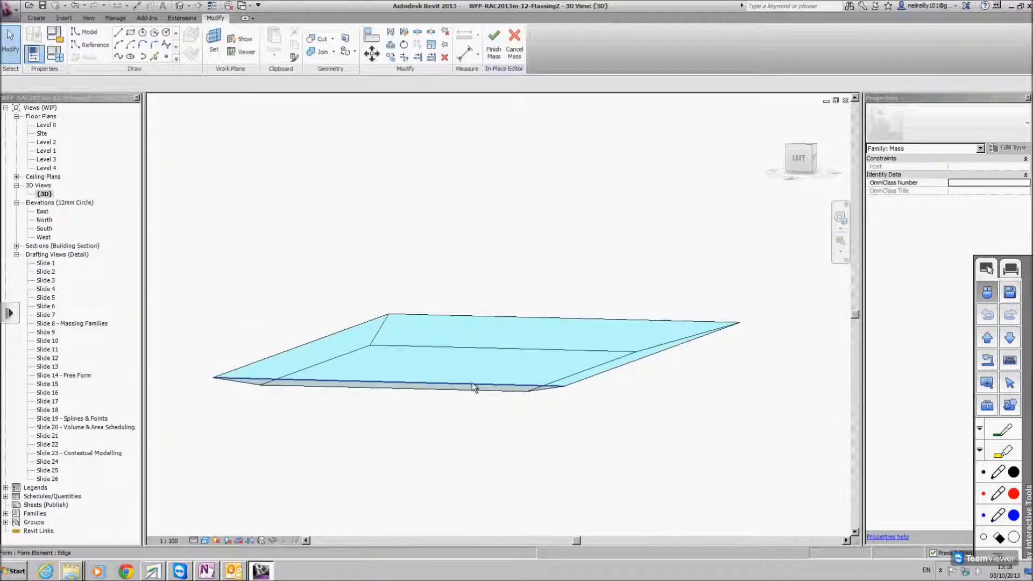
pyautogui.scroll(-2, 550, 400)
pyautogui.click(520, 387)
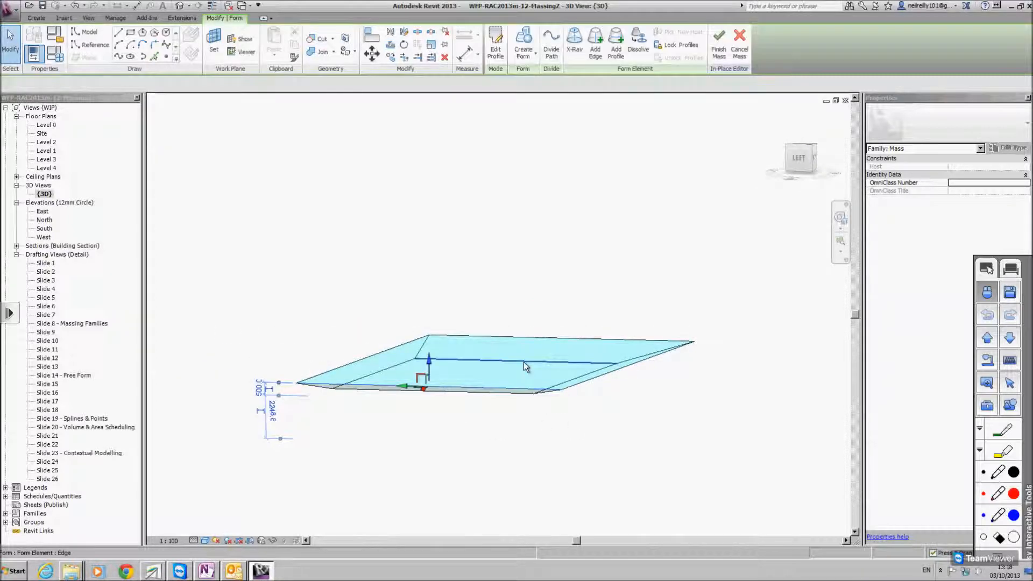
pyautogui.scroll(-2, 525, 326)
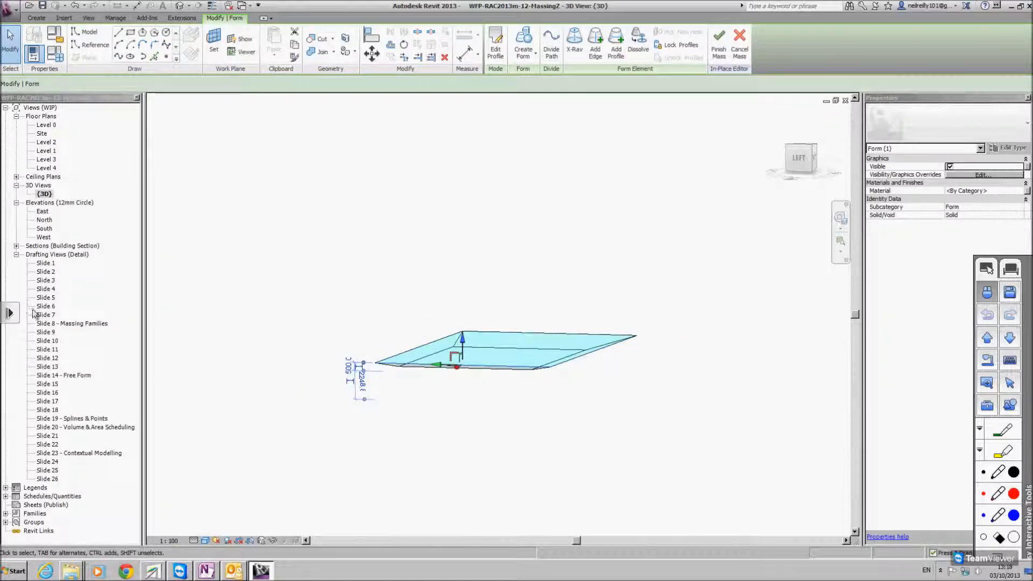
# - Review the massing notes in drafting views Slide 9 to Slide 12 and return to the 3D view of the mass
pyautogui.doubleClick(49, 341)
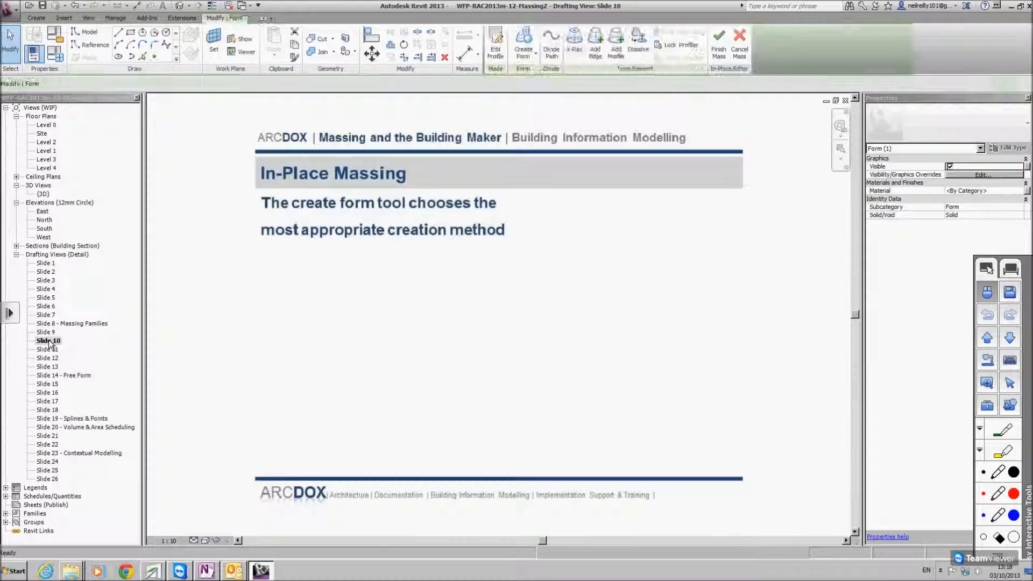
pyautogui.doubleClick(47, 332)
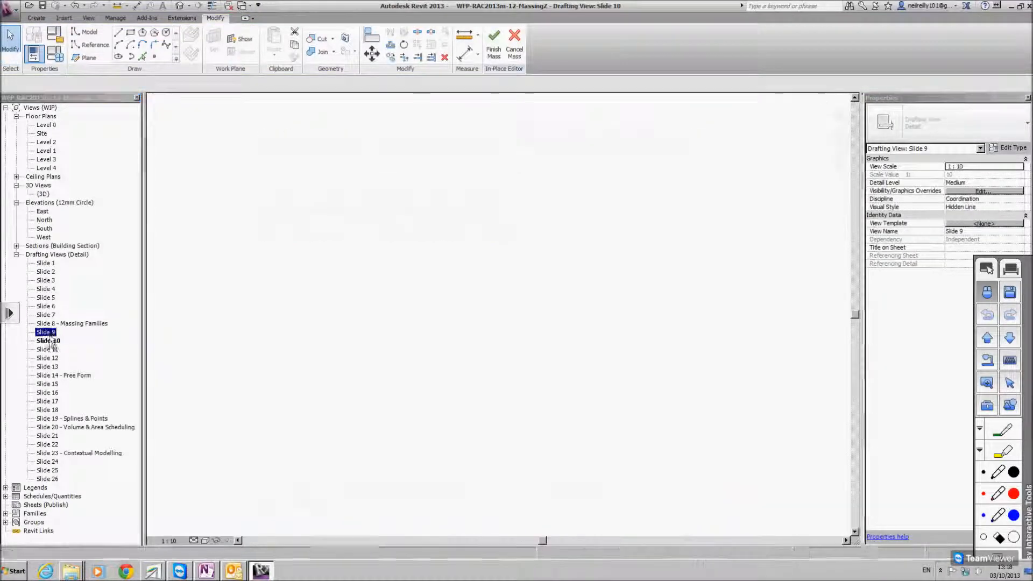
pyautogui.doubleClick(52, 349)
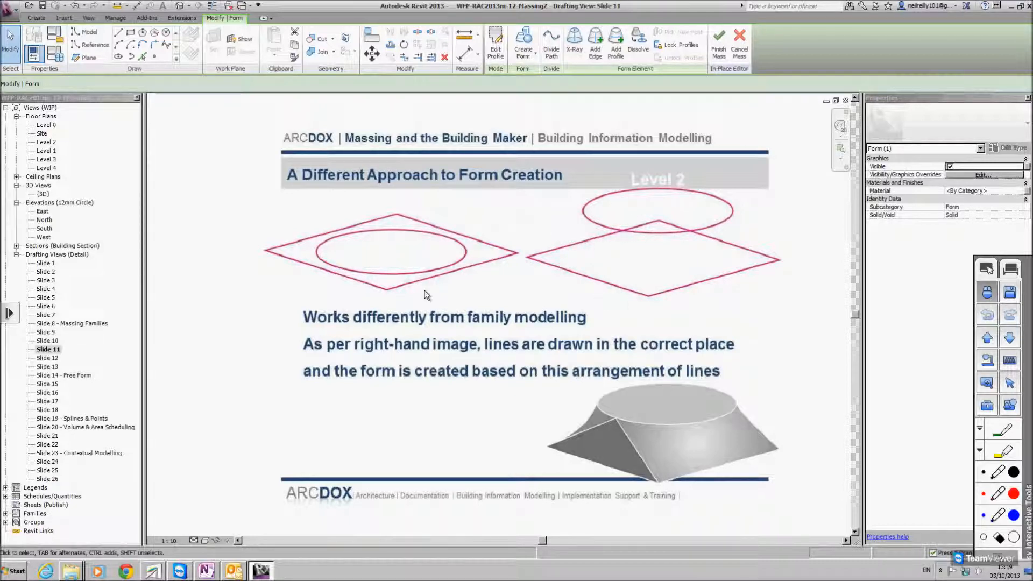
pyautogui.doubleClick(53, 358)
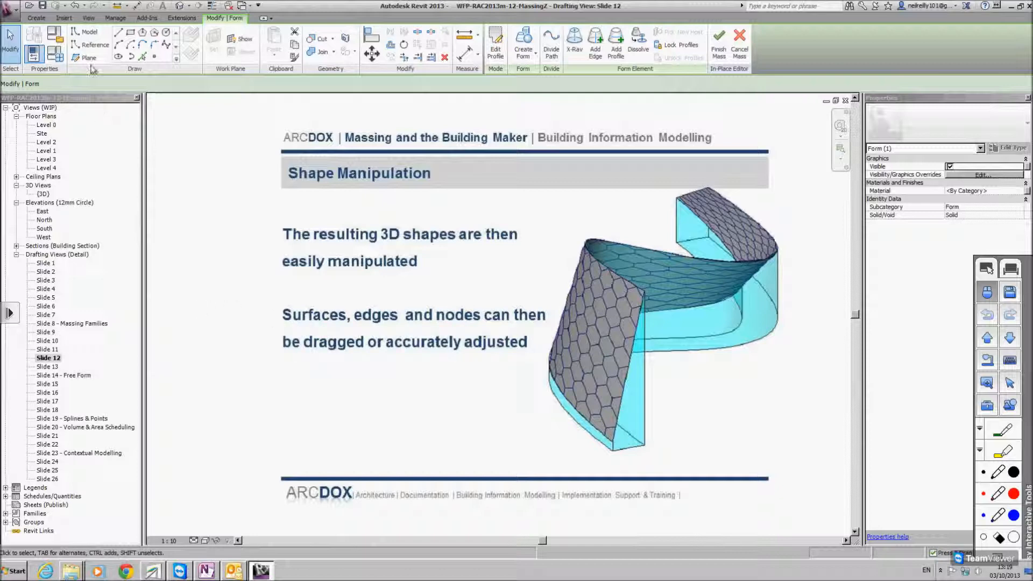
pyautogui.doubleClick(48, 125)
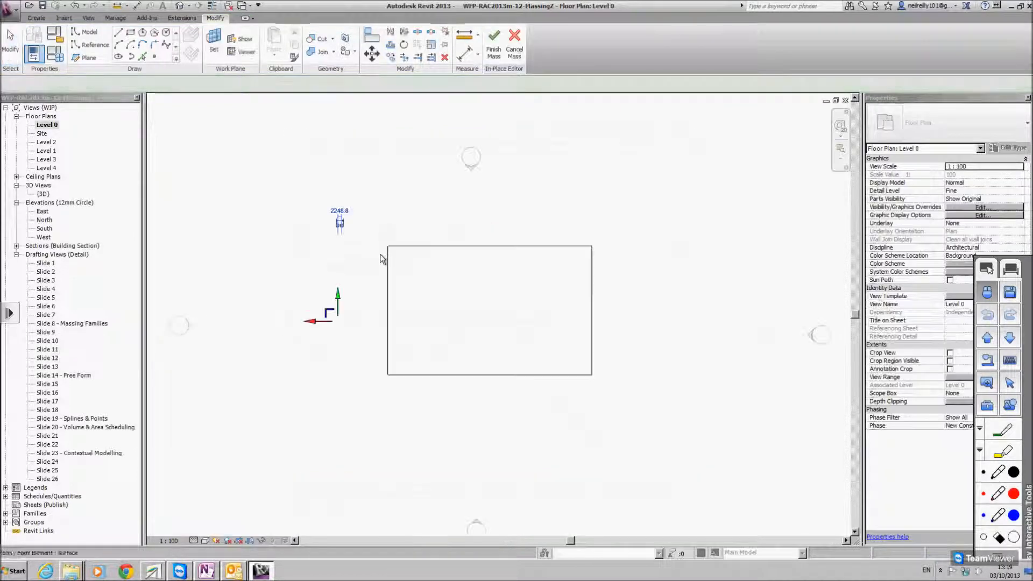
pyautogui.doubleClick(43, 194)
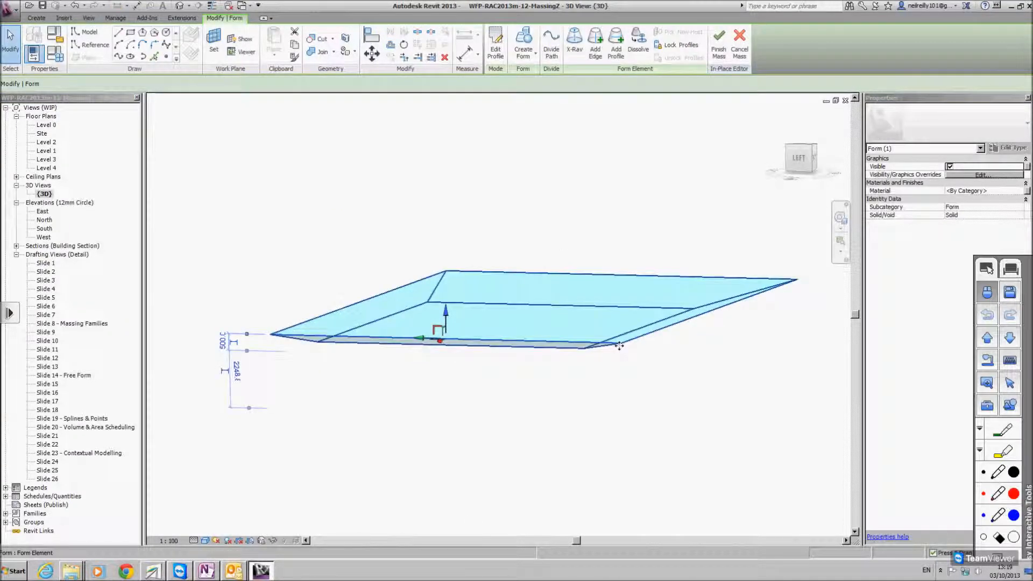
# - Try to reshape the form by pulling one of its selected faces upward, and cancel the change
pyautogui.click(571, 348)
pyautogui.scroll(-2, 487, 383)
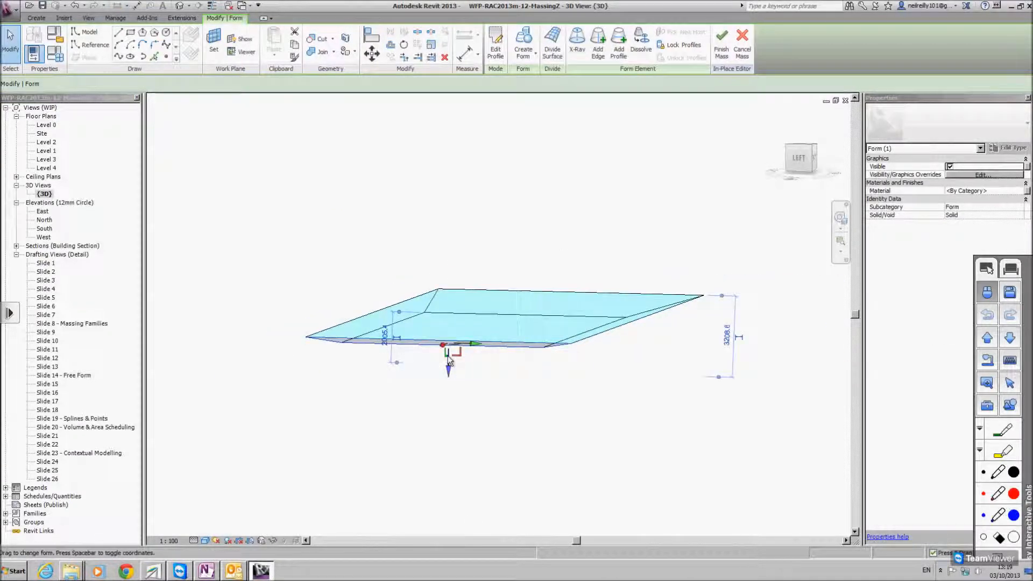
pyautogui.keyDown('shift'); pyautogui.moveTo(451, 371); pyautogui.dragTo(375, 334, button='middle'); pyautogui.keyUp('shift')
pyautogui.click(424, 346)
pyautogui.moveTo(525, 309); pyautogui.dragTo(528, 219)
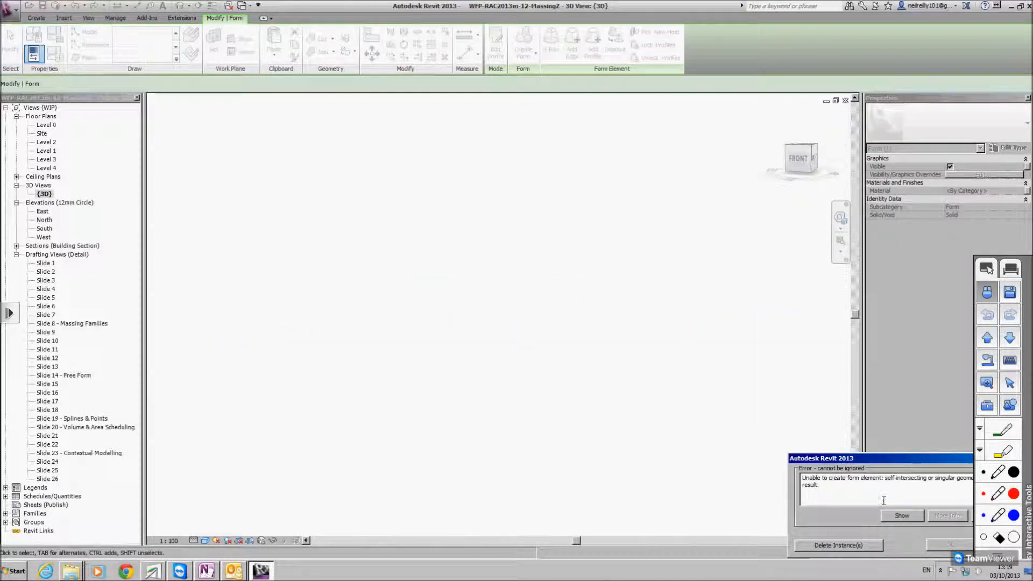
pyautogui.moveTo(846, 459); pyautogui.dragTo(551, 416)
pyautogui.click(726, 497)
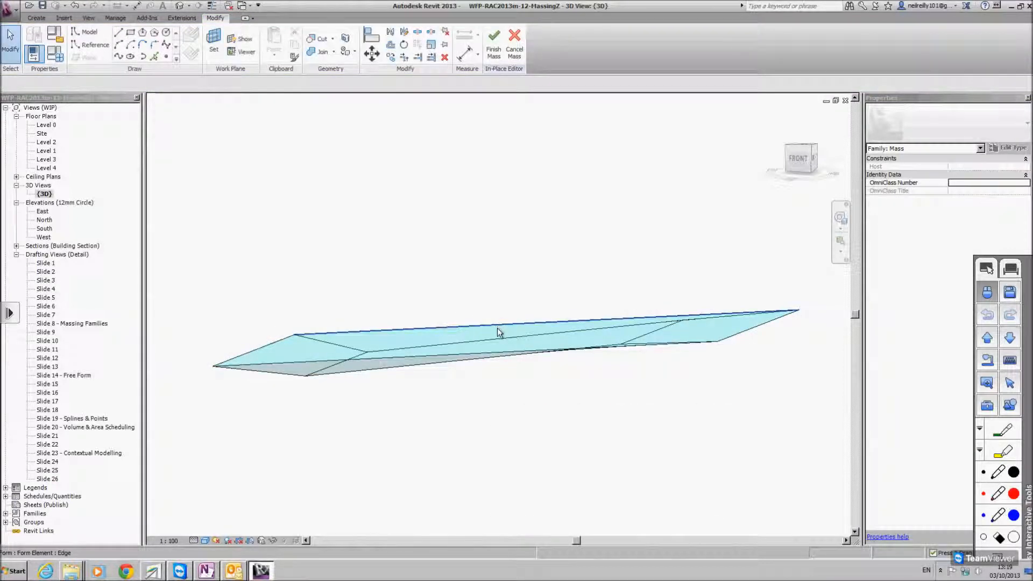
# - Raise the form's top face well above the base to make the mass taller, and check it from the side
pyautogui.click(379, 339)
pyautogui.moveTo(498, 314); pyautogui.dragTo(505, 161)
pyautogui.scroll(-2, 546, 398)
pyautogui.keyDown('shift'); pyautogui.moveTo(492, 358); pyautogui.dragTo(510, 382, button='middle'); pyautogui.keyUp('shift')
pyautogui.keyDown('shift'); pyautogui.moveTo(710, 362); pyautogui.dragTo(550, 263, button='middle'); pyautogui.keyUp('shift')
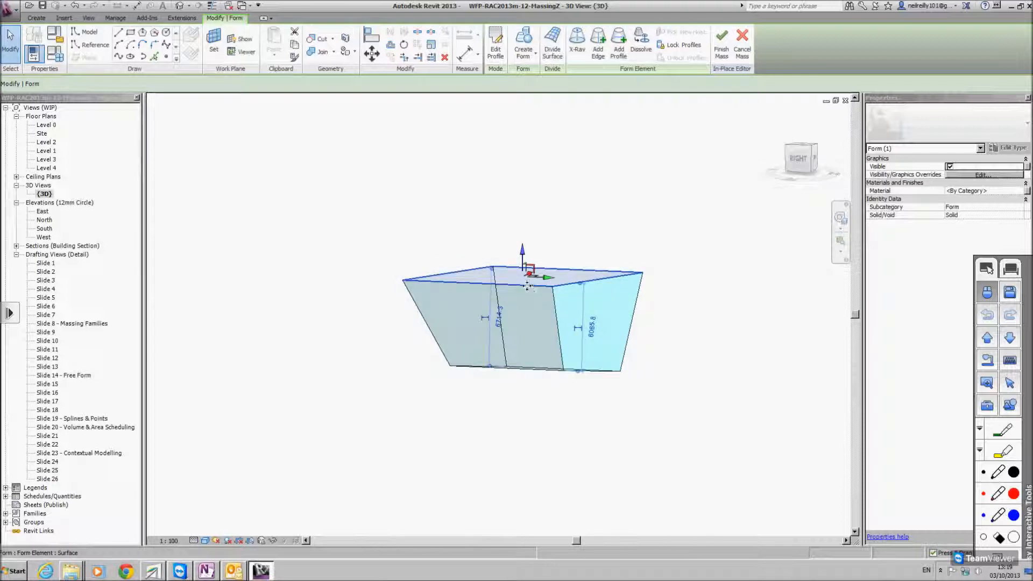
# - Stretch the upper part of the mass outward horizontally in two directions, widening its overhang beyond the base
pyautogui.keyDown('shift'); pyautogui.moveTo(526, 286); pyautogui.dragTo(442, 344, button='middle'); pyautogui.keyUp('shift')
pyautogui.moveTo(350, 292); pyautogui.dragTo(223, 300)
pyautogui.keyDown('shift'); pyautogui.moveTo(556, 270); pyautogui.dragTo(519, 305, button='middle'); pyautogui.keyUp('shift')
pyautogui.click(519, 306)
pyautogui.moveTo(550, 312); pyautogui.dragTo(613, 333)
pyautogui.click(477, 198)
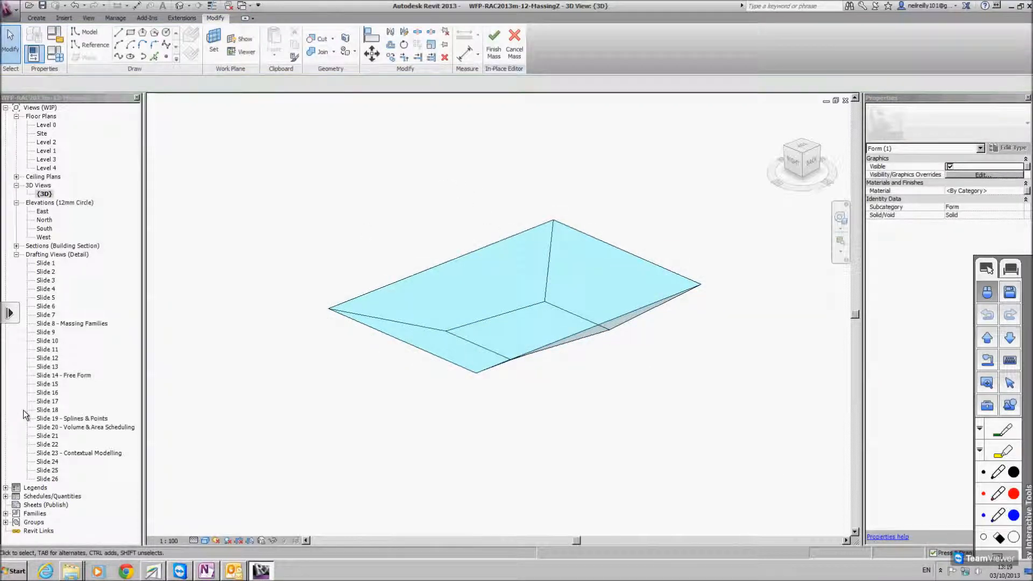
# - Pull one upper corner vertex of the mass outward horizontally and examine the distorted form
pyautogui.click(481, 373)
pyautogui.keyDown('shift'); pyautogui.moveTo(481, 374); pyautogui.dragTo(318, 273, button='middle'); pyautogui.keyUp('shift')
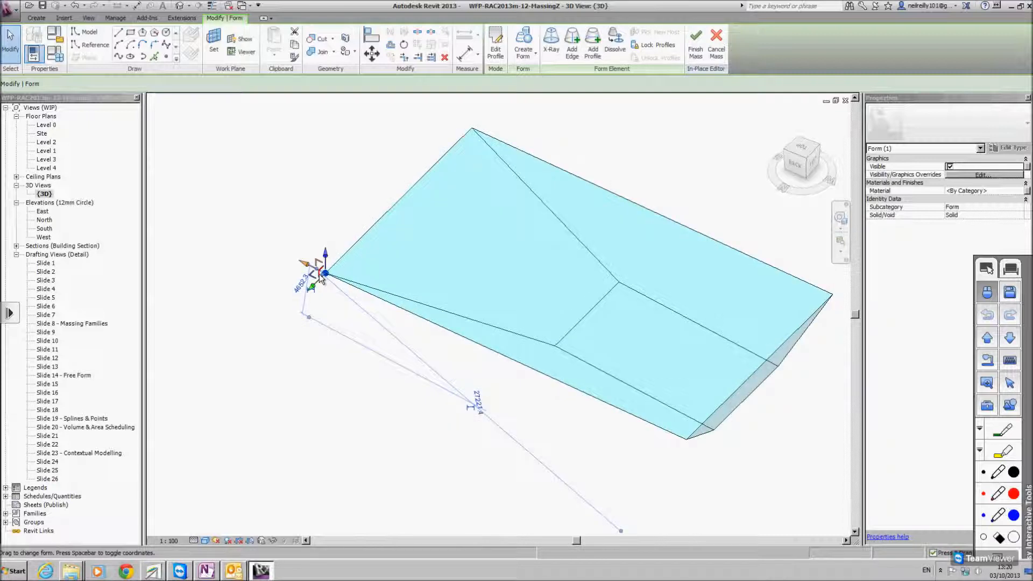
pyautogui.moveTo(302, 266); pyautogui.dragTo(205, 261)
pyautogui.click(207, 262)
pyautogui.click(281, 202)
pyautogui.keyDown('shift'); pyautogui.moveTo(281, 203); pyautogui.dragTo(441, 156, button='middle'); pyautogui.keyUp('shift')
# - Review the shape manipulation and free-form notes in Slide 12 and Slide 13, and return to the Level 0 plan
pyautogui.doubleClick(49, 358)
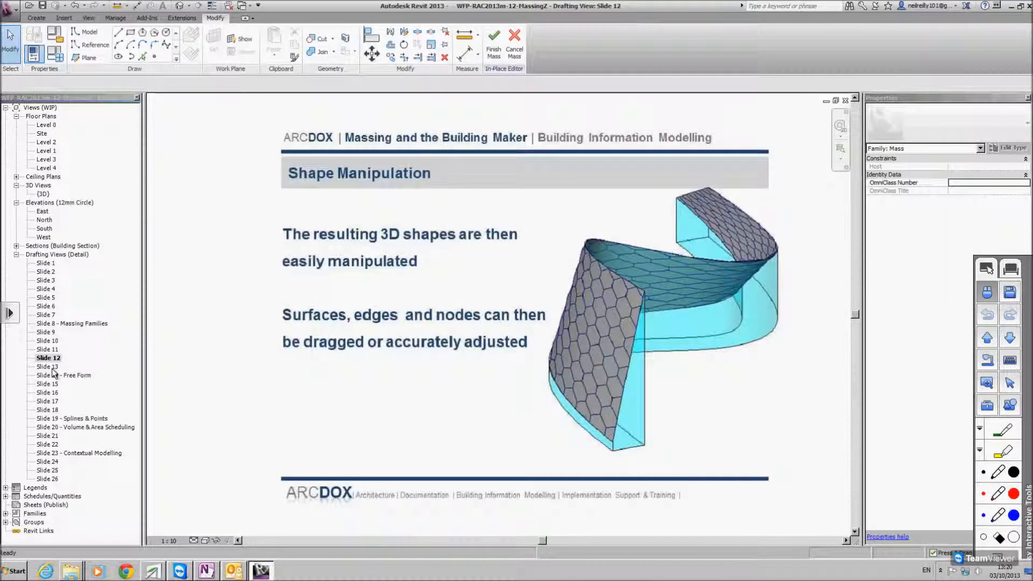
pyautogui.doubleClick(48, 366)
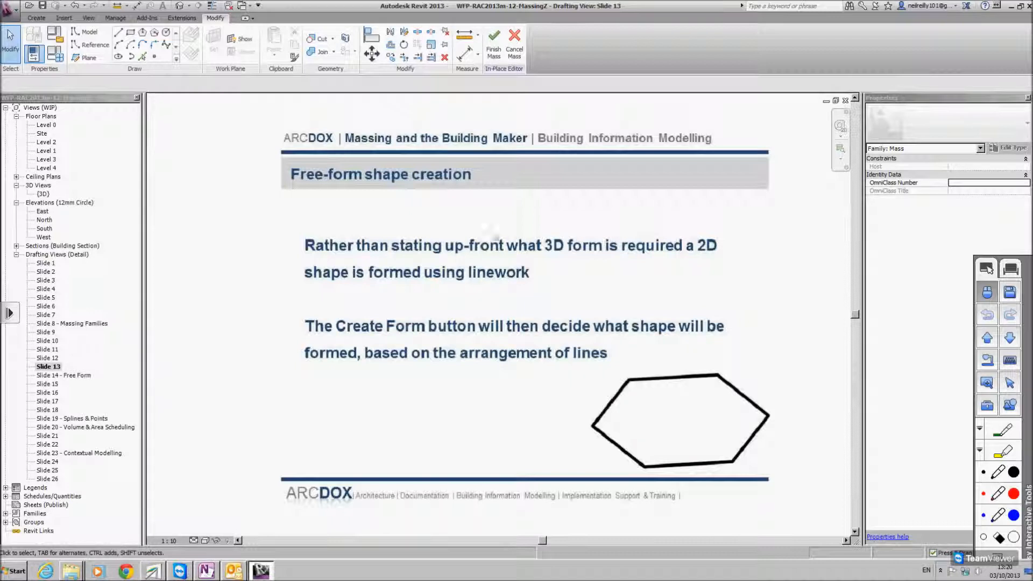
pyautogui.doubleClick(46, 125)
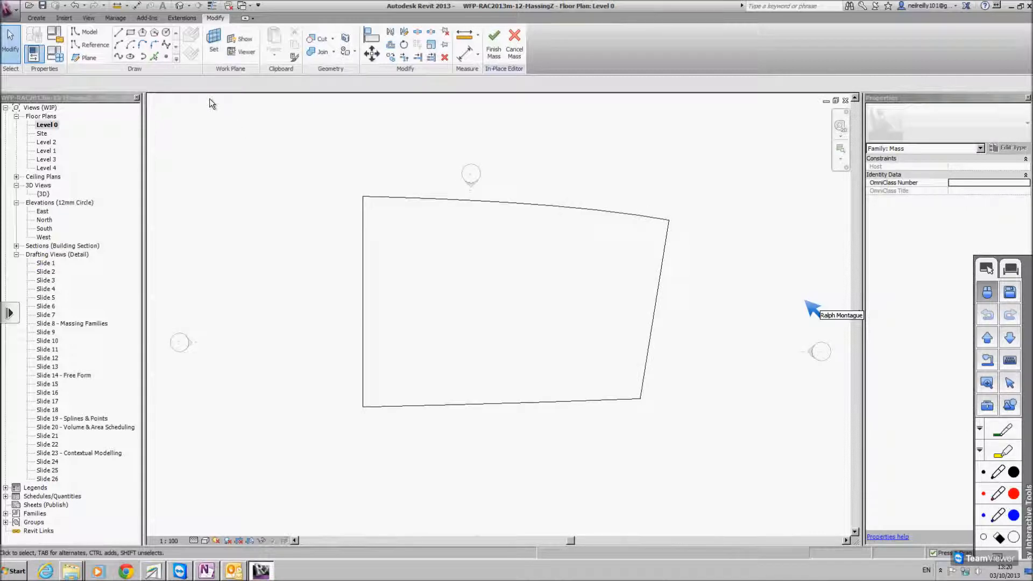
# - Sketch a rectangle beside the mass on Level 0 and create a solid form from it in the 3D view
pyautogui.click(131, 33)
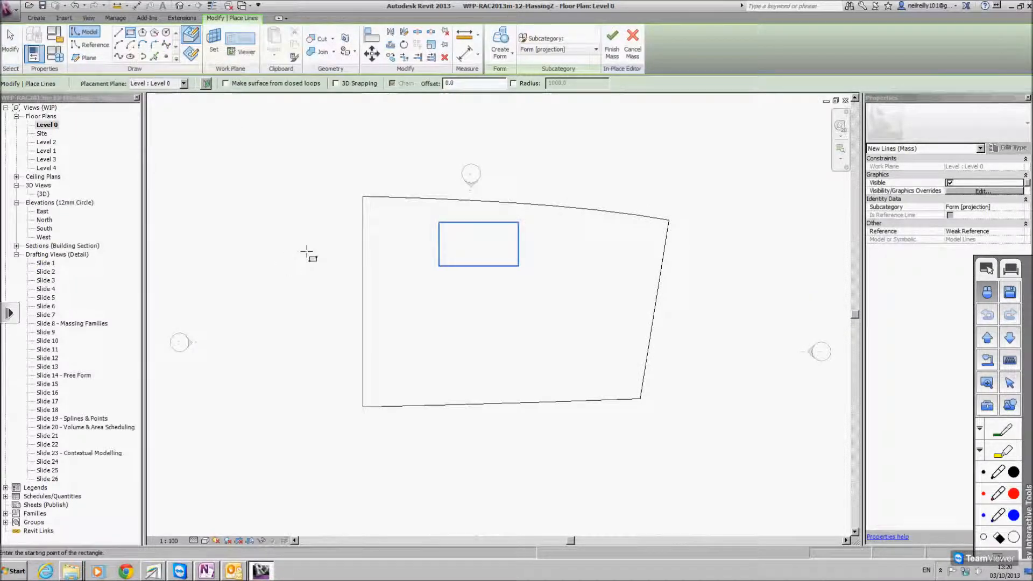
pyautogui.click(259, 209)
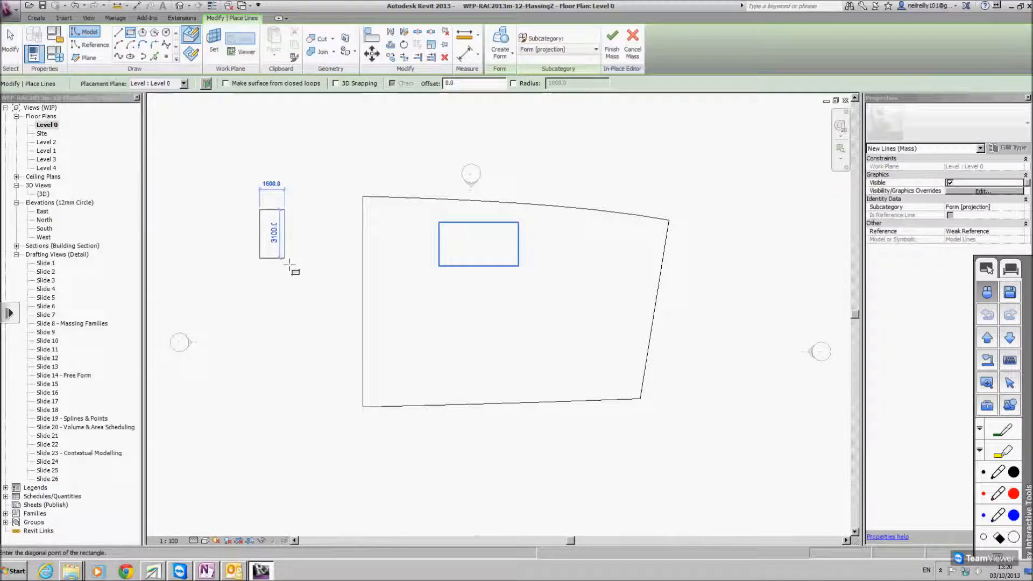
pyautogui.click(333, 278)
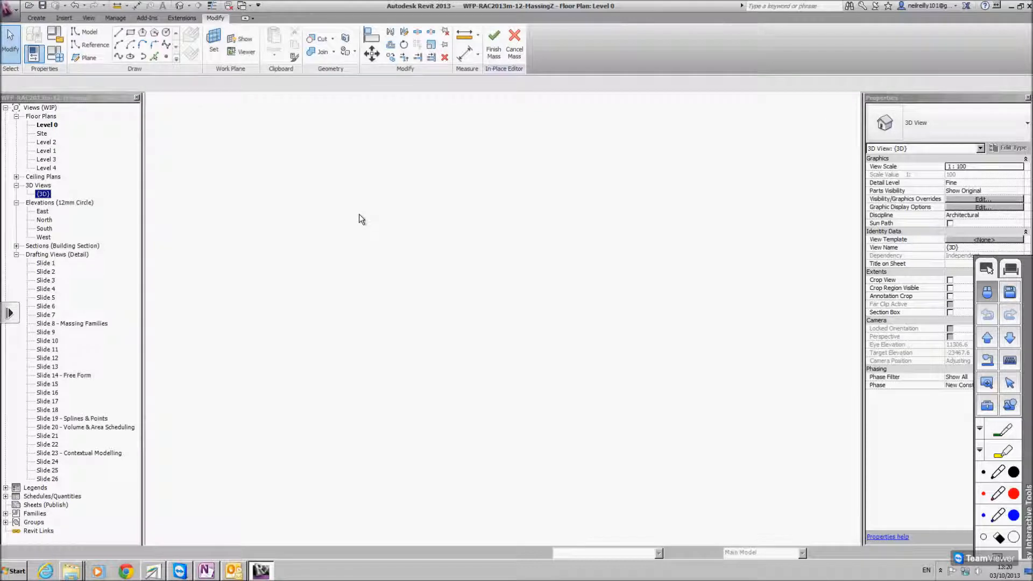
pyautogui.click(483, 358)
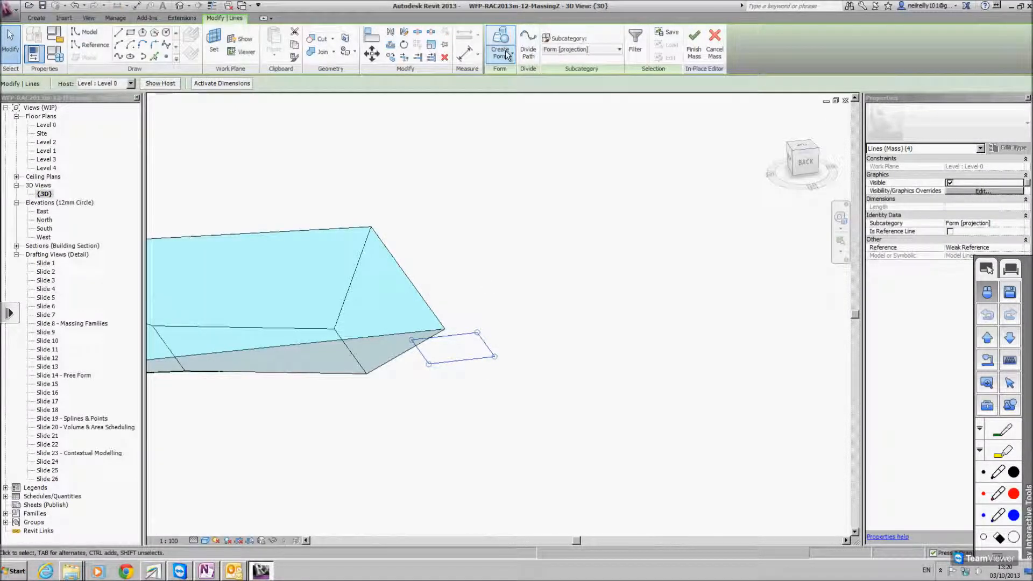
pyautogui.click(500, 50)
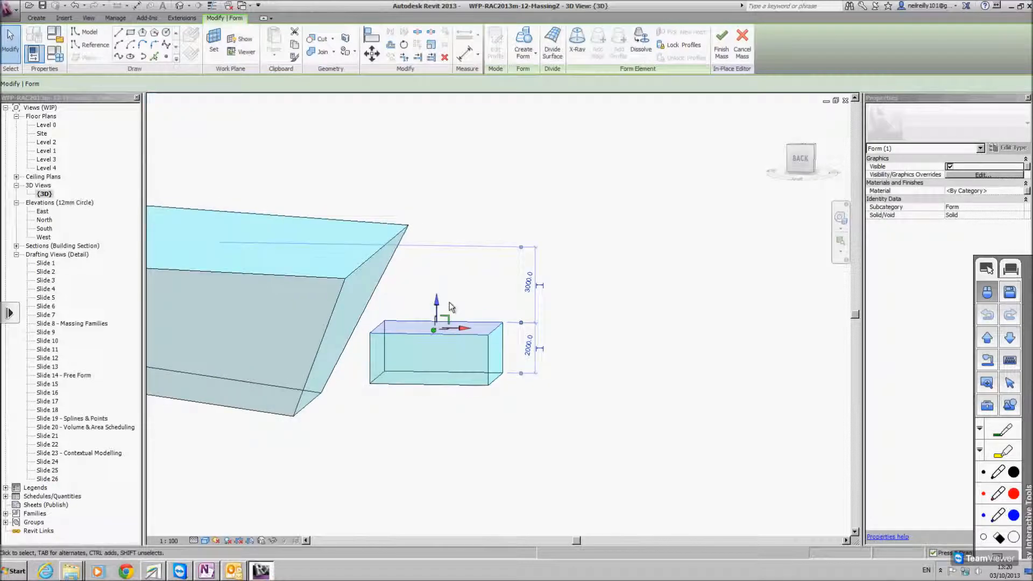
# - Twist the small block by rotating its top face relative to the base, and examine its warped sides and edges
pyautogui.scroll(1, 438, 305)
pyautogui.keyDown('shift'); pyautogui.moveTo(530, 306); pyautogui.dragTo(481, 361, button='middle'); pyautogui.keyUp('shift')
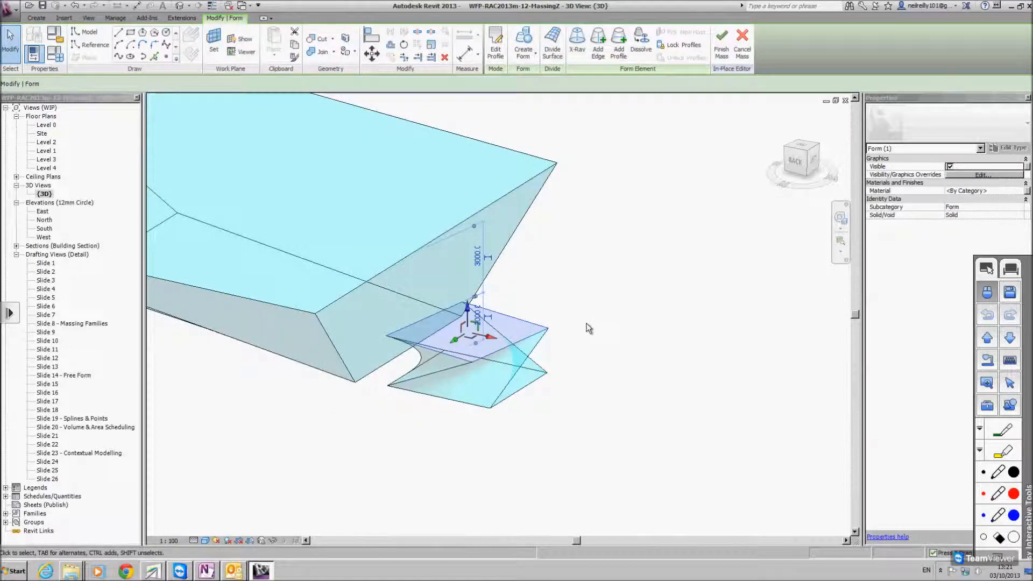
pyautogui.click(589, 328)
pyautogui.keyDown('shift'); pyautogui.moveTo(468, 346); pyautogui.dragTo(582, 307, button='middle'); pyautogui.keyUp('shift')
pyautogui.scroll(2, 478, 352)
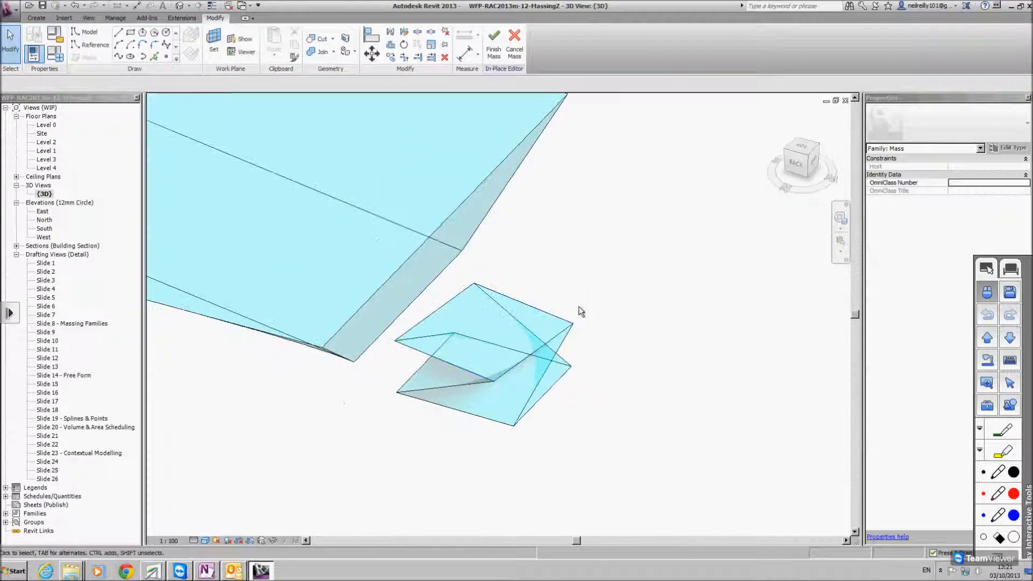
pyautogui.click(508, 365)
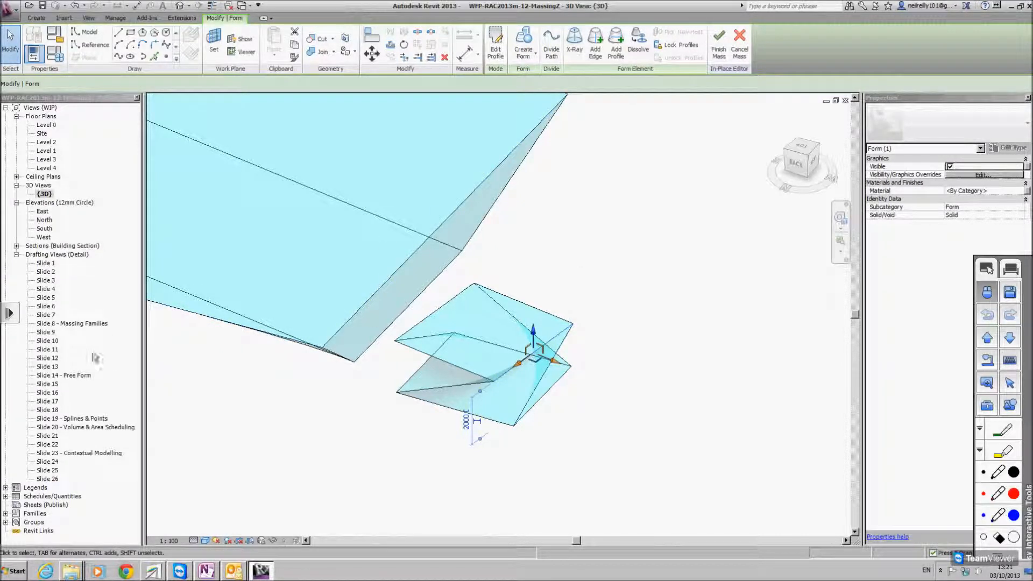
# - Rotate the large mass's top face by about 90 degrees around its centre, working from the top view
pyautogui.scroll(-2, 532, 329)
pyautogui.click(363, 241)
pyautogui.moveTo(363, 240); pyautogui.dragTo(415, 280, button='middle')
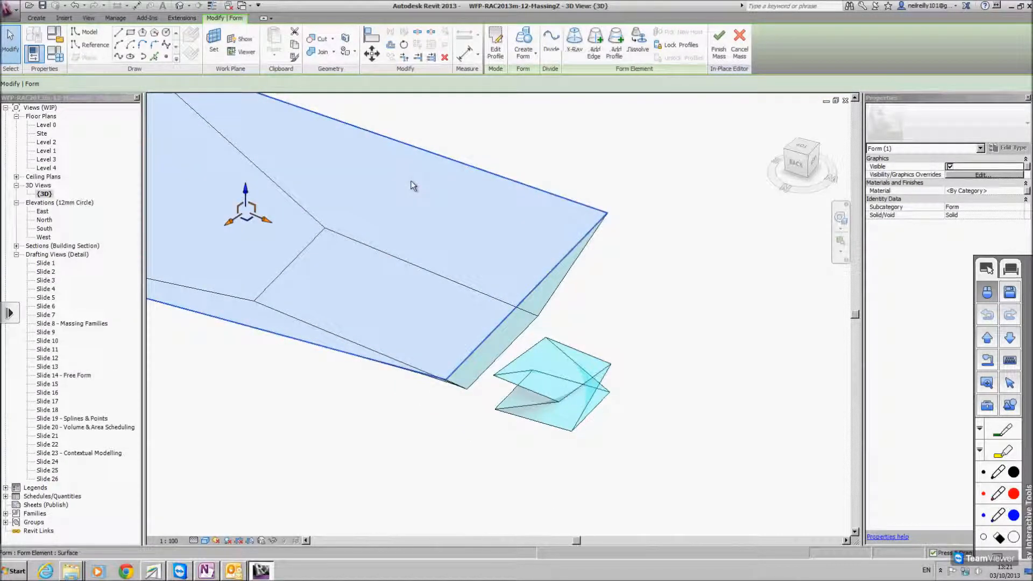
pyautogui.click(404, 44)
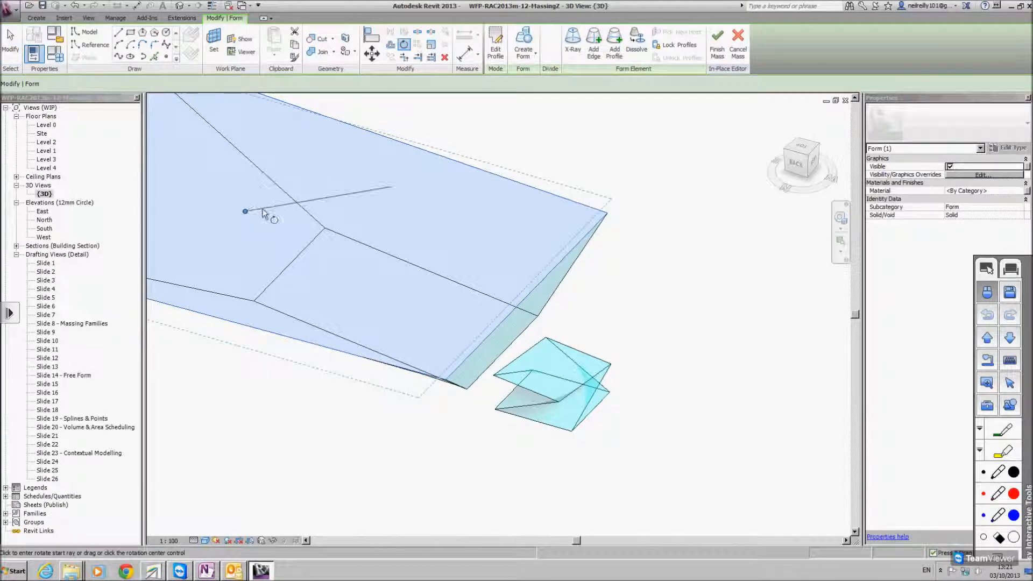
pyautogui.moveTo(309, 214); pyautogui.dragTo(353, 244, button='middle')
pyautogui.scroll(-2, 301, 258)
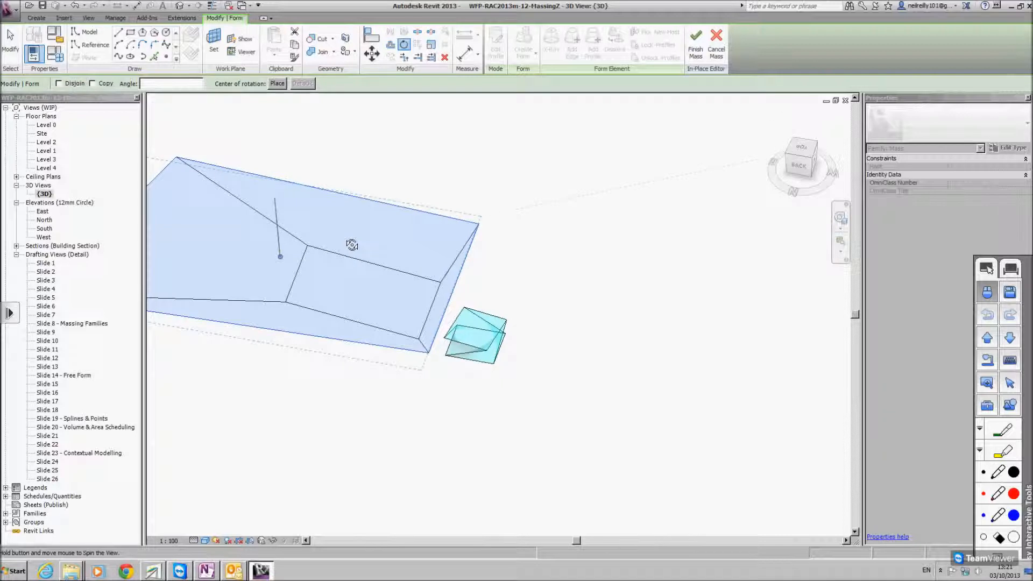
pyautogui.click(805, 151)
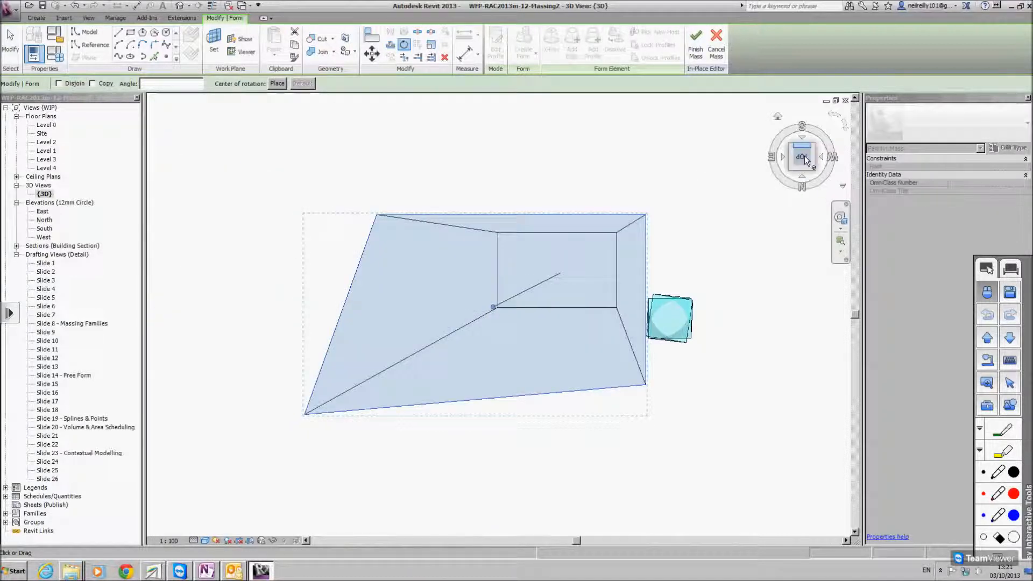
pyautogui.click(487, 143)
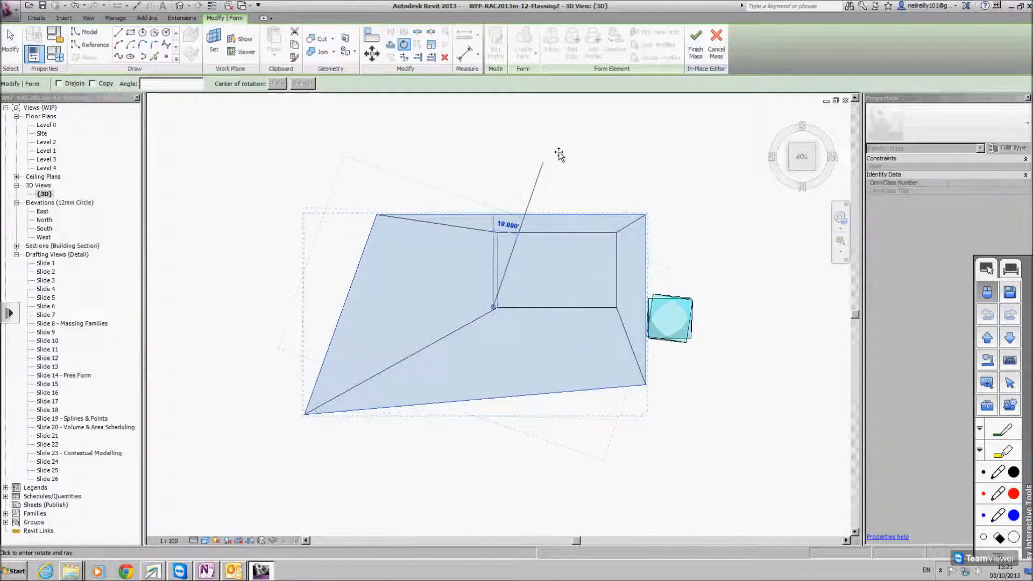
pyautogui.click(728, 315)
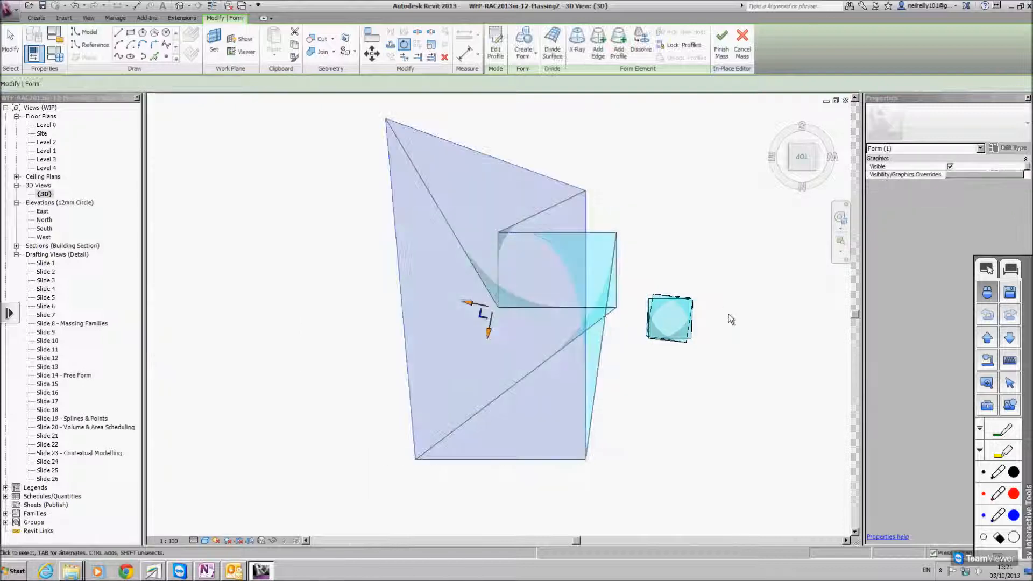
# - Delete the mass forms and quit the in-place mass, discarding its changes
pyautogui.keyDown('shift'); pyautogui.moveTo(699, 366); pyautogui.dragTo(634, 339, button='middle'); pyautogui.keyUp('shift')
pyautogui.click(627, 332)
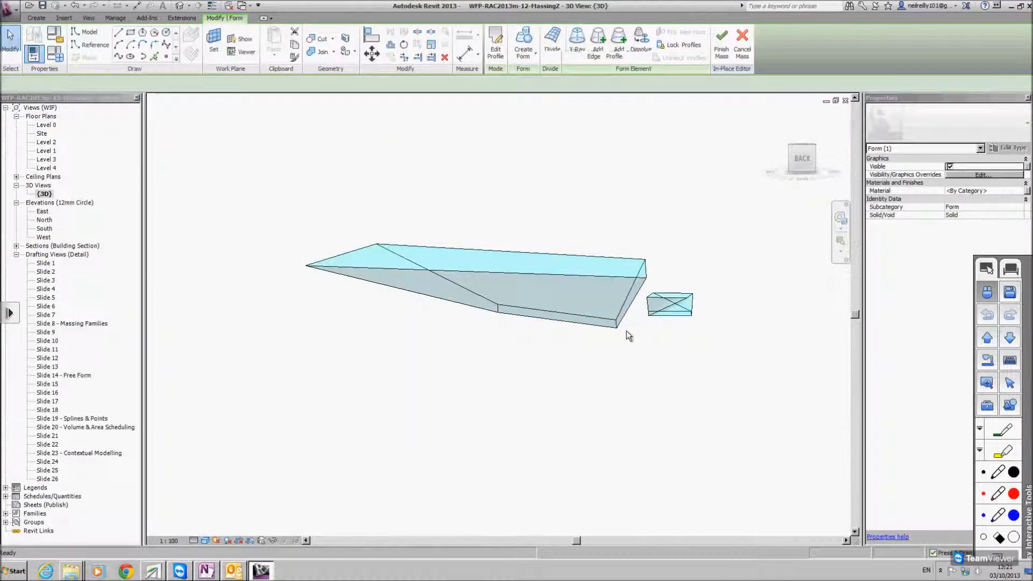
pyautogui.press('Delete')
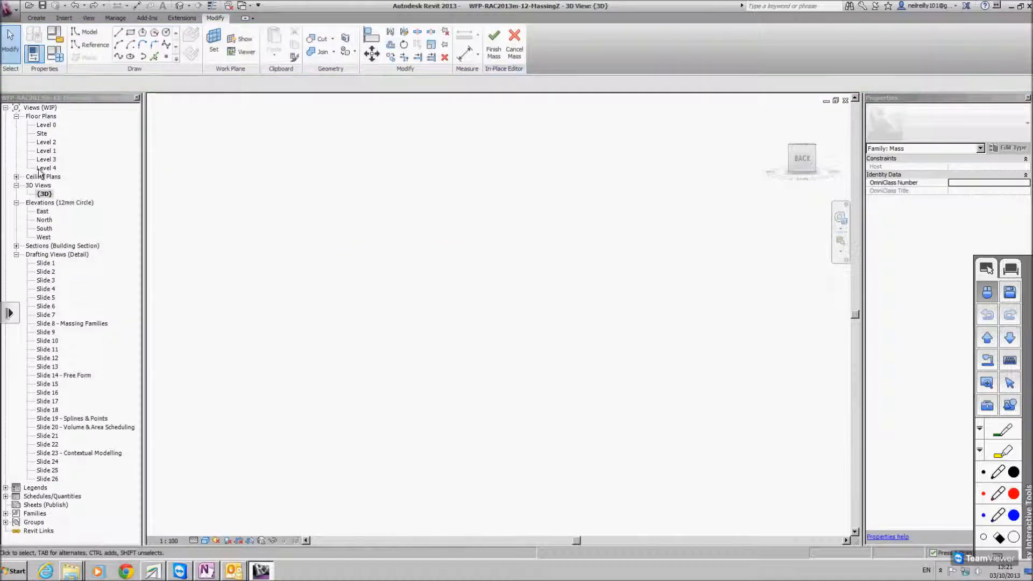
pyautogui.click(48, 194)
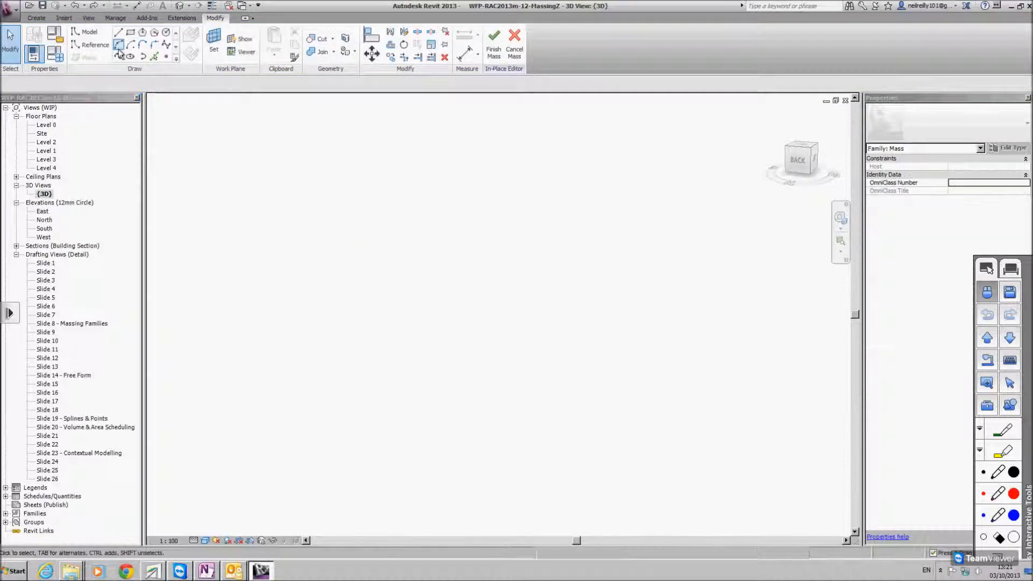
pyautogui.click(514, 48)
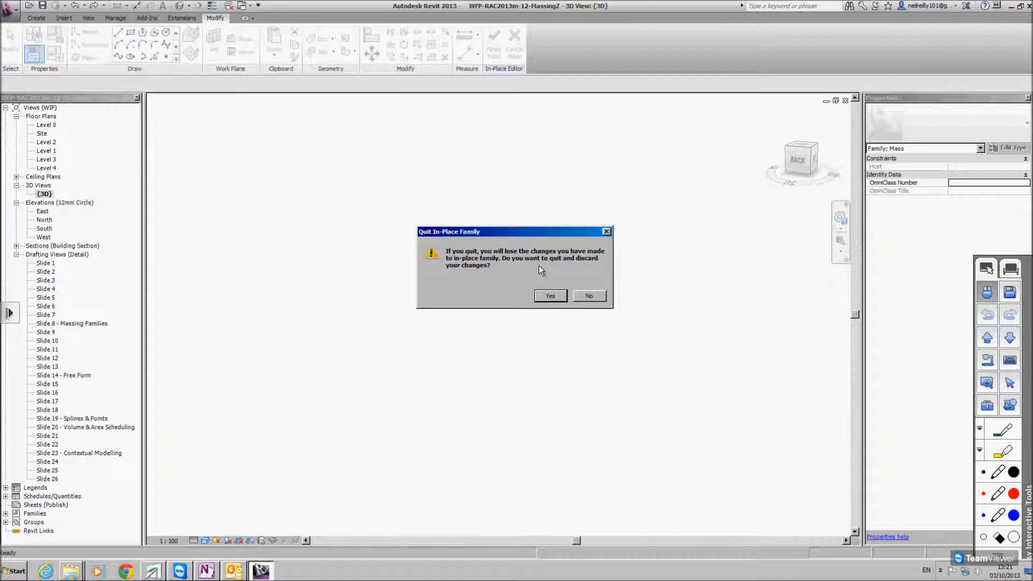
pyautogui.click(554, 298)
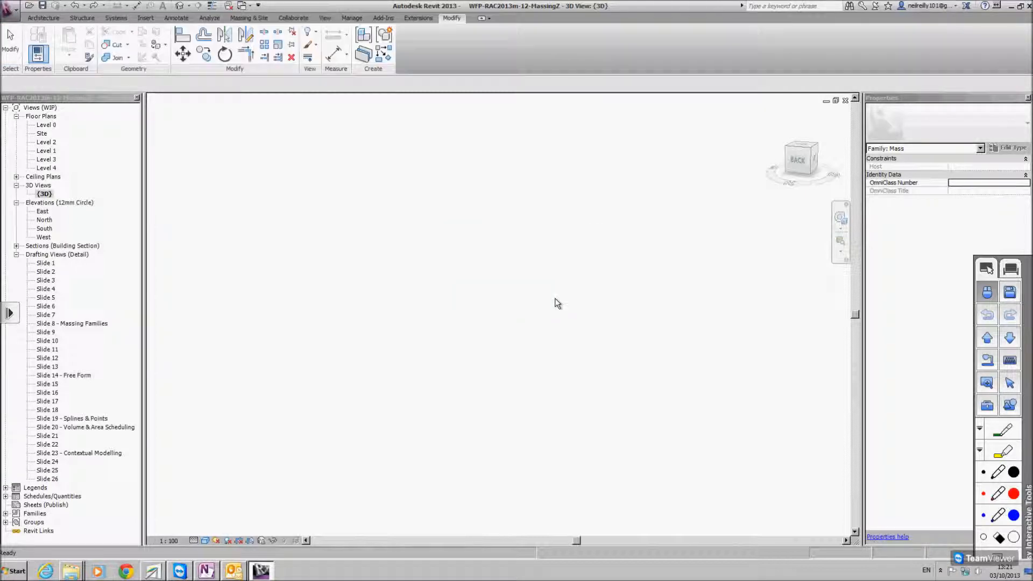
# - Review the free-form shape creation notes in Slide 18, Slide 14 - Free Form, Slide 15 and Slide 16
pyautogui.doubleClick(45, 125)
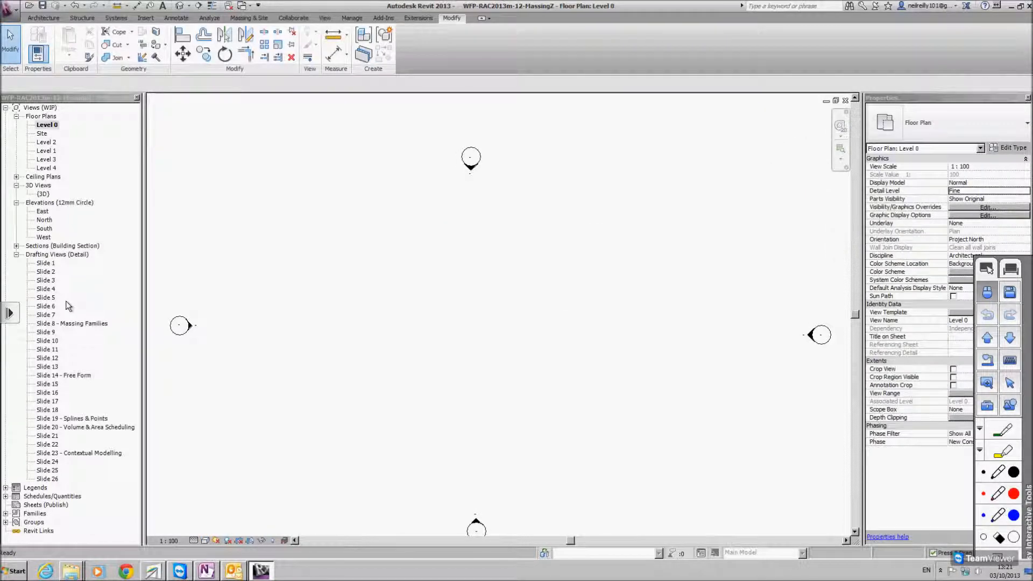
pyautogui.doubleClick(47, 409)
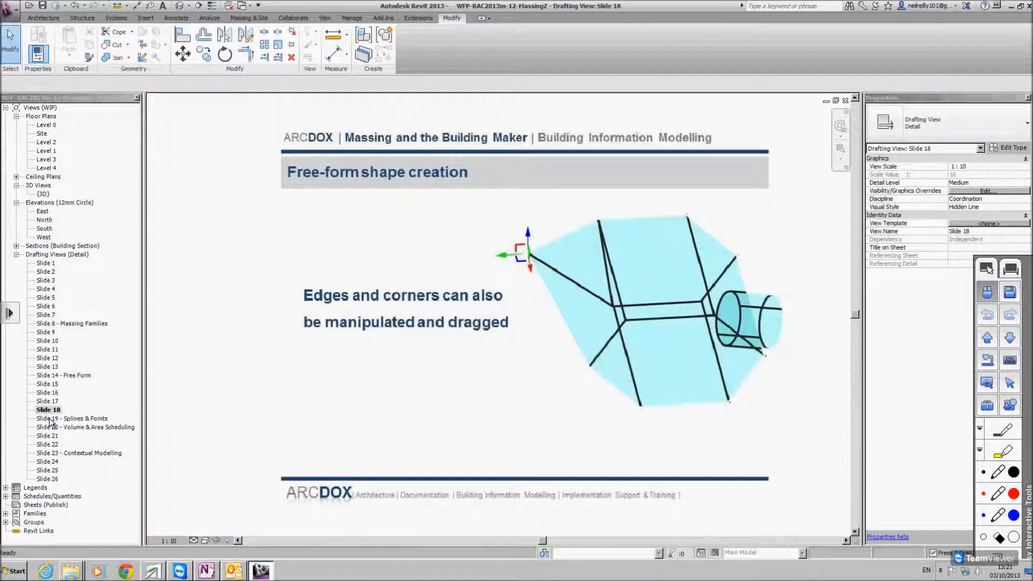
pyautogui.doubleClick(51, 375)
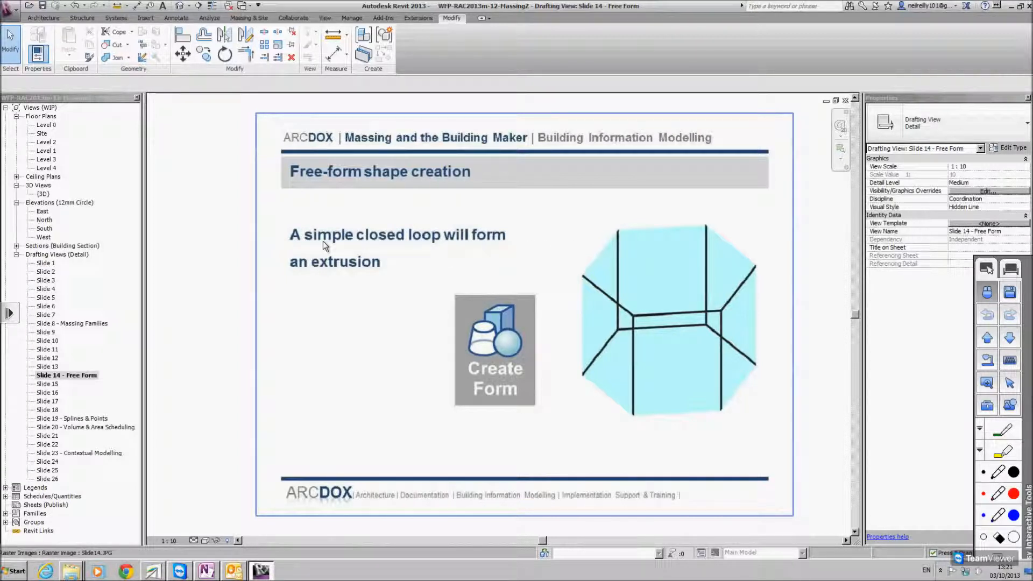
pyautogui.doubleClick(51, 384)
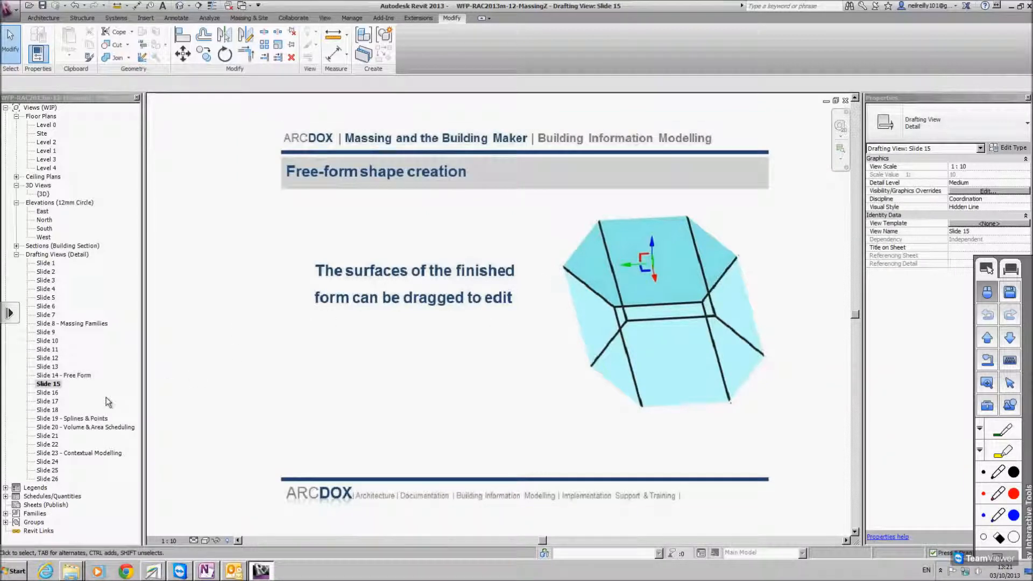
pyautogui.doubleClick(49, 393)
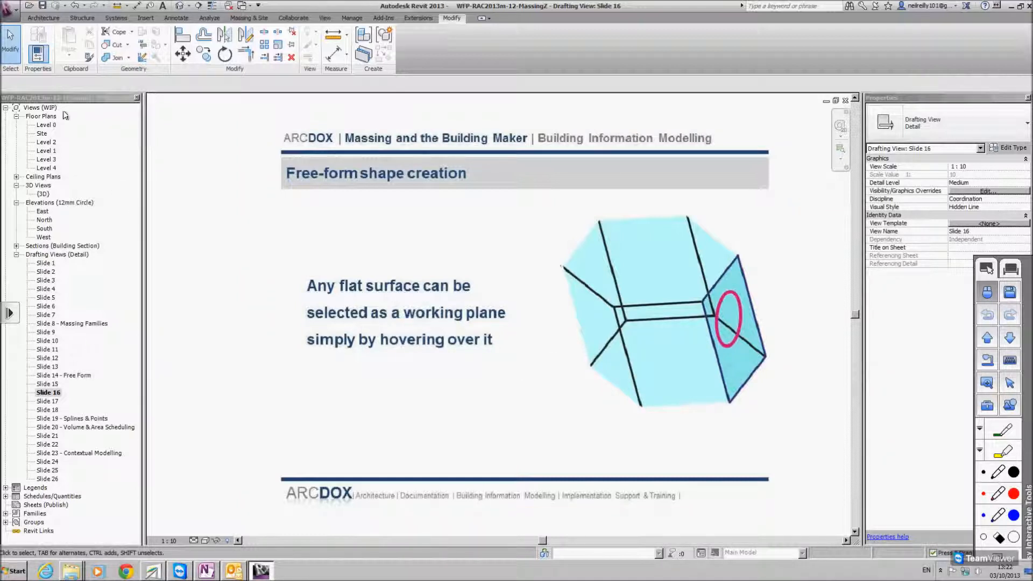
# - Start a new in-place mass named Mass 1 in the Level 0 floor plan
pyautogui.doubleClick(47, 125)
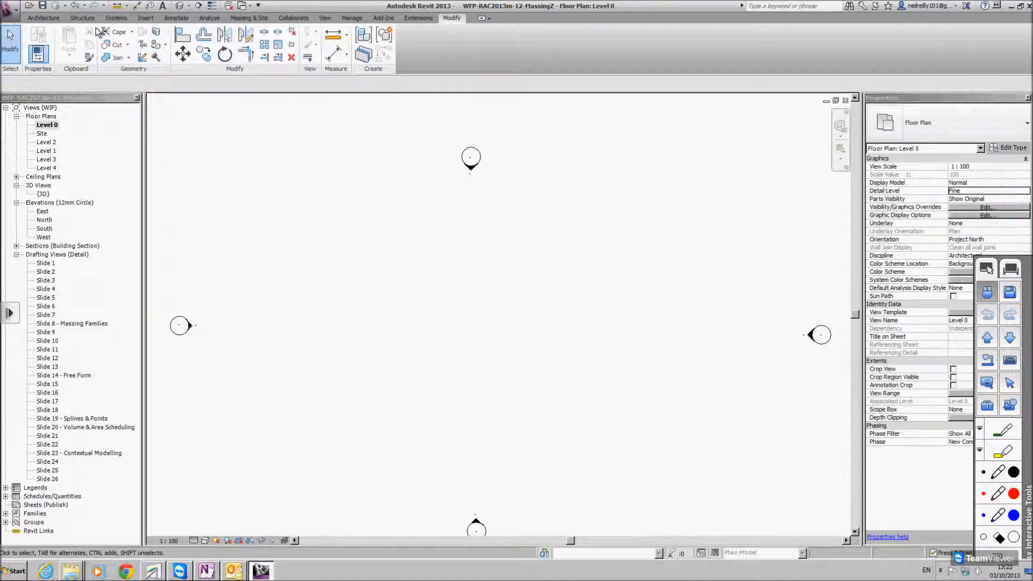
pyautogui.click(249, 19)
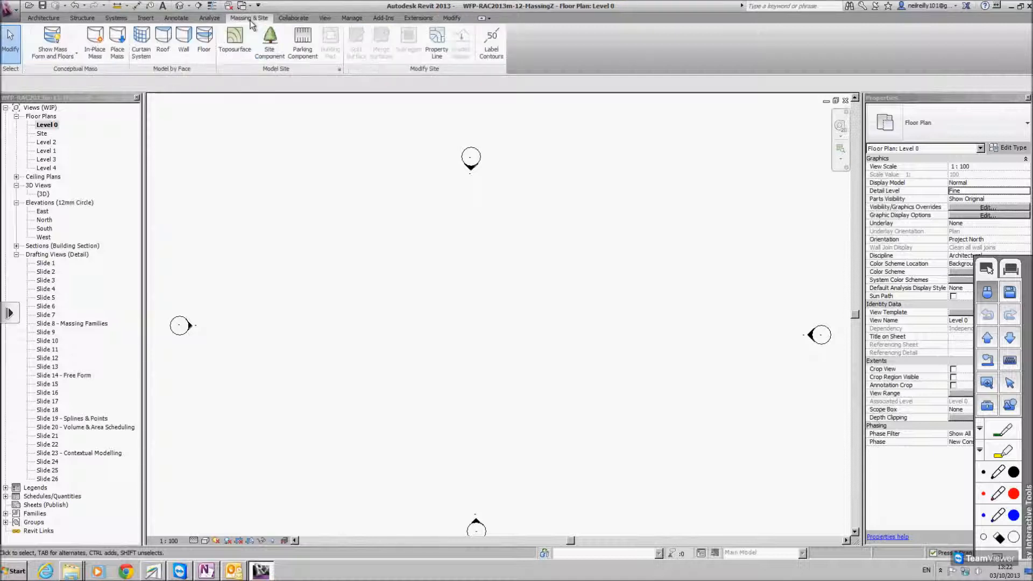
pyautogui.click(94, 52)
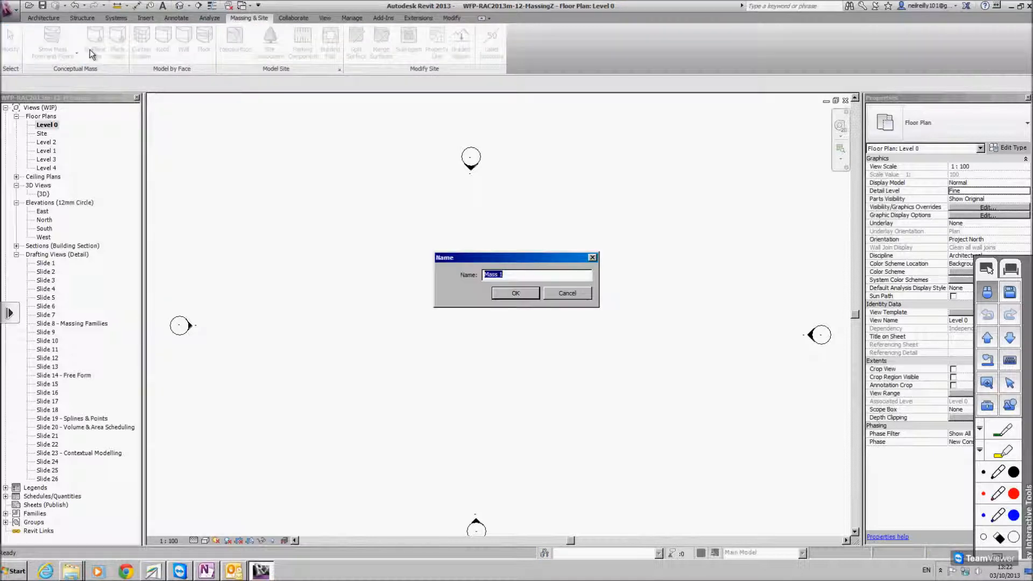
pyautogui.click(516, 293)
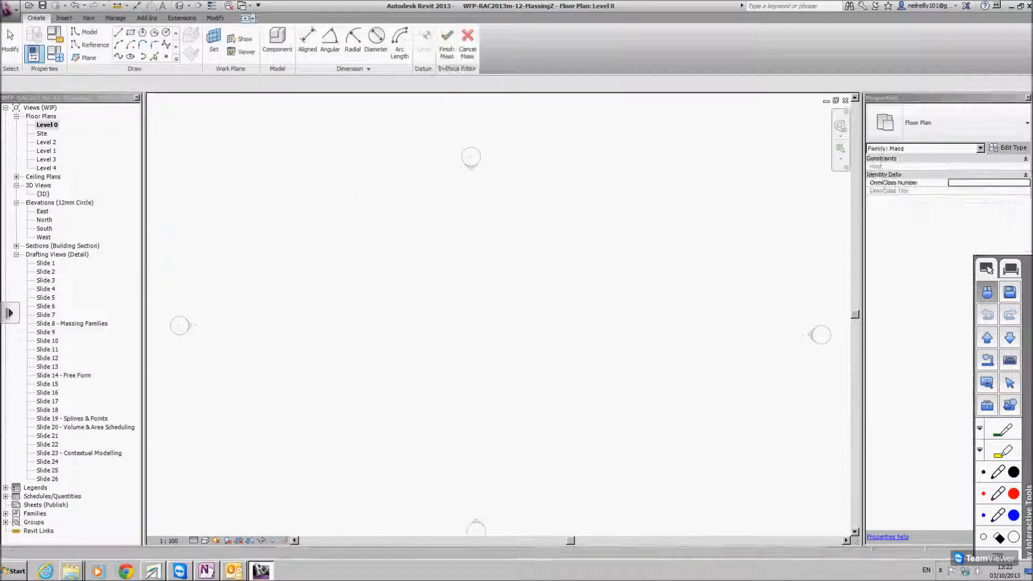
# - Sketch a six-sided circumscribed polygon about 6600 mm across flats near the middle of the plan
pyautogui.click(155, 36)
pyautogui.click(460, 299)
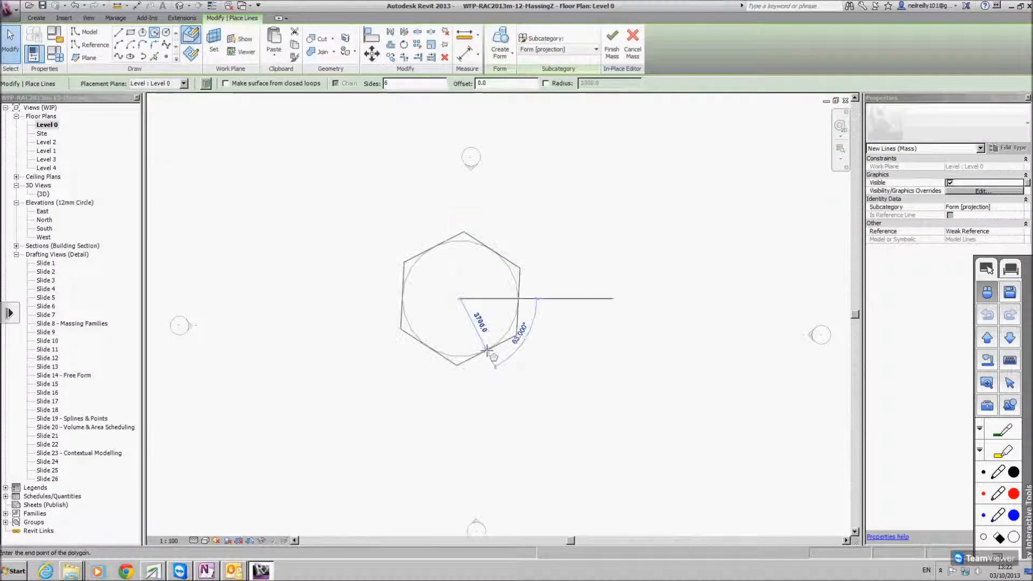
pyautogui.click(486, 352)
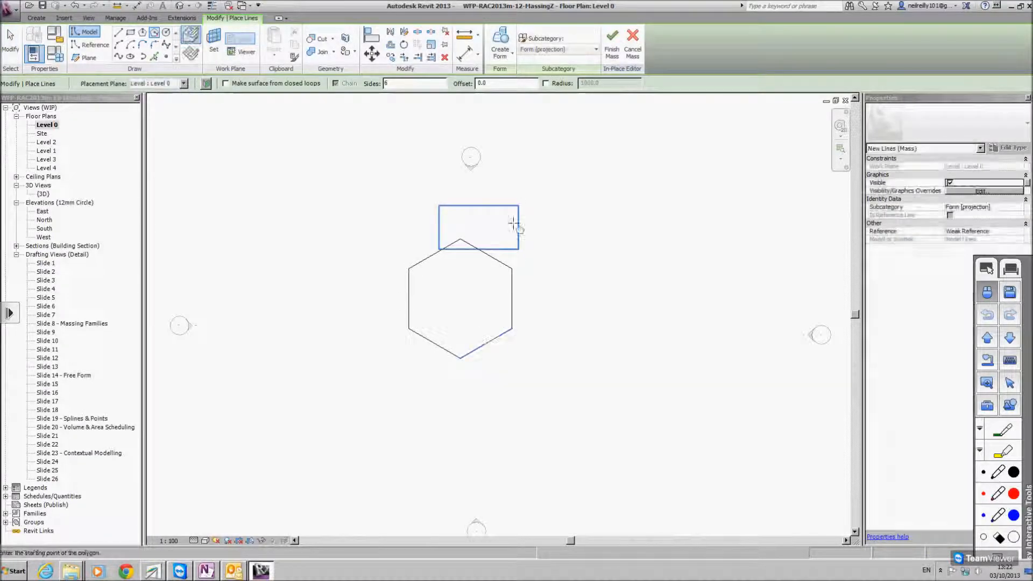
# - Create a solid form from the complete hexagon loop in the 3D view
pyautogui.doubleClick(43, 193)
pyautogui.scroll(-1, 499, 132)
pyautogui.moveTo(498, 132); pyautogui.dragTo(465, 328, button='middle')
pyautogui.press('Tab')
pyautogui.click(460, 331)
pyautogui.click(499, 36)
# - Shift the hexagonal form's top face slightly in the horizontal direction, off its base
pyautogui.keyDown('shift'); pyautogui.moveTo(352, 302); pyautogui.dragTo(515, 294, button='middle'); pyautogui.keyUp('shift')
pyautogui.scroll(3, 515, 293)
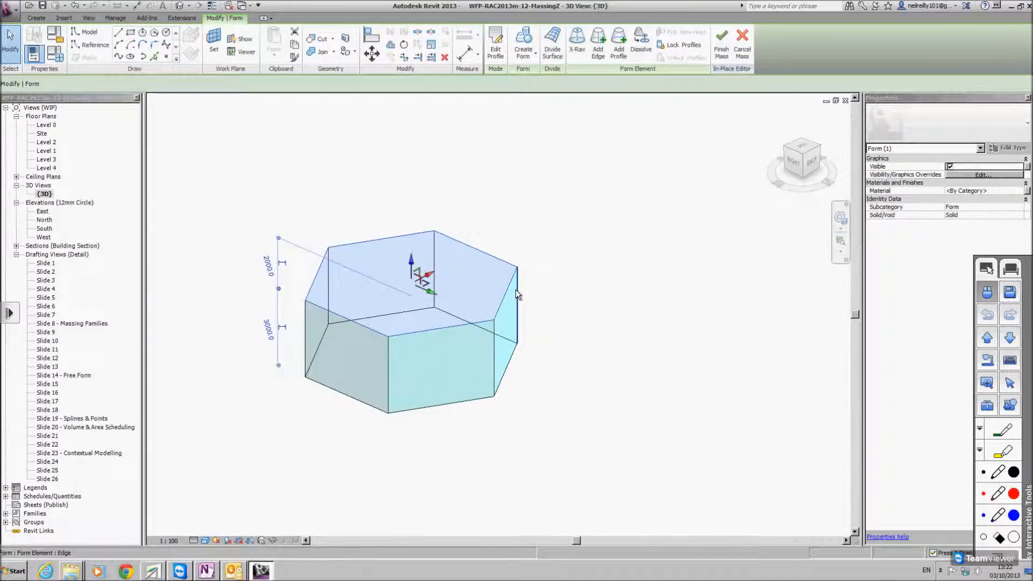
pyautogui.keyDown('shift'); pyautogui.moveTo(409, 280); pyautogui.dragTo(442, 296, button='middle'); pyautogui.keyUp('shift')
pyautogui.moveTo(443, 295); pyautogui.dragTo(403, 285)
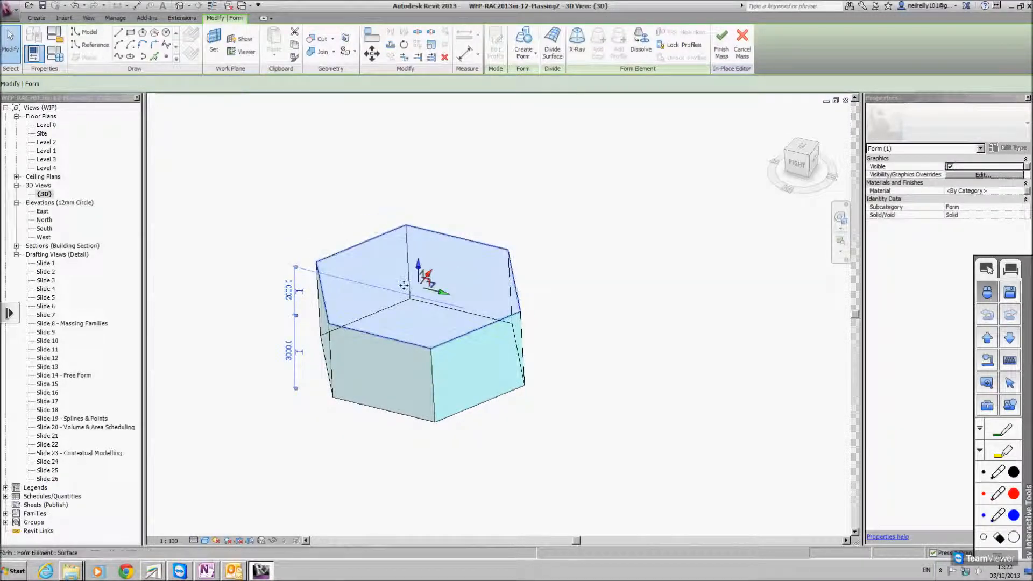
# - Select an edge and then a corner vertex of the hexagonal form's top face to inspect their move controls
pyautogui.click(477, 243)
pyautogui.keyDown('shift'); pyautogui.moveTo(647, 282); pyautogui.dragTo(638, 282, button='middle'); pyautogui.keyUp('shift')
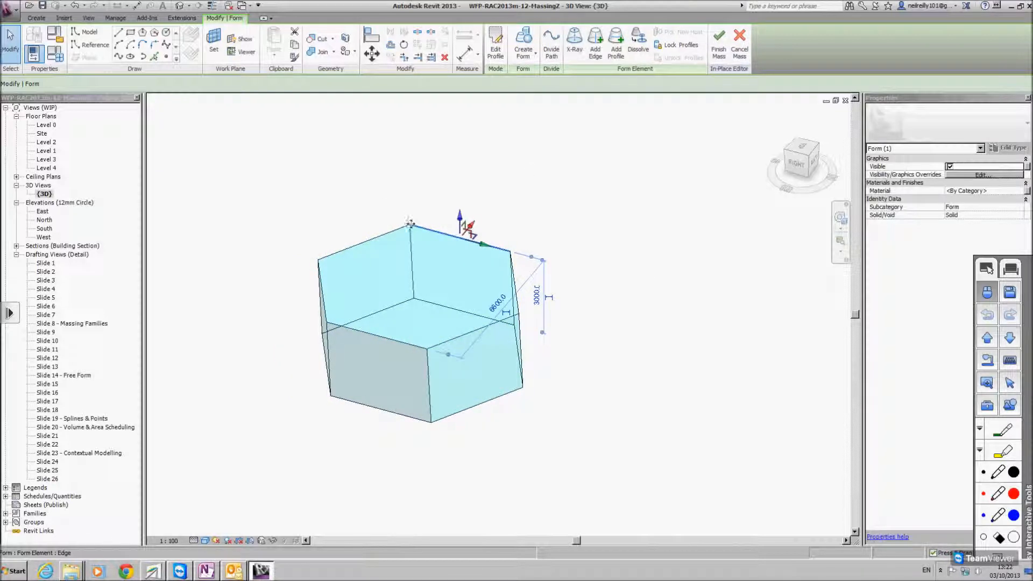
pyautogui.scroll(2, 409, 223)
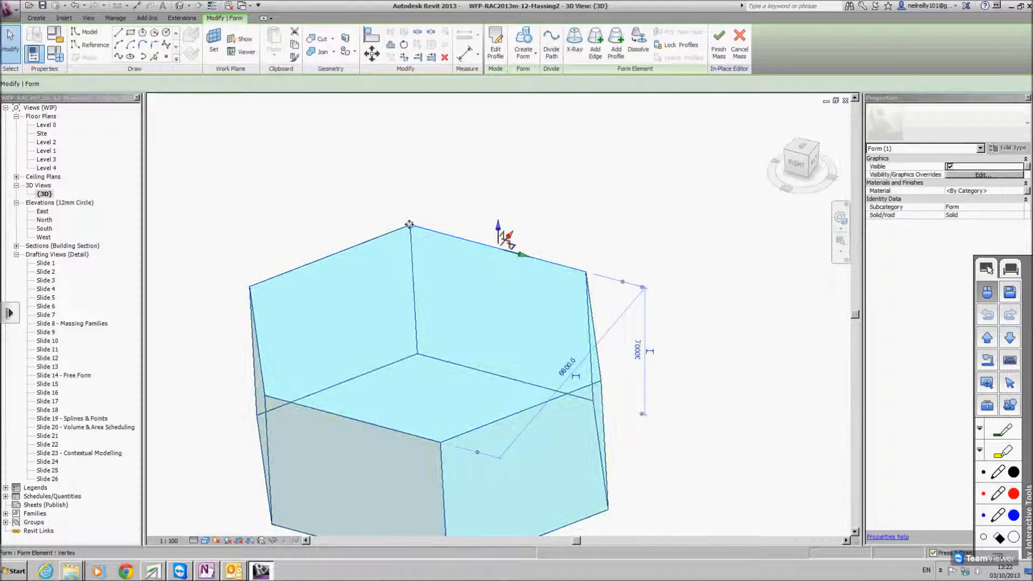
pyautogui.click(409, 224)
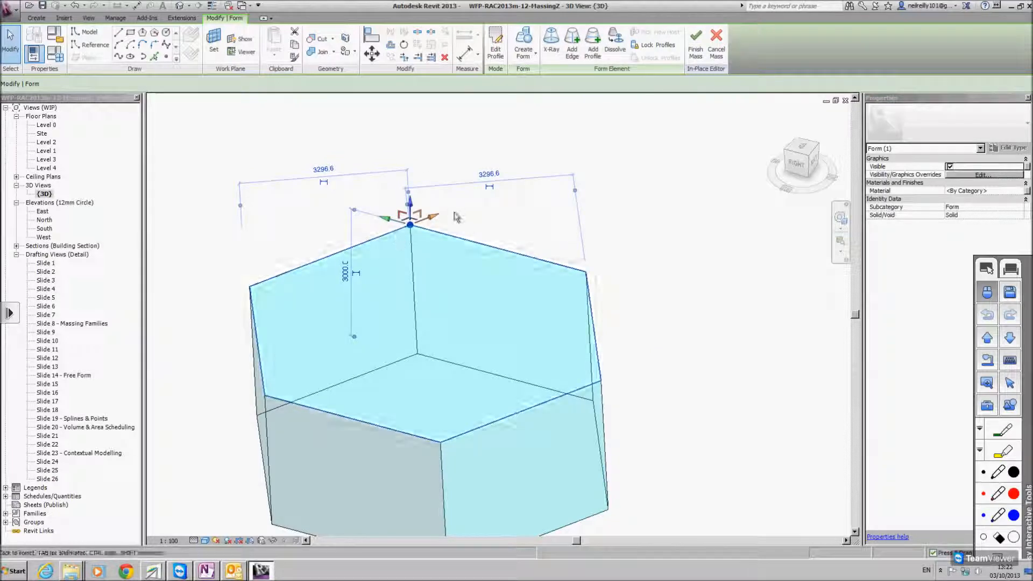
pyautogui.click(575, 235)
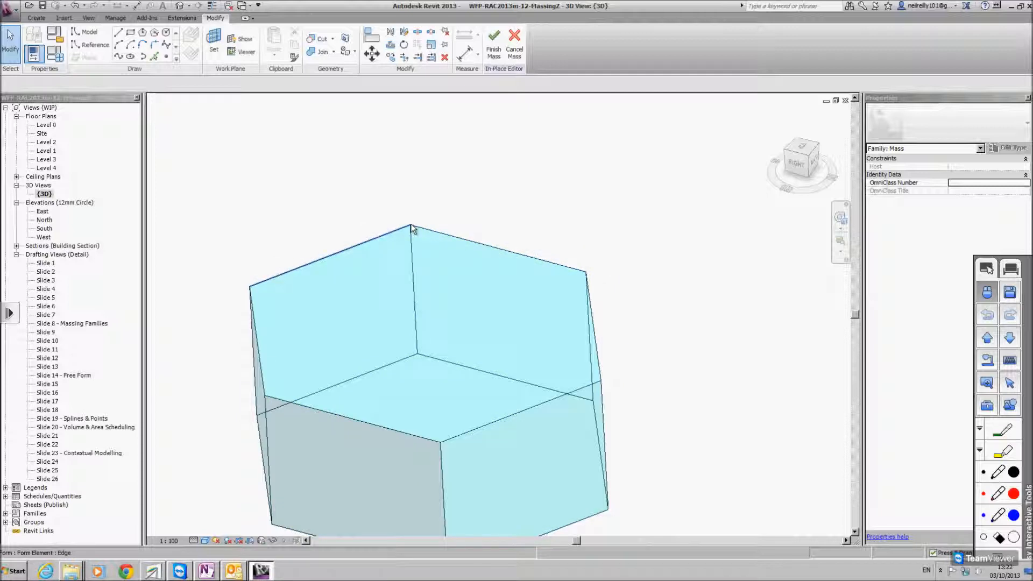
# - Cycle through the overlapping elements at the same top corner, select its vertex and then clear the selection
pyautogui.press('Tab')
pyautogui.press('Tab')
pyautogui.press('Tab')
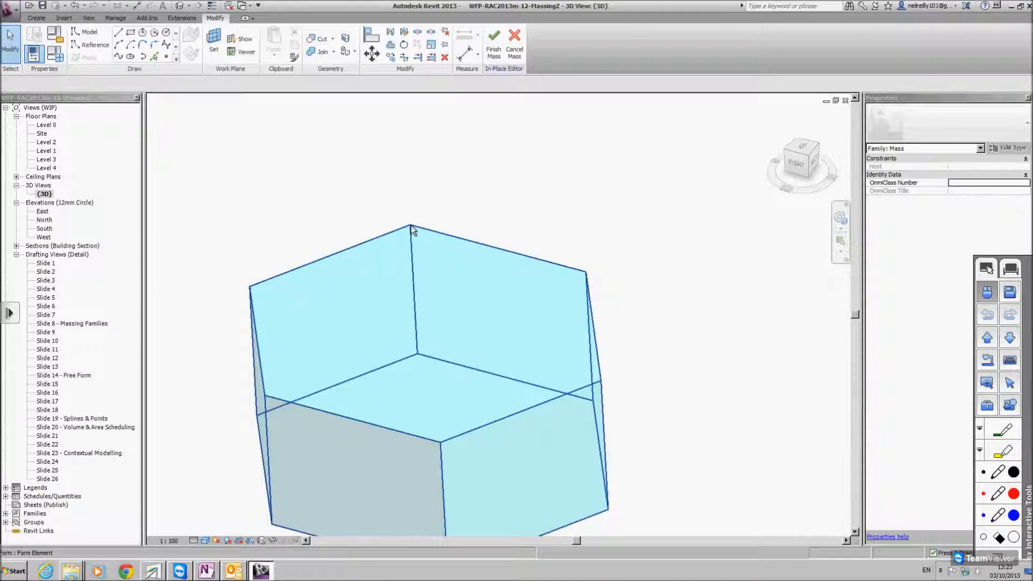
pyautogui.click(411, 225)
pyautogui.keyDown('shift'); pyautogui.moveTo(411, 225); pyautogui.dragTo(489, 166, button='middle'); pyautogui.keyUp('shift')
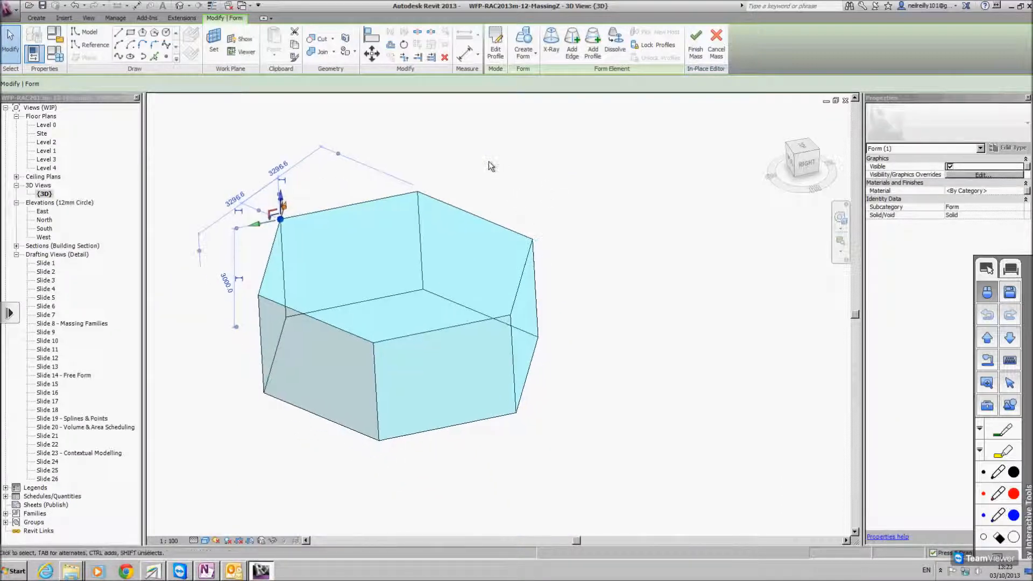
pyautogui.click(633, 276)
# - Sketch a circle with a radius of about 780 mm on one vertical side face of the hexagonal form
pyautogui.keyDown('shift'); pyautogui.moveTo(361, 348); pyautogui.dragTo(432, 293, button='middle'); pyautogui.keyUp('shift')
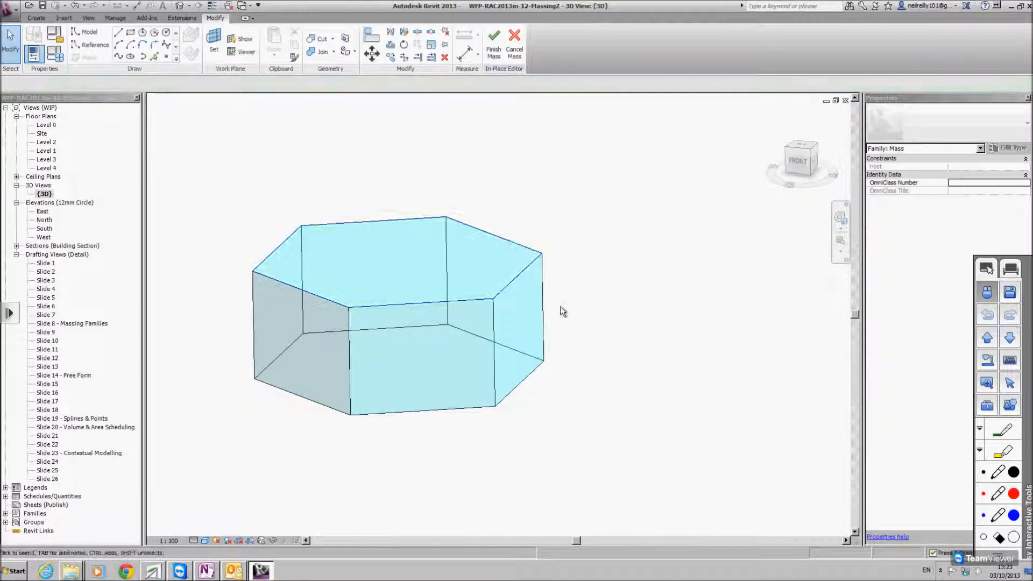
pyautogui.moveTo(559, 309); pyautogui.dragTo(545, 313, button='middle')
pyautogui.keyDown('shift'); pyautogui.moveTo(450, 350); pyautogui.dragTo(487, 340, button='middle'); pyautogui.keyUp('shift')
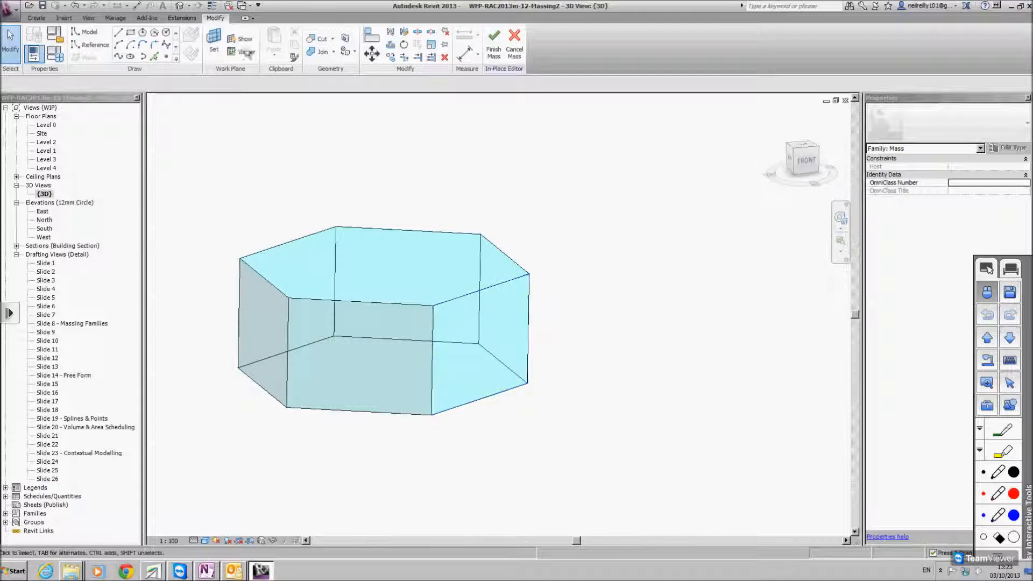
pyautogui.click(167, 33)
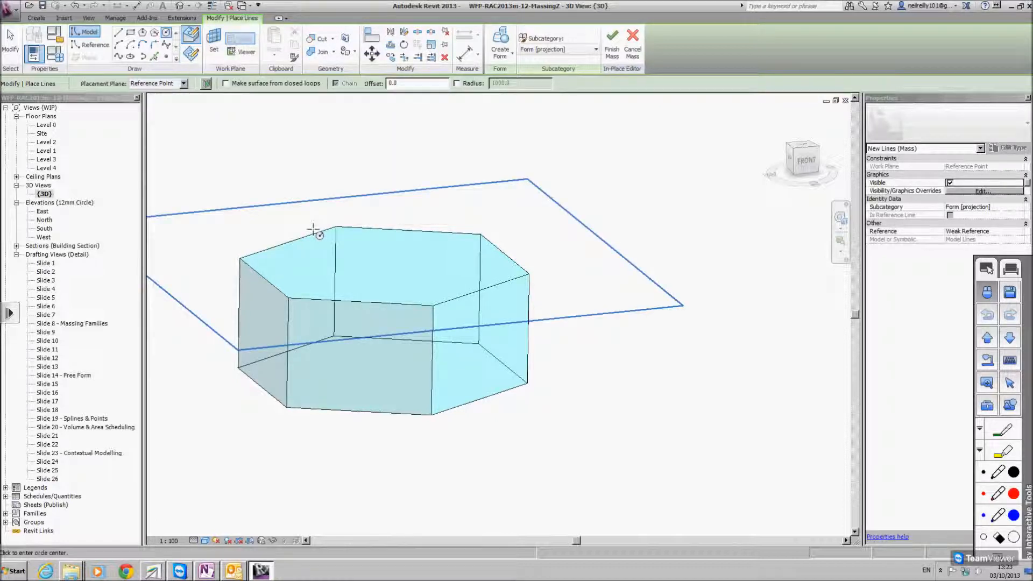
pyautogui.click(468, 326)
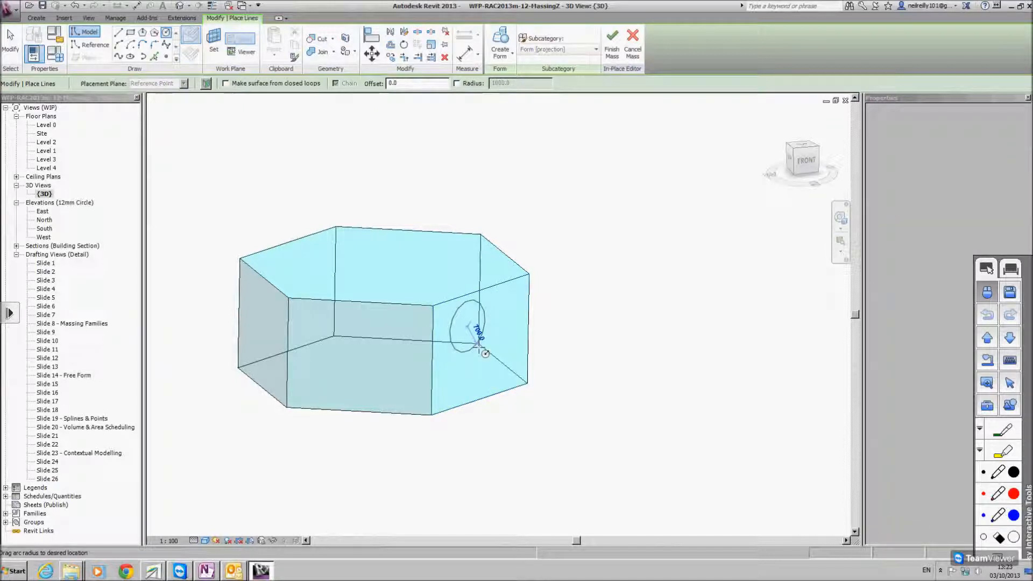
pyautogui.keyDown('shift'); pyautogui.moveTo(486, 346); pyautogui.dragTo(434, 339, button='middle'); pyautogui.keyUp('shift')
pyautogui.scroll(2, 439, 326)
pyautogui.scroll(2, 440, 325)
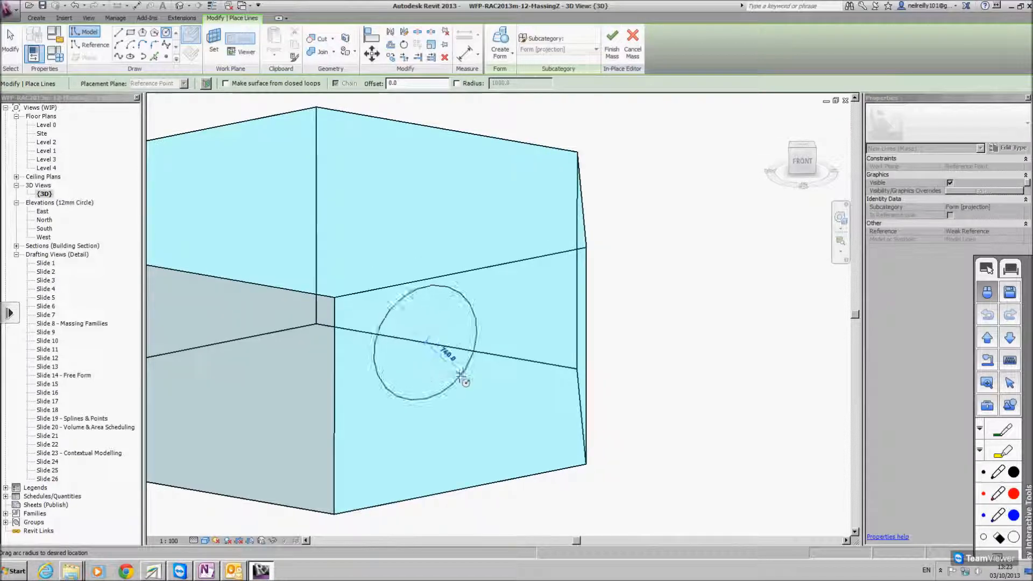
pyautogui.click(460, 376)
pyautogui.scroll(-3, 452, 406)
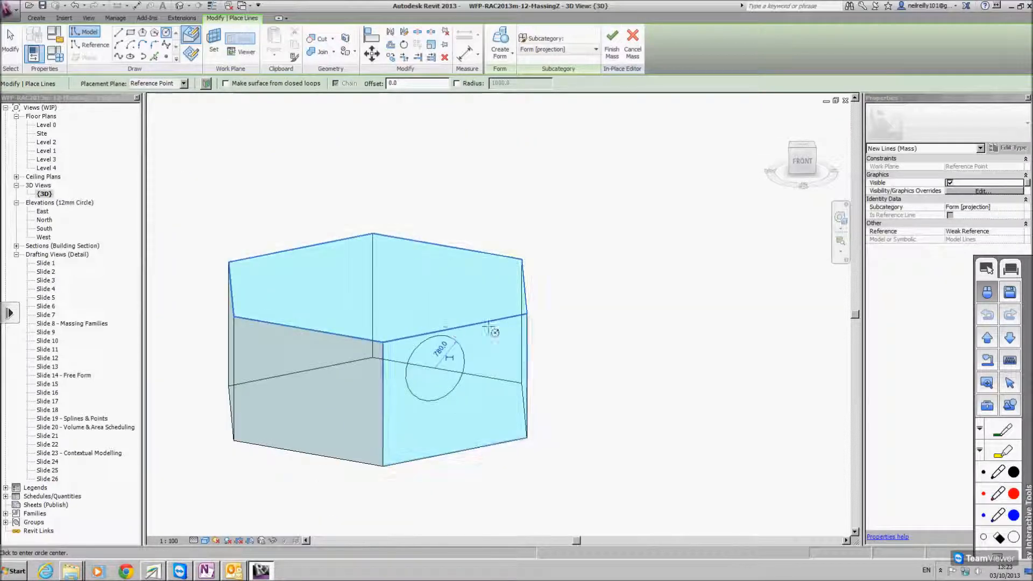
pyautogui.press('Escape')
pyautogui.press('Escape')
# - Create a solid form from the side-face circle, choosing the cylinder option instead of the sphere
pyautogui.scroll(-4, 454, 346)
pyautogui.keyDown('shift'); pyautogui.moveTo(458, 350); pyautogui.dragTo(457, 312, button='middle'); pyautogui.keyUp('shift')
pyautogui.scroll(3, 538, 332)
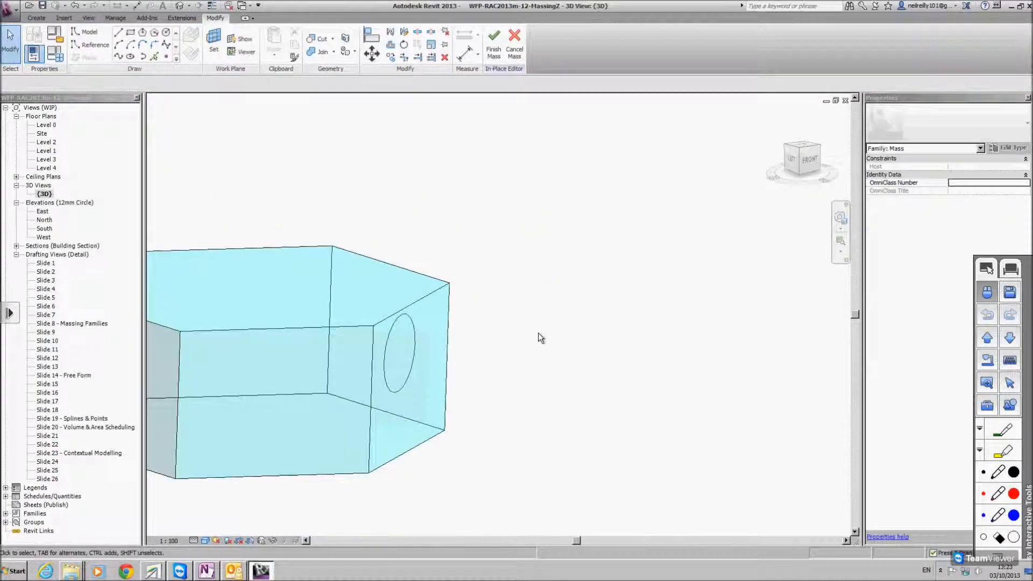
pyautogui.click(415, 327)
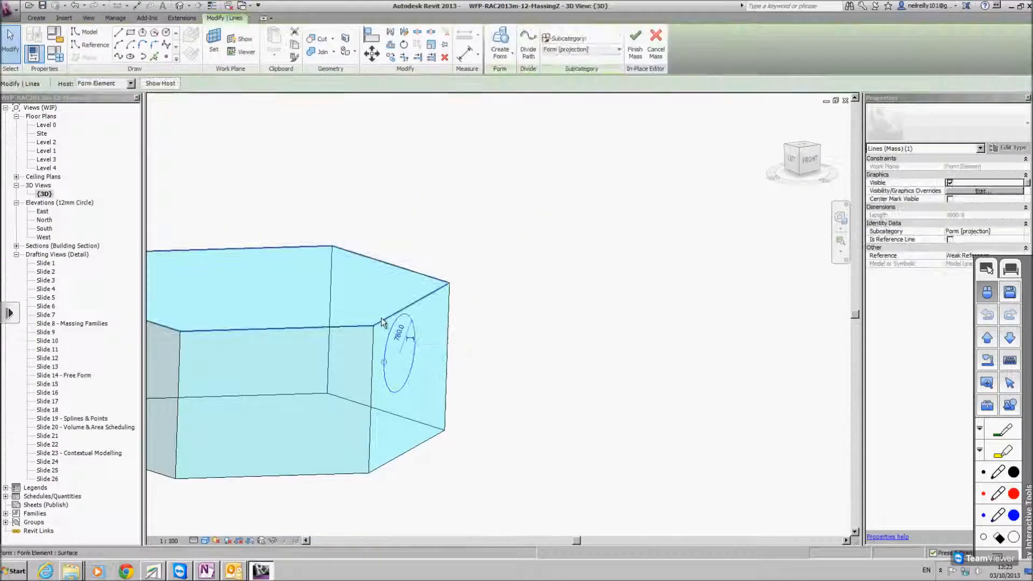
pyautogui.click(509, 54)
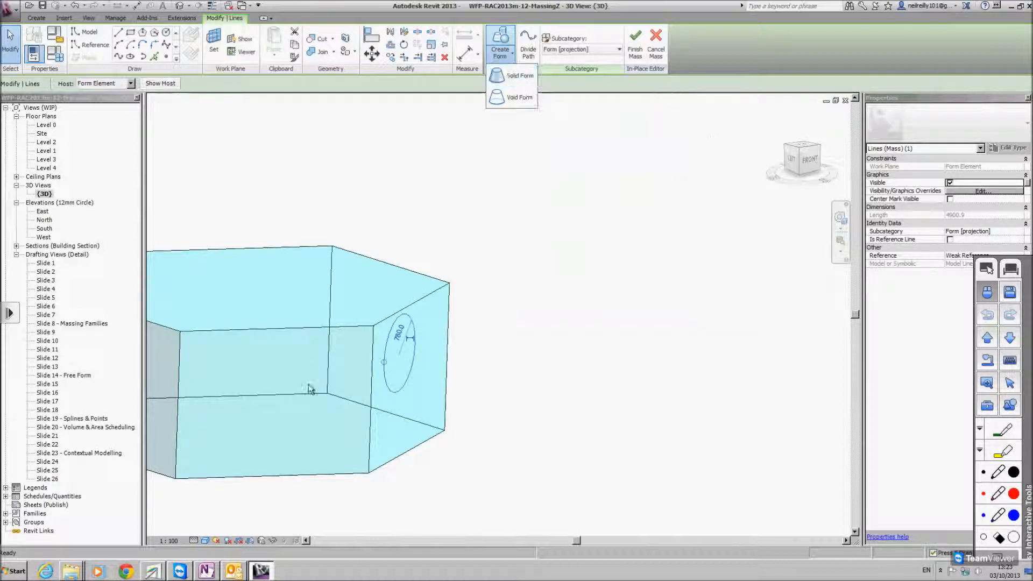
pyautogui.click(519, 77)
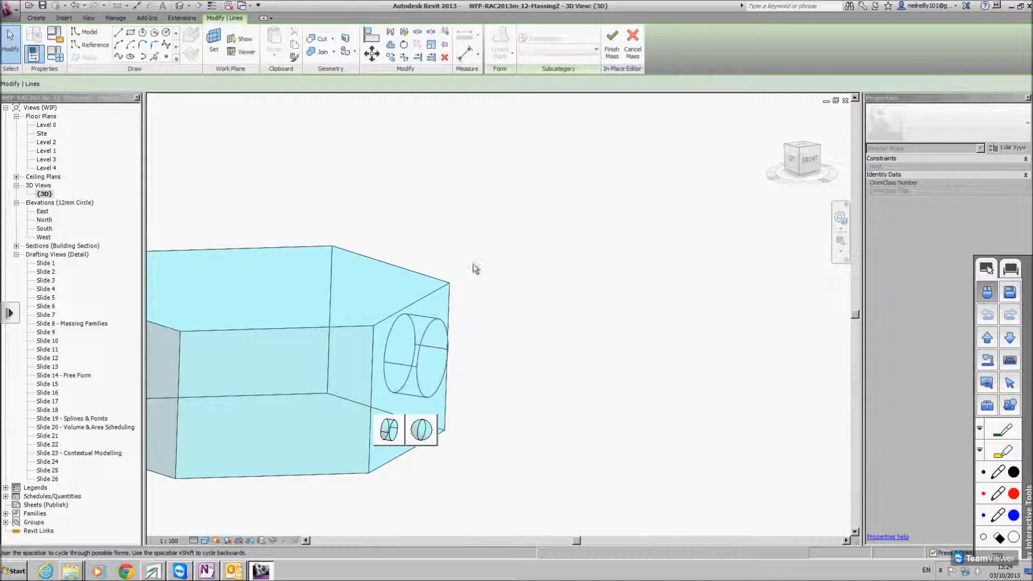
pyautogui.click(425, 431)
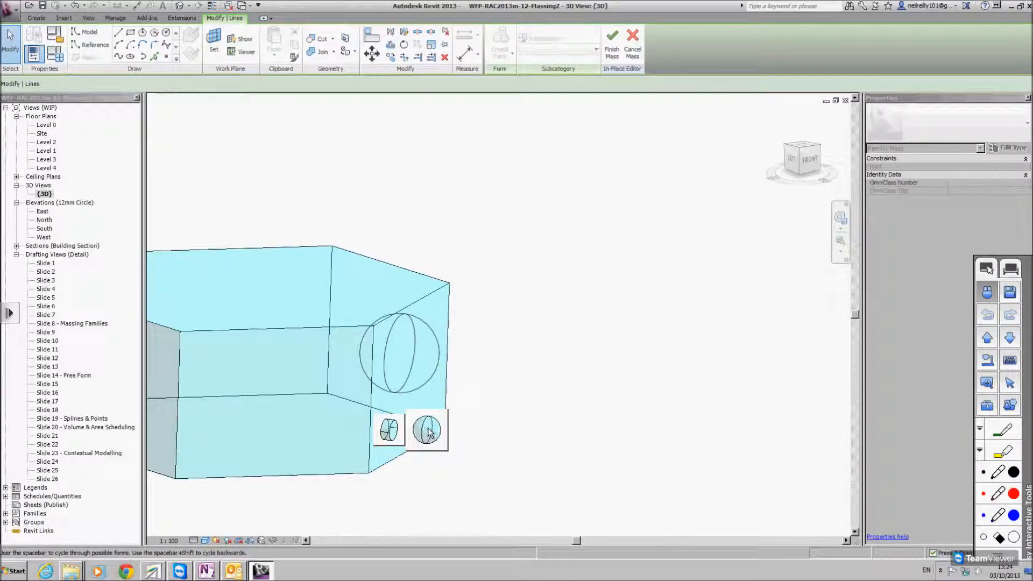
pyautogui.click(387, 432)
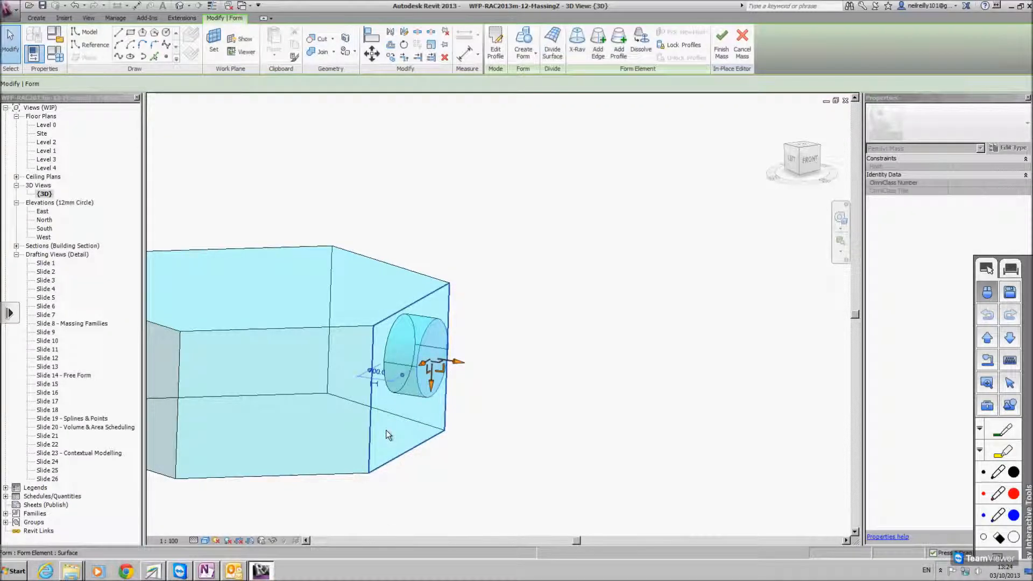
# - Pull the cylinder's end face outwards to a length of about 2260 mm
pyautogui.keyDown('shift'); pyautogui.moveTo(451, 360); pyautogui.dragTo(434, 366, button='middle'); pyautogui.keyUp('shift')
pyautogui.moveTo(450, 371); pyautogui.dragTo(486, 394)
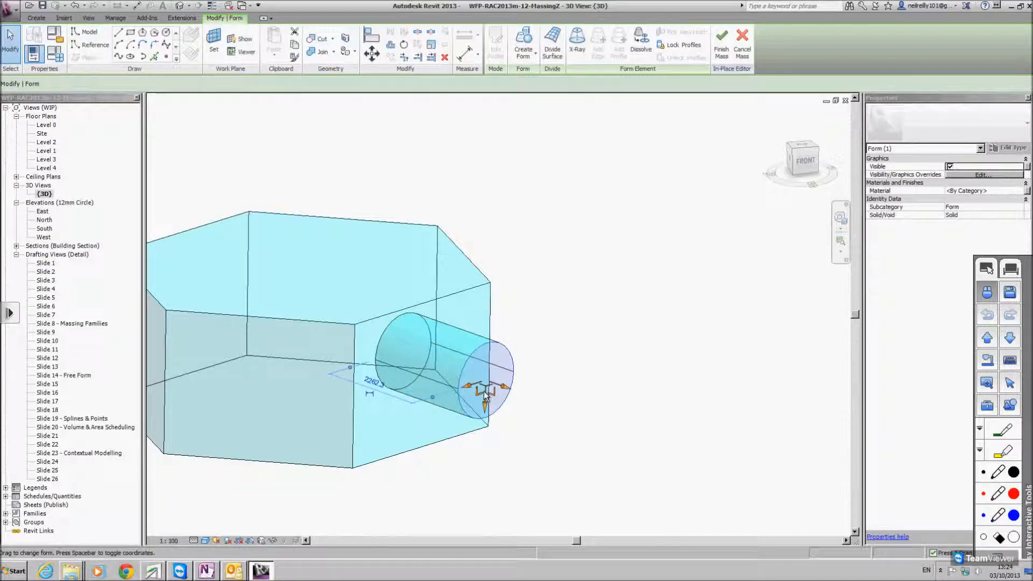
pyautogui.keyDown('shift'); pyautogui.moveTo(486, 395); pyautogui.dragTo(394, 307, button='middle'); pyautogui.keyUp('shift')
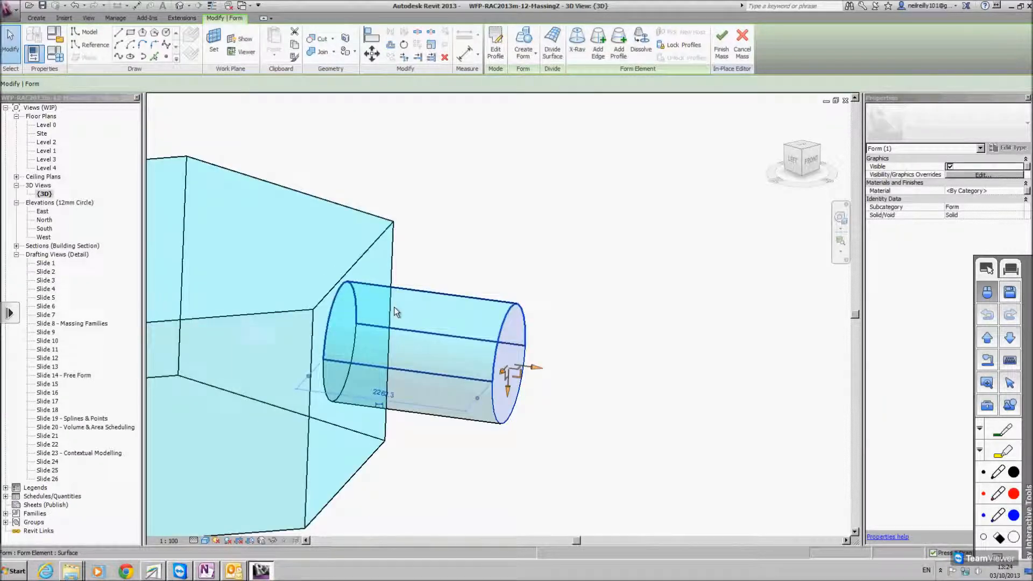
# - Undo the stretching of the cylinder and its creation, going back to the sketched circle
pyautogui.scroll(2, 208, 259)
pyautogui.hotkey('ctrl', 'z')
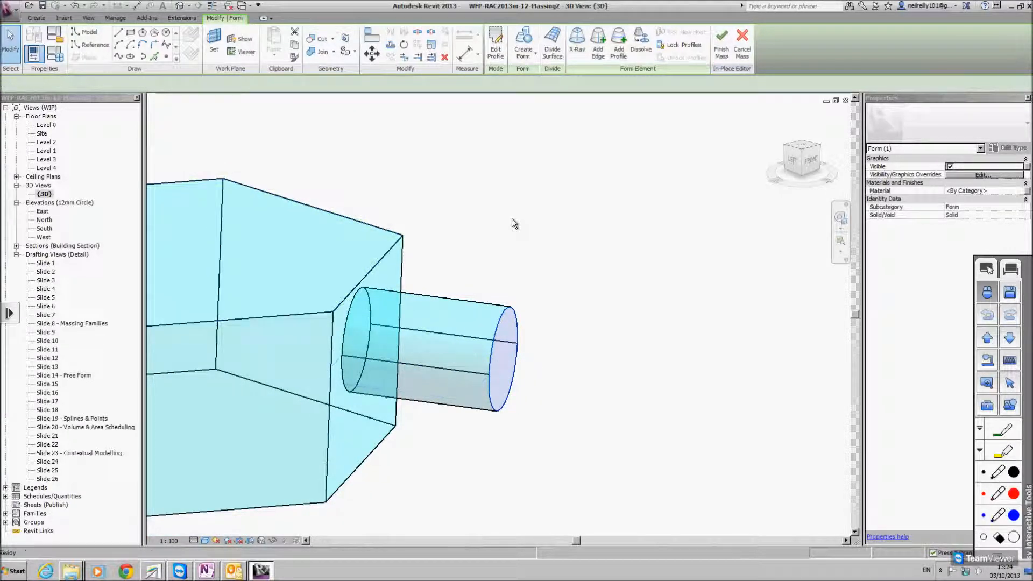
pyautogui.scroll(-2, 513, 223)
pyautogui.moveTo(504, 210); pyautogui.dragTo(498, 253, button='middle')
pyautogui.hotkey('ctrl', 'z')
# - Create a solid form from the side-face circle, choosing the sphere option
pyautogui.click(399, 333)
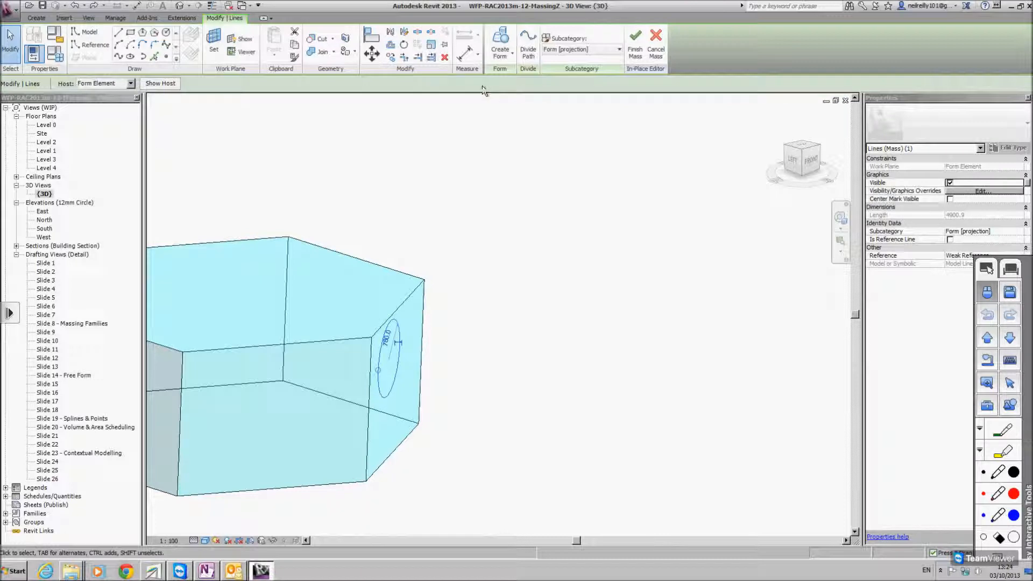
pyautogui.click(500, 48)
pyautogui.click(512, 76)
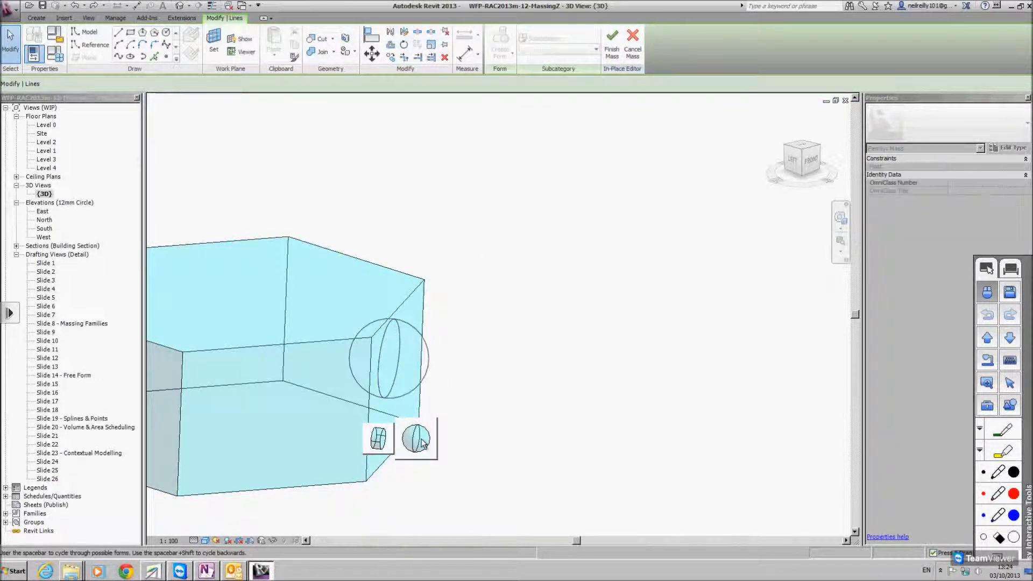
pyautogui.click(425, 441)
pyautogui.moveTo(477, 344)
pyautogui.keyDown('shift'); pyautogui.mouseDown(button='middle')
pyautogui.moveTo(410, 337)
pyautogui.moveTo(401, 256)
pyautogui.moveTo(505, 347)
pyautogui.moveTo(489, 349)
pyautogui.mouseUp(button='middle'); pyautogui.keyUp('shift')
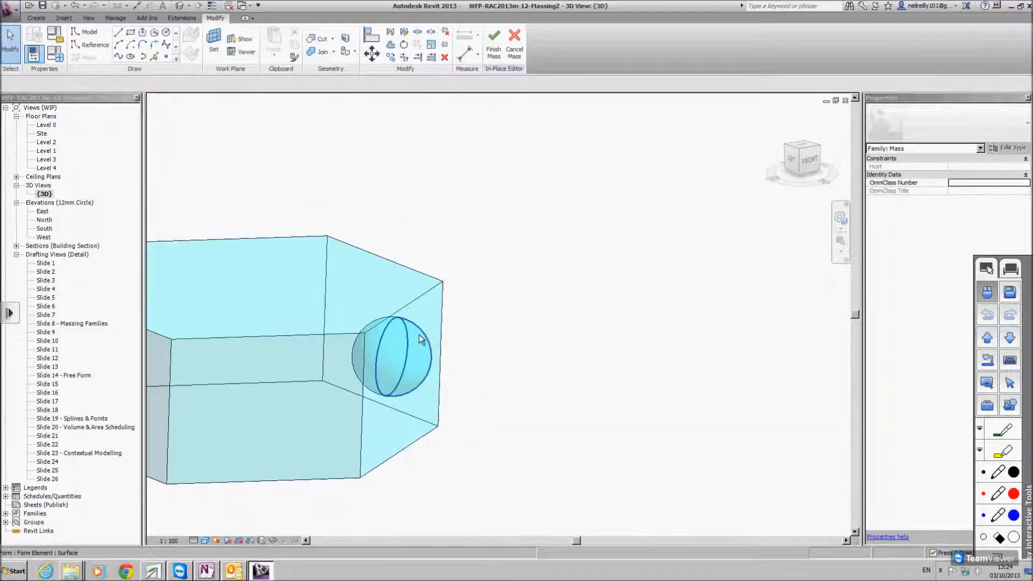
# - Select the whole sphere form, change it from Solid to Void and clear the selection so it cuts the hexagonal form
pyautogui.press('Tab')
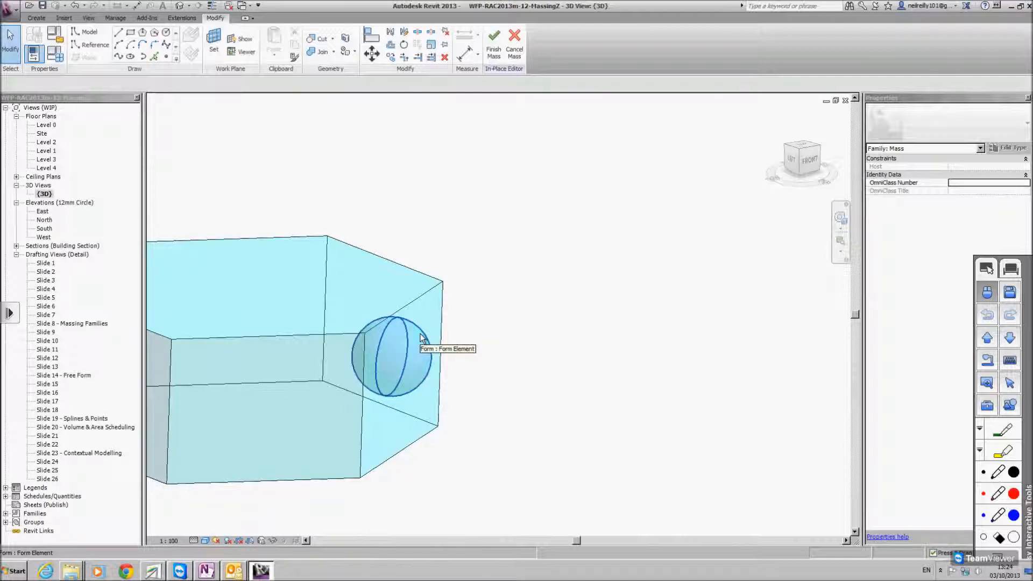
pyautogui.click(421, 338)
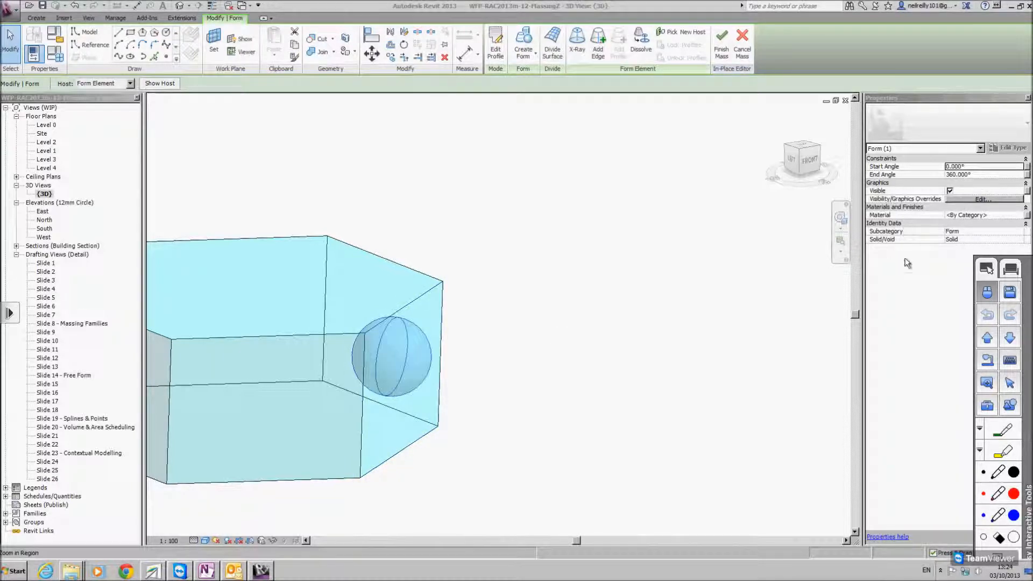
pyautogui.moveTo(861, 223); pyautogui.dragTo(809, 230)
pyautogui.click(988, 239)
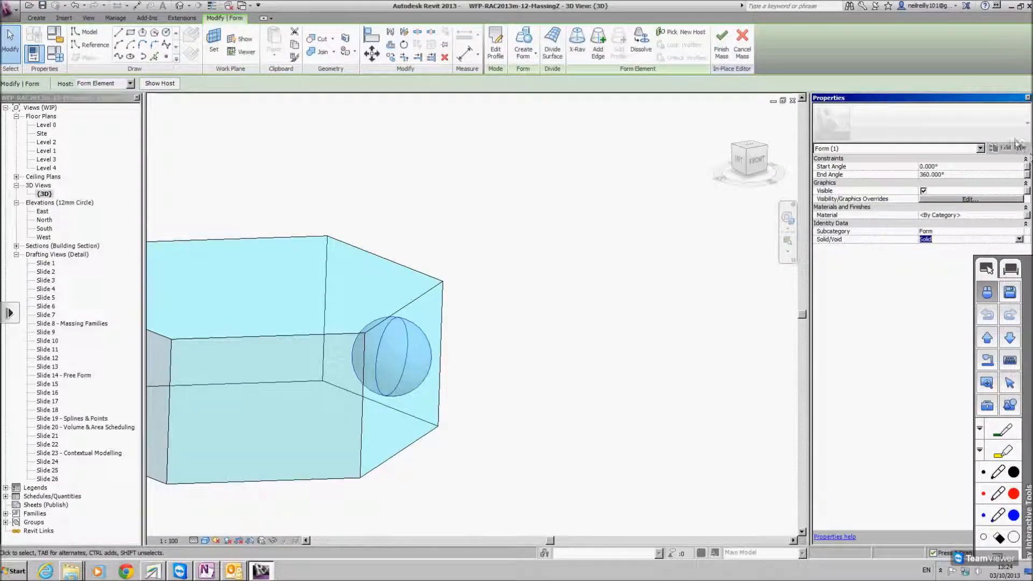
pyautogui.click(1010, 267)
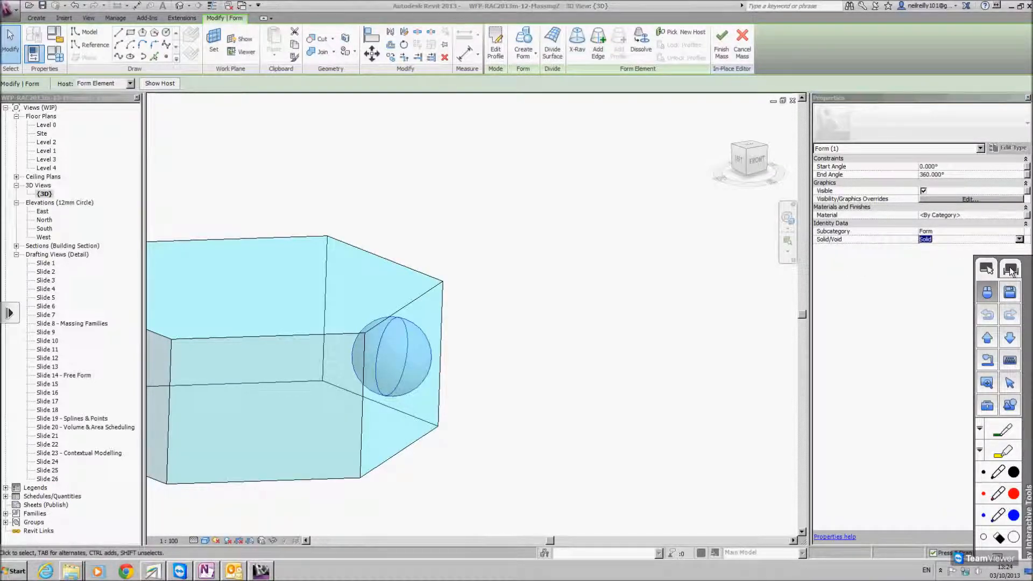
pyautogui.click(1019, 239)
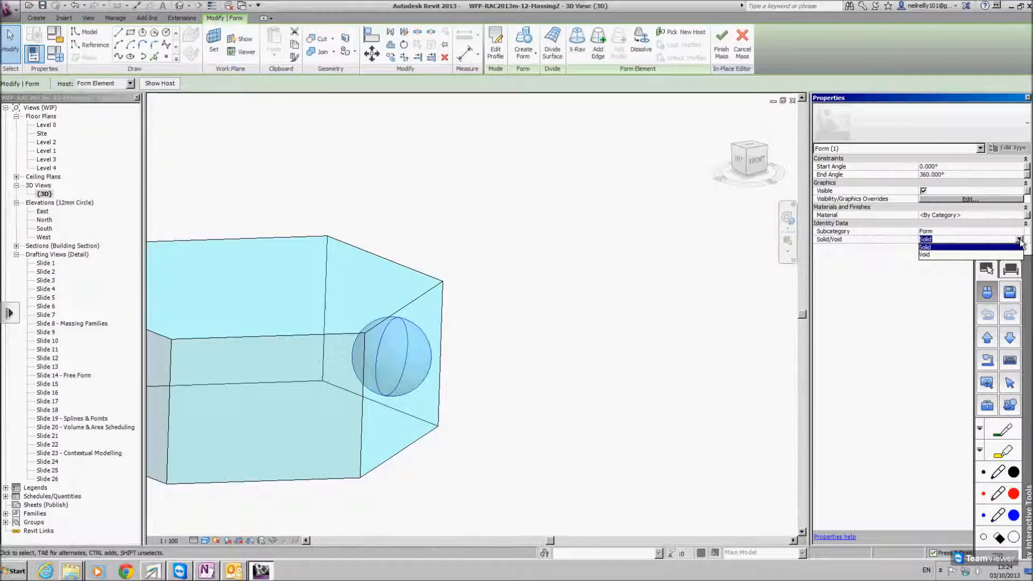
pyautogui.click(926, 255)
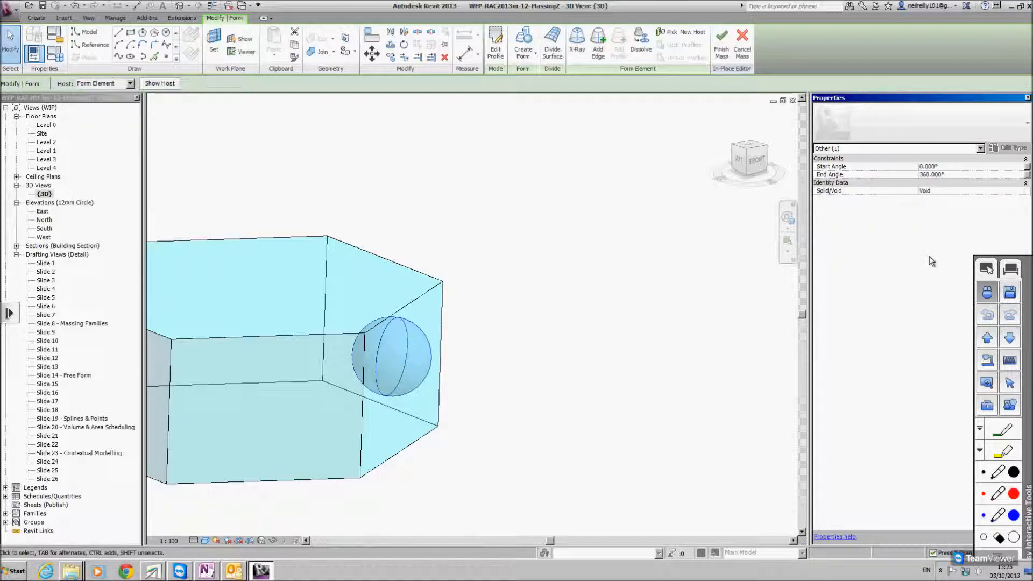
pyautogui.click(599, 231)
# - Examine the spherical recess in the hexagonal form from several angles and select the void to inspect its properties
pyautogui.keyDown('shift'); pyautogui.moveTo(549, 272); pyautogui.dragTo(472, 285, button='middle'); pyautogui.keyUp('shift')
pyautogui.scroll(-1, 498, 266)
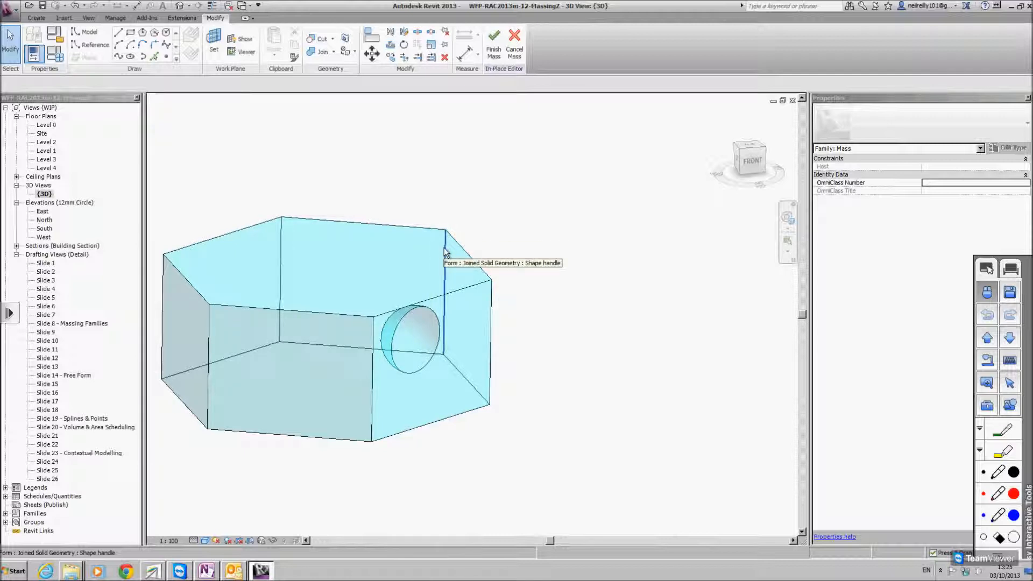
pyautogui.scroll(2, 457, 298)
pyautogui.keyDown('shift'); pyautogui.moveTo(379, 296); pyautogui.dragTo(430, 357, button='middle'); pyautogui.keyUp('shift')
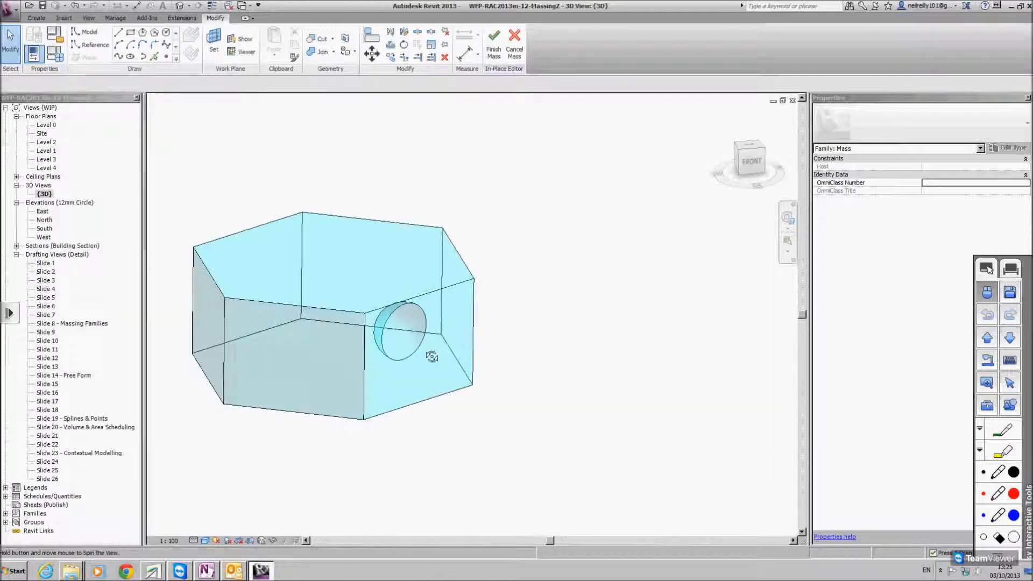
pyautogui.scroll(3, 421, 321)
pyautogui.moveTo(366, 315); pyautogui.dragTo(392, 326, button='middle')
pyautogui.scroll(-2, 309, 221)
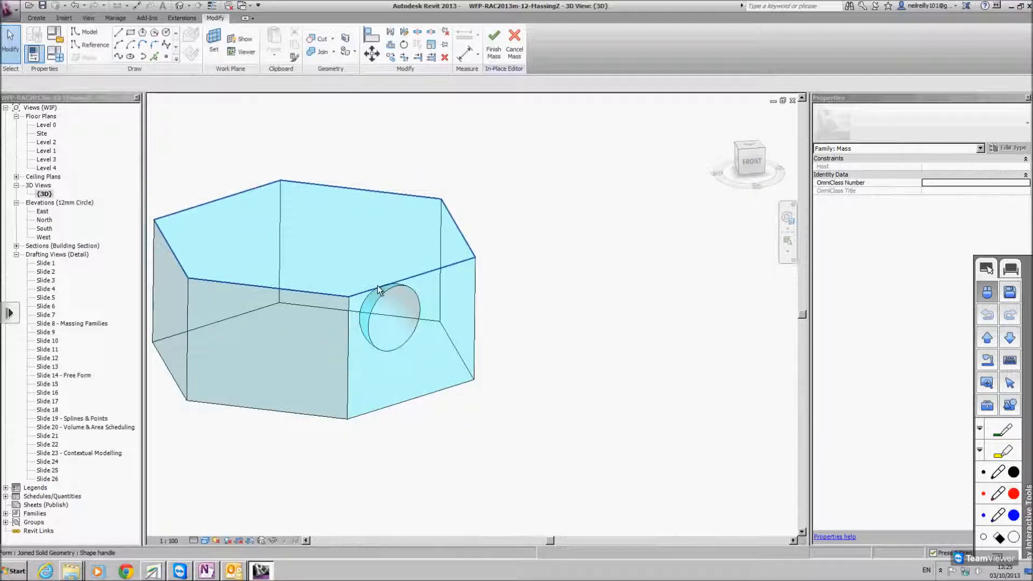
pyautogui.keyDown('shift'); pyautogui.moveTo(355, 338); pyautogui.dragTo(484, 294, button='middle'); pyautogui.keyUp('shift')
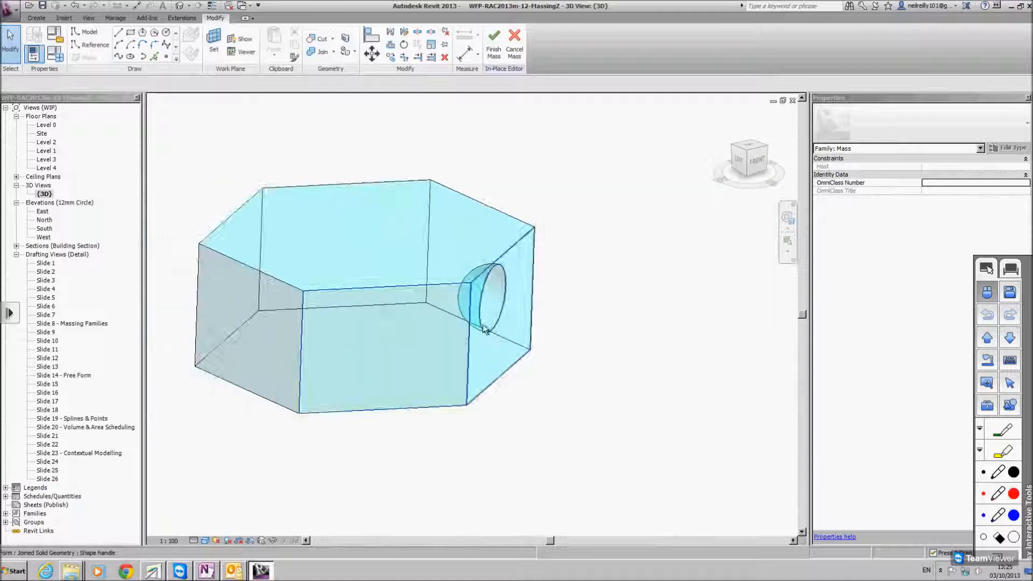
pyautogui.click(486, 283)
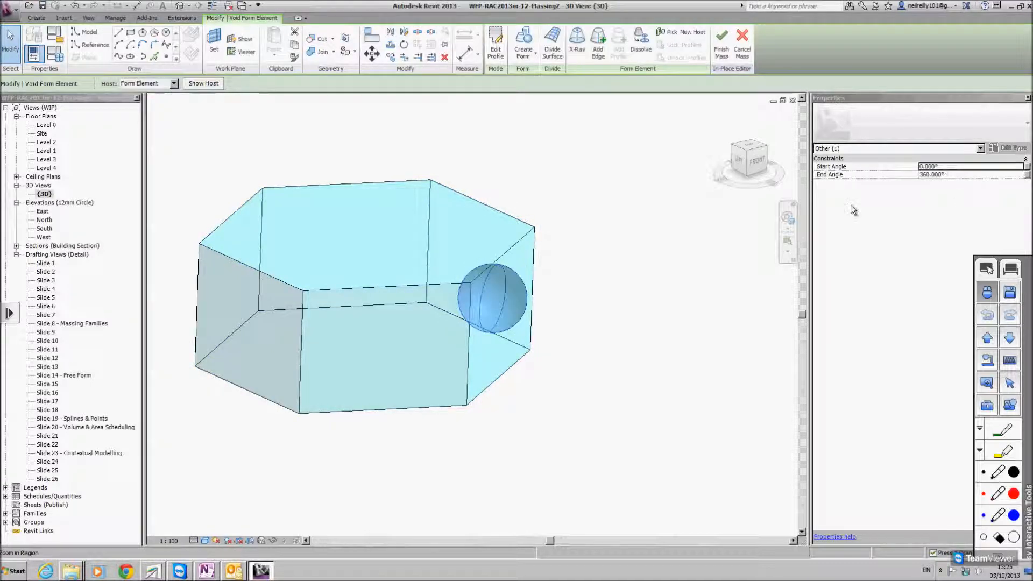
# - Move the spherical void slightly sideways along the hexagonal form's side face, clear the selection and view the result from another angle
pyautogui.scroll(-1, 525, 271)
pyautogui.moveTo(525, 271); pyautogui.dragTo(467, 304, button='middle')
pyautogui.moveTo(461, 329); pyautogui.dragTo(479, 332)
pyautogui.click(548, 279)
pyautogui.keyDown('shift'); pyautogui.moveTo(549, 280); pyautogui.dragTo(279, 409, button='middle'); pyautogui.keyUp('shift')
# - Review the drafting views Slide 17, Slide 18 and Slide 19 - Splines & Points on free-form shape creation and manipulation
pyautogui.doubleClick(51, 401)
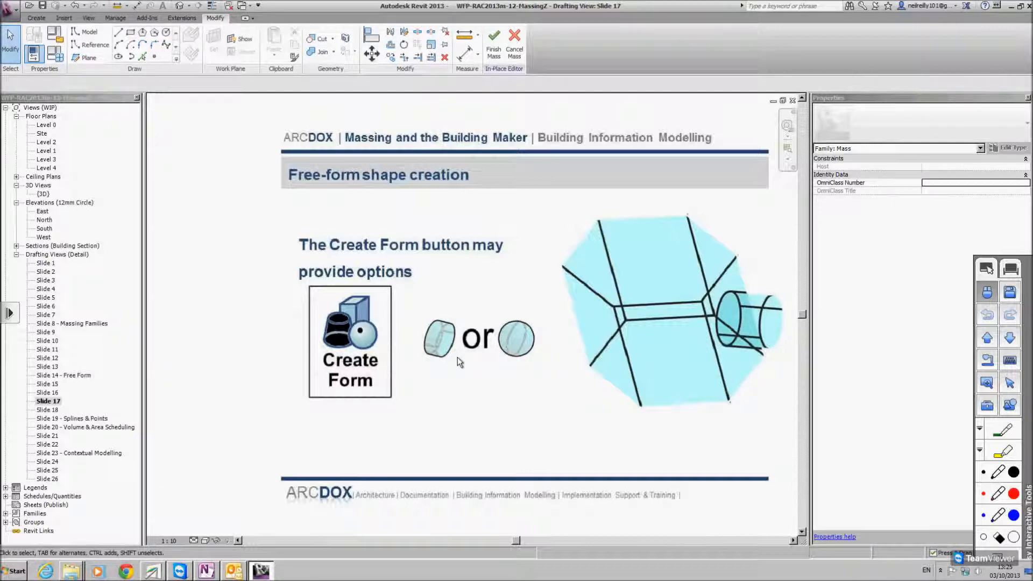
pyautogui.doubleClick(48, 410)
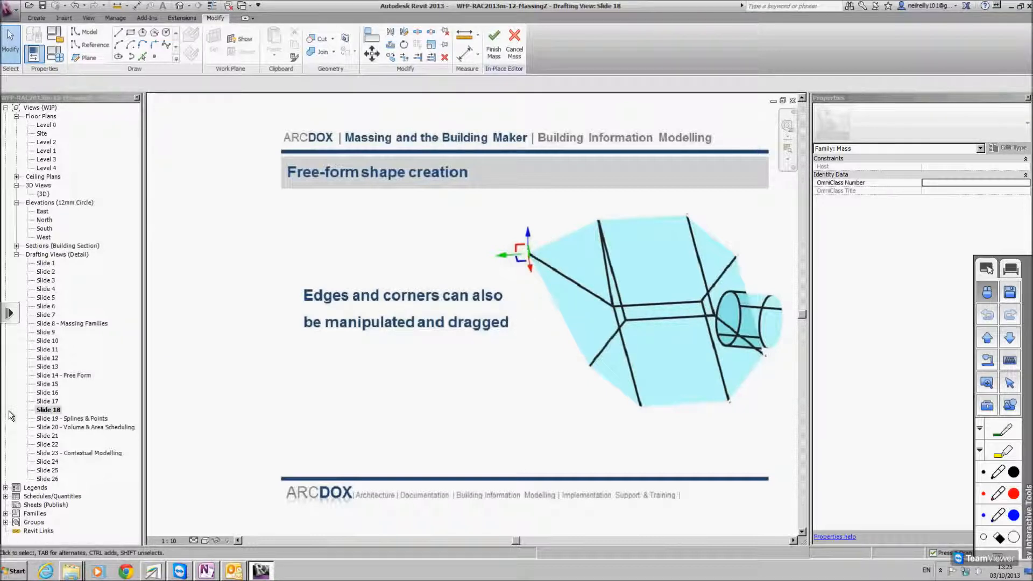
pyautogui.doubleClick(49, 419)
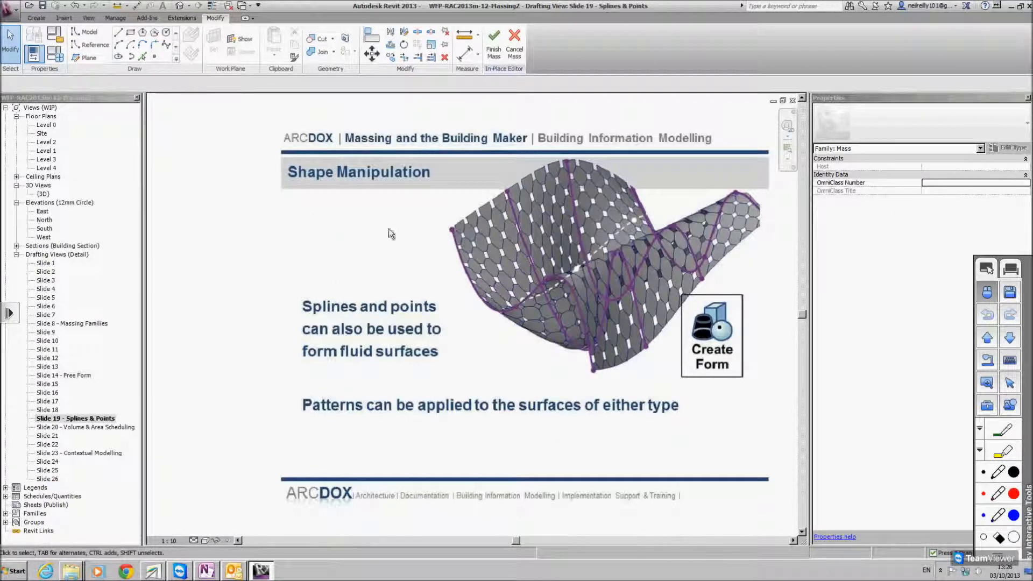
pyautogui.moveTo(455, 227); pyautogui.dragTo(442, 227, button='middle')
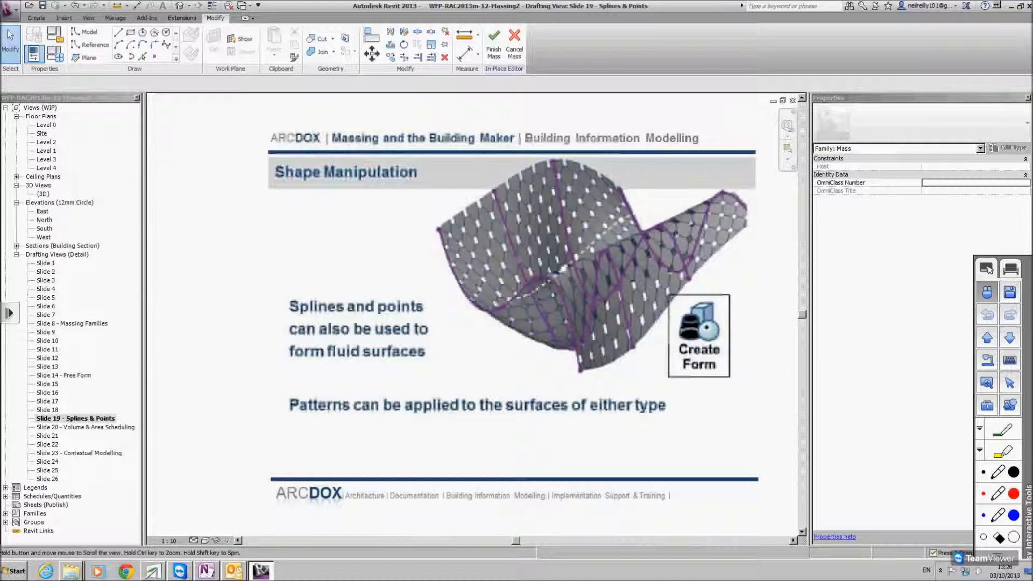
# - Finish the in-place mass, check it in the Level 0 floor plan and return to the {3D} view
pyautogui.hotkey('ctrl', 'Tab')
pyautogui.scroll(-1, 460, 314)
pyautogui.moveTo(459, 314); pyautogui.dragTo(475, 315, button='middle')
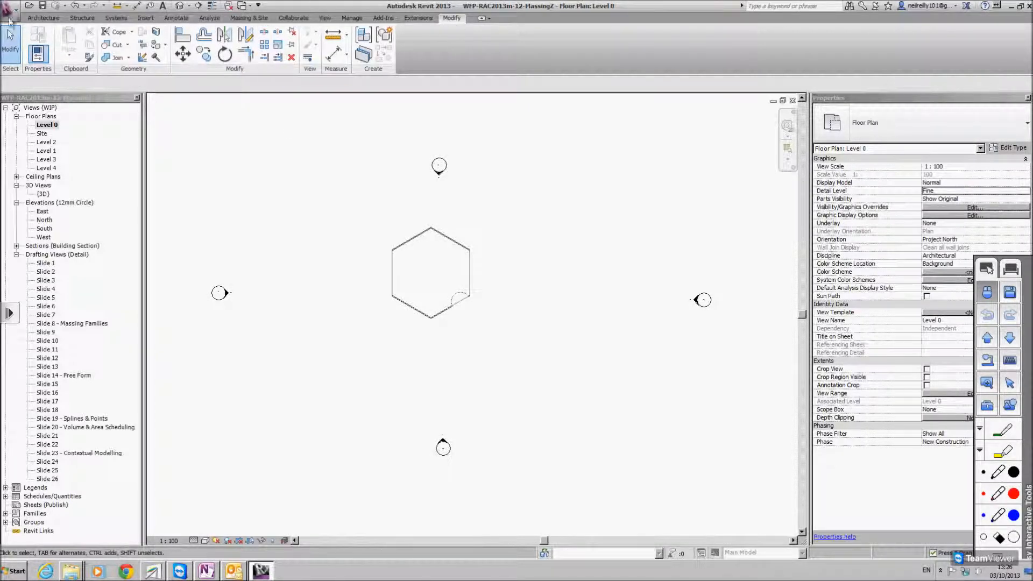
pyautogui.doubleClick(45, 194)
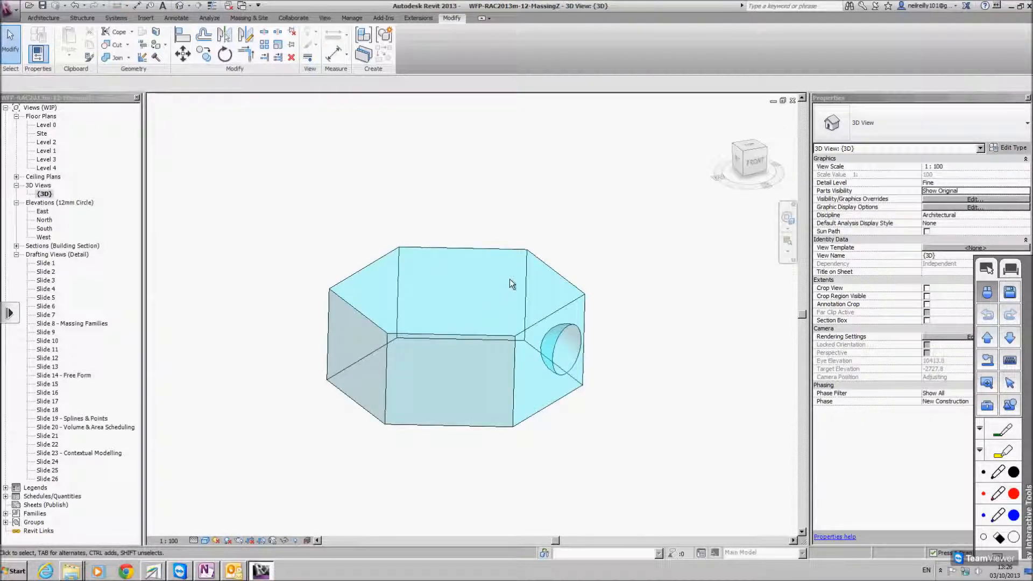
# - Create a new conceptual mass family from the Metric Mass template, browsing the parent English template folder before returning to Conceptual Mass
pyautogui.click(16, 13)
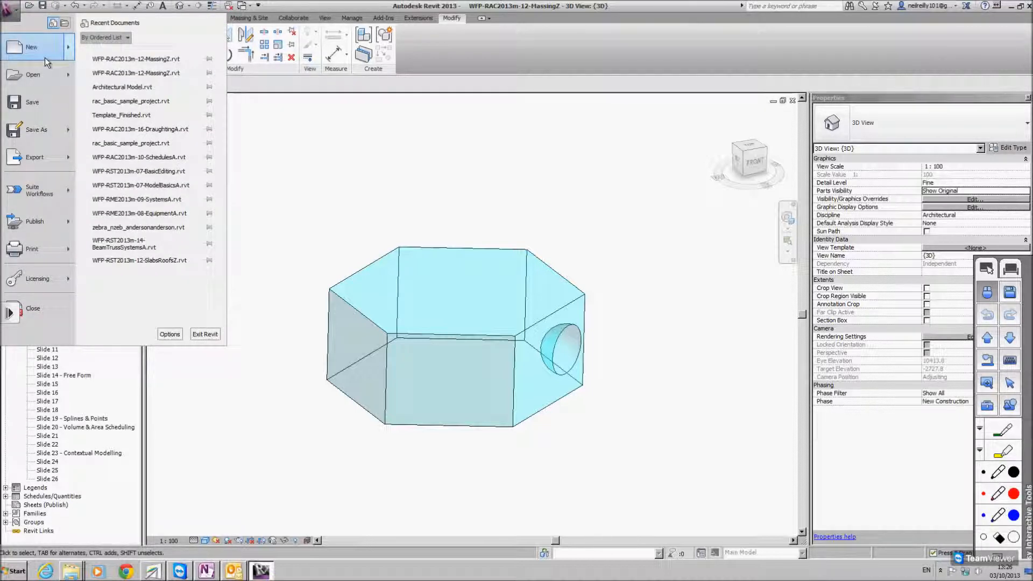
pyautogui.moveTo(45, 63)
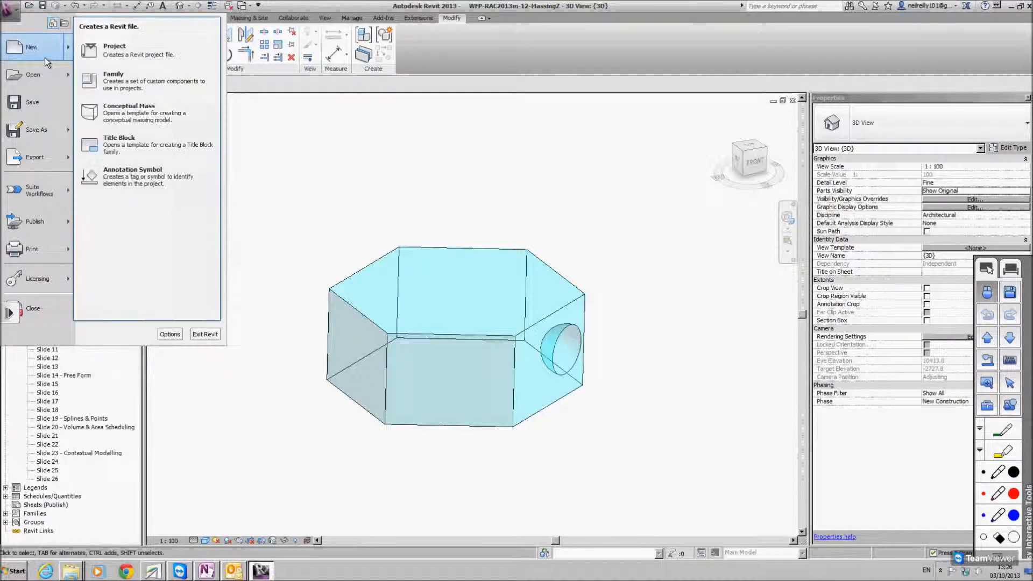
pyautogui.click(139, 116)
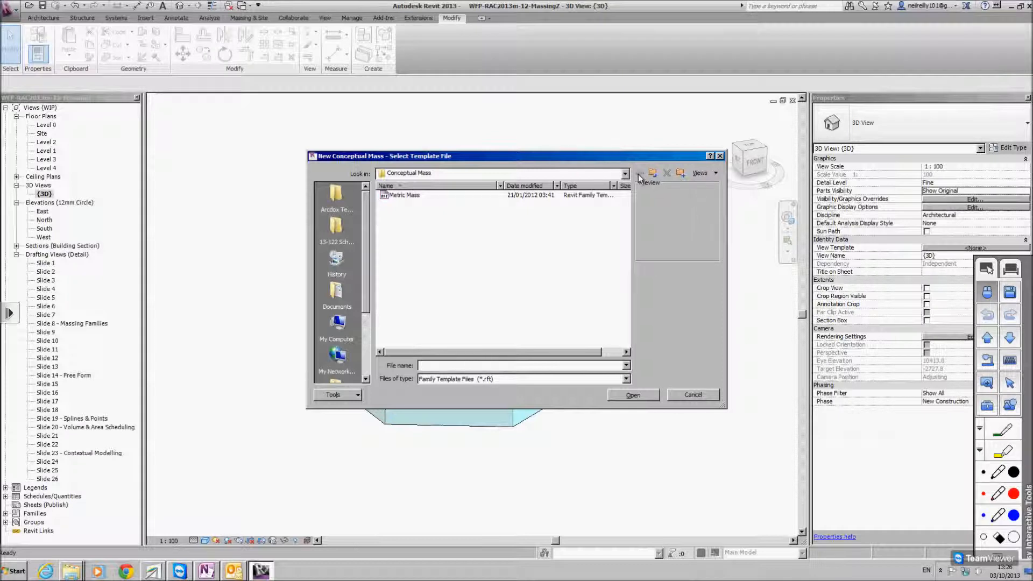
pyautogui.click(654, 173)
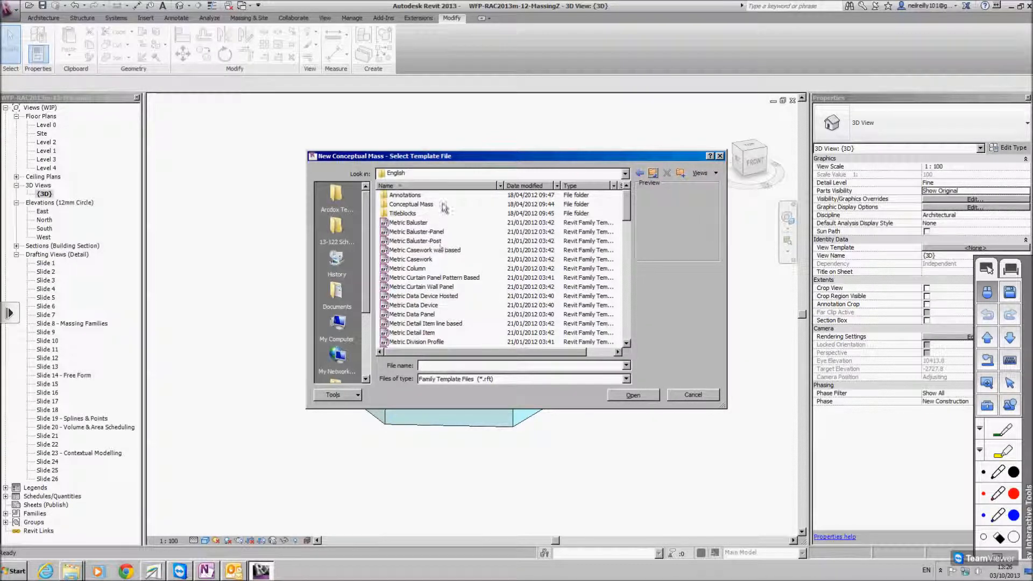
pyautogui.moveTo(625, 206); pyautogui.dragTo(626, 193)
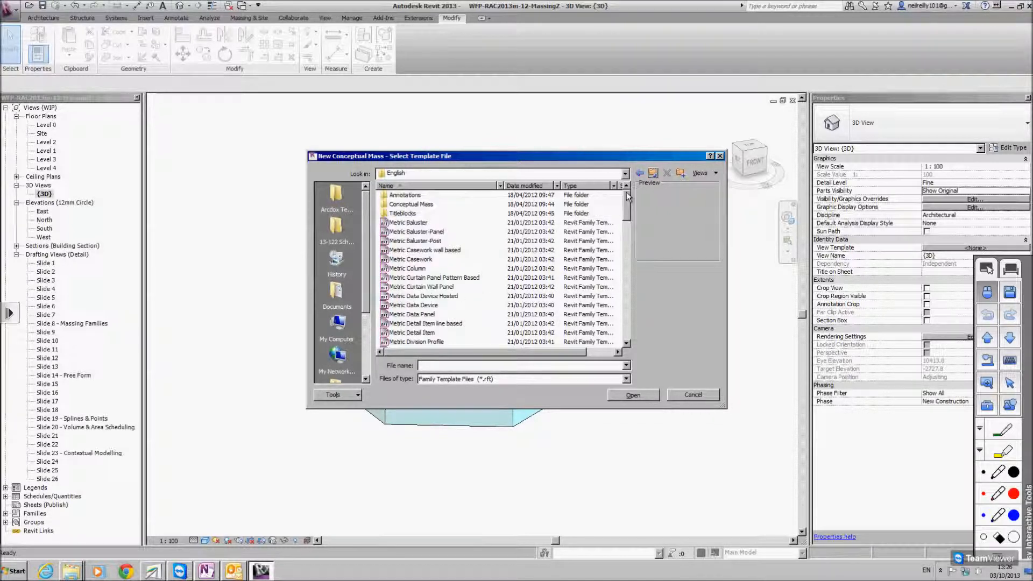
pyautogui.click(450, 267)
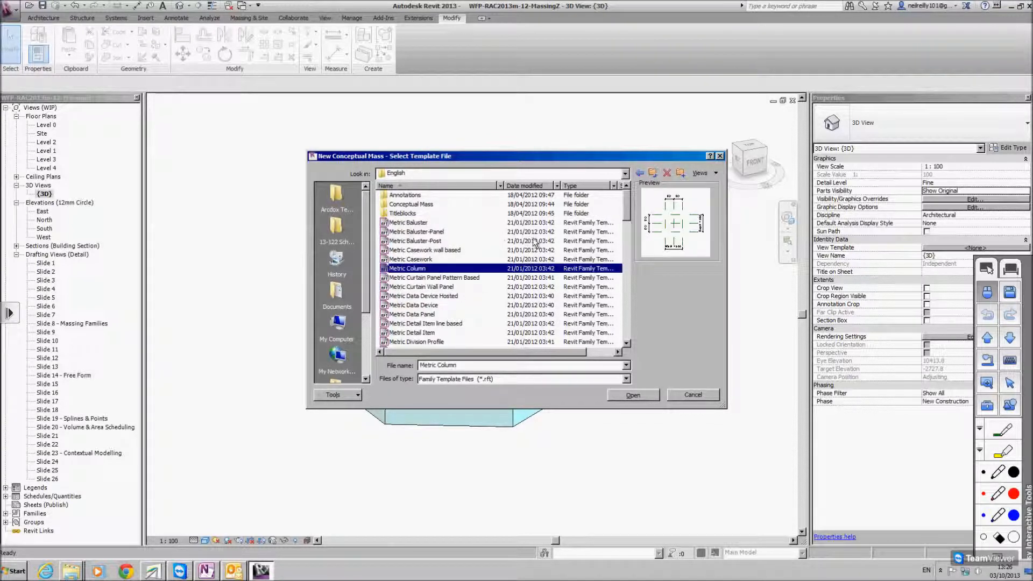
pyautogui.doubleClick(411, 206)
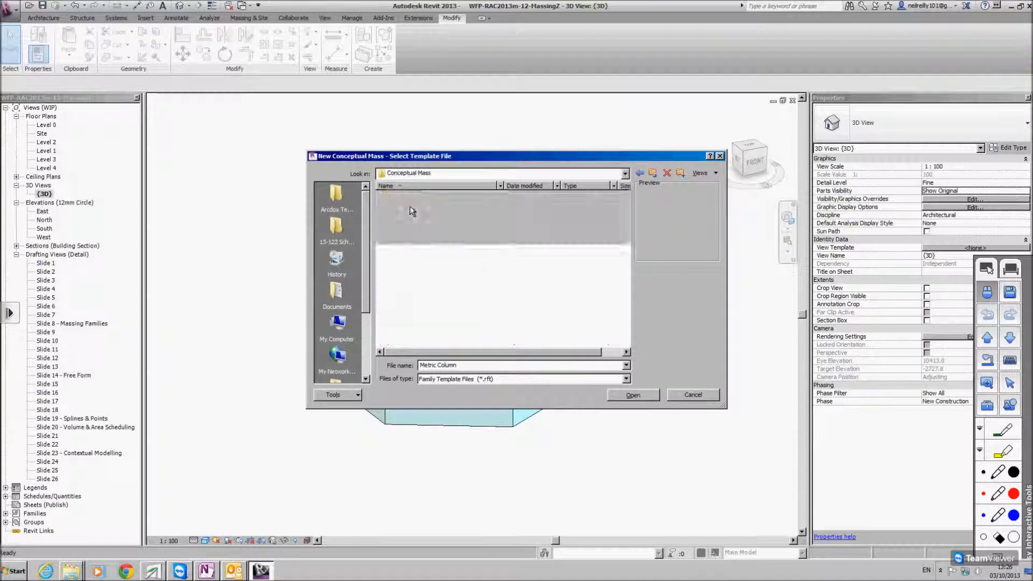
pyautogui.click(426, 196)
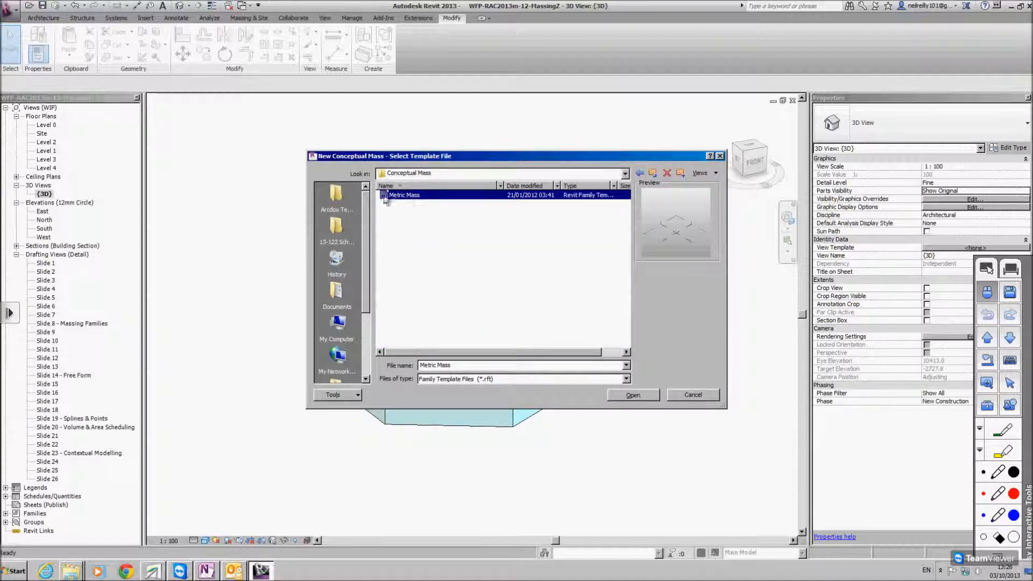
pyautogui.click(633, 395)
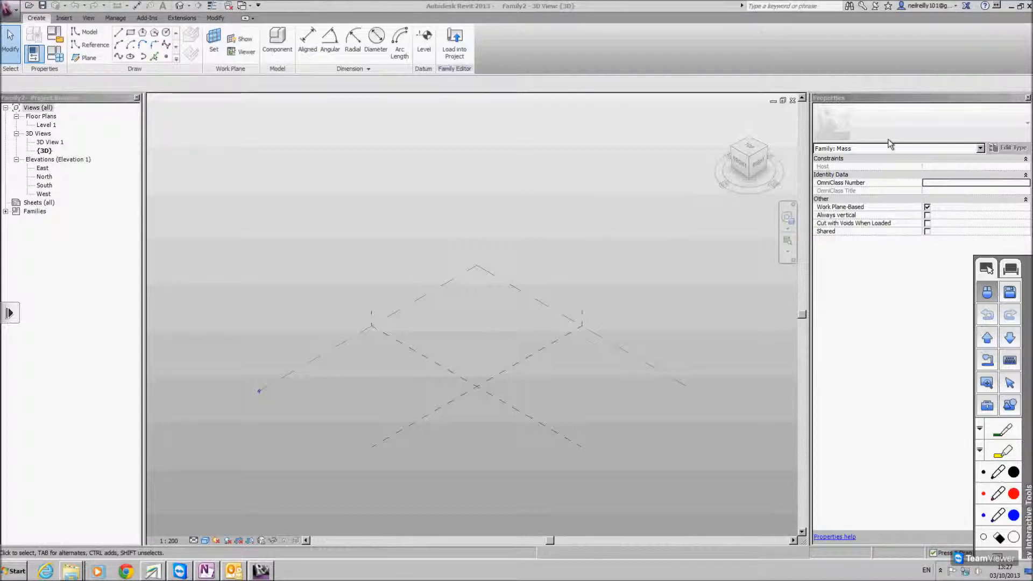
# - Examine the new family's Level 1 plan and {3D} view, and select the Center (Front/Back) reference plane in plan to inspect it
pyautogui.doubleClick(46, 125)
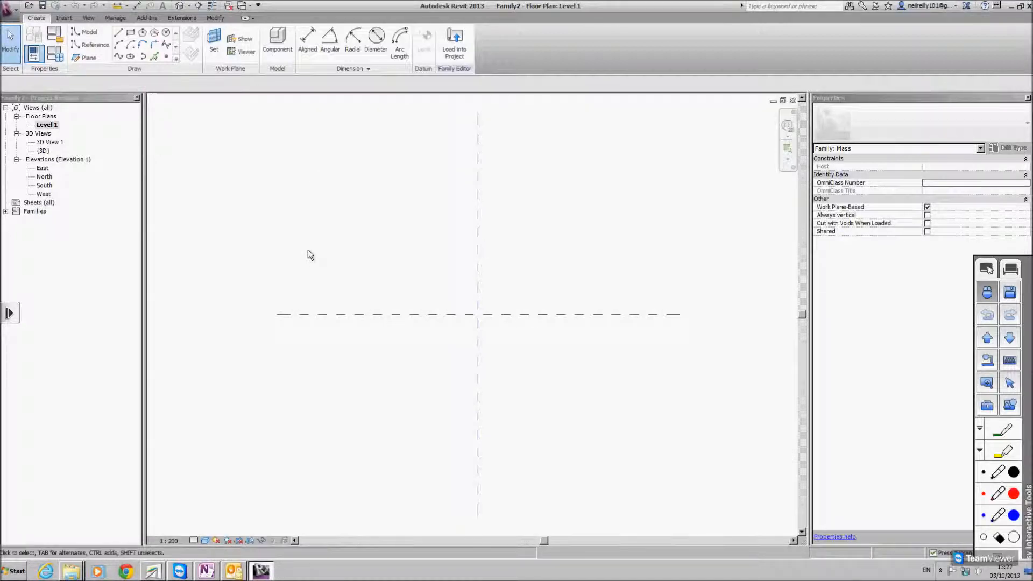
pyautogui.moveTo(588, 287); pyautogui.dragTo(549, 288, button='middle')
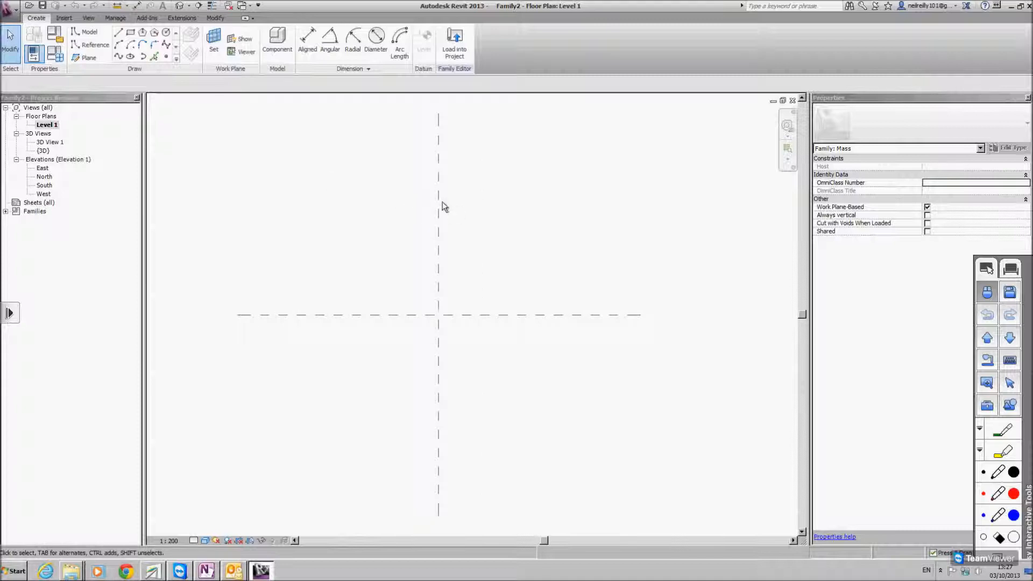
pyautogui.scroll(-1, 420, 240)
pyautogui.moveTo(399, 231); pyautogui.dragTo(405, 222, button='middle')
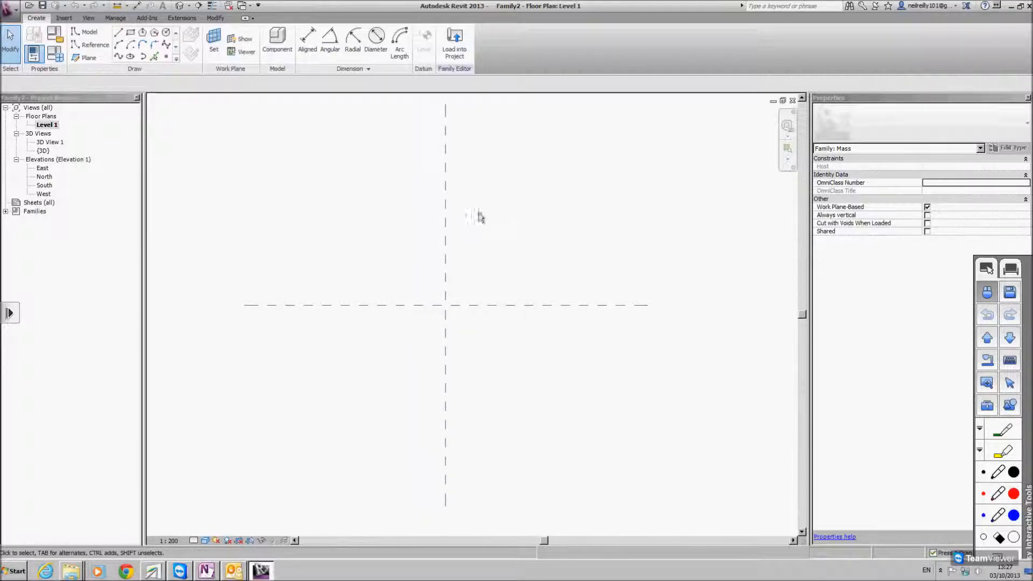
pyautogui.scroll(1, 481, 218)
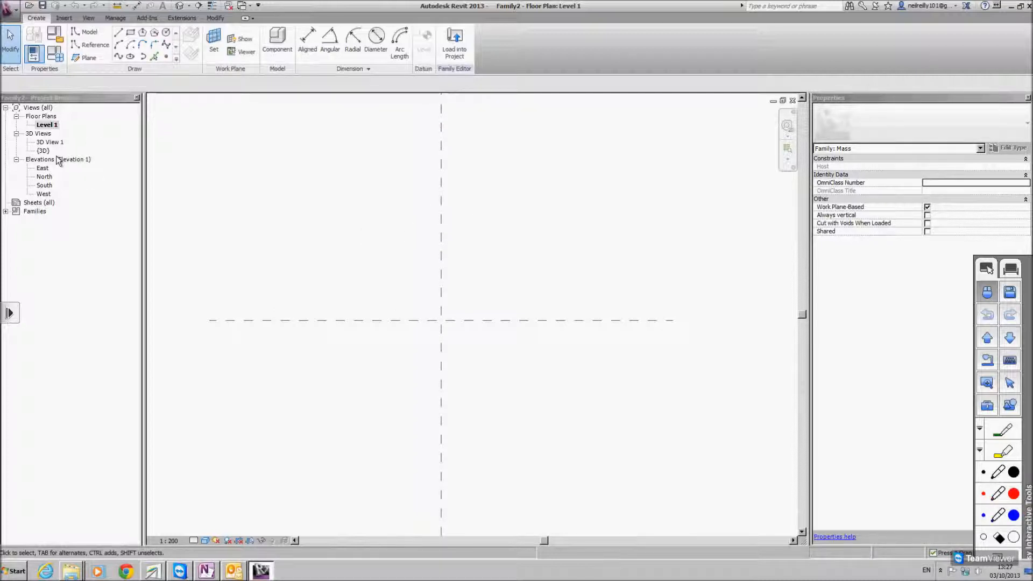
pyautogui.doubleClick(43, 151)
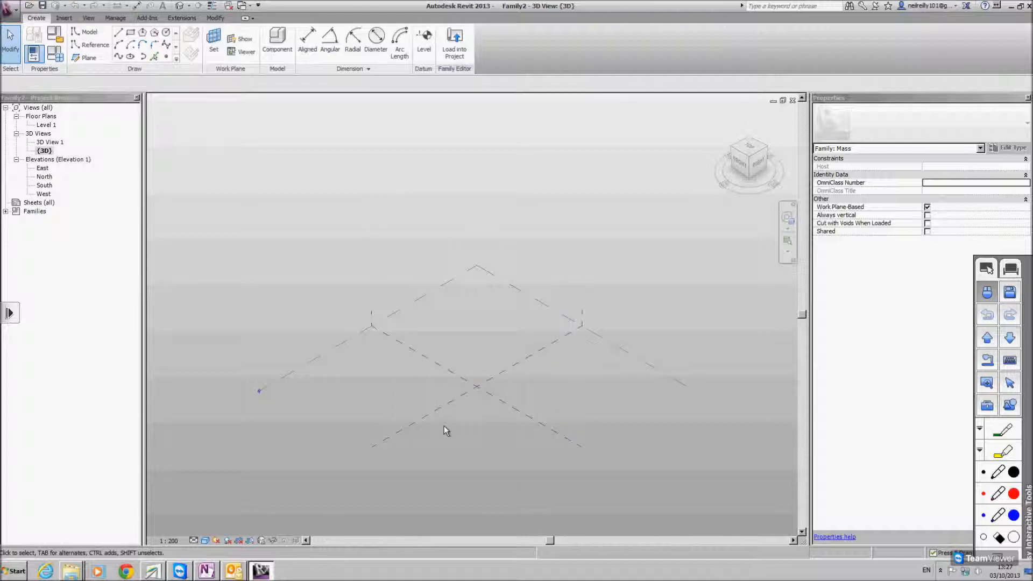
pyautogui.doubleClick(47, 126)
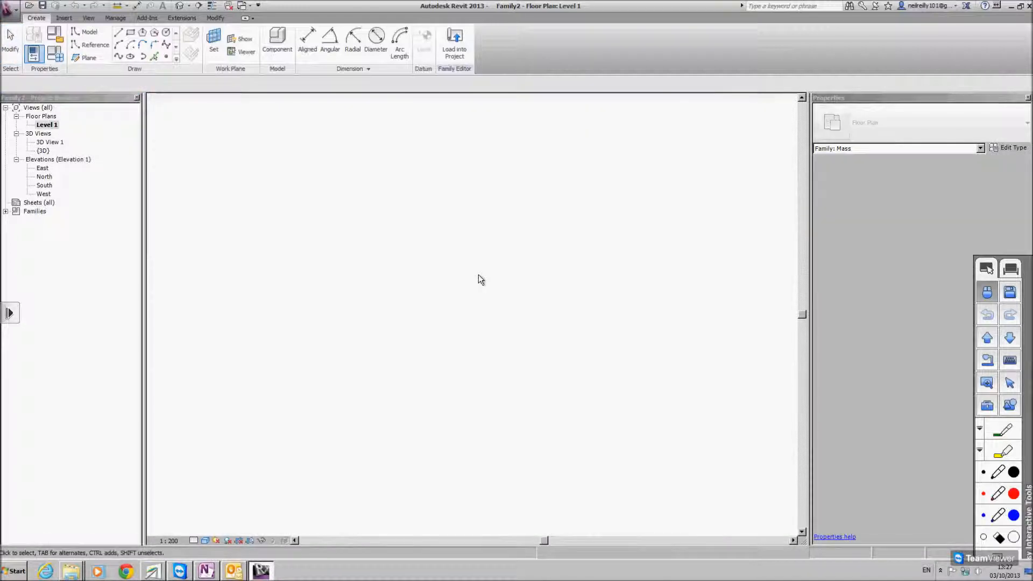
pyautogui.click(495, 320)
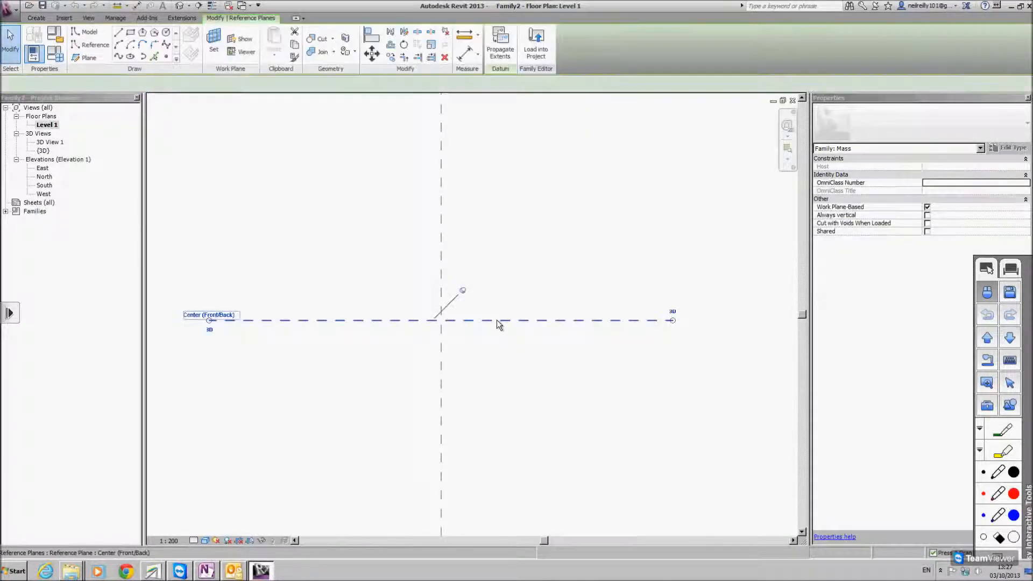
pyautogui.scroll(-2, 399, 314)
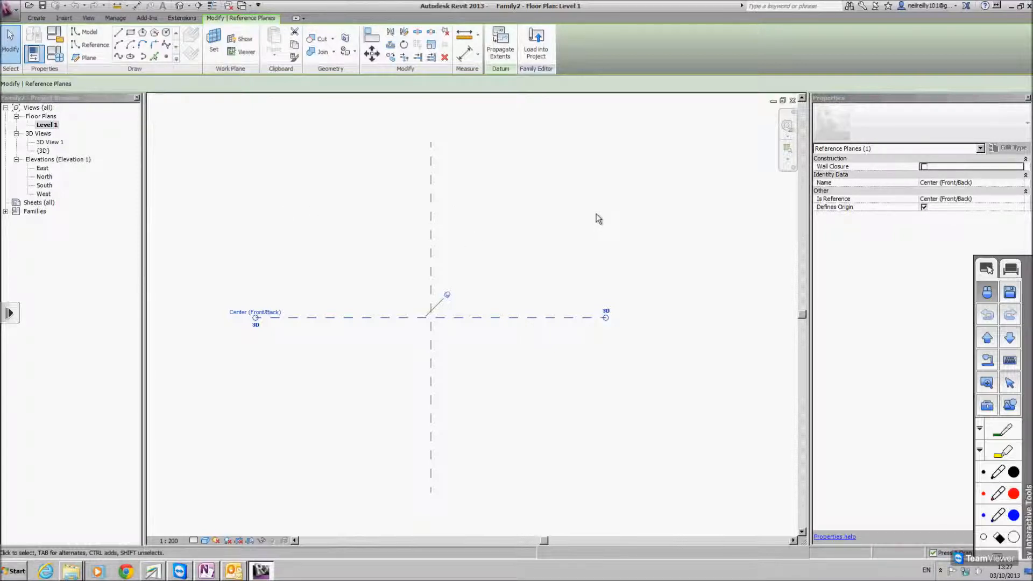
# - Draw two horizontal reference planes in the Level 1 plan, one about 37,700 mm above Center (Front/Back) and one below it
pyautogui.click(87, 58)
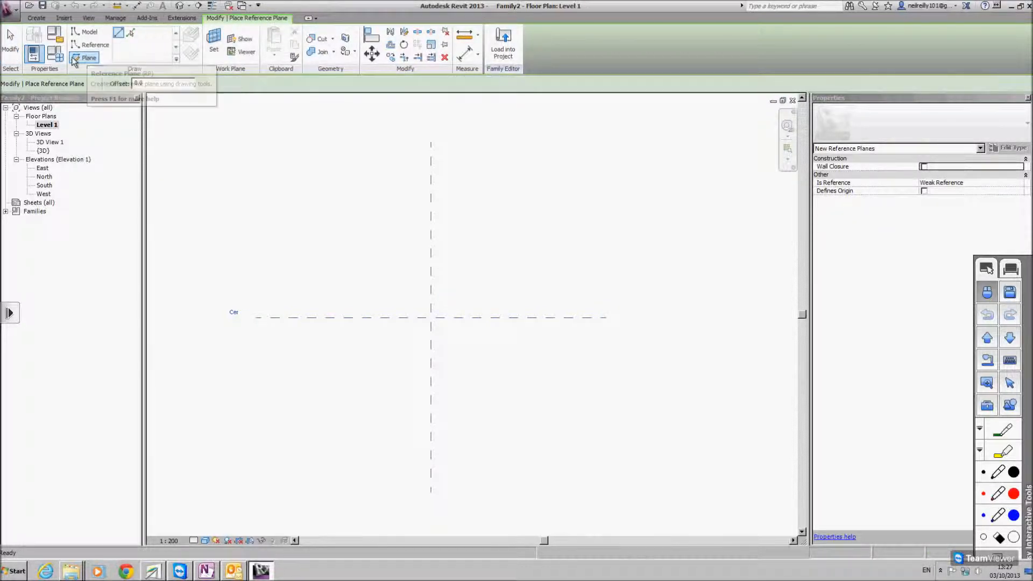
pyautogui.press('Escape')
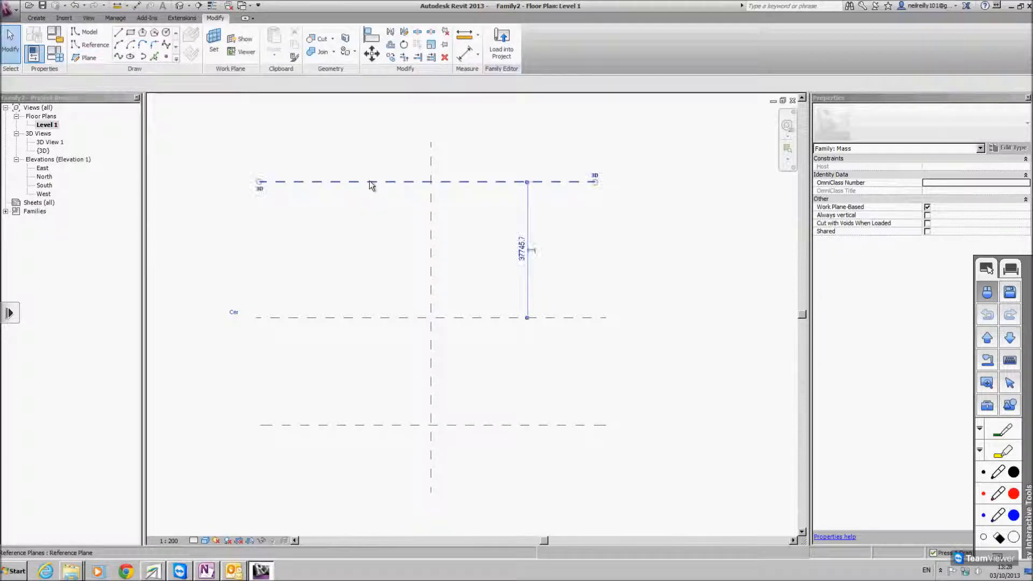
pyautogui.press('Escape')
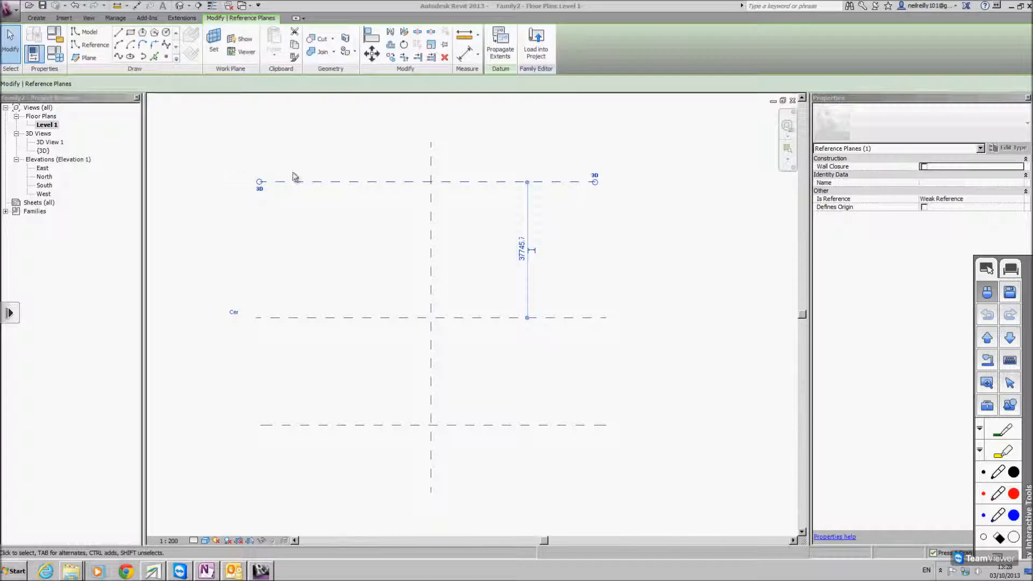
# - Name the upper reference plane Top and the lower one Bottom, and reselect the upper plane to check its label
pyautogui.click(940, 184)
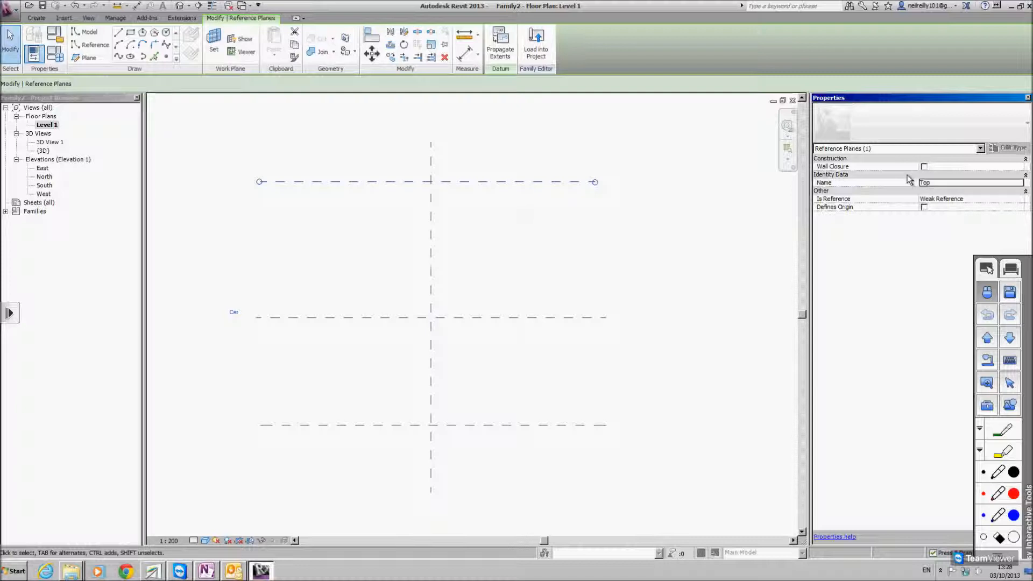
pyautogui.click(625, 251)
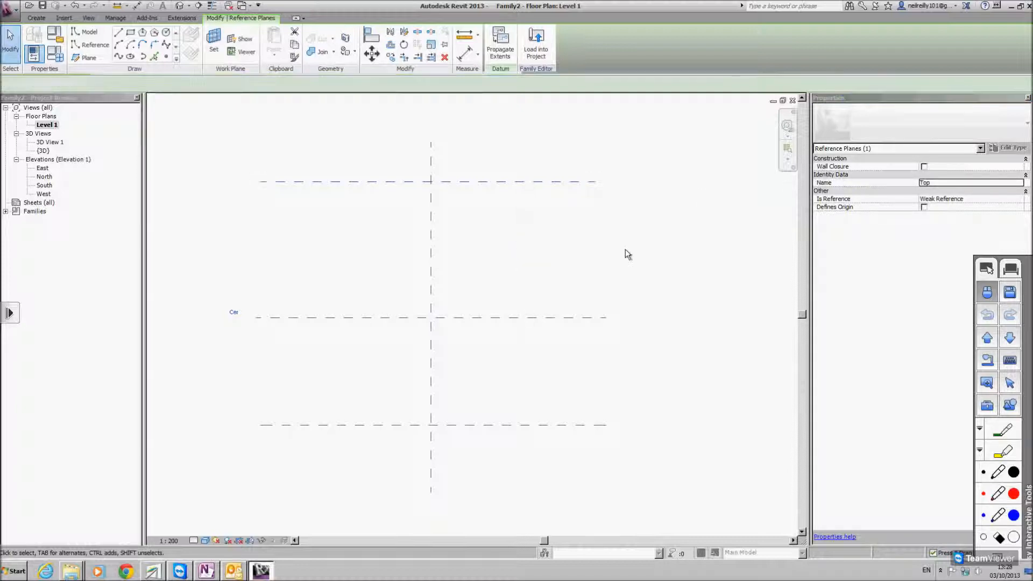
pyautogui.click(511, 429)
pyautogui.click(950, 182)
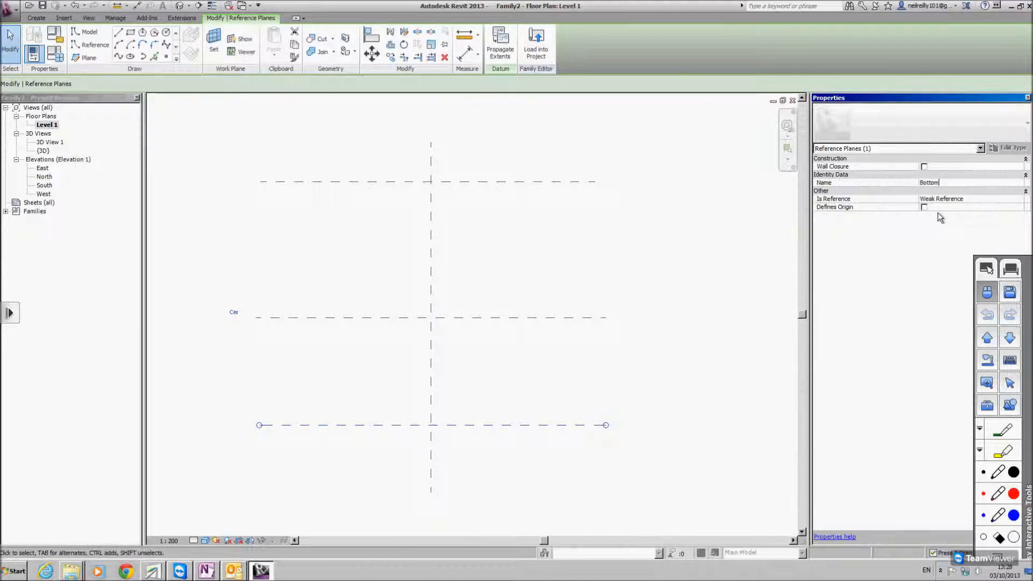
pyautogui.click(754, 231)
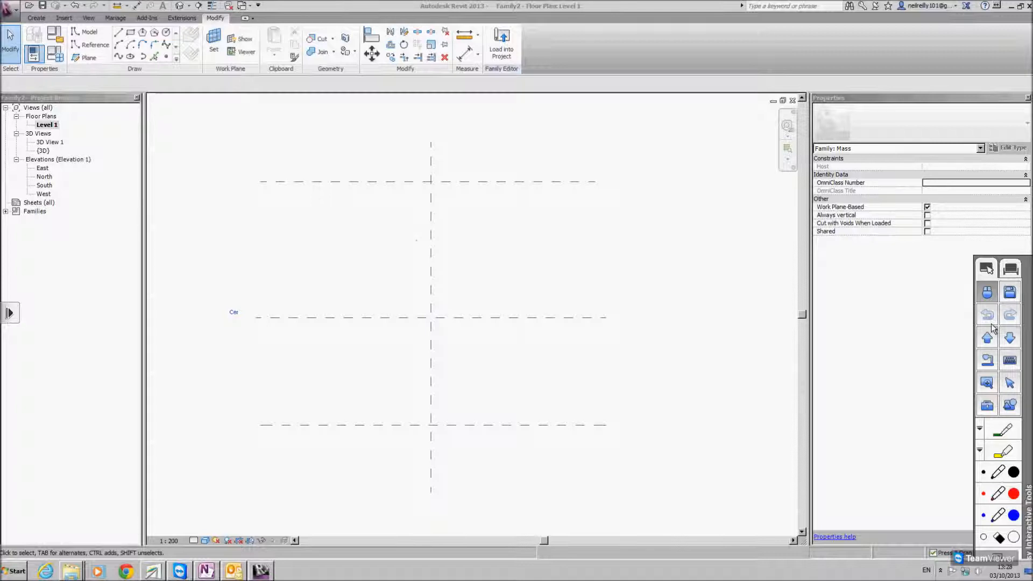
pyautogui.click(340, 182)
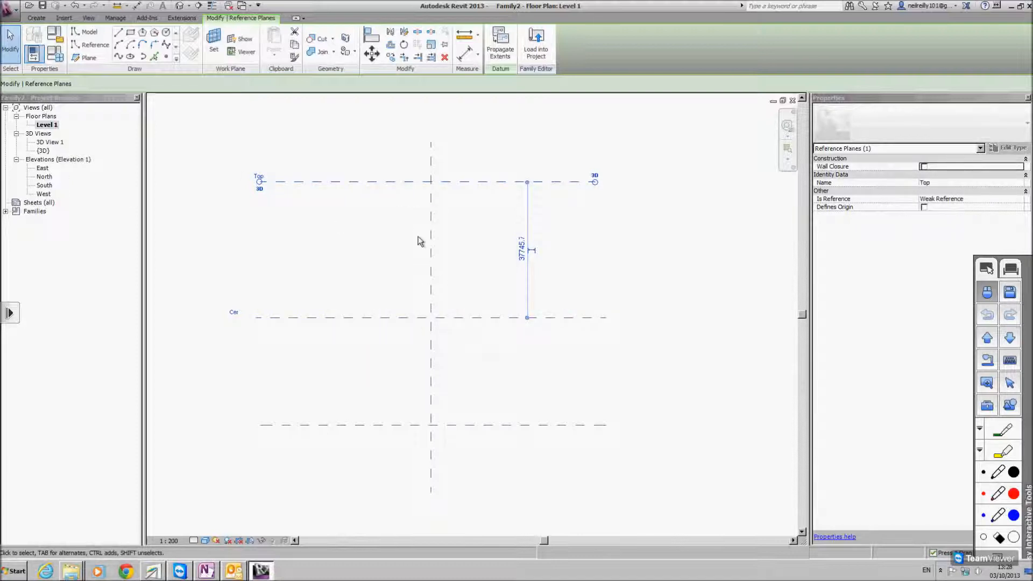
# - In the South elevation, draw a three-point arched model spline on the Top reference plane, peaking near the vertical centre plane
pyautogui.doubleClick(44, 186)
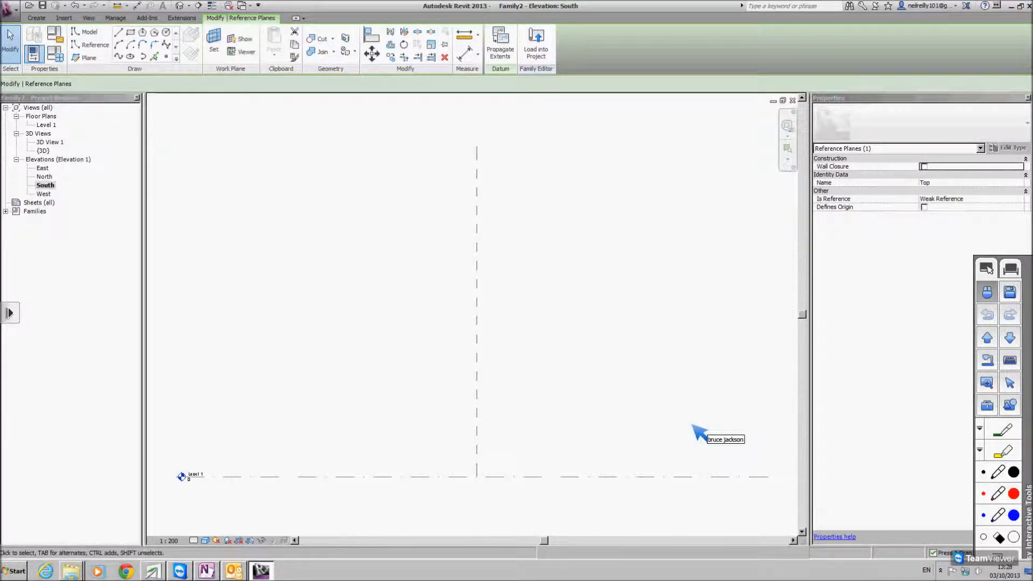
pyautogui.click(118, 56)
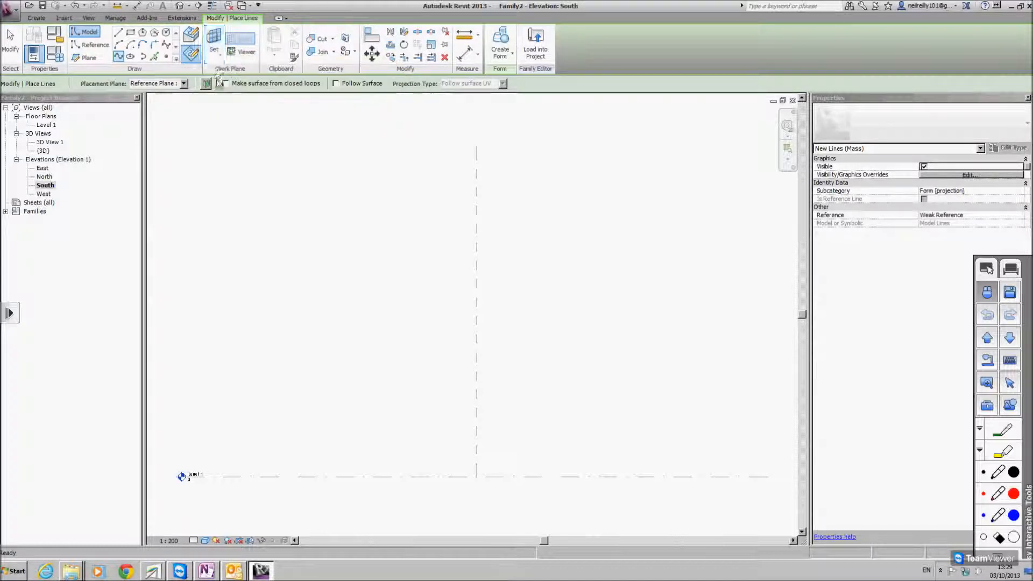
pyautogui.click(214, 40)
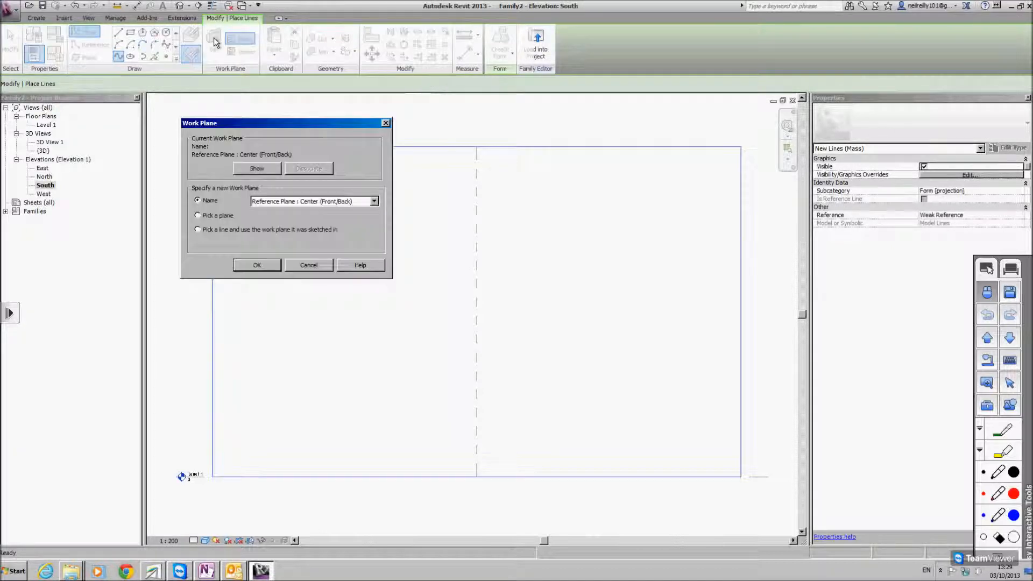
pyautogui.click(309, 201)
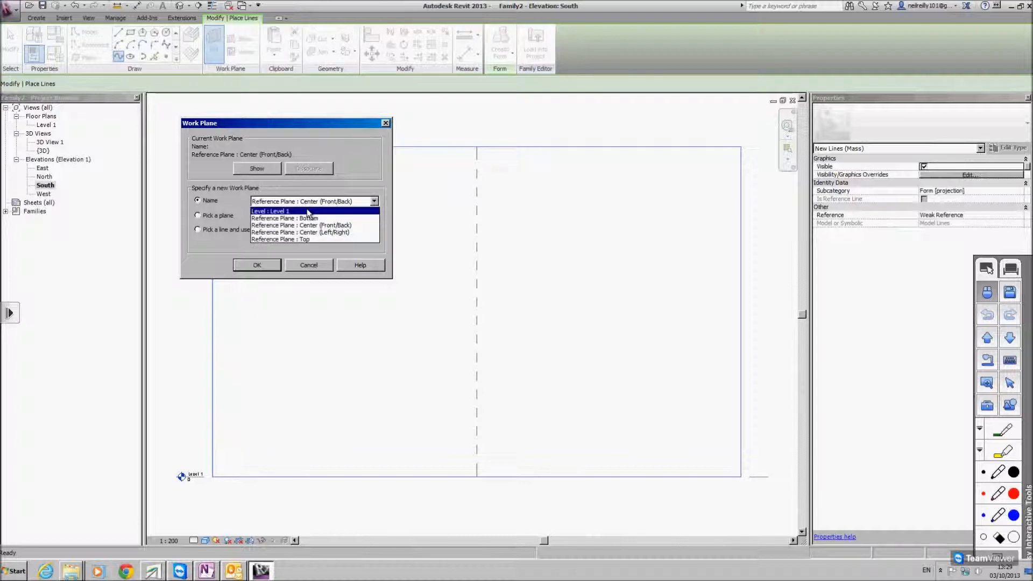
pyautogui.click(309, 238)
pyautogui.click(257, 264)
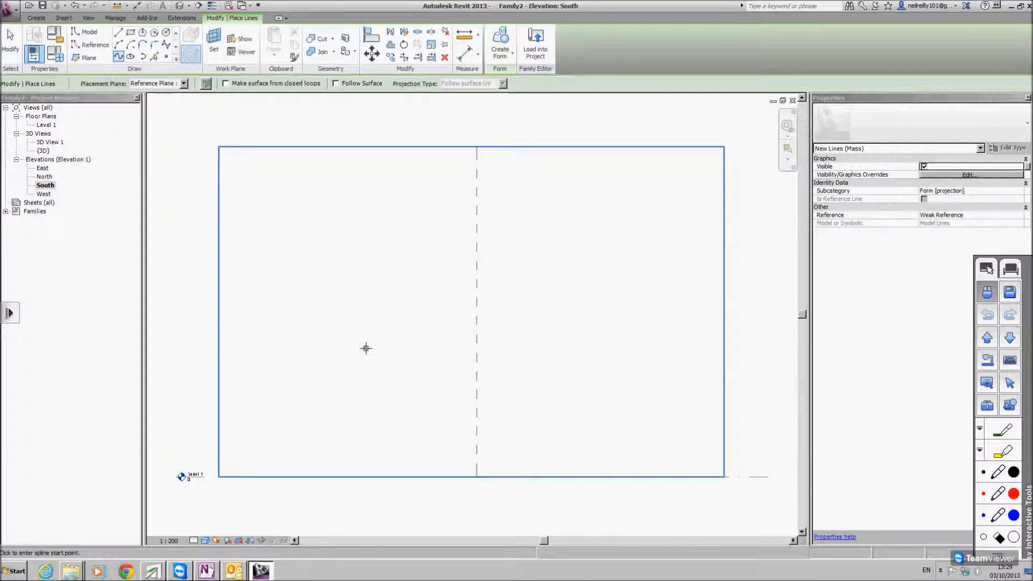
pyautogui.click(362, 385)
pyautogui.click(480, 200)
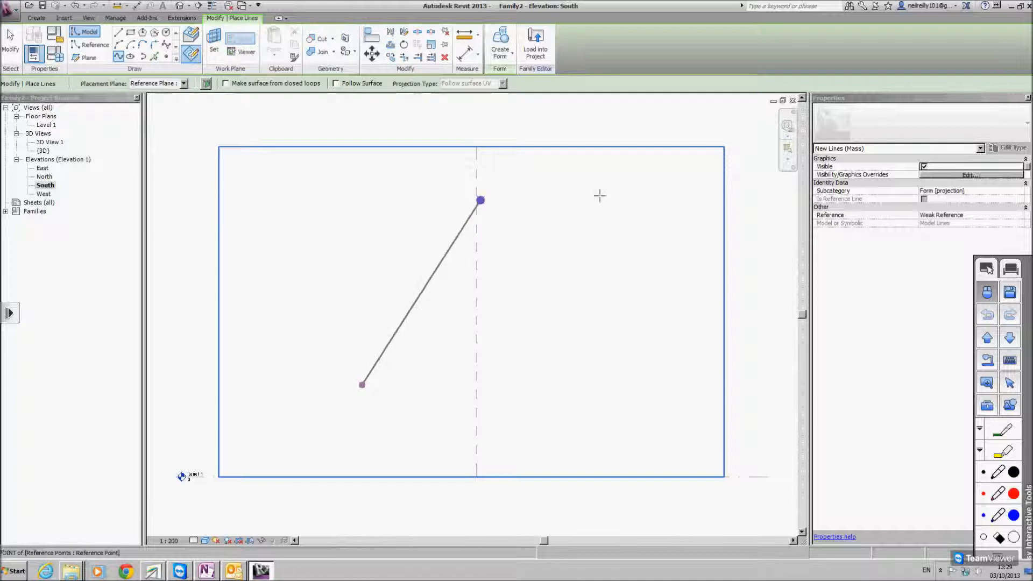
pyautogui.click(627, 380)
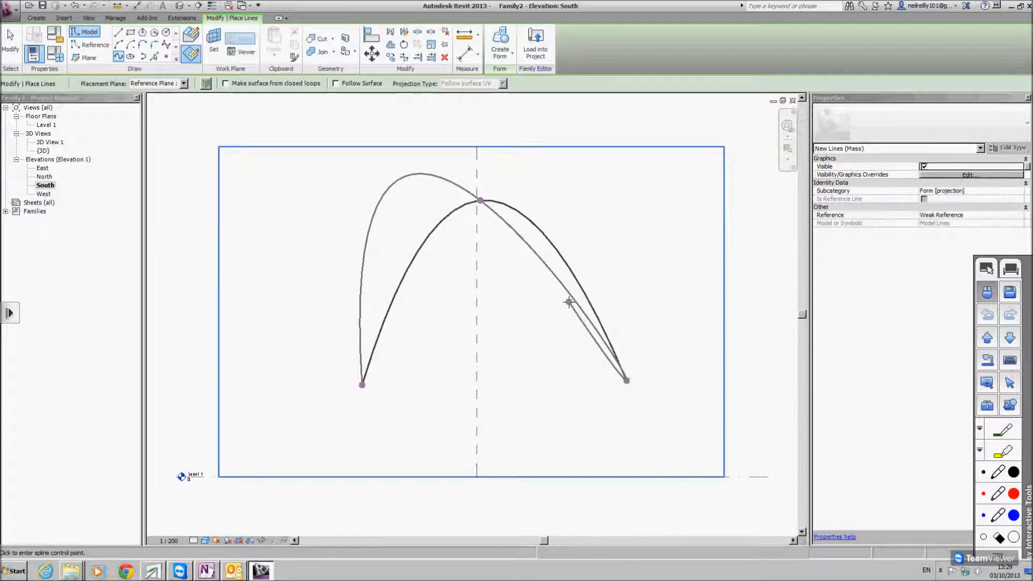
pyautogui.press('Escape')
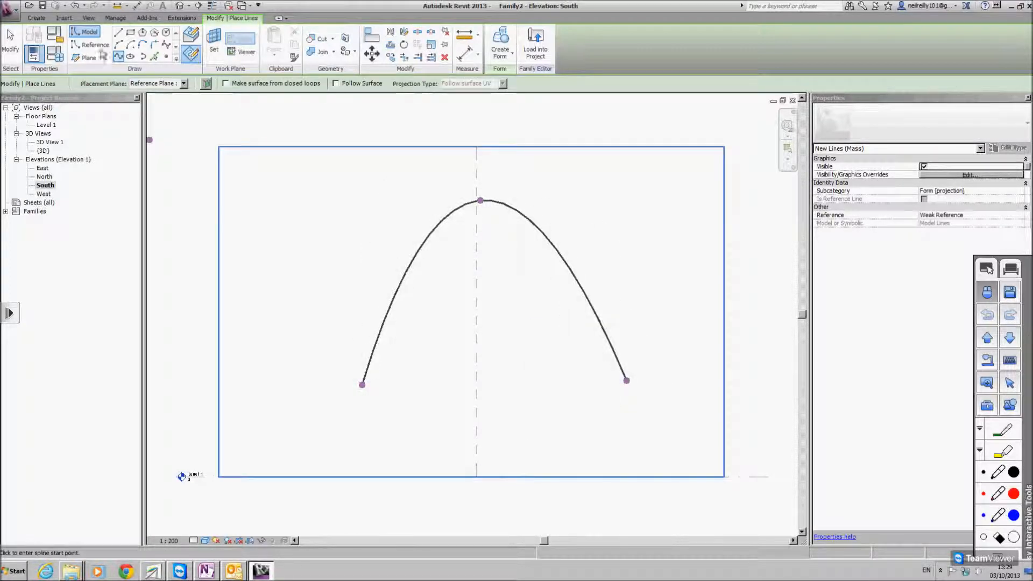
# - Draw a smaller three-point arched spline on the Center (Front/Back) reference plane, nested inside the first arch
pyautogui.click(214, 49)
pyautogui.click(374, 201)
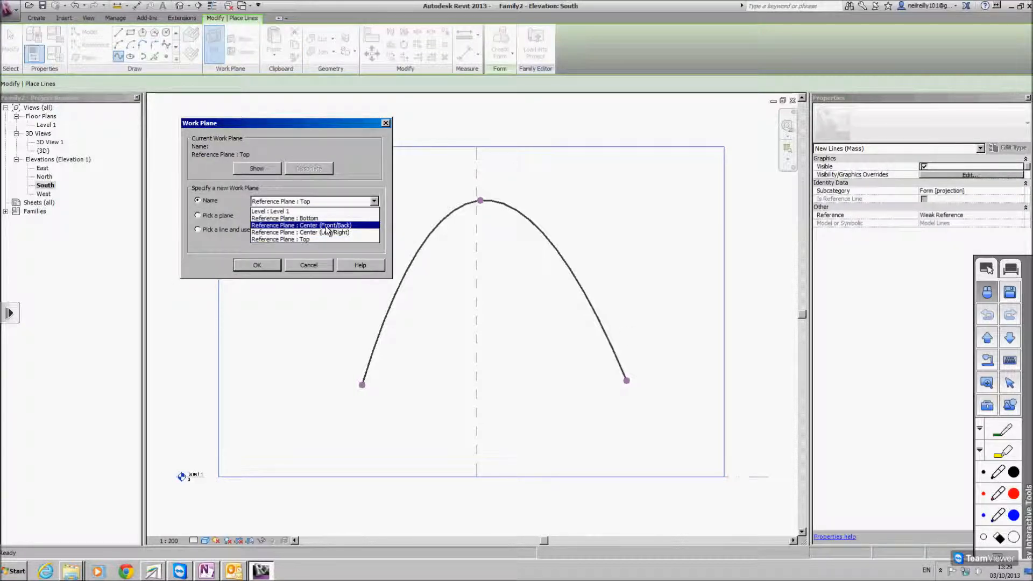
pyautogui.click(323, 226)
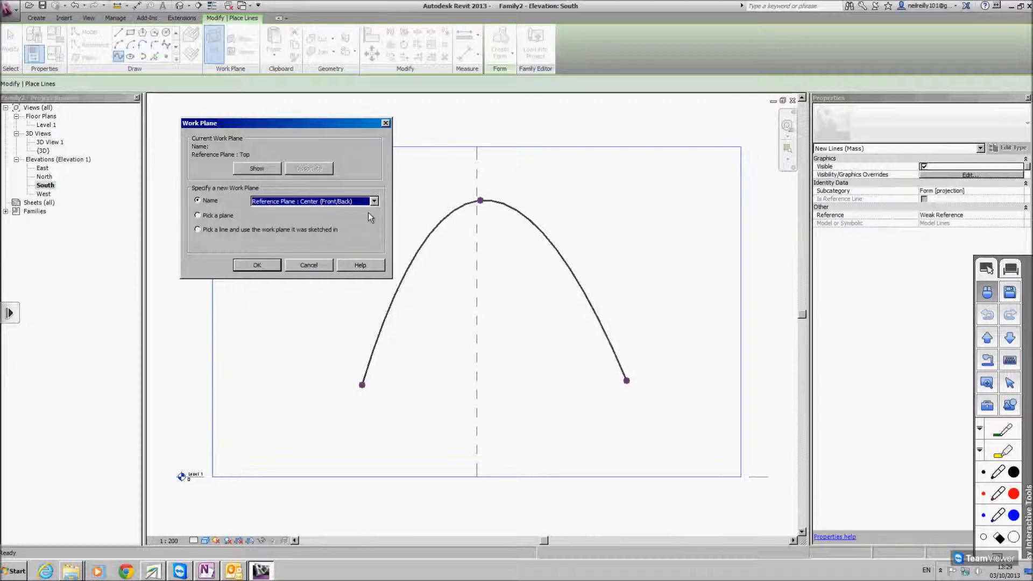
pyautogui.click(259, 265)
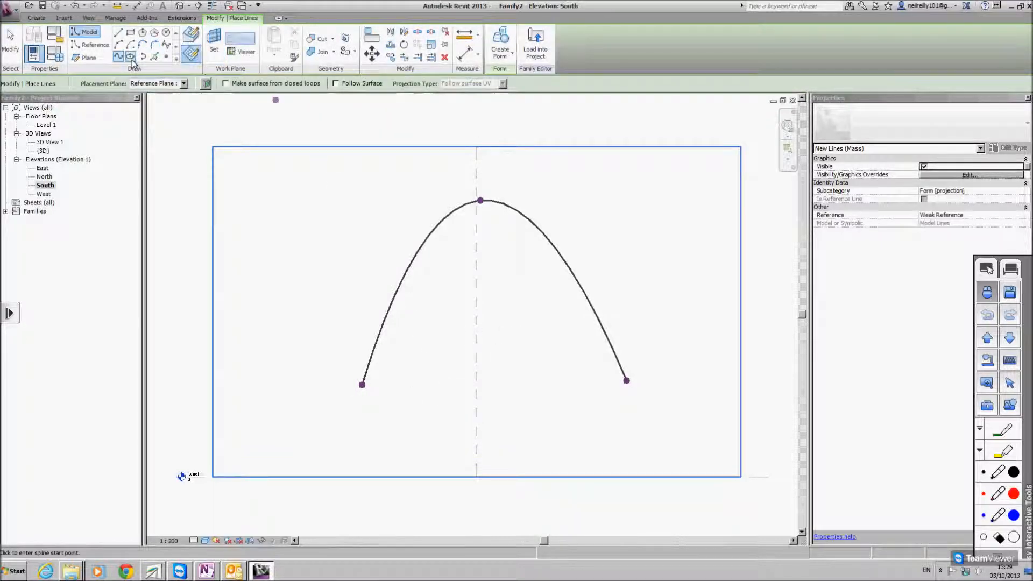
pyautogui.click(418, 383)
pyautogui.click(485, 236)
pyautogui.click(574, 382)
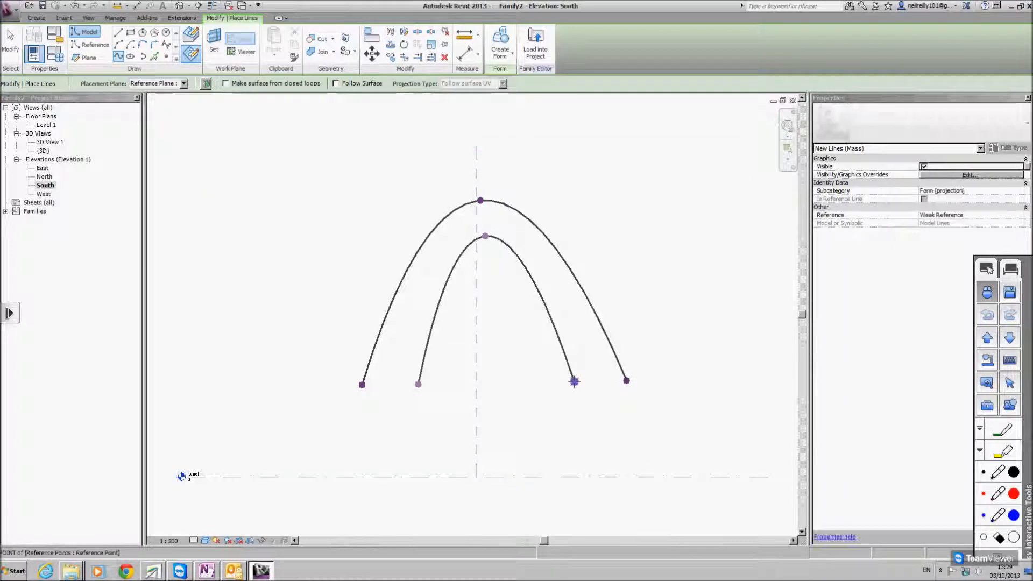
pyautogui.rightClick(539, 239)
pyautogui.click(569, 249)
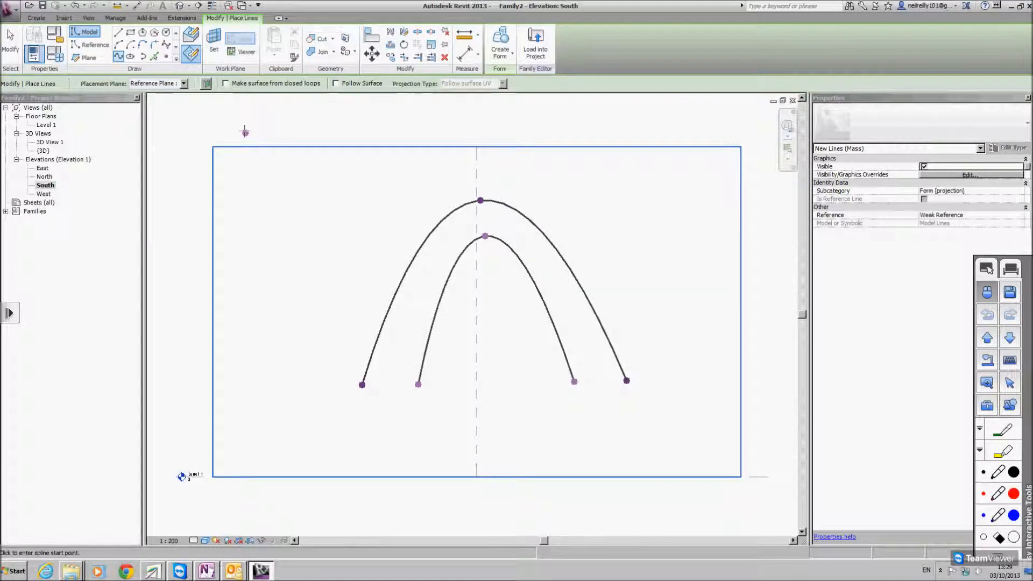
# - Draw a taller, wider three-point arched spline on the Bottom reference plane, enclosing the other two arches
pyautogui.click(214, 44)
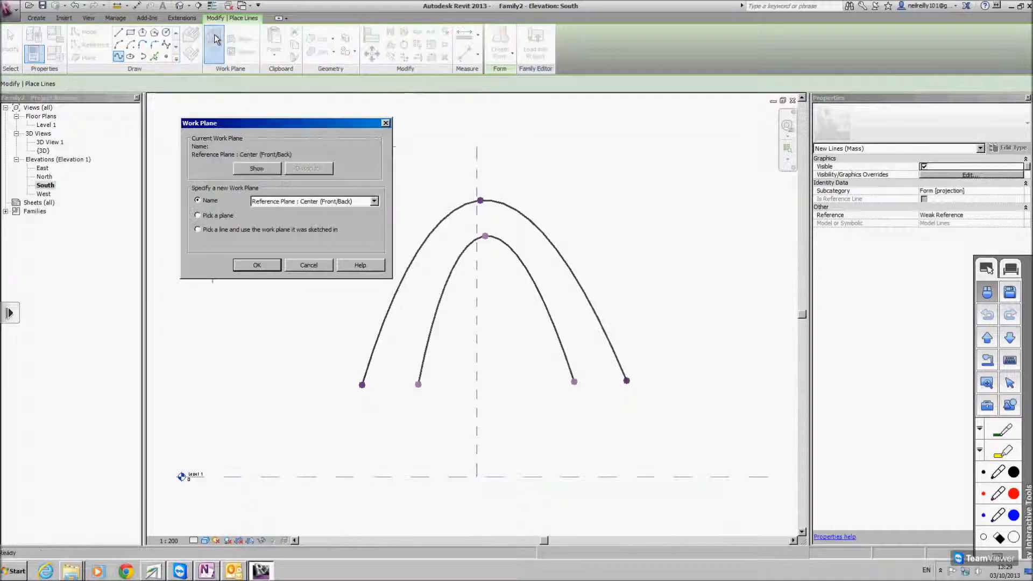
pyautogui.click(300, 206)
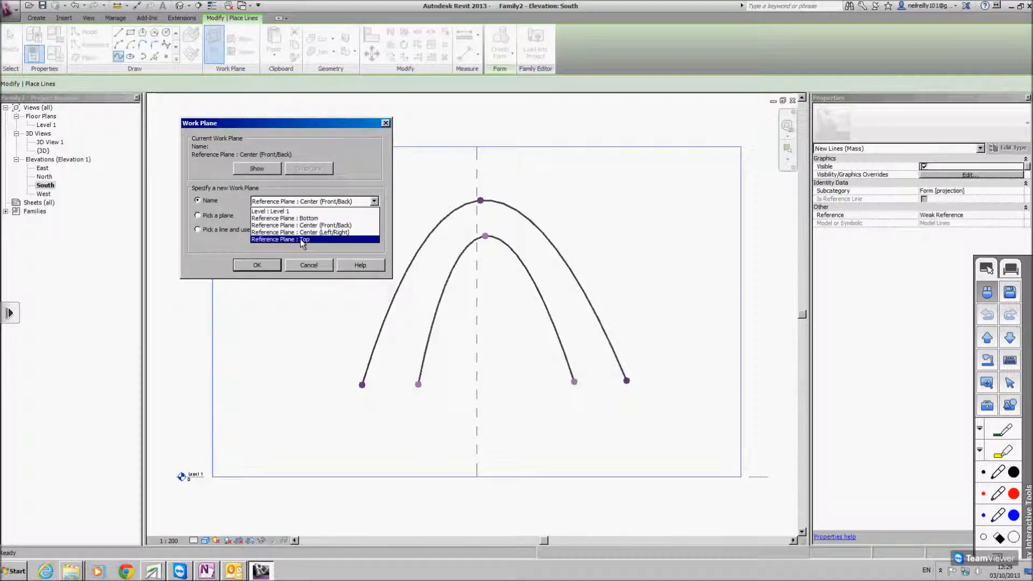
pyautogui.click(272, 248)
pyautogui.click(274, 263)
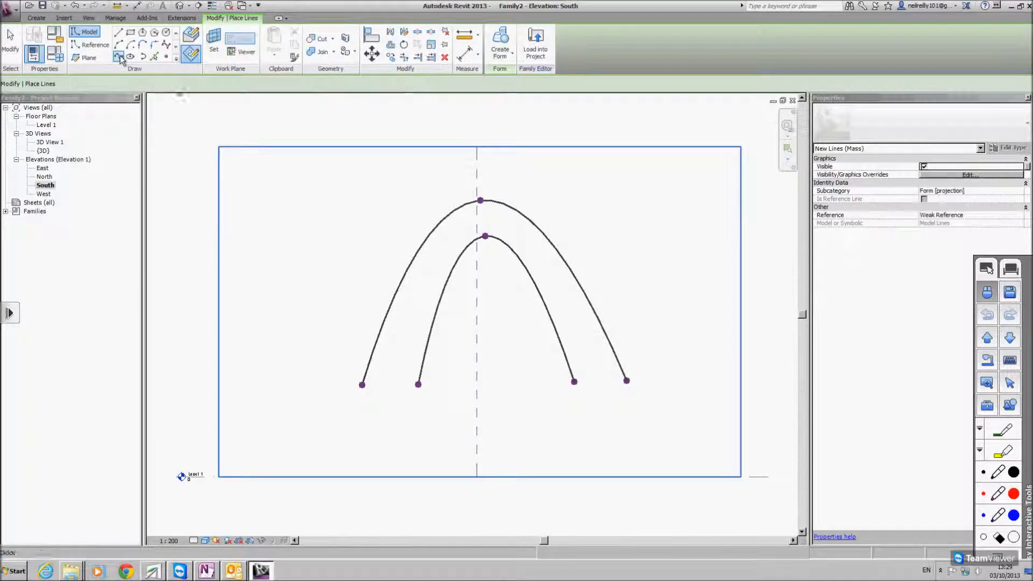
pyautogui.click(337, 386)
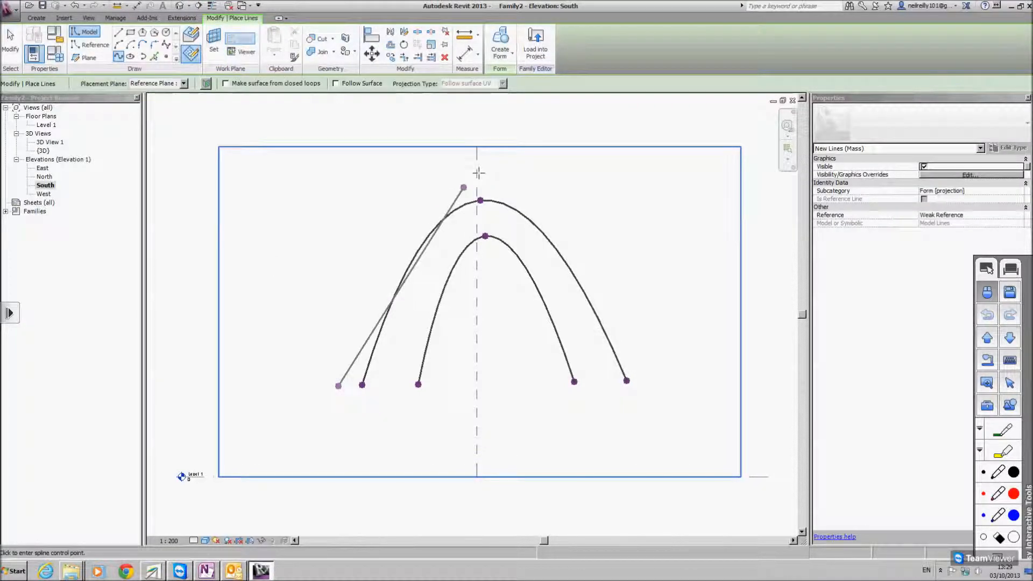
pyautogui.click(482, 166)
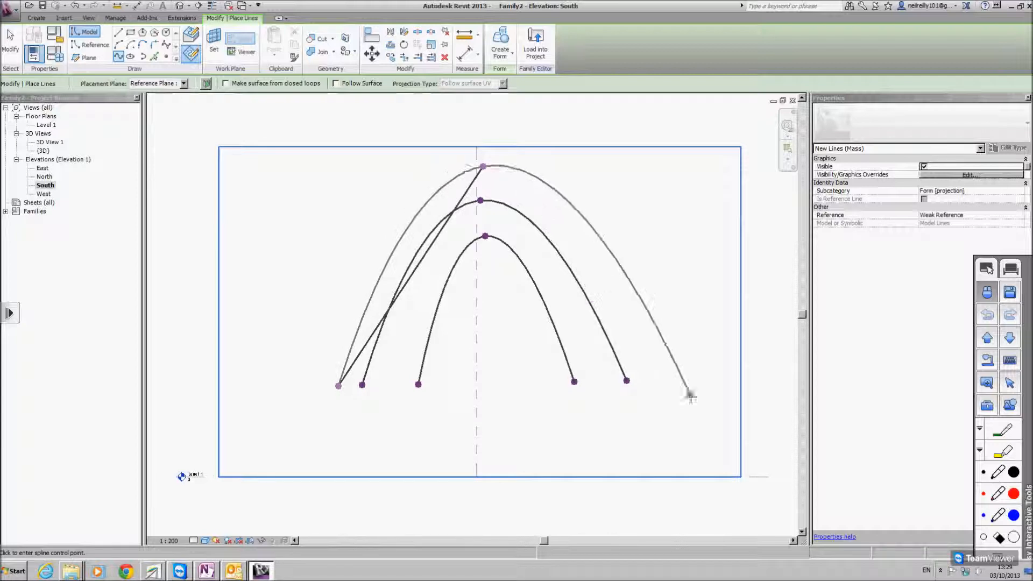
pyautogui.click(655, 380)
pyautogui.rightClick(646, 240)
pyautogui.click(682, 249)
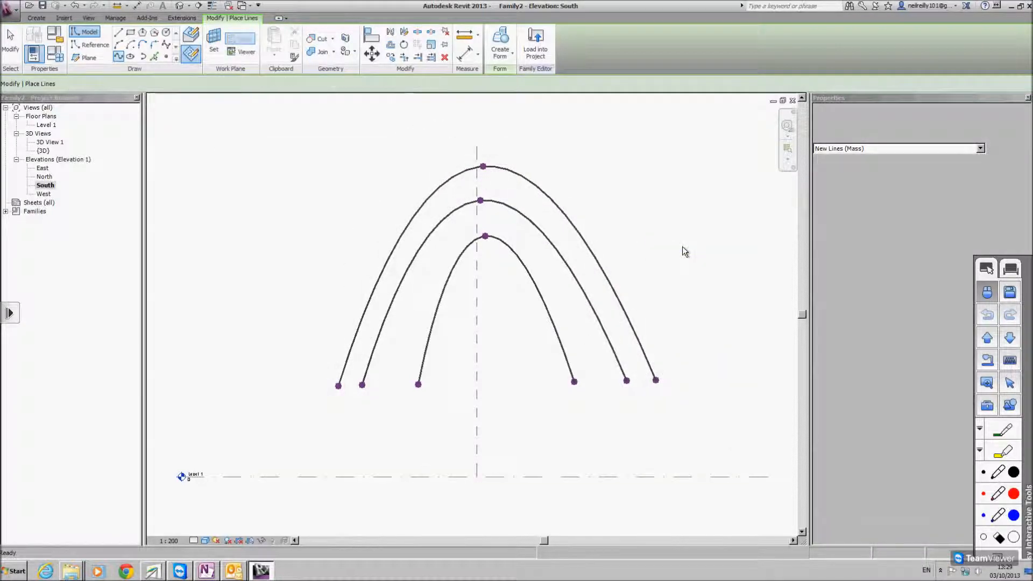
# - In the {3D} view, select all three arched splines and create a solid form through them
pyautogui.doubleClick(43, 151)
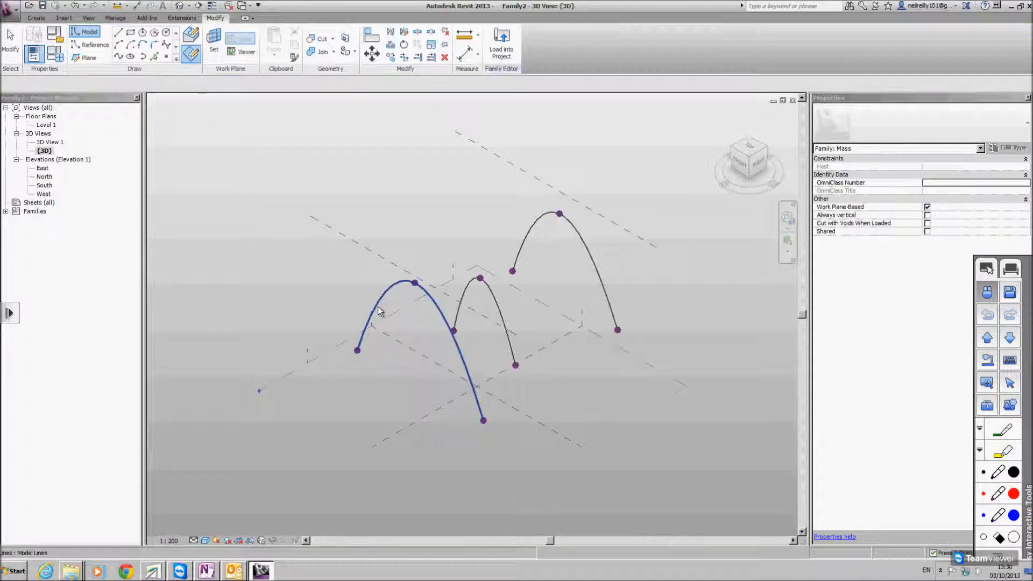
pyautogui.keyDown('shift'); pyautogui.moveTo(484, 317); pyautogui.dragTo(409, 233, button='middle'); pyautogui.keyUp('shift')
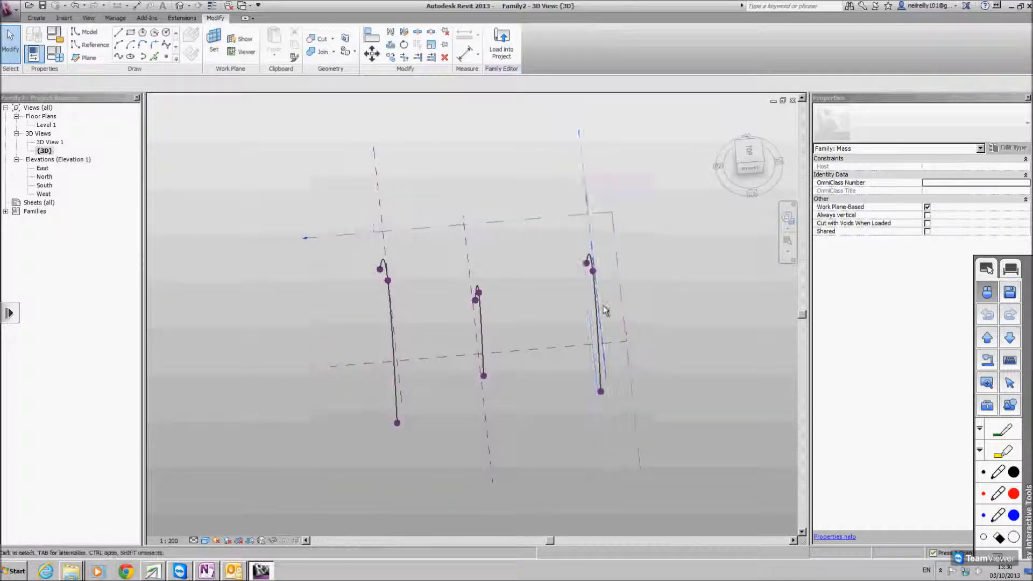
pyautogui.keyDown('shift'); pyautogui.moveTo(493, 353); pyautogui.dragTo(577, 259, button='middle'); pyautogui.keyUp('shift')
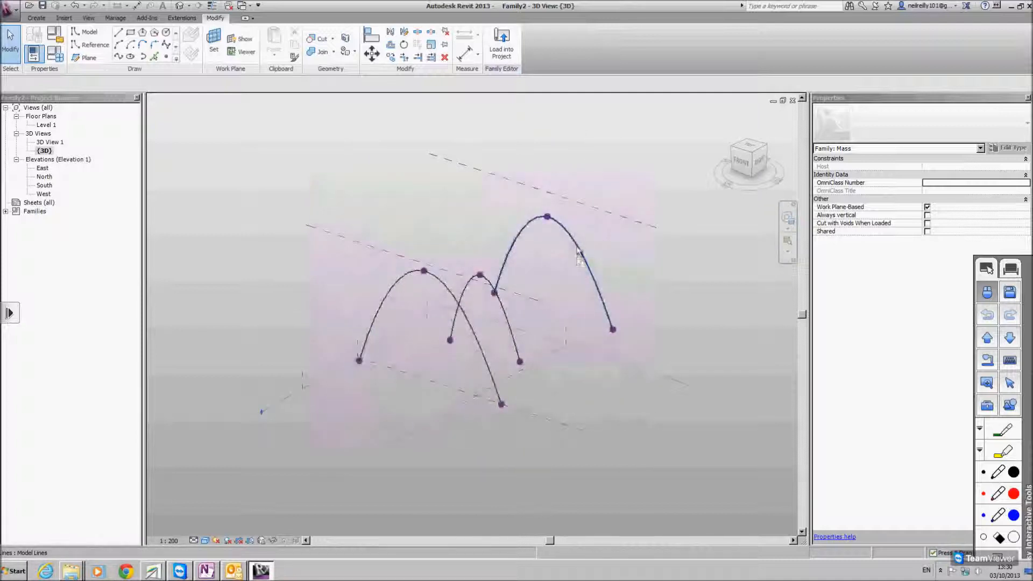
pyautogui.click(500, 299)
pyautogui.keyDown('ctrl'); pyautogui.click(474, 333); pyautogui.keyUp('ctrl')
pyautogui.keyDown('shift'); pyautogui.moveTo(607, 248); pyautogui.dragTo(503, 353, button='middle'); pyautogui.keyUp('shift')
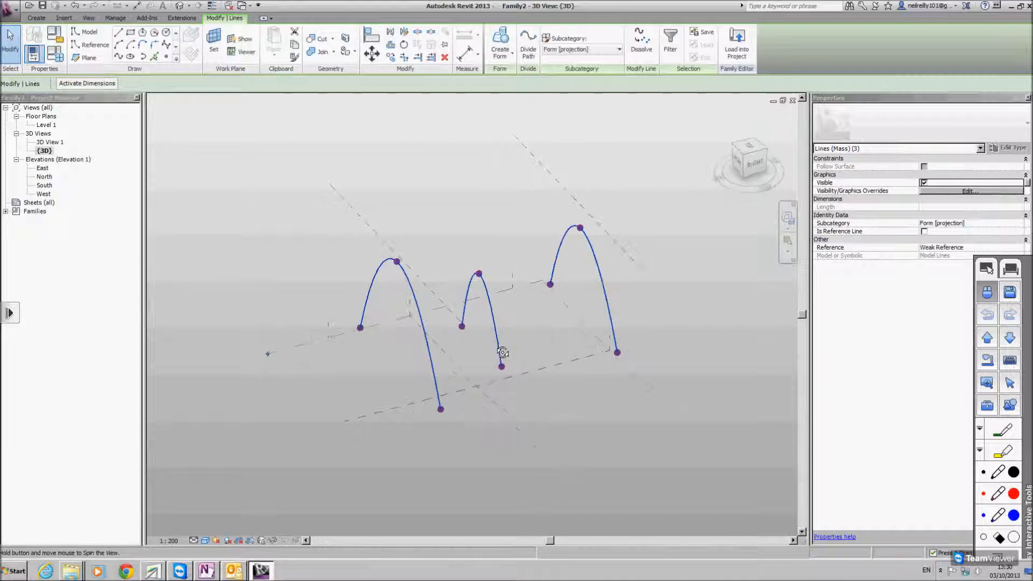
pyautogui.click(506, 64)
pyautogui.click(508, 72)
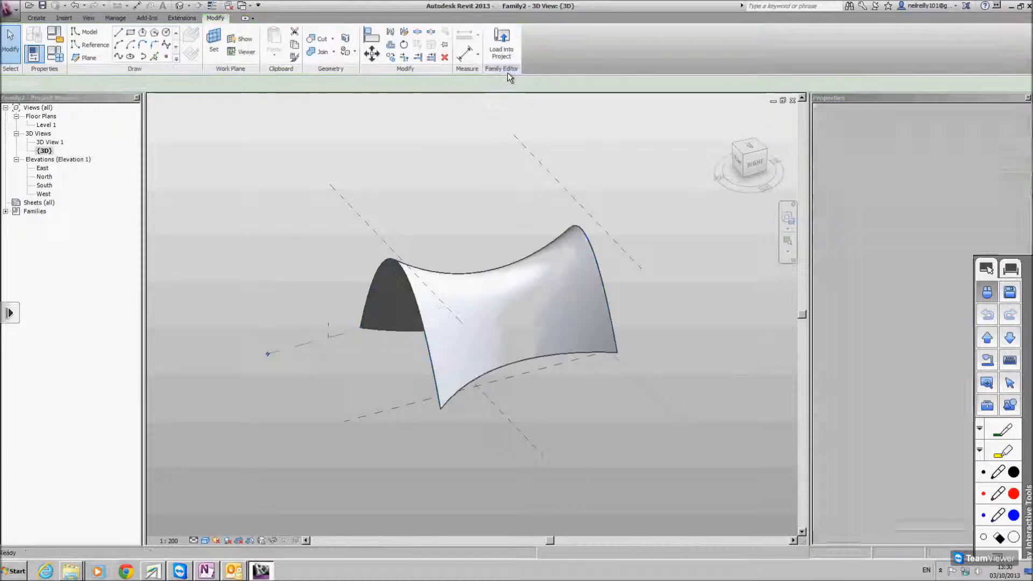
# - Stretch the form by pulling its arched edge at the Top plane end outward past that reference plane
pyautogui.keyDown('shift'); pyautogui.moveTo(507, 289); pyautogui.dragTo(500, 302, button='middle'); pyautogui.keyUp('shift')
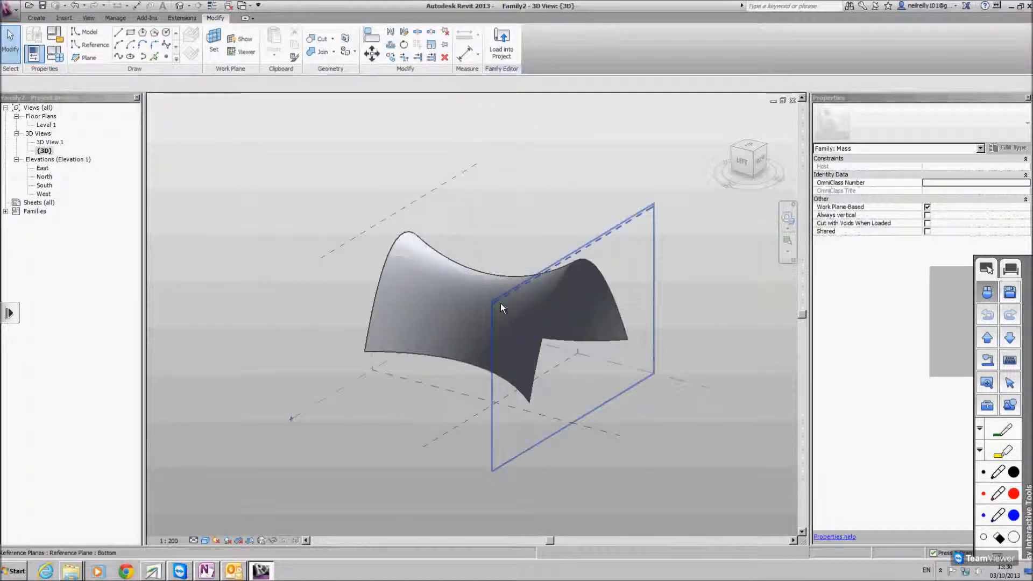
pyautogui.scroll(3, 500, 303)
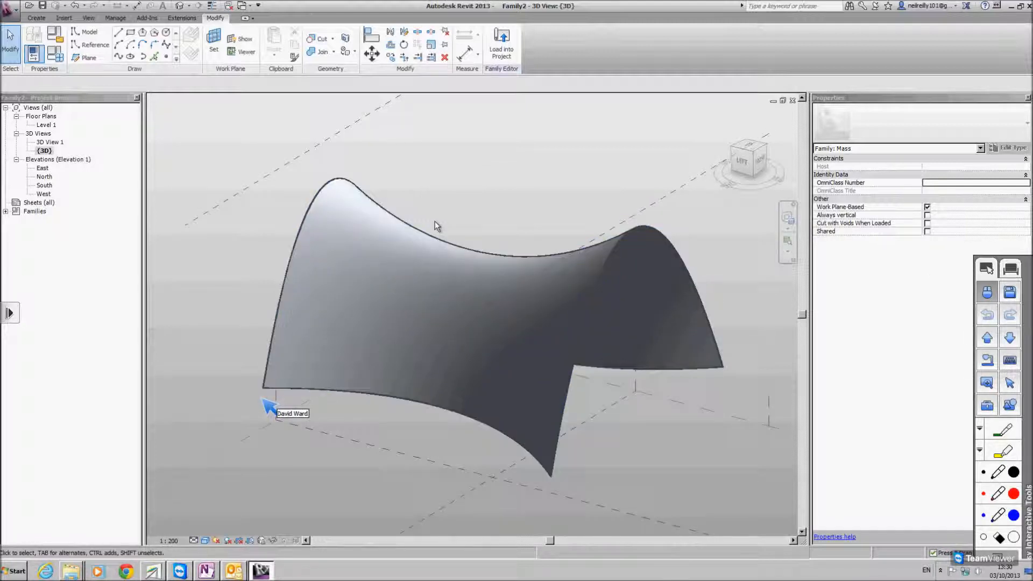
pyautogui.click(322, 192)
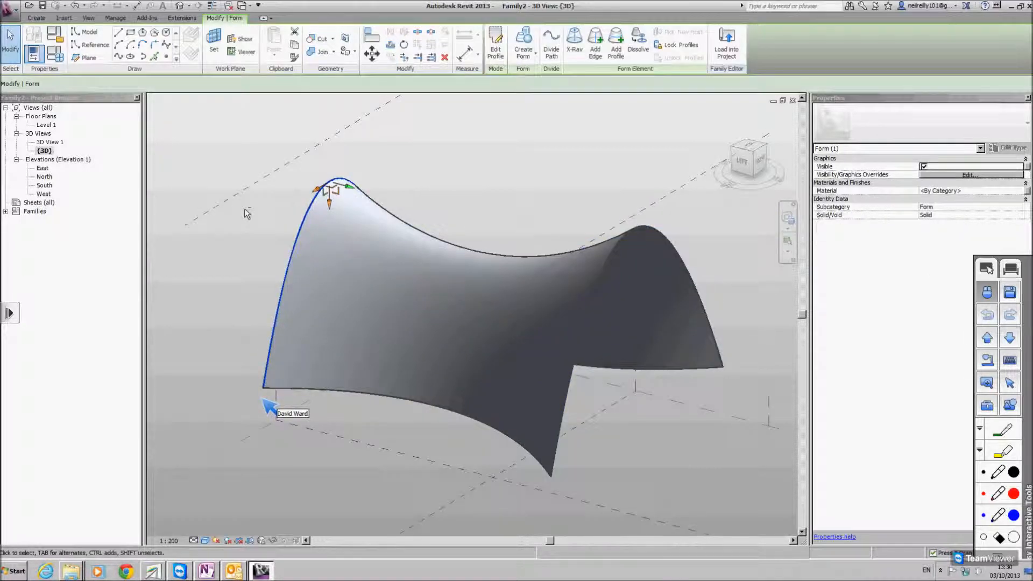
pyautogui.keyDown('shift'); pyautogui.moveTo(322, 193); pyautogui.dragTo(341, 253, button='middle'); pyautogui.keyUp('shift')
pyautogui.moveTo(356, 255); pyautogui.dragTo(204, 283)
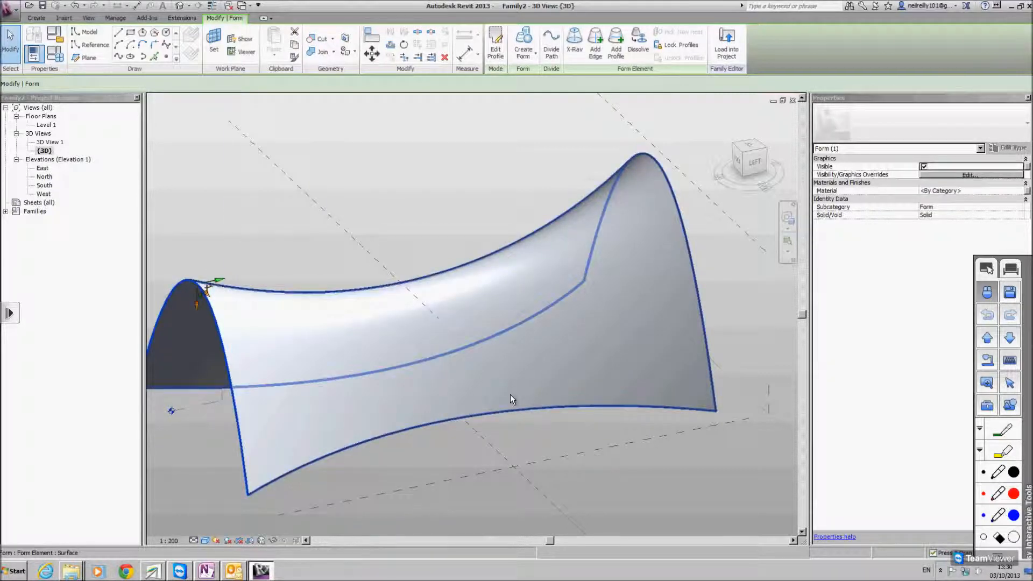
# - Pull the arched edge at the Bottom plane end outward past its reference plane and select the form's lower side edge
pyautogui.click(674, 187)
pyautogui.keyDown('shift'); pyautogui.moveTo(674, 187); pyautogui.dragTo(482, 300, button='middle'); pyautogui.keyUp('shift')
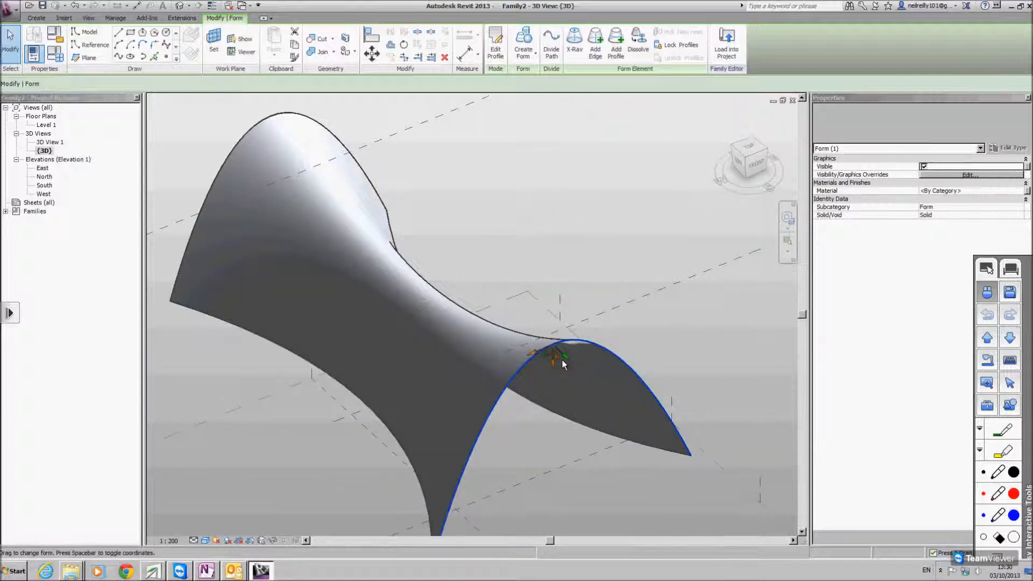
pyautogui.moveTo(563, 365); pyautogui.dragTo(552, 342)
pyautogui.scroll(-2, 492, 244)
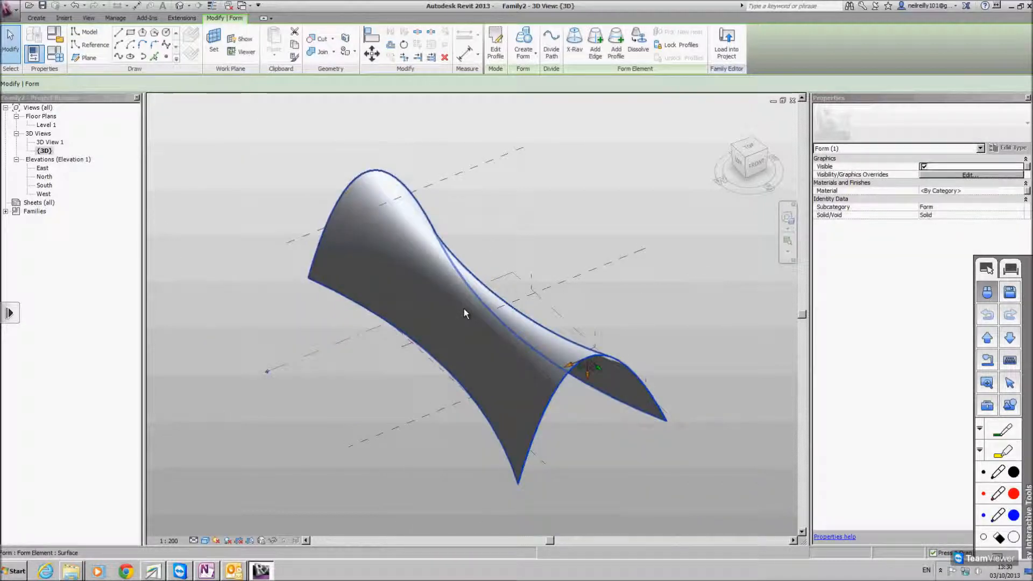
pyautogui.keyDown('shift'); pyautogui.moveTo(463, 308); pyautogui.dragTo(536, 310, button='middle'); pyautogui.keyUp('shift')
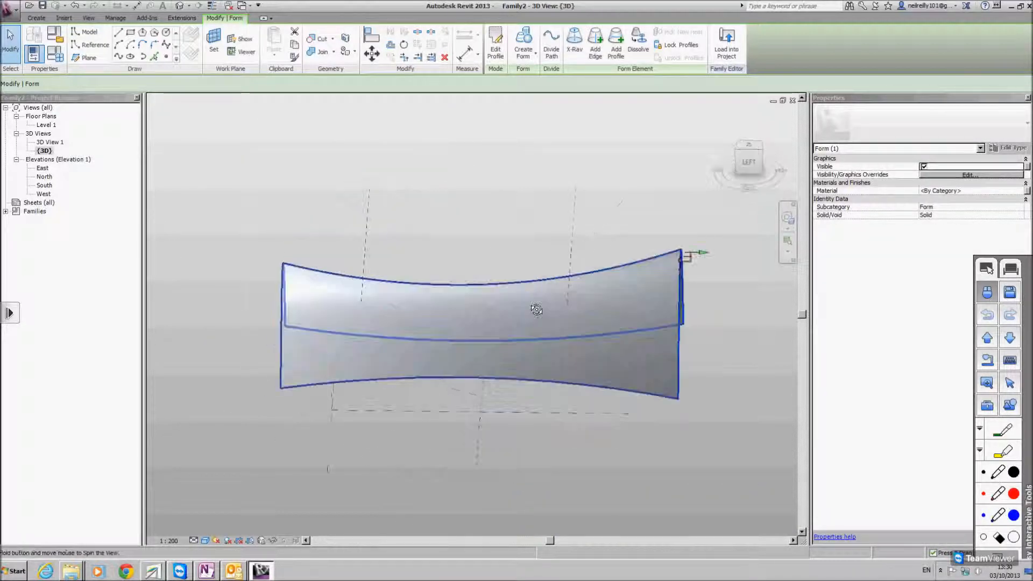
pyautogui.click(482, 383)
pyautogui.keyDown('shift'); pyautogui.moveTo(481, 365); pyautogui.dragTo(560, 253, button='middle'); pyautogui.keyUp('shift')
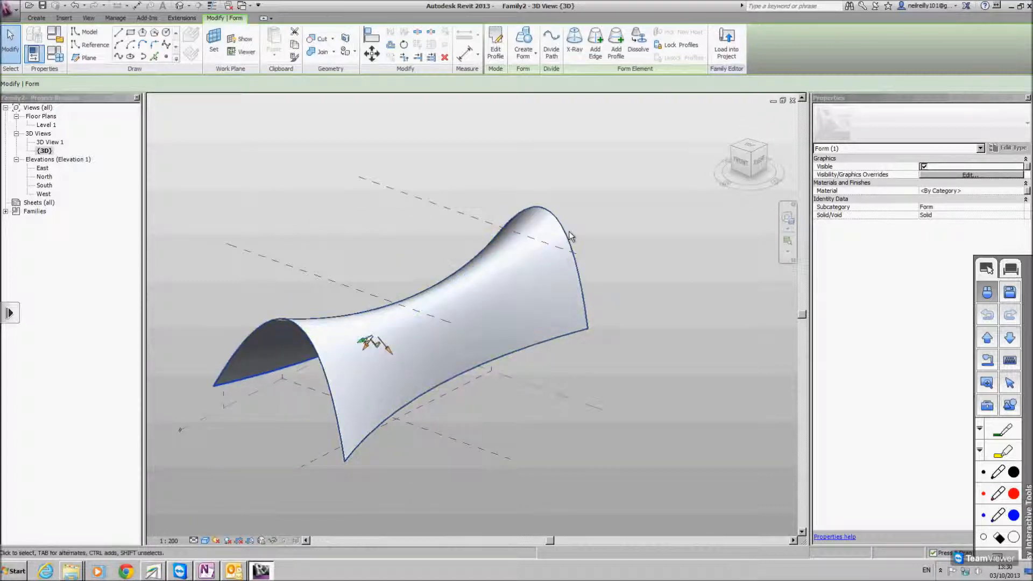
# - Select the form's curved outer surface and divide it into a U/V grid
pyautogui.click(569, 239)
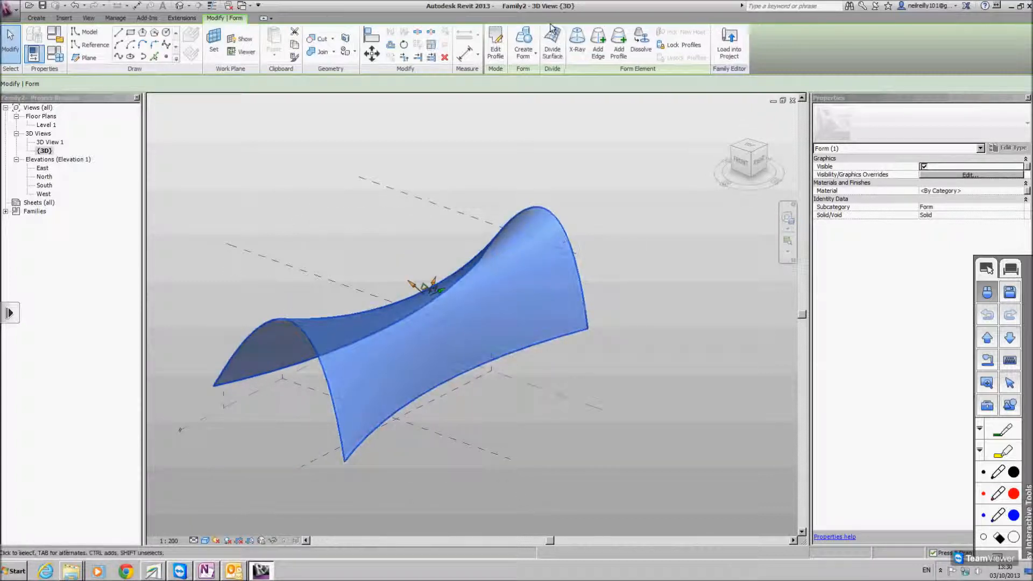
pyautogui.click(553, 49)
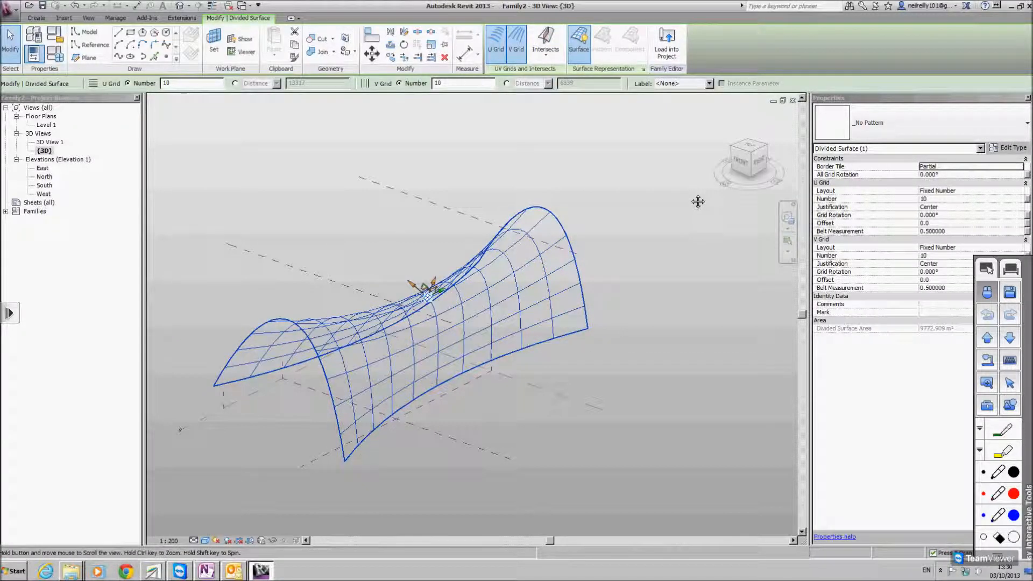
pyautogui.keyDown('shift'); pyautogui.moveTo(697, 201); pyautogui.dragTo(743, 183, button='middle'); pyautogui.keyUp('shift')
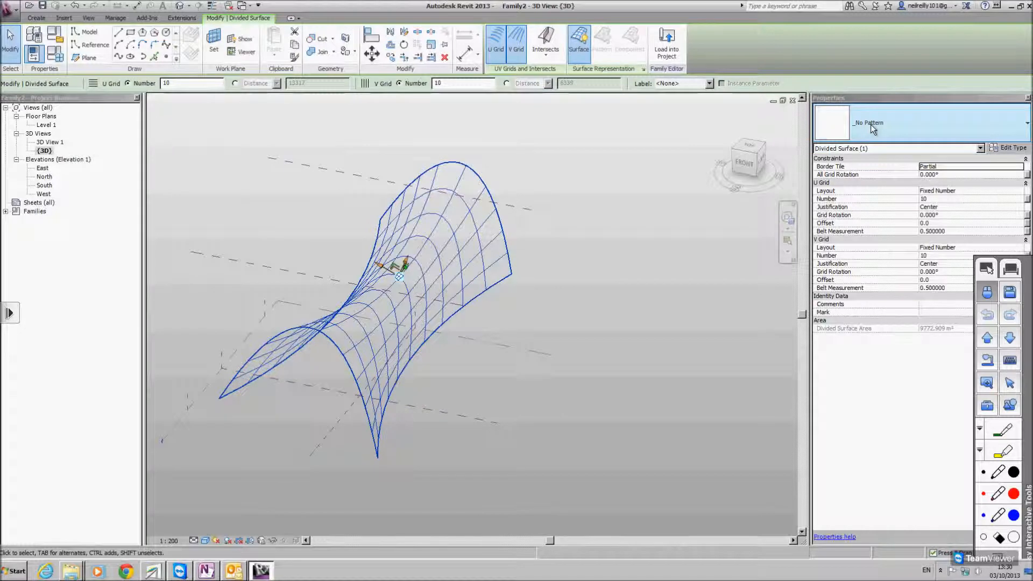
# - Apply the Octagon pattern to the divided surface in place of No Pattern and inspect it from both sides
pyautogui.click(870, 125)
pyautogui.moveTo(1028, 209); pyautogui.dragTo(1029, 266)
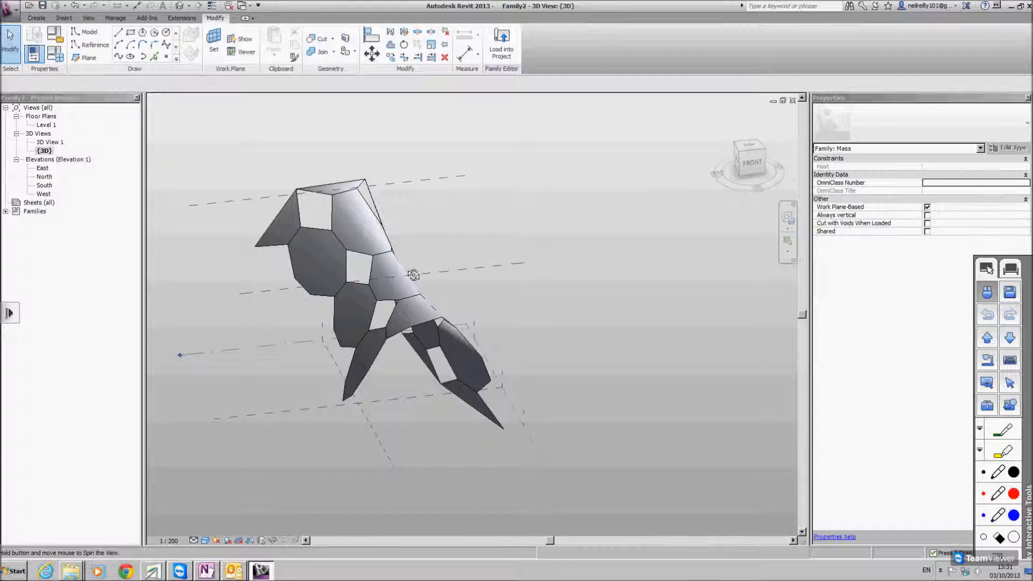
pyautogui.keyDown('shift'); pyautogui.moveTo(413, 275); pyautogui.dragTo(482, 274, button='middle'); pyautogui.keyUp('shift')
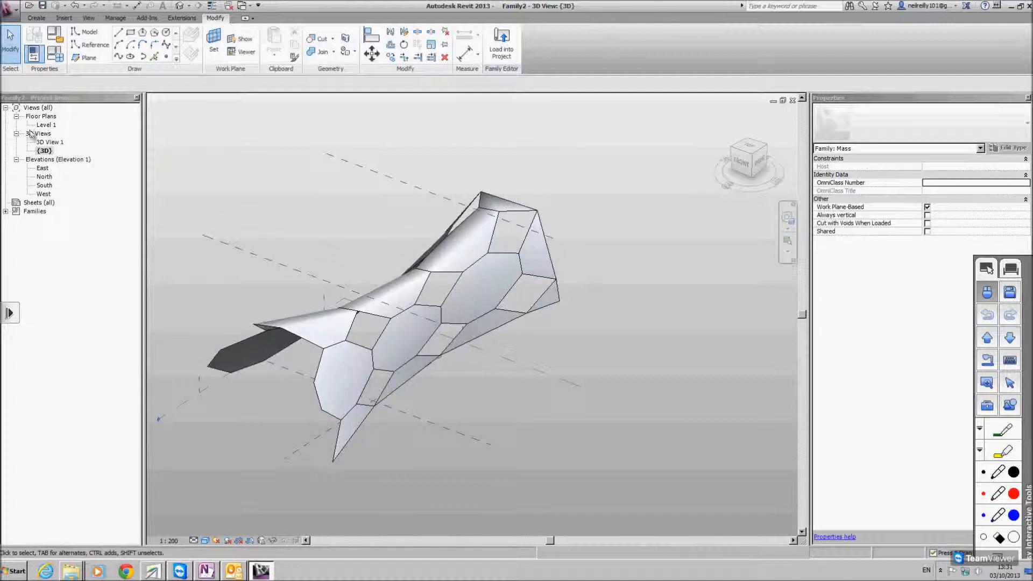
# - Examine the octagon-patterned form in the South elevation and the Level 1 floor plan
pyautogui.doubleClick(44, 185)
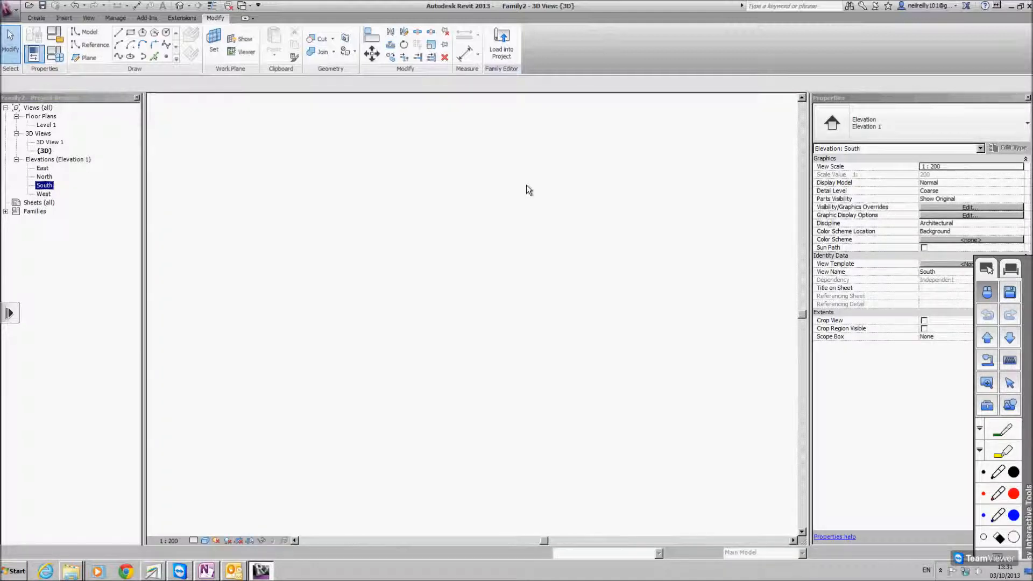
pyautogui.moveTo(549, 301); pyautogui.dragTo(541, 312, button='middle')
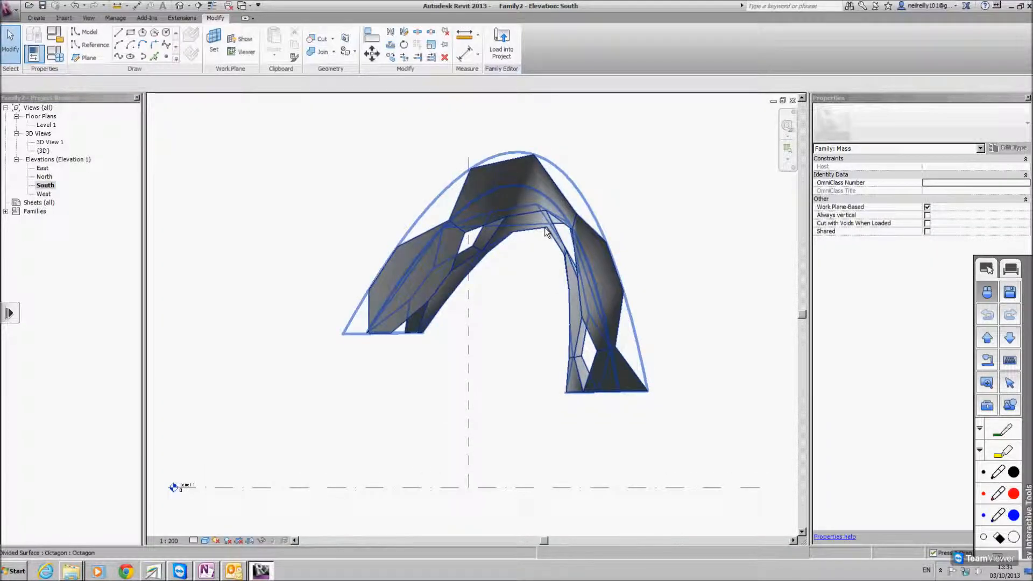
pyautogui.click(39, 133)
pyautogui.doubleClick(46, 125)
pyautogui.click(17, 134)
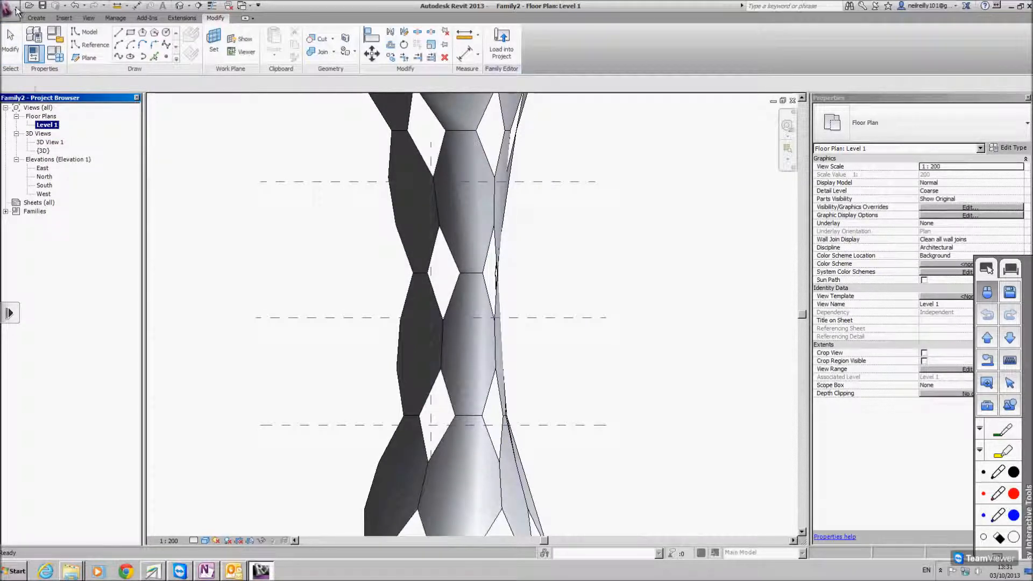
# - Switch to the Level 0 floor plan of the WFP-RAC2013m-12-MassingZ project and delete the hexagonal mass
pyautogui.click(8, 8)
pyautogui.click(290, 259)
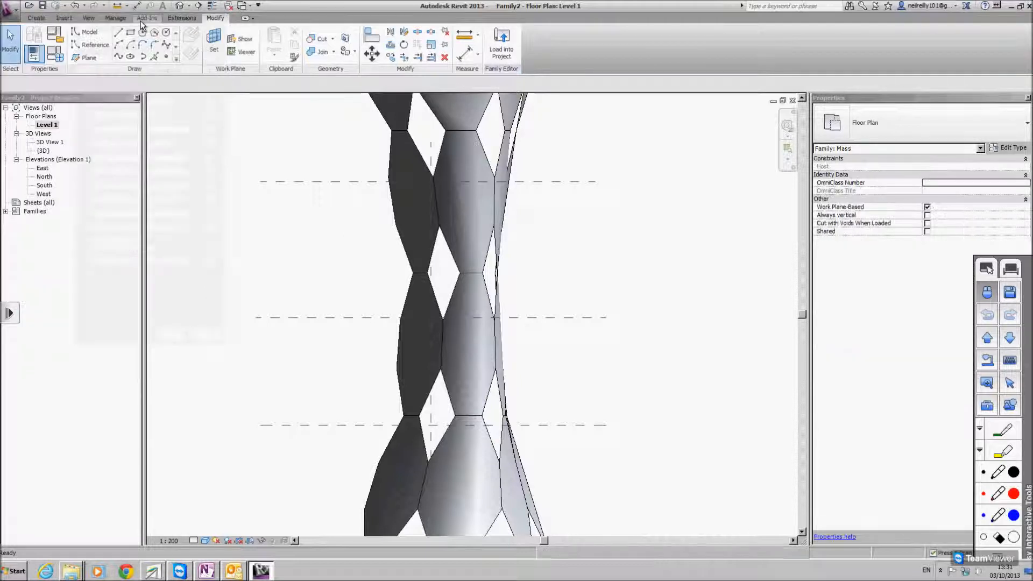
pyautogui.click(89, 18)
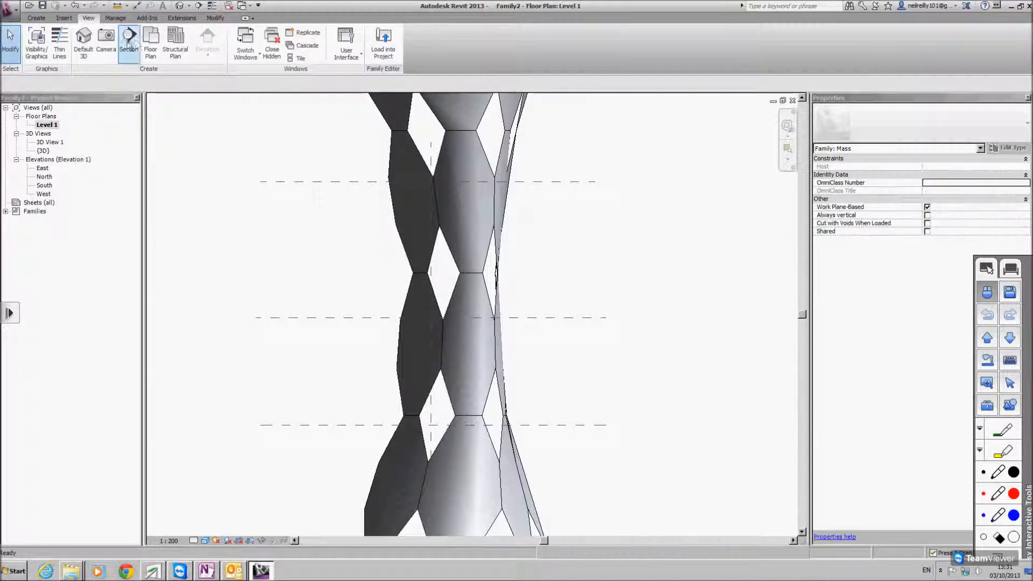
pyautogui.click(246, 46)
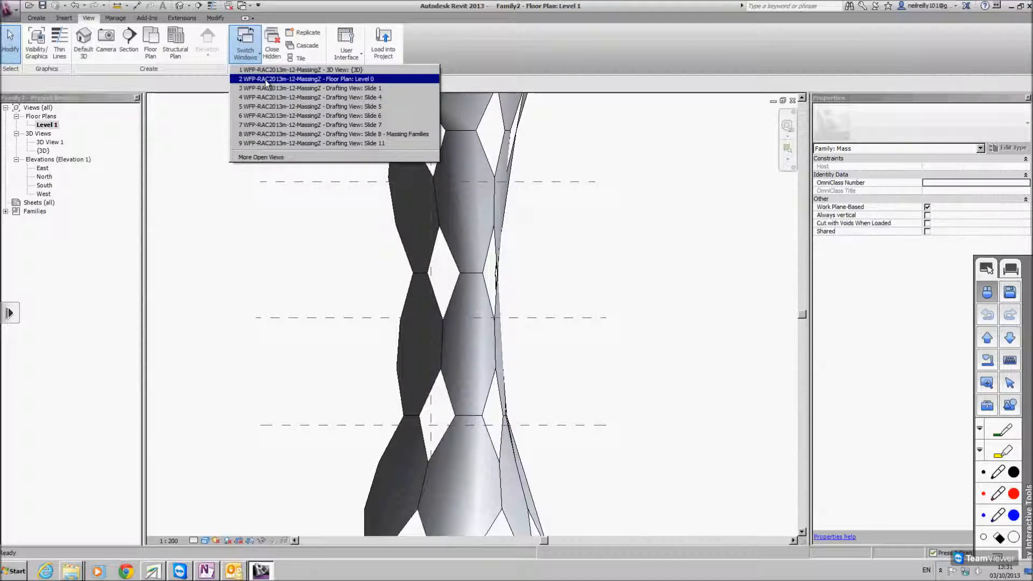
pyautogui.click(266, 79)
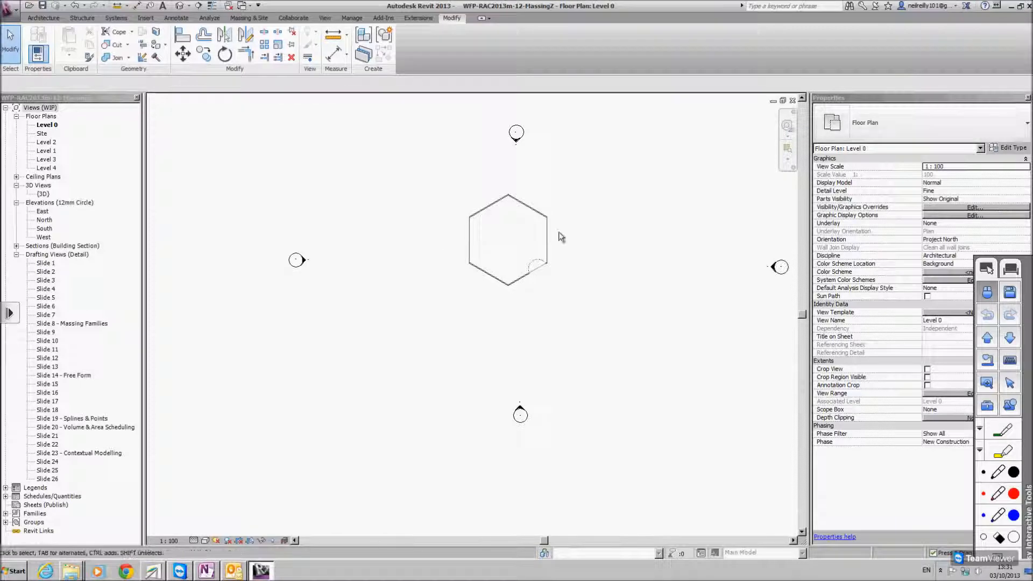
pyautogui.click(526, 204)
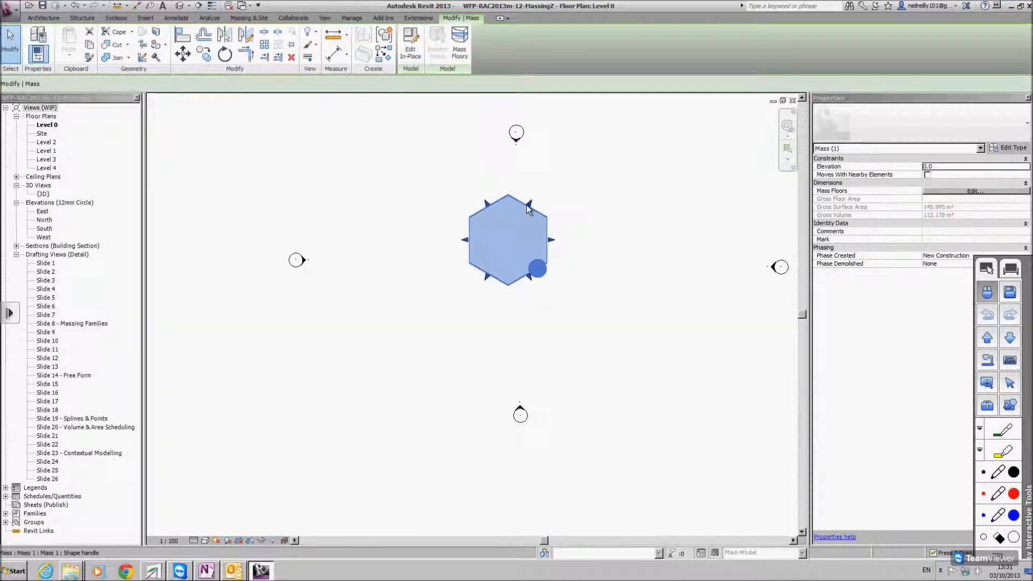
pyautogui.press('Delete')
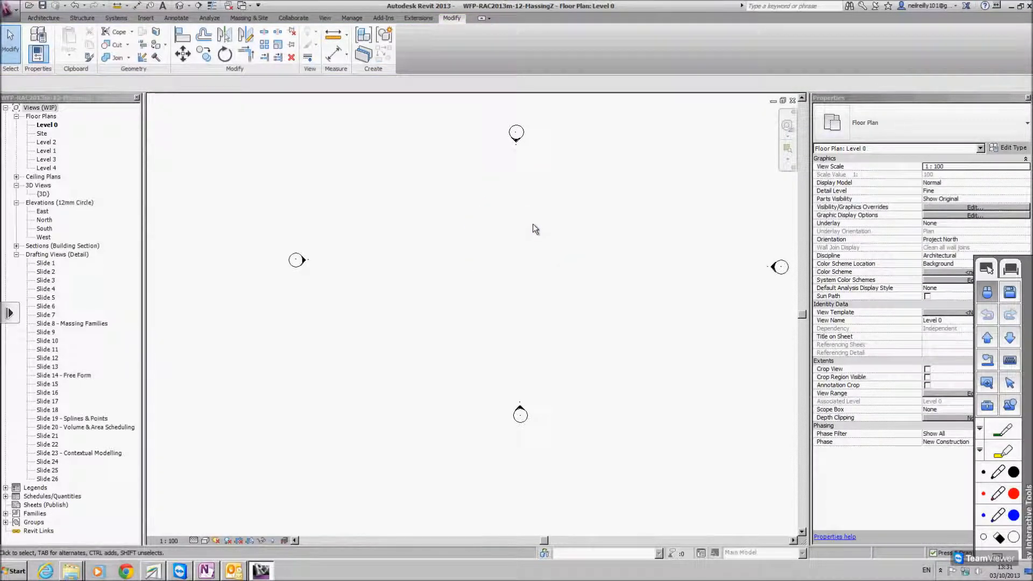
pyautogui.moveTo(533, 224); pyautogui.dragTo(521, 225, button='middle')
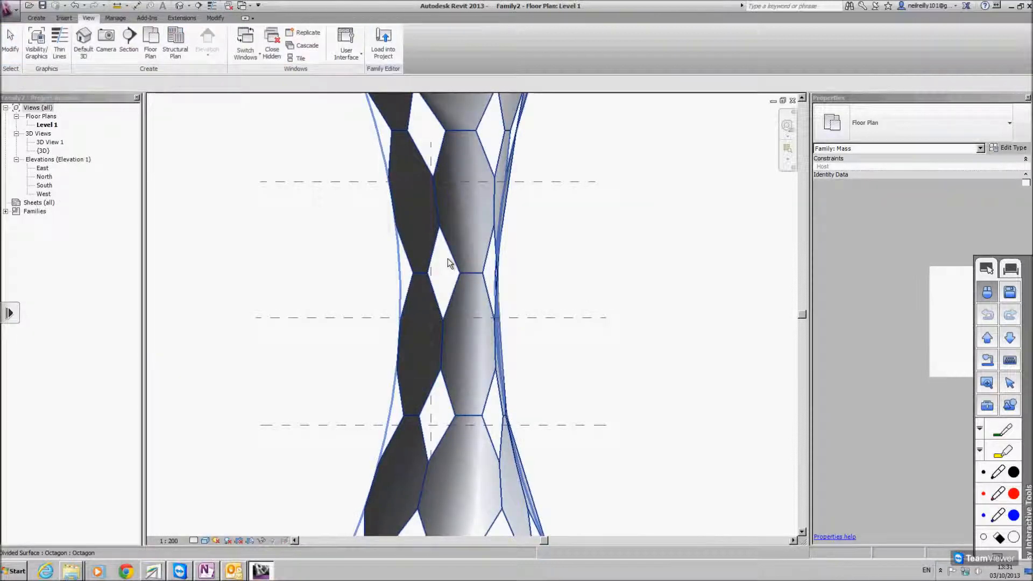
# - Return to the mass family's {3D} view and look at the Intersects options for the patterned surface
pyautogui.moveTo(447, 262); pyautogui.dragTo(557, 263, button='middle')
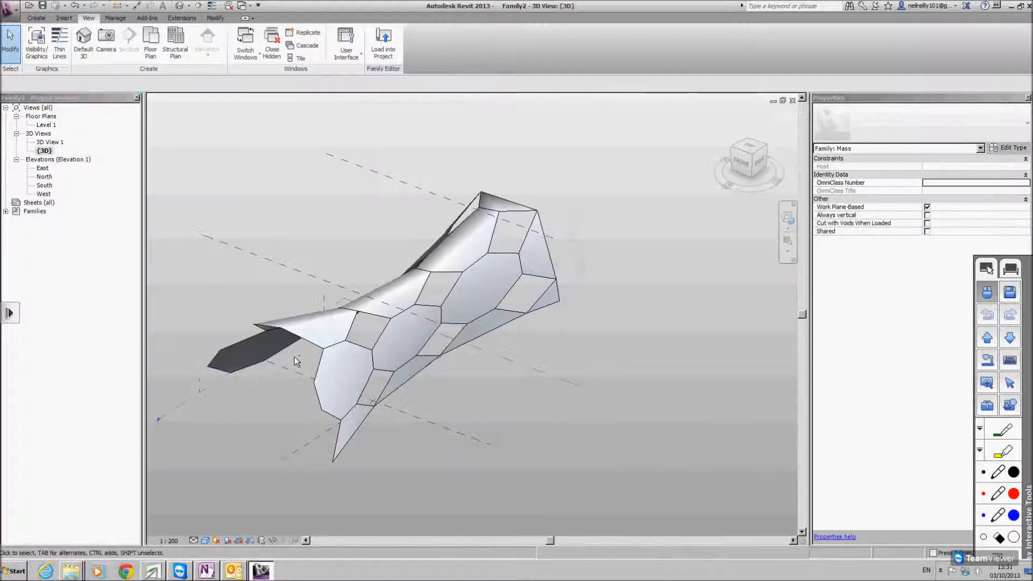
pyautogui.keyDown('shift'); pyautogui.moveTo(295, 356); pyautogui.dragTo(367, 279, button='middle'); pyautogui.keyUp('shift')
pyautogui.click(36, 18)
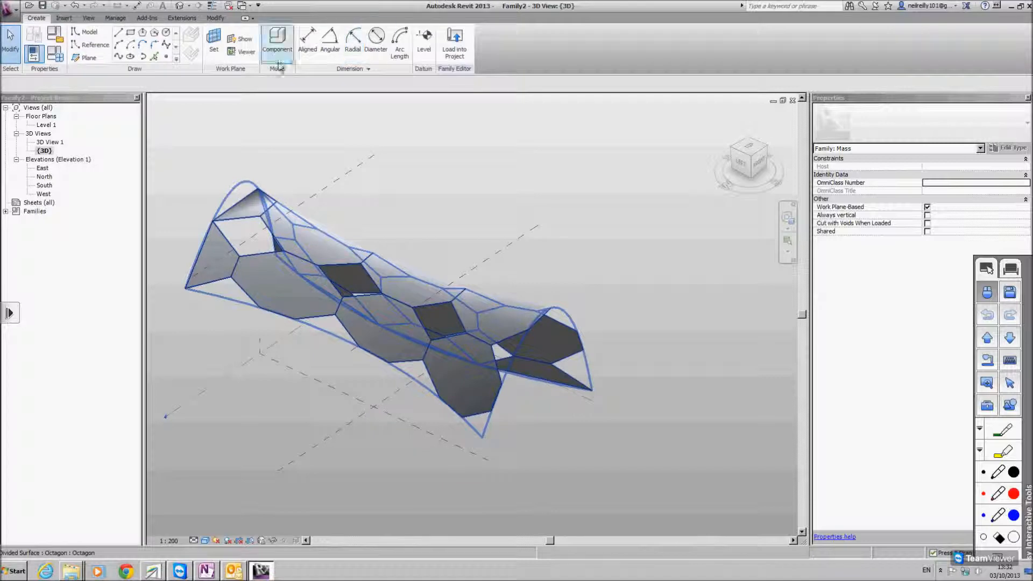
pyautogui.click(215, 17)
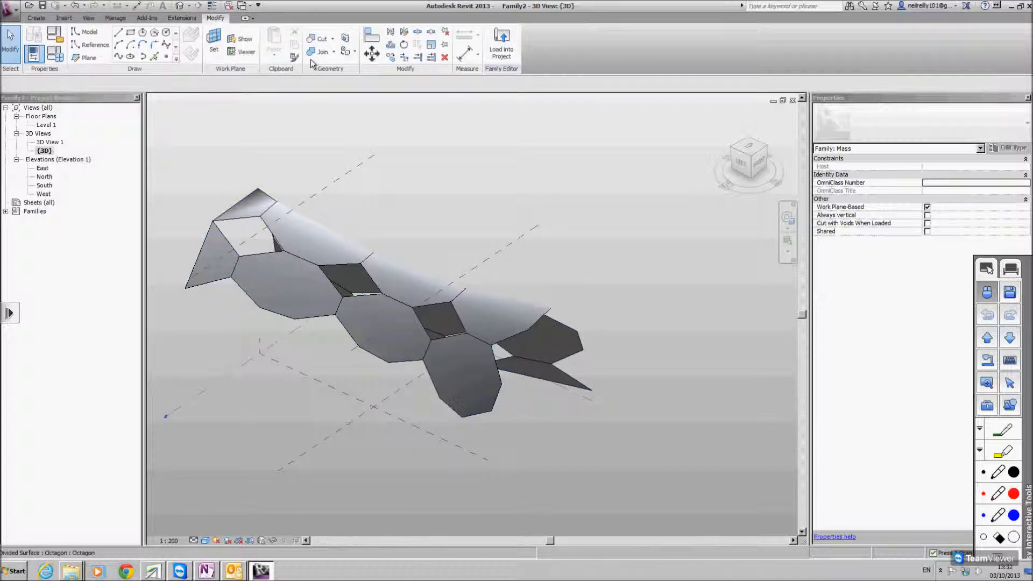
pyautogui.click(275, 265)
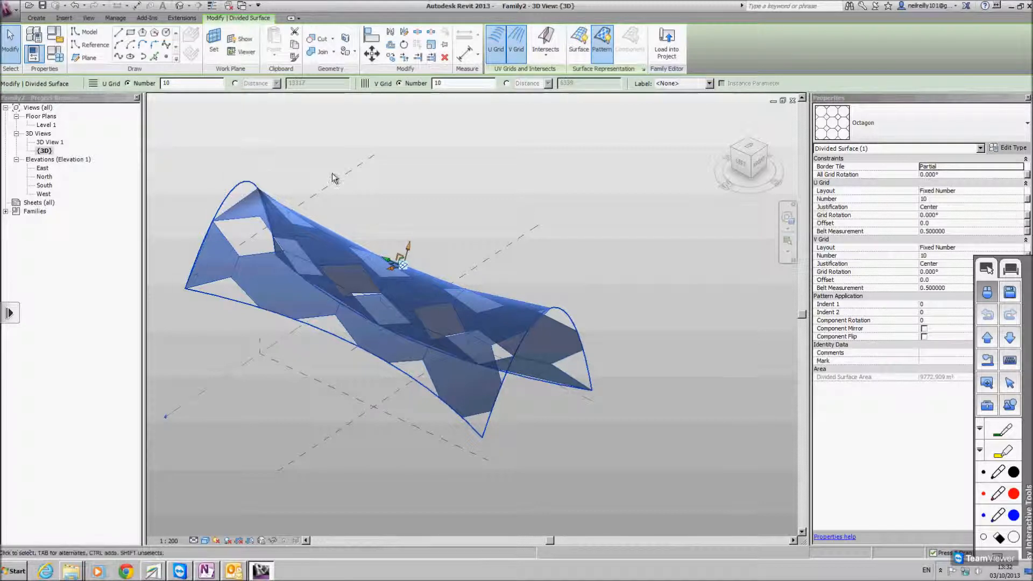
pyautogui.click(546, 54)
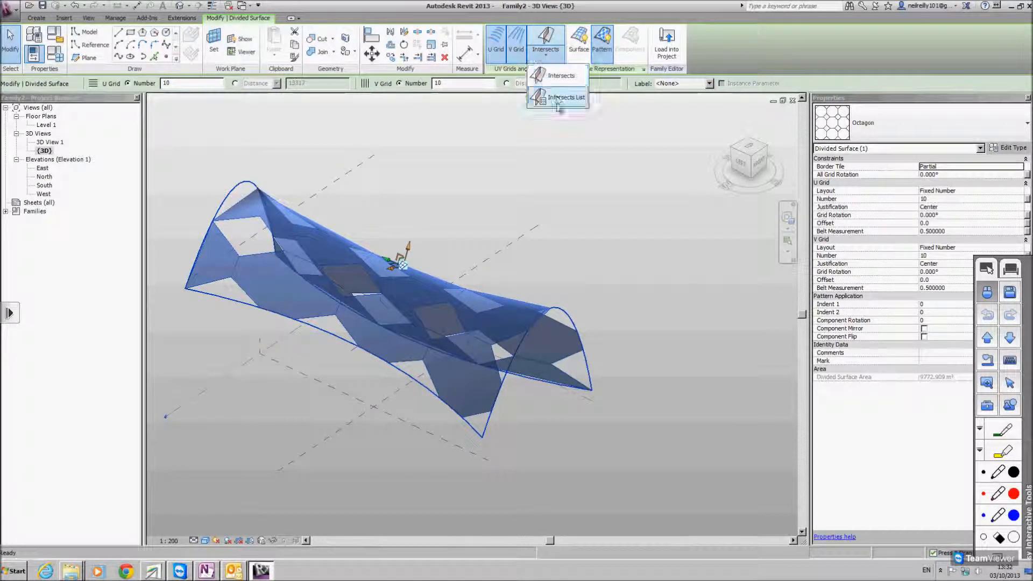
pyautogui.click(558, 98)
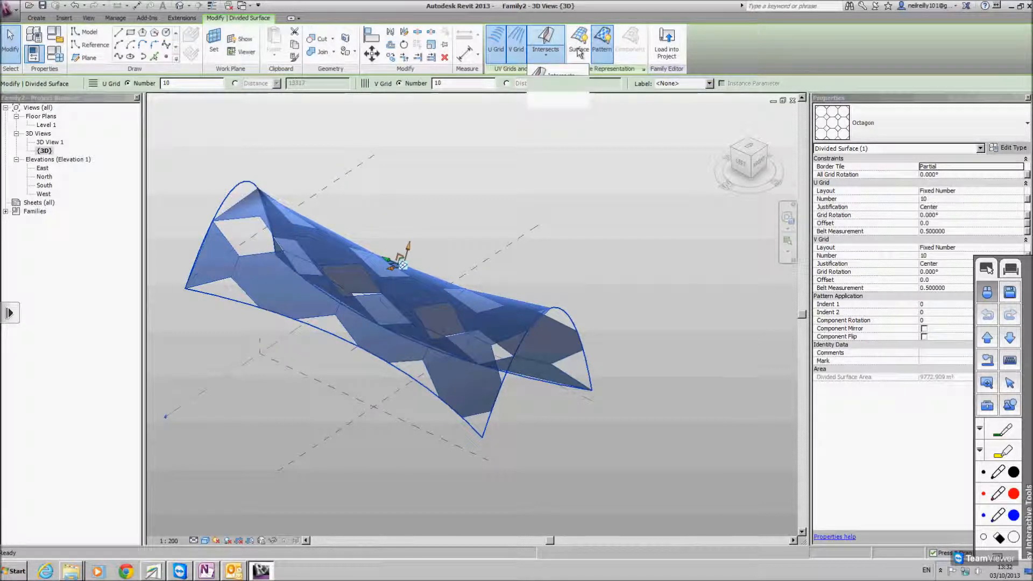
pyautogui.click(569, 296)
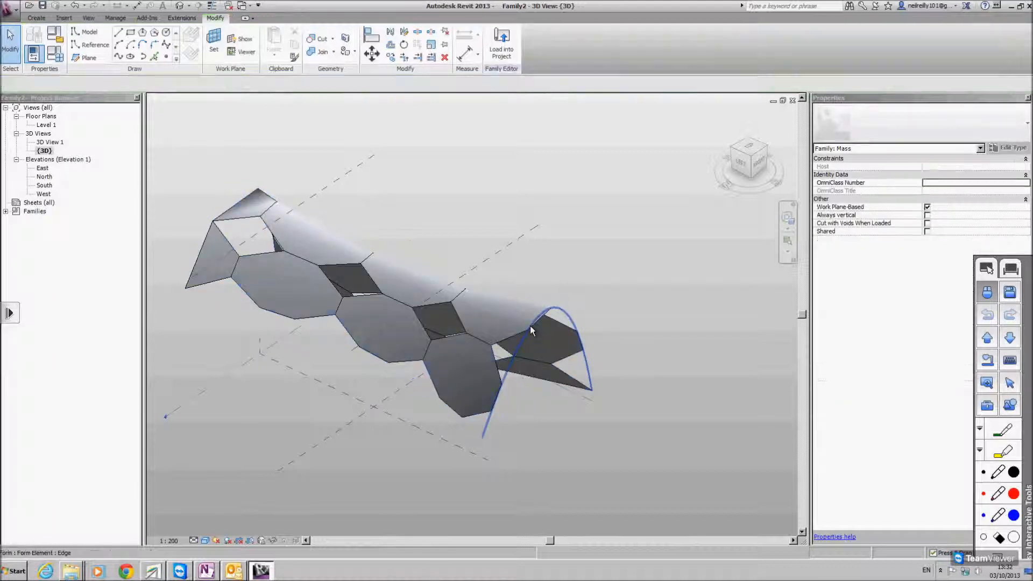
# - Delete the octagon-patterned divided surface from the form and display the plain form in X-Ray mode
pyautogui.click(479, 342)
pyautogui.press('Delete')
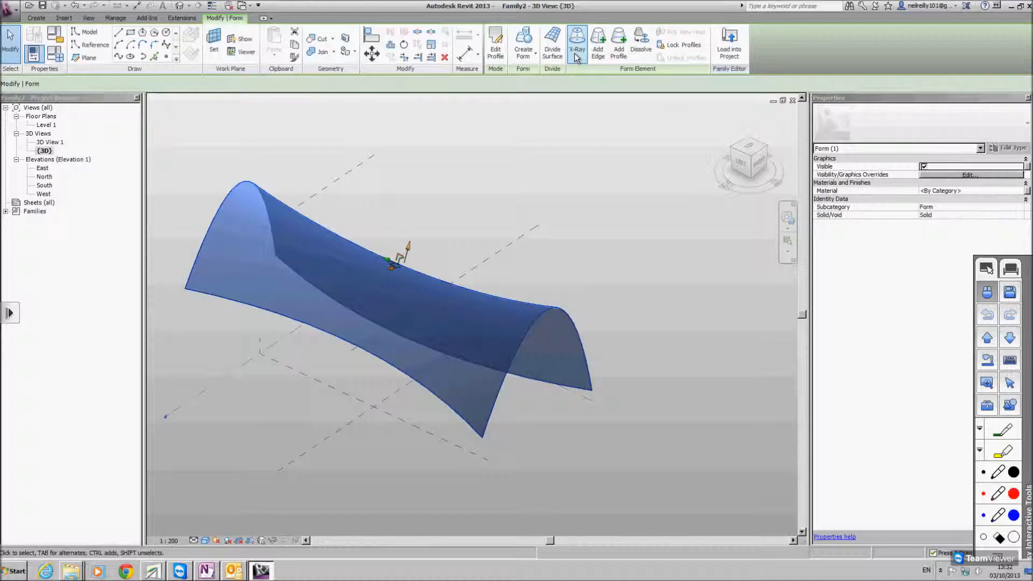
pyautogui.click(574, 50)
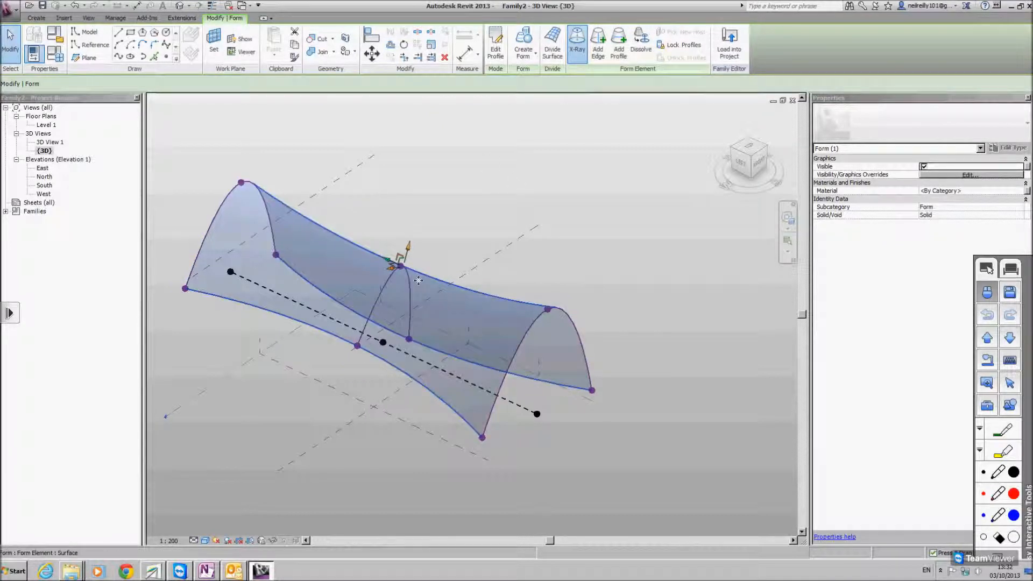
pyautogui.moveTo(387, 321)
pyautogui.keyDown('shift'); pyautogui.mouseDown(button='middle')
pyautogui.moveTo(417, 321)
pyautogui.moveTo(398, 333)
pyautogui.mouseUp(button='middle'); pyautogui.keyUp('shift')
pyautogui.click(413, 207)
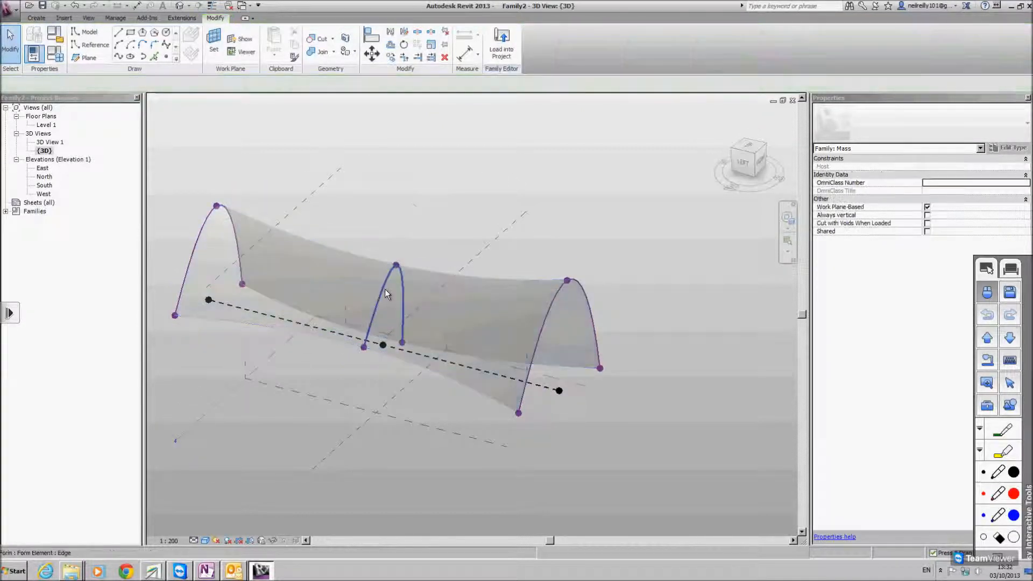
# - Pull the form's middle arched profile slightly along its length, away from the Bottom reference plane
pyautogui.click(396, 266)
pyautogui.moveTo(409, 268)
pyautogui.mouseDown()
pyautogui.moveTo(335, 245)
pyautogui.moveTo(405, 254)
pyautogui.mouseUp()
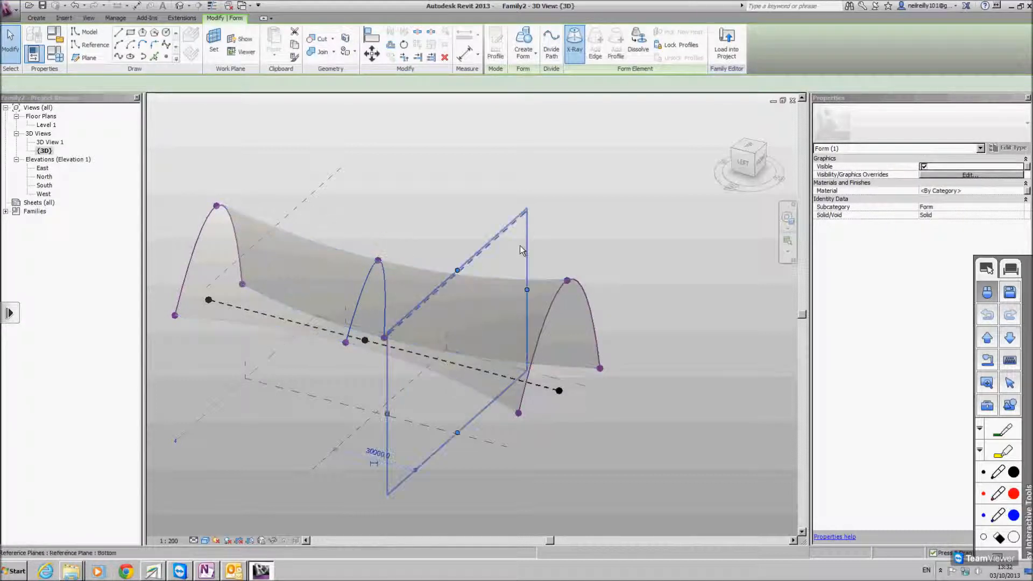
pyautogui.click(521, 250)
pyautogui.click(573, 271)
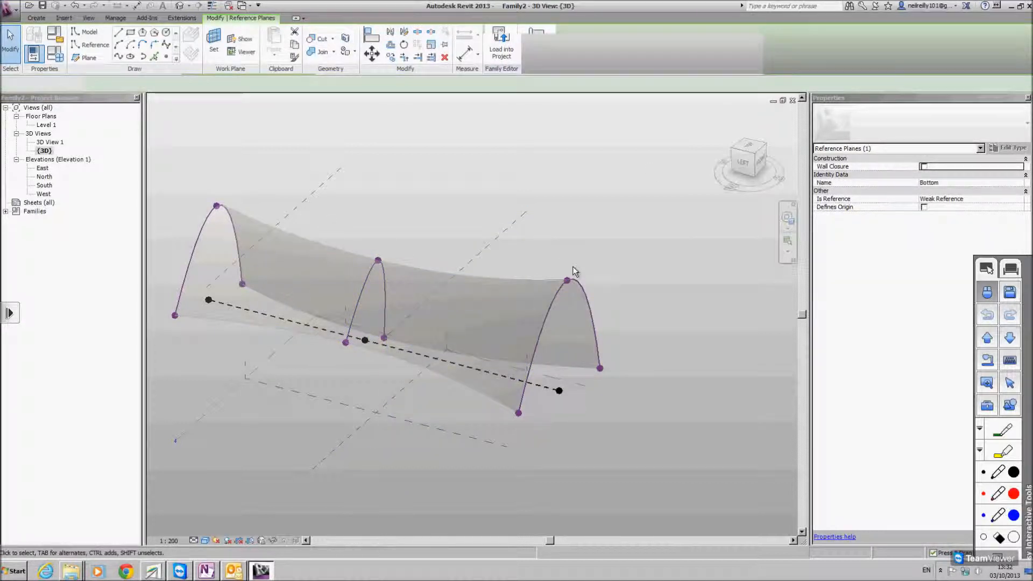
# - Check the reshaped X-Ray form in the Level 1 floor plan and switch back to the WFP-RAC2013m-12-MassingZ project views
pyautogui.click(396, 249)
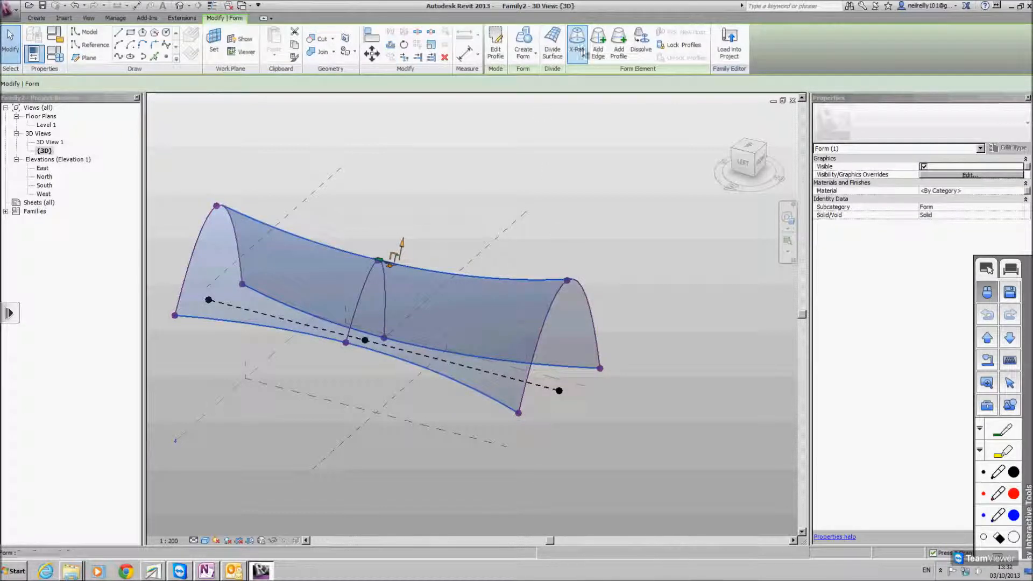
pyautogui.click(577, 42)
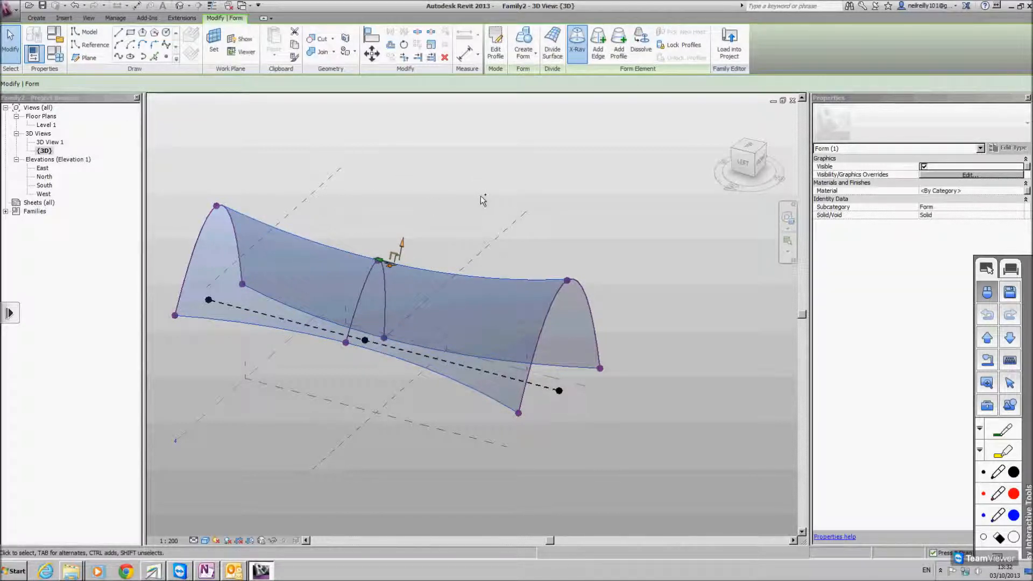
pyautogui.hotkey('ctrl', 'Tab')
pyautogui.scroll(-2, 434, 212)
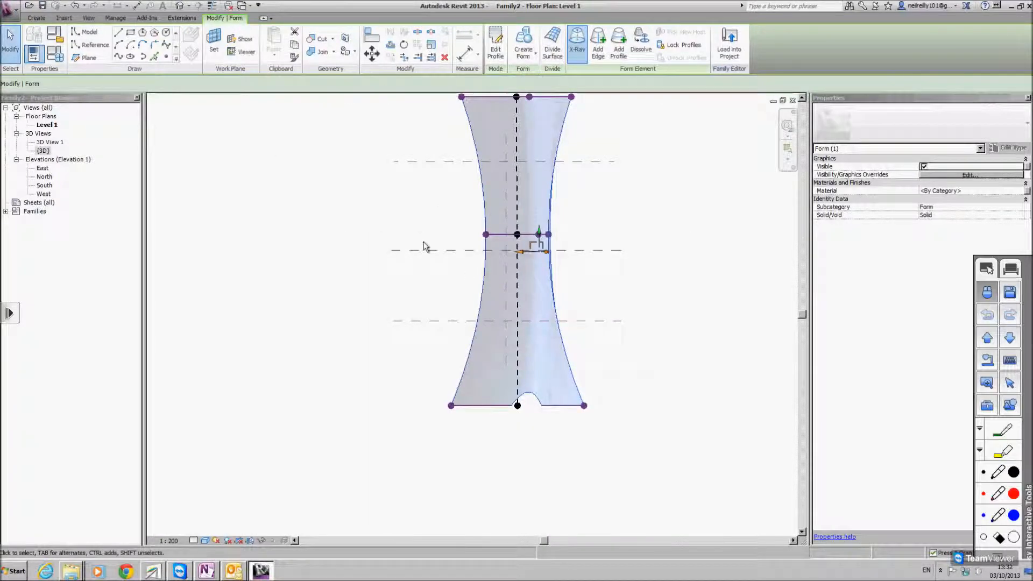
pyautogui.moveTo(436, 188); pyautogui.dragTo(423, 259, button='middle')
pyautogui.hotkey('ctrl', 'Tab')
pyautogui.hotkey('ctrl', 'Tab')
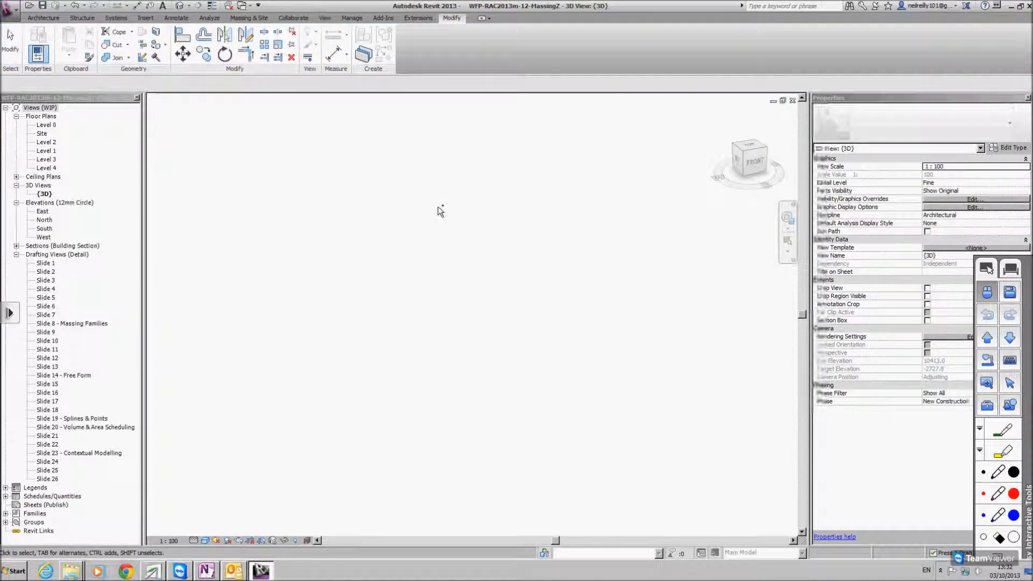
pyautogui.hotkey('ctrl', 'Tab')
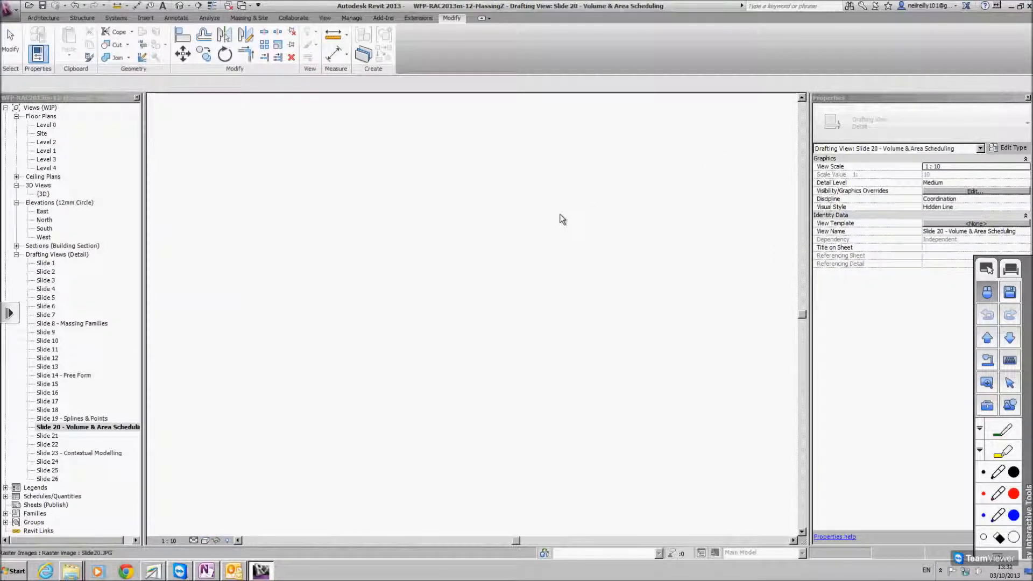
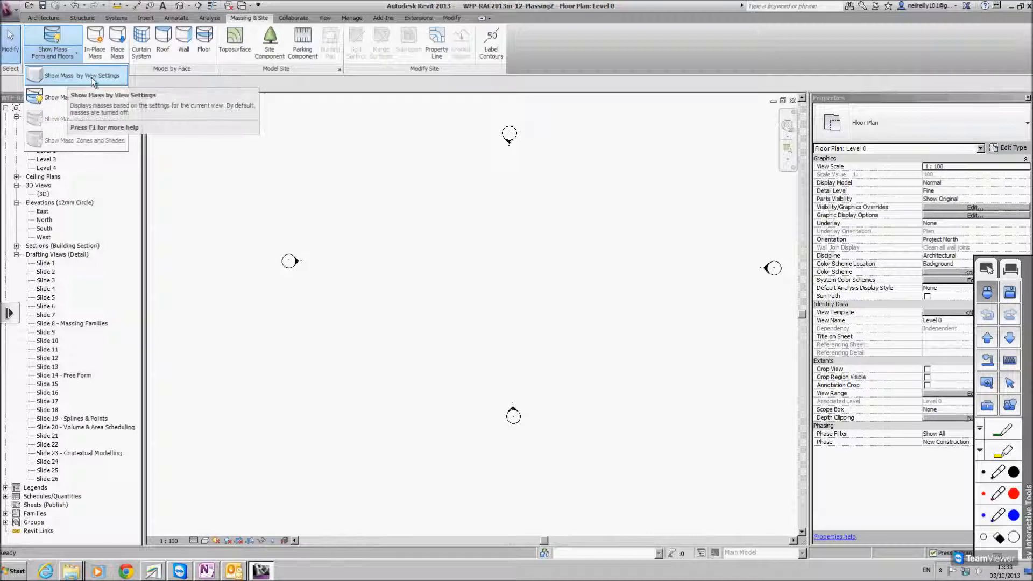
# - Toggle the mass display between Show Mass by View Settings and Show Mass Form and Floors, ending on Show Mass by View Settings
pyautogui.click(91, 81)
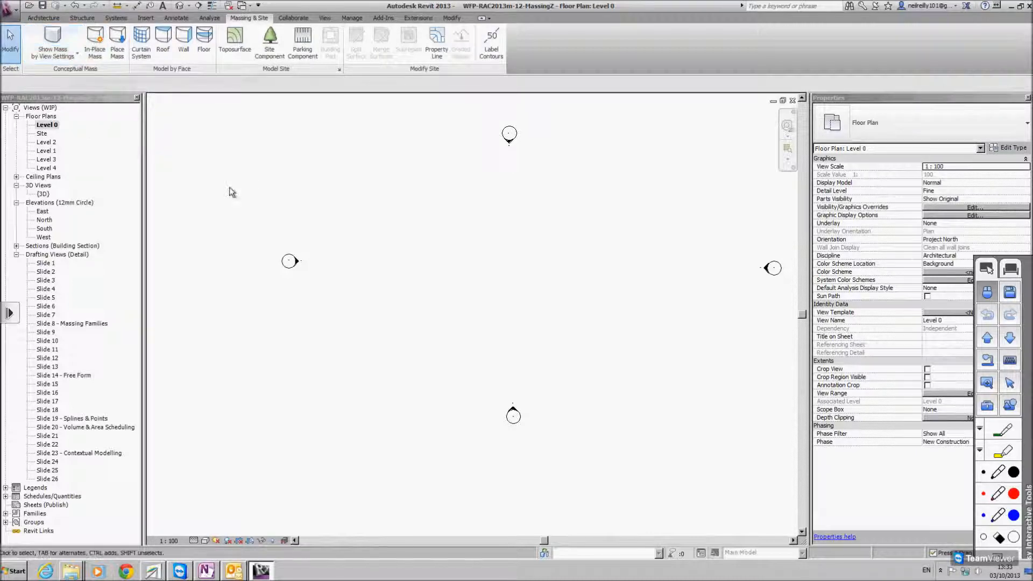
pyautogui.click(57, 54)
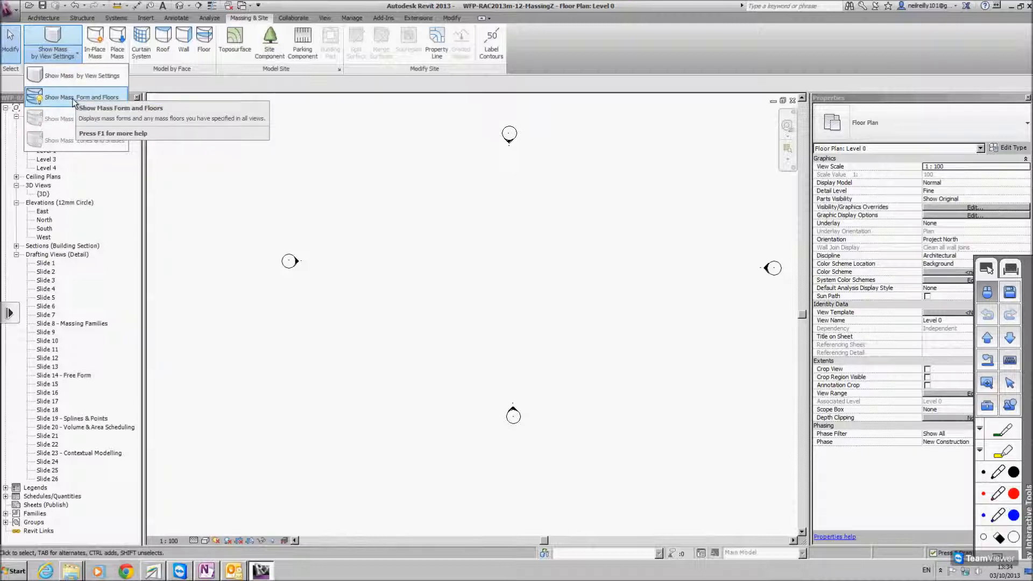
pyautogui.click(72, 98)
pyautogui.click(78, 56)
pyautogui.click(65, 96)
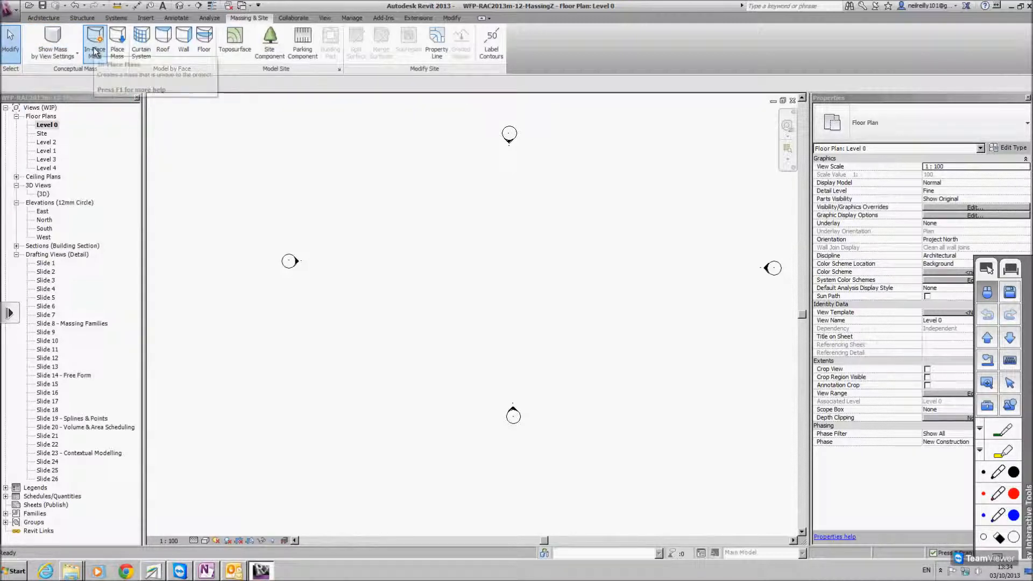
# - Start a new in-place mass in the Level 0 floor plan and dismiss the Show Mass notice
pyautogui.click(95, 52)
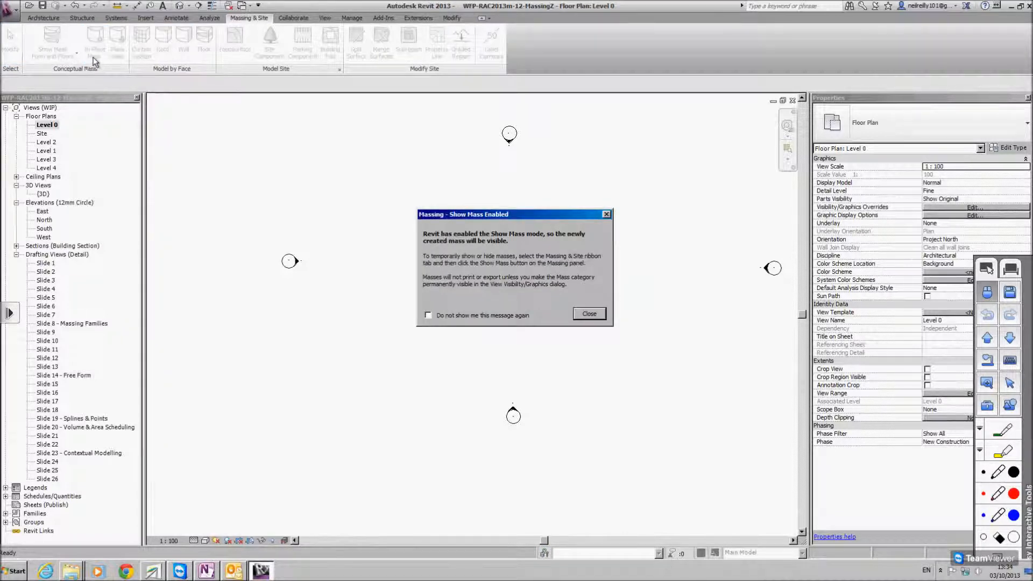
pyautogui.click(589, 314)
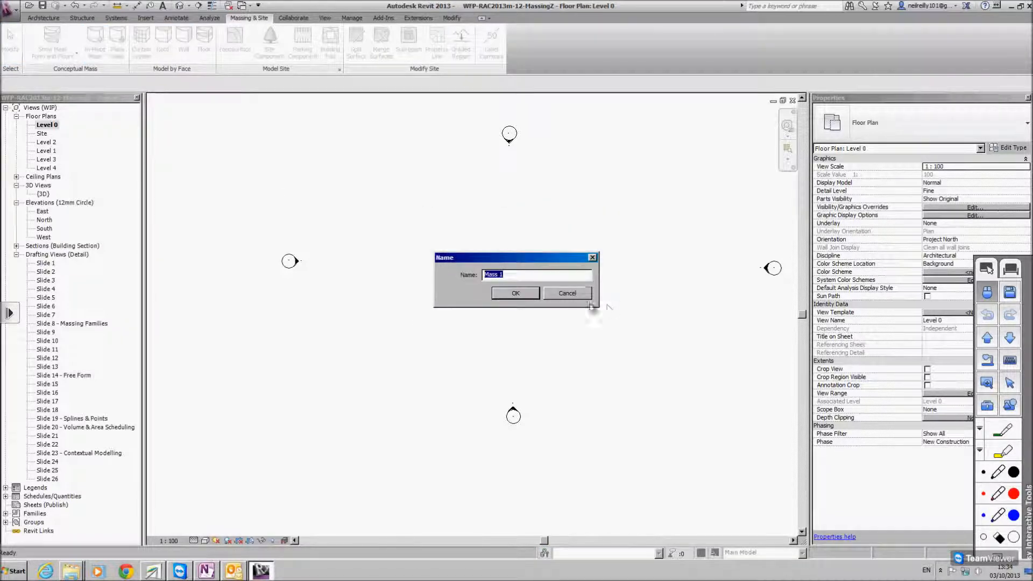
# - Cancel naming the mass and switch the mass display to Show Mass by View Settings
pyautogui.click(567, 293)
pyautogui.click(72, 62)
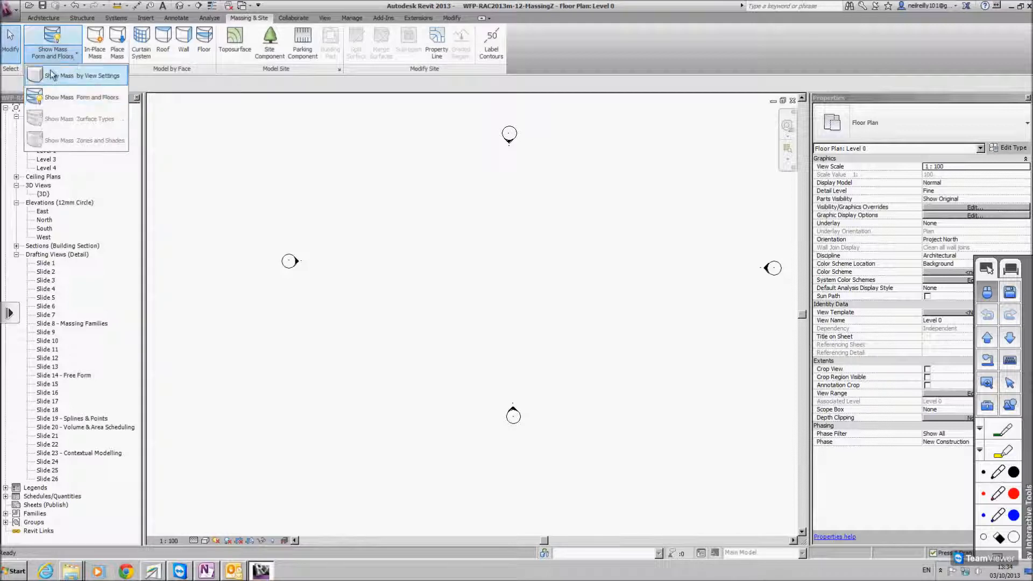
pyautogui.click(63, 75)
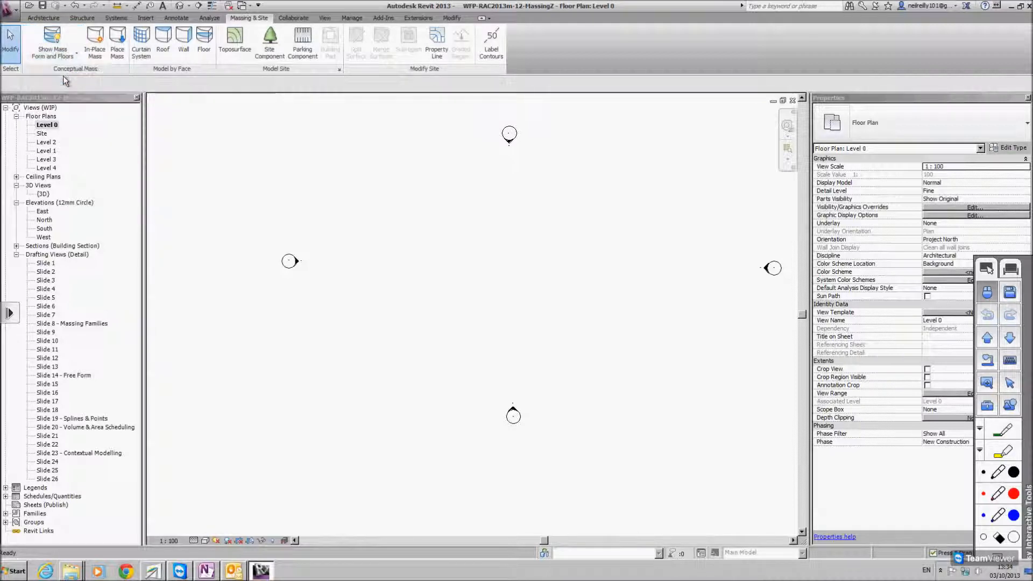
# - Start a new in-place mass named Building 1
pyautogui.click(99, 56)
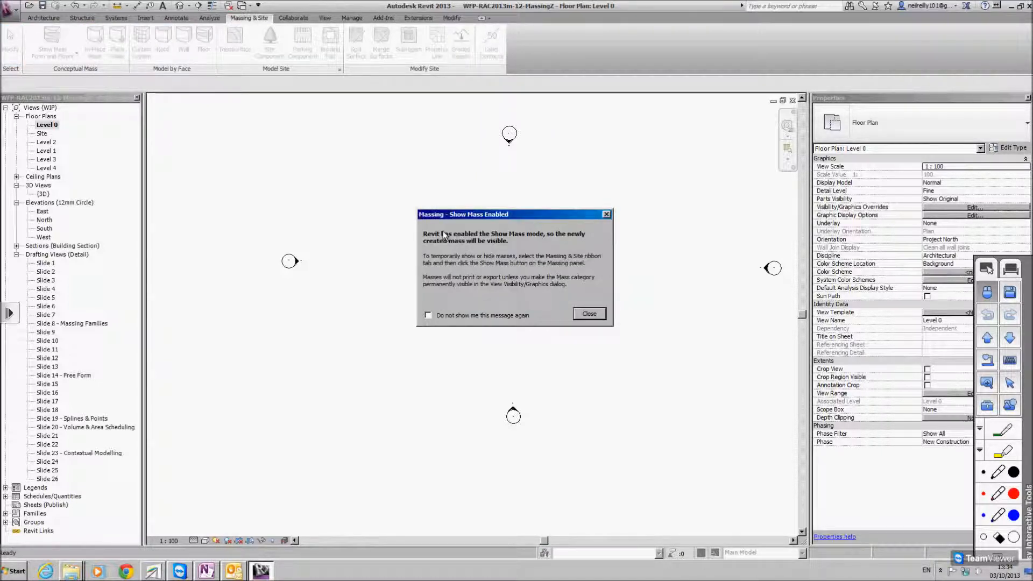
pyautogui.click(589, 314)
pyautogui.write('Building 1')
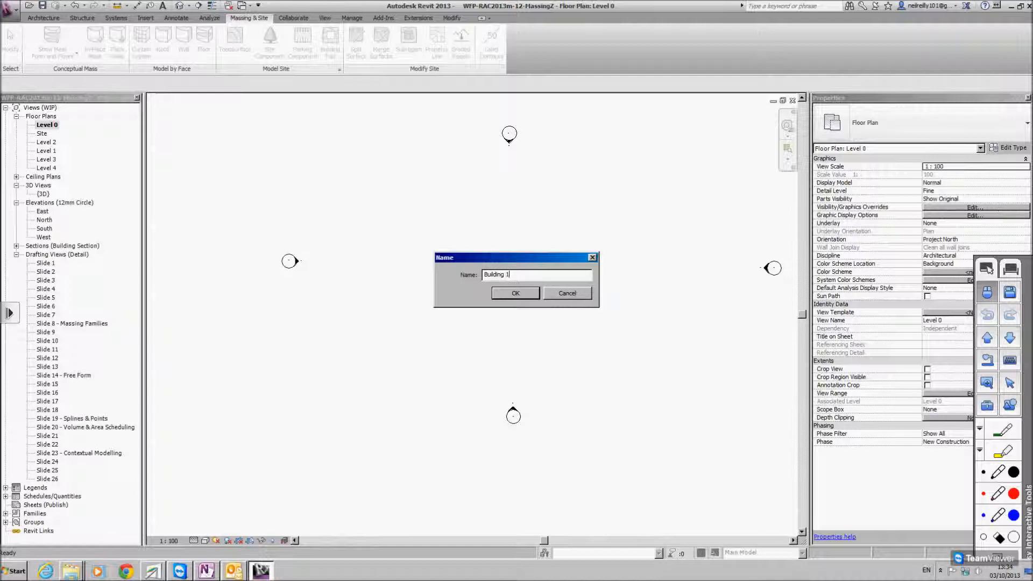
pyautogui.press('Return')
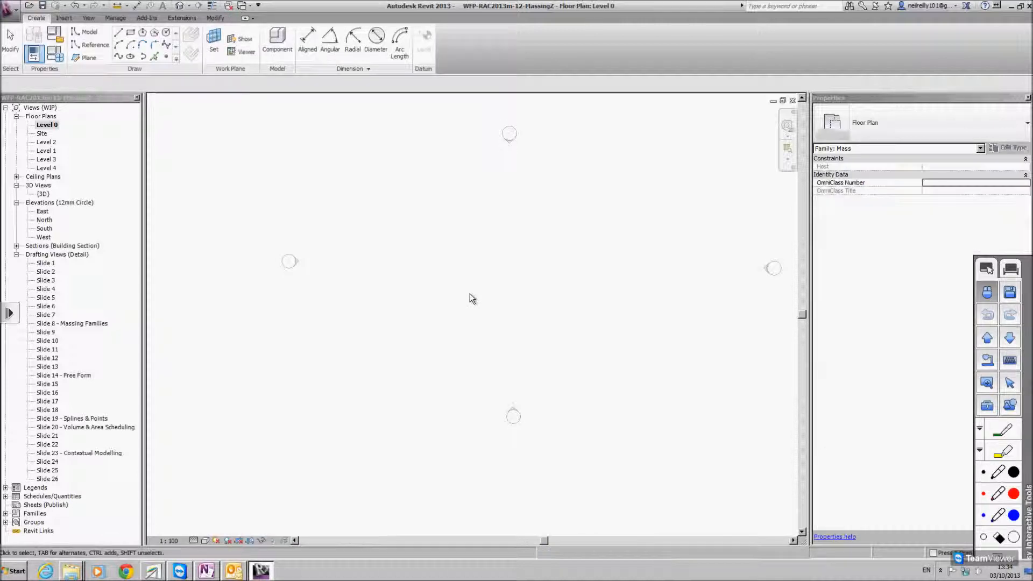
# - Sketch a rectangle with model lines between the elevation markers in the Level 0 plan
pyautogui.moveTo(523, 263); pyautogui.dragTo(421, 274, button='middle')
pyautogui.scroll(1, 412, 265)
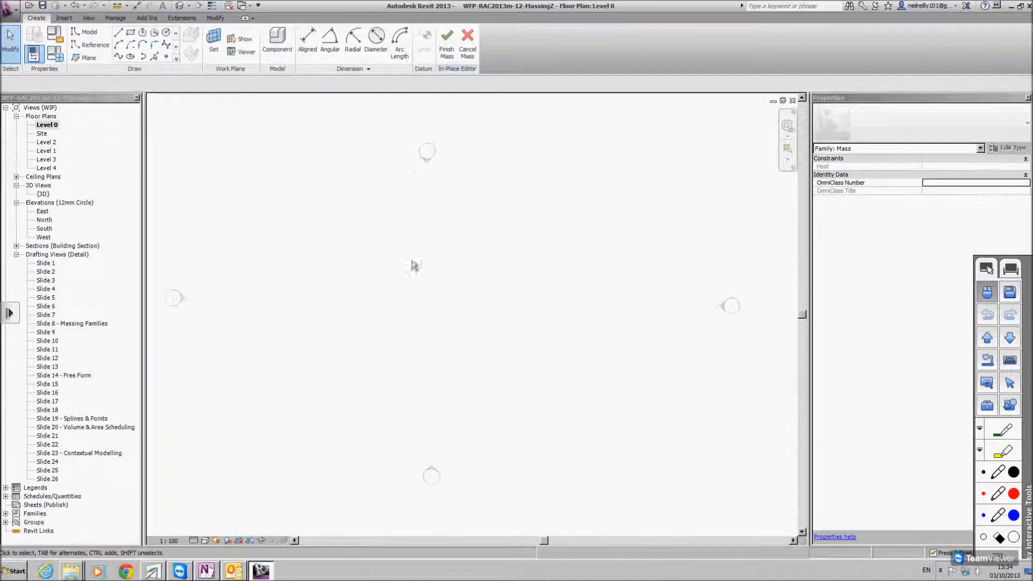
pyautogui.click(130, 32)
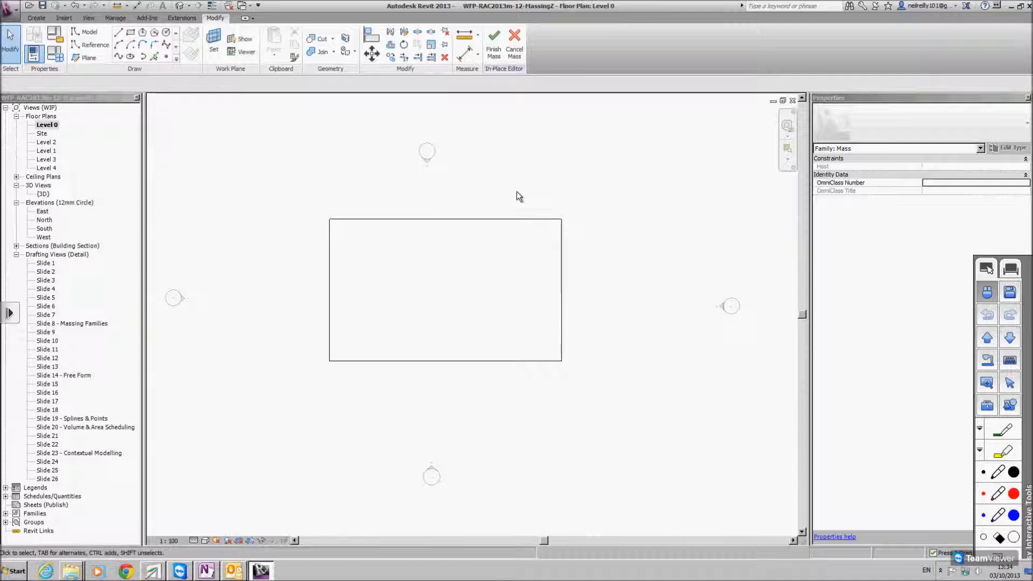
# - Make the Mass category visible in the Level 0 visibility/graphics overrides and expand its subcategories
pyautogui.press('v')
pyautogui.press('g')
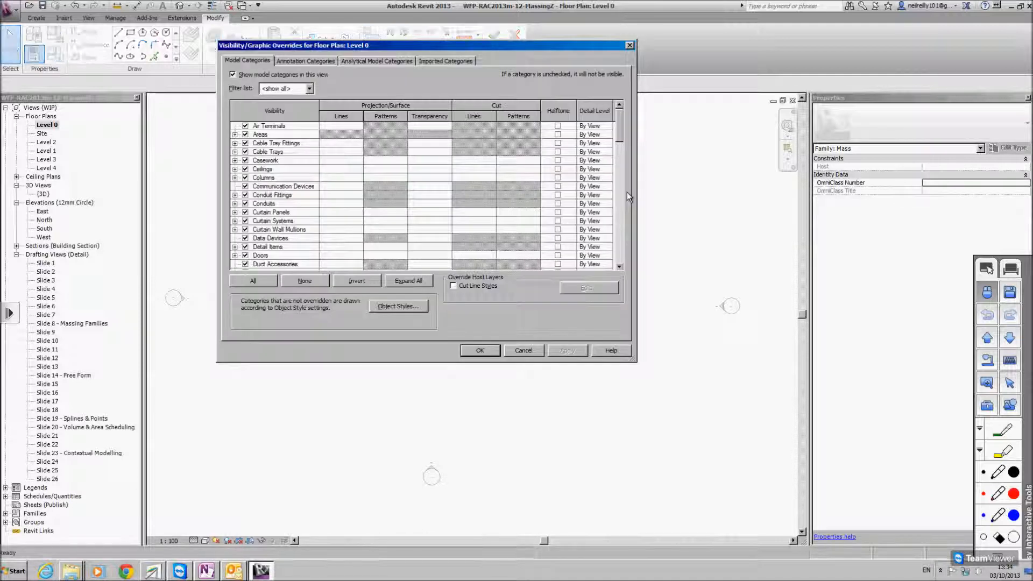
pyautogui.click(274, 221)
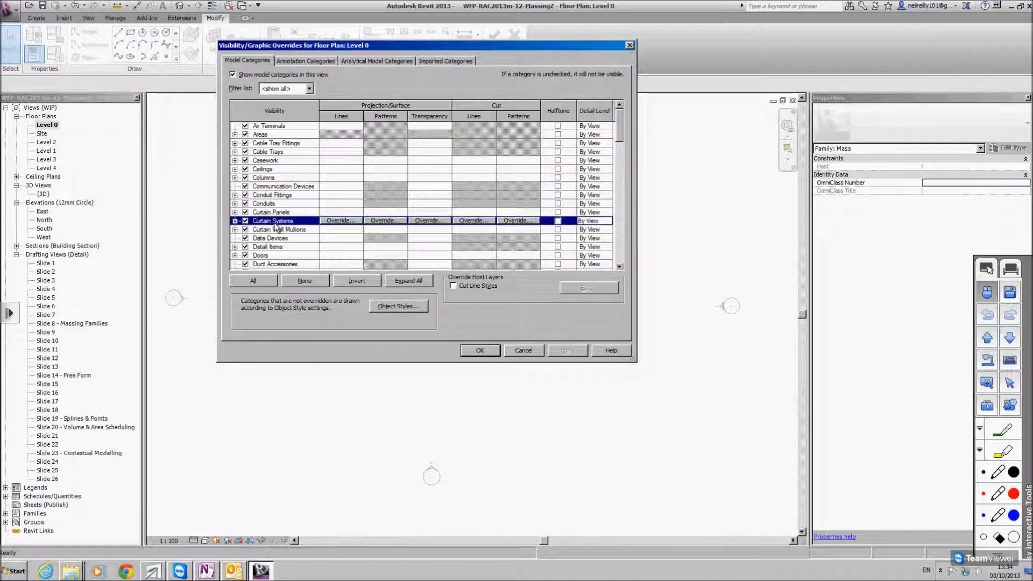
pyautogui.scroll(-8, 276, 227)
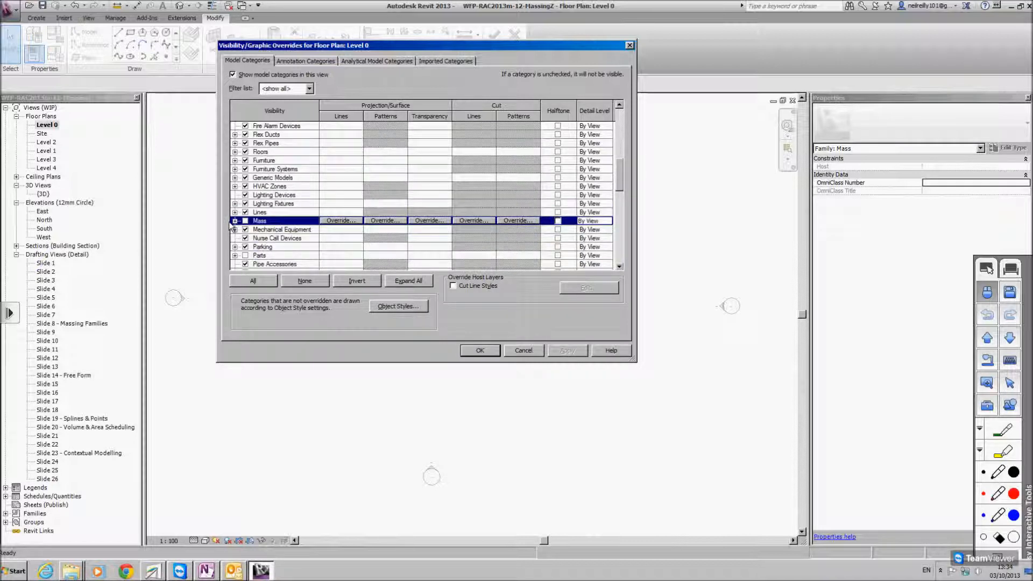
pyautogui.click(235, 221)
pyautogui.click(246, 135)
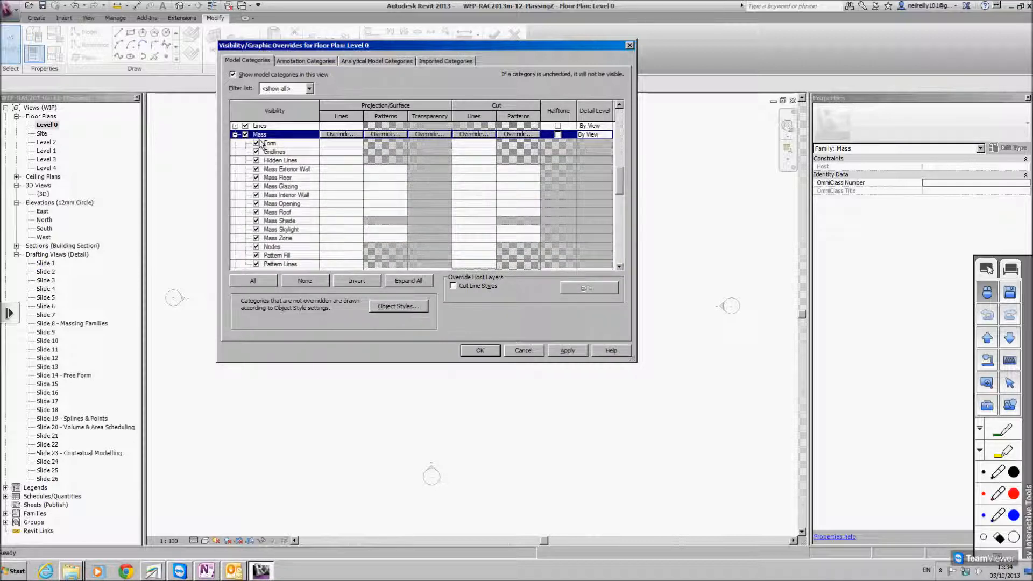
# - Override the projection line colour of the Mass Form subcategory with Magenta and apply the view overrides
pyautogui.click(270, 143)
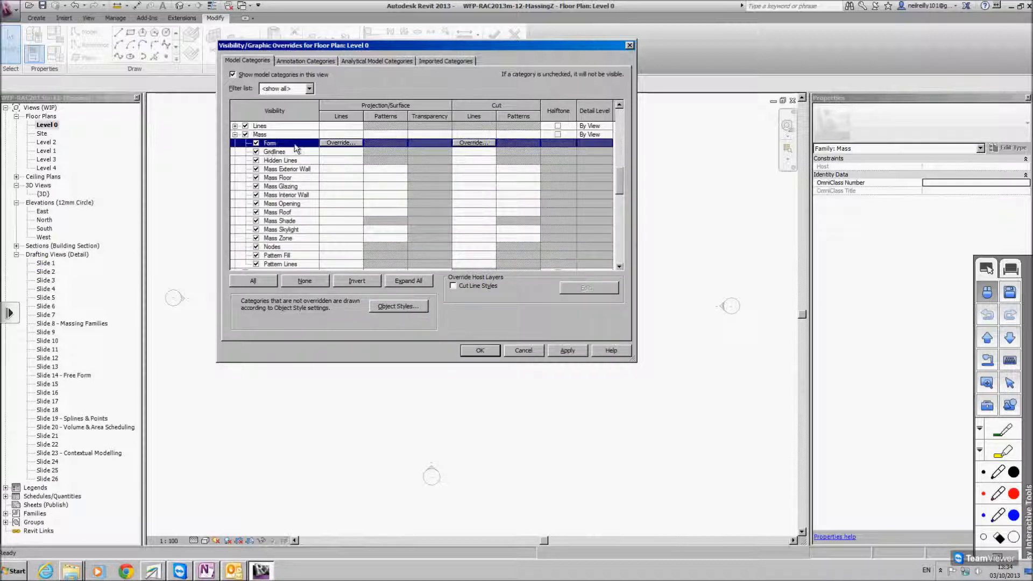
pyautogui.click(340, 142)
pyautogui.click(449, 197)
pyautogui.click(399, 212)
pyautogui.click(473, 295)
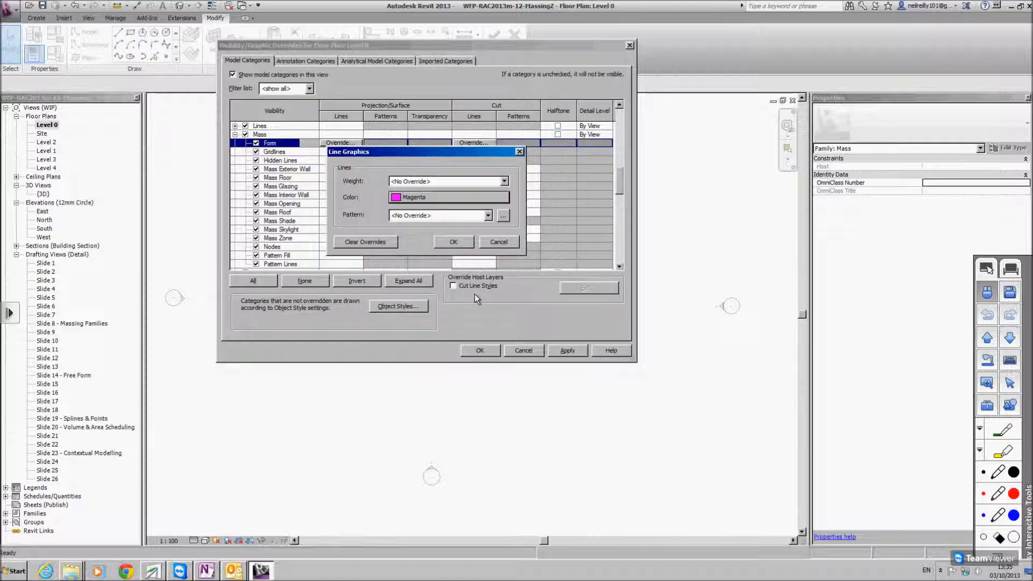
pyautogui.click(452, 244)
pyautogui.click(487, 351)
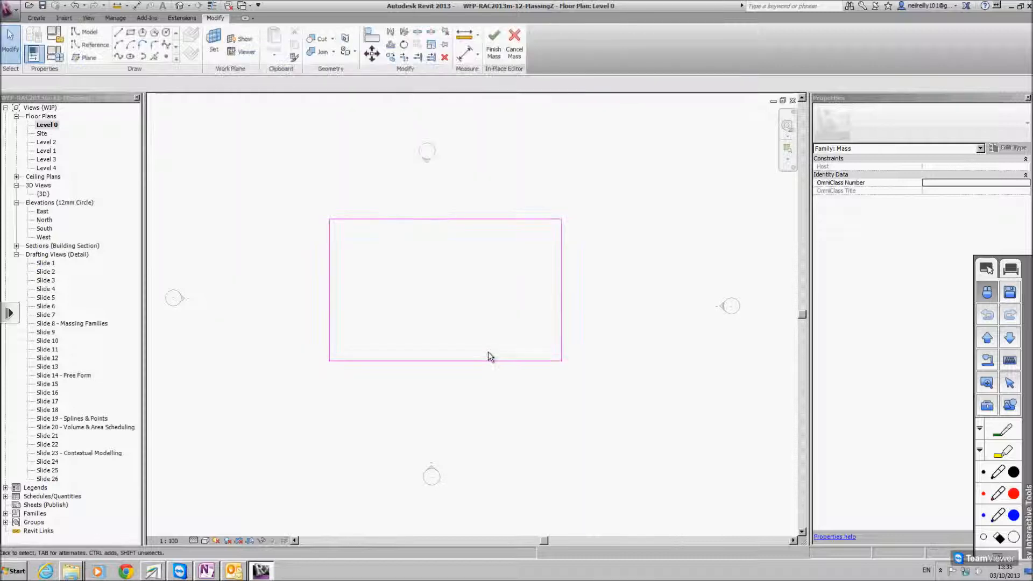
# - Delete the whole chain of lines forming the rectangle
pyautogui.press('Tab')
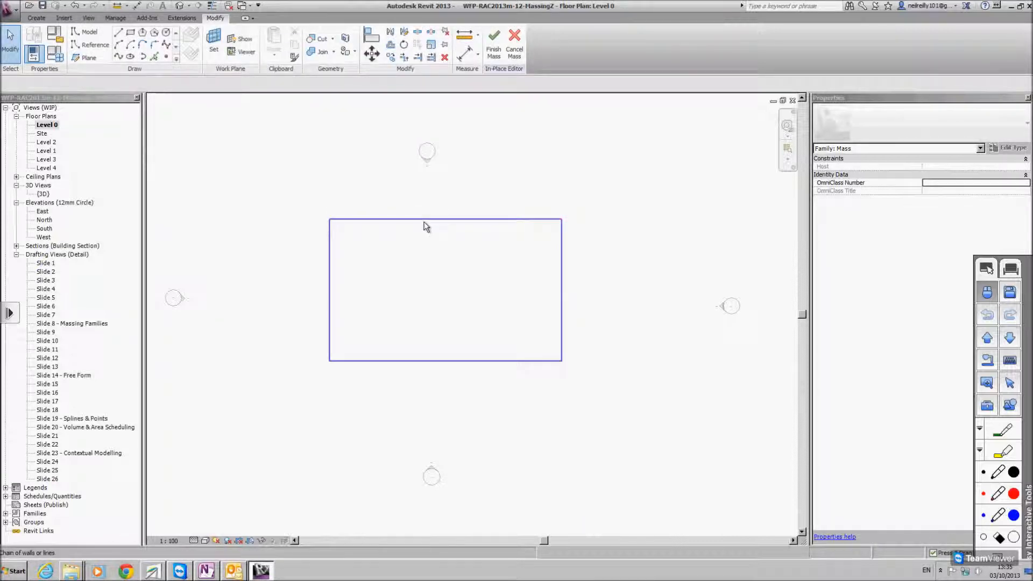
pyautogui.click(428, 219)
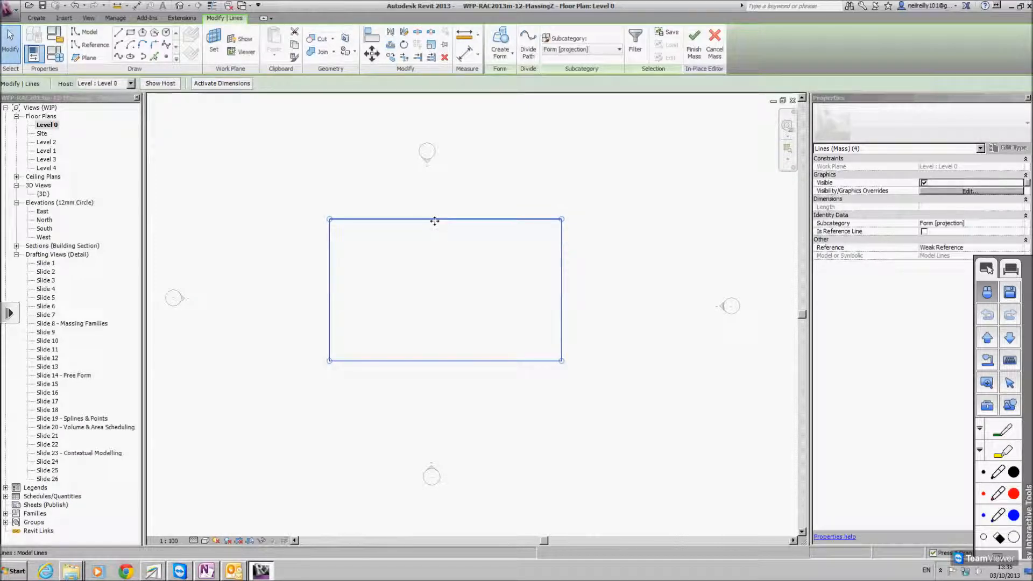
pyautogui.press('Delete')
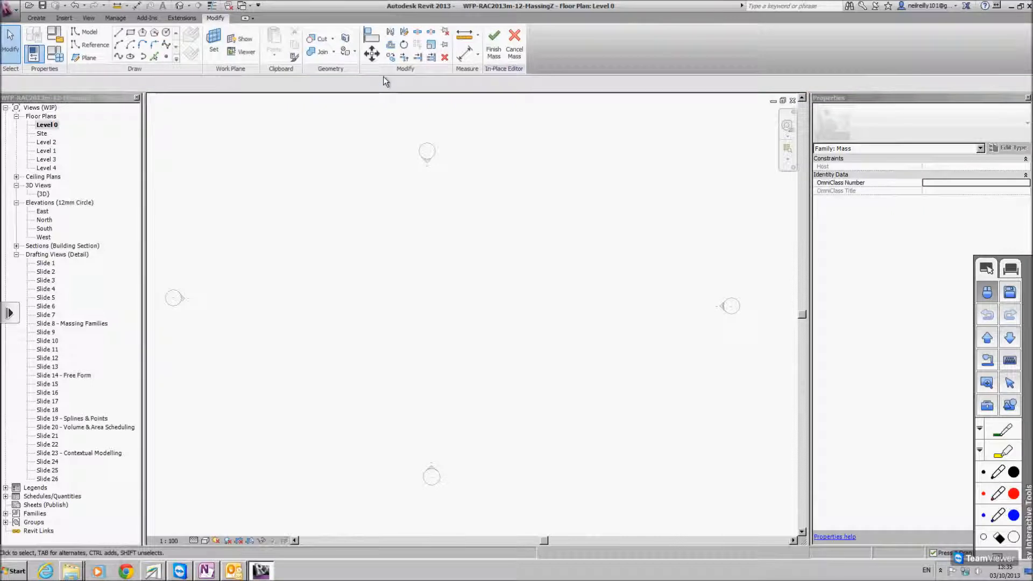
pyautogui.click(119, 32)
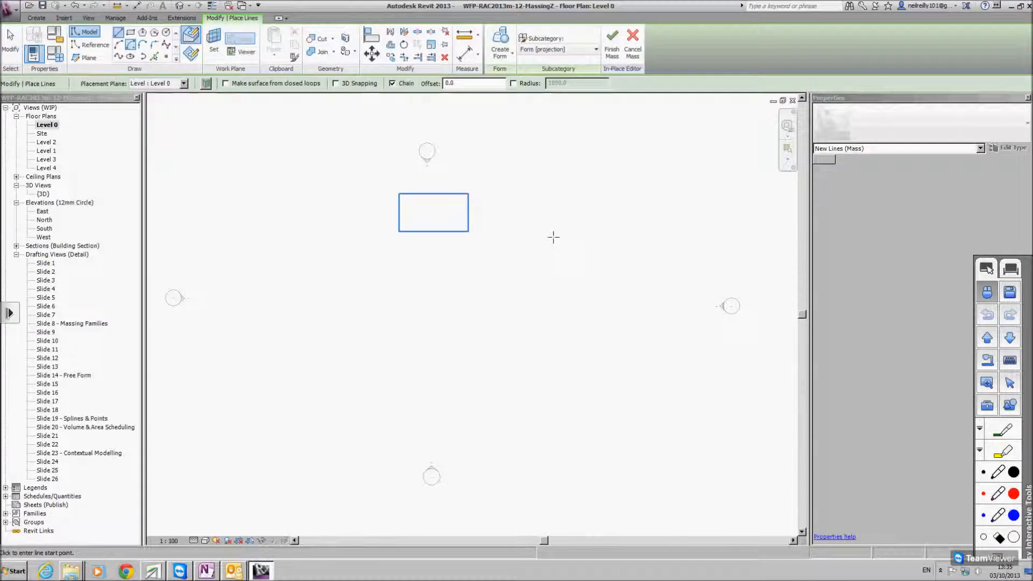
pyautogui.click(553, 237)
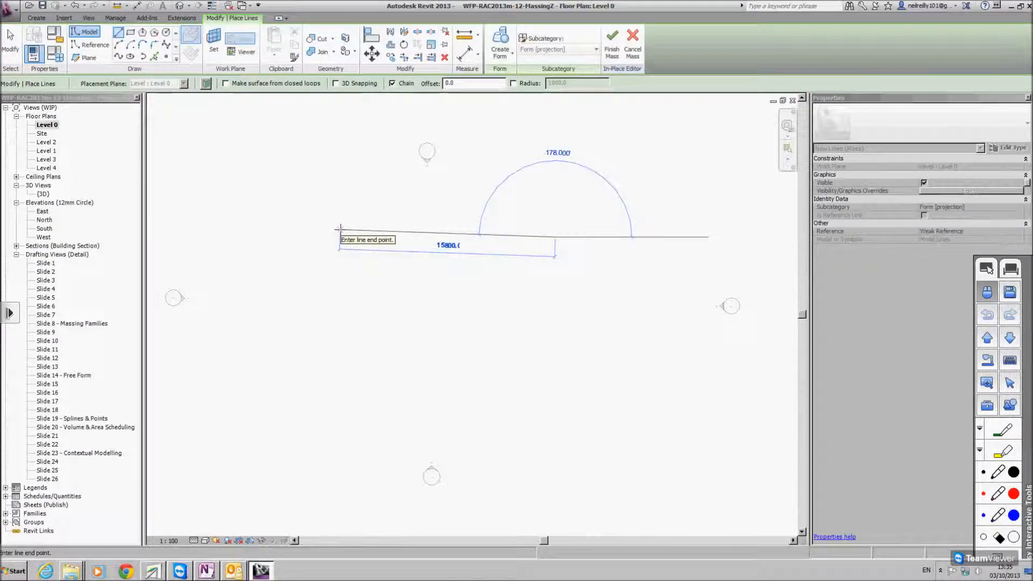
pyautogui.write('35000')
pyautogui.press('Return')
pyautogui.press('Escape')
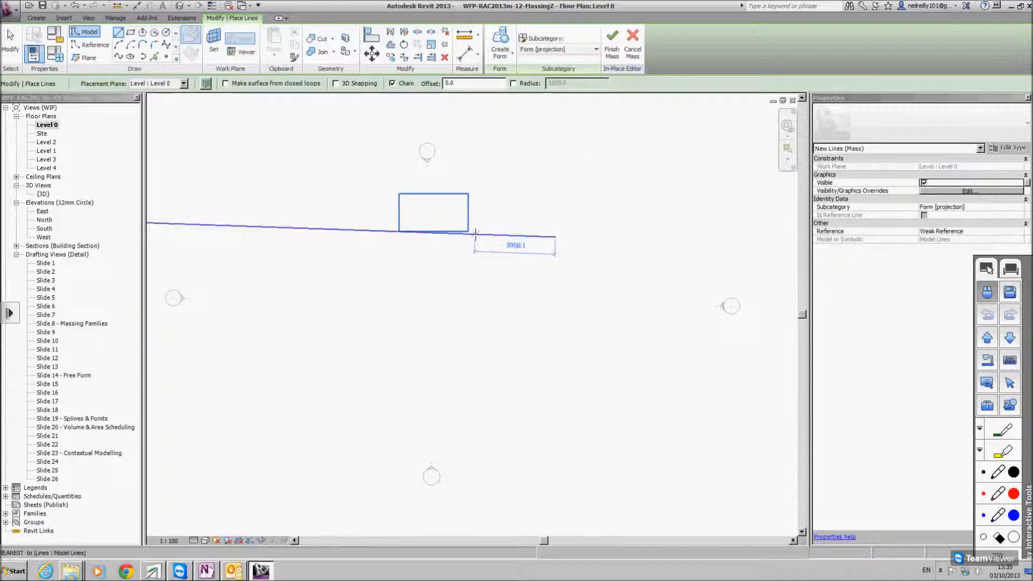
pyautogui.press('Escape')
pyautogui.click(476, 235)
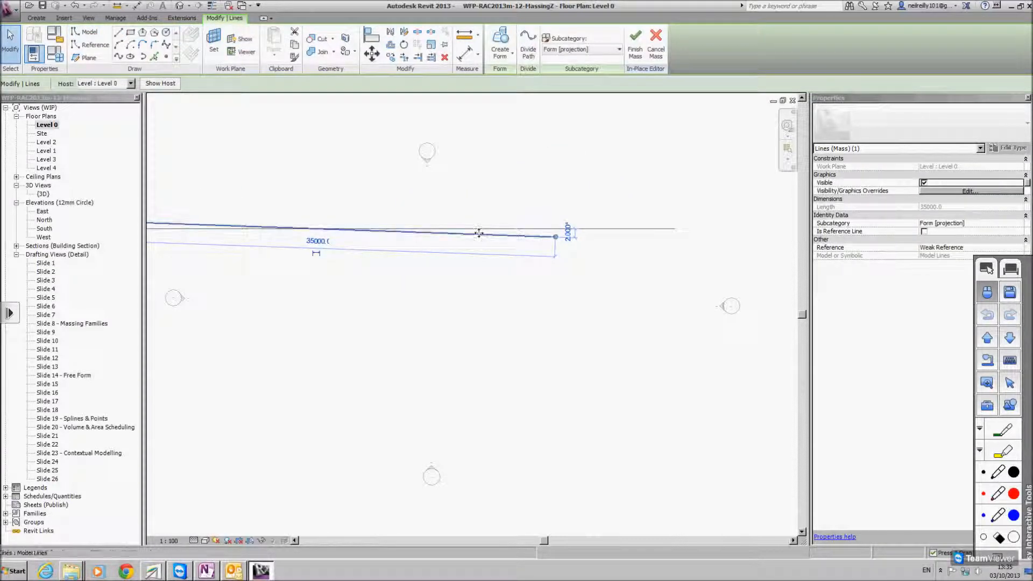
pyautogui.press('Delete')
# - Draw a 35 m horizontal model line and an 11 m line perpendicular to it down from its left end
pyautogui.press('l')
pyautogui.press('i')
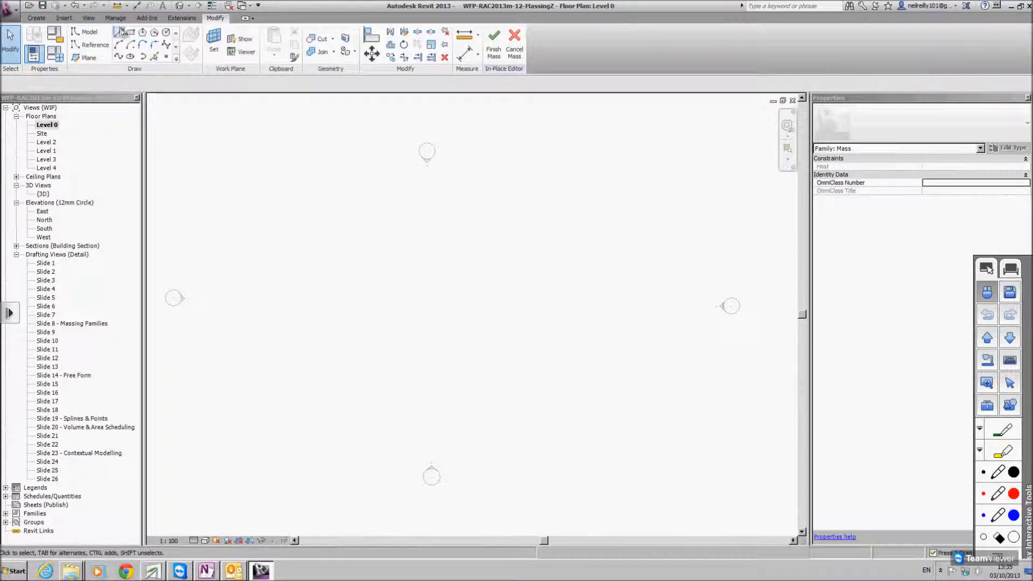
pyautogui.click(567, 240)
pyautogui.write('35m')
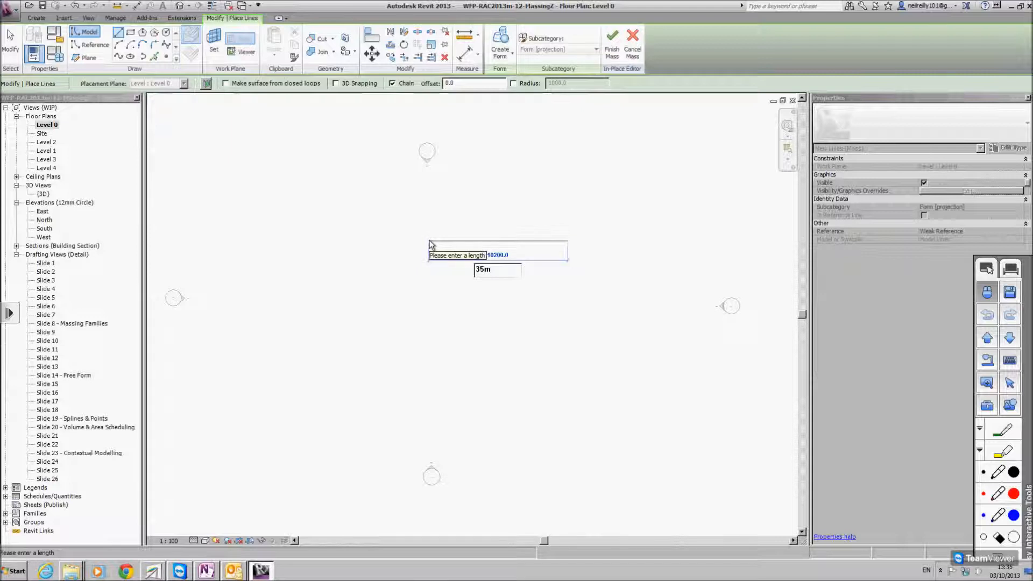
pyautogui.press('Return')
pyautogui.scroll(-1, 292, 312)
pyautogui.moveTo(364, 307); pyautogui.dragTo(635, 257, button='middle')
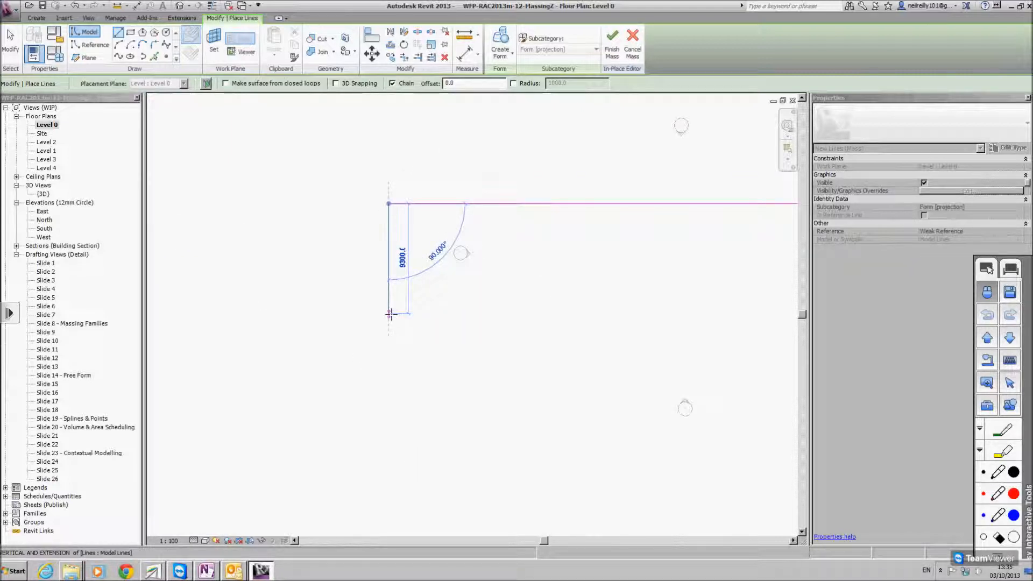
pyautogui.write('11m')
pyautogui.press('Return')
pyautogui.press('Escape')
# - Draw a 15000 line down from the right end of the horizontal line and close the outline with a sloped line
pyautogui.moveTo(595, 250); pyautogui.dragTo(436, 246, button='middle')
pyautogui.click(640, 200)
pyautogui.write('15000')
pyautogui.press('Return')
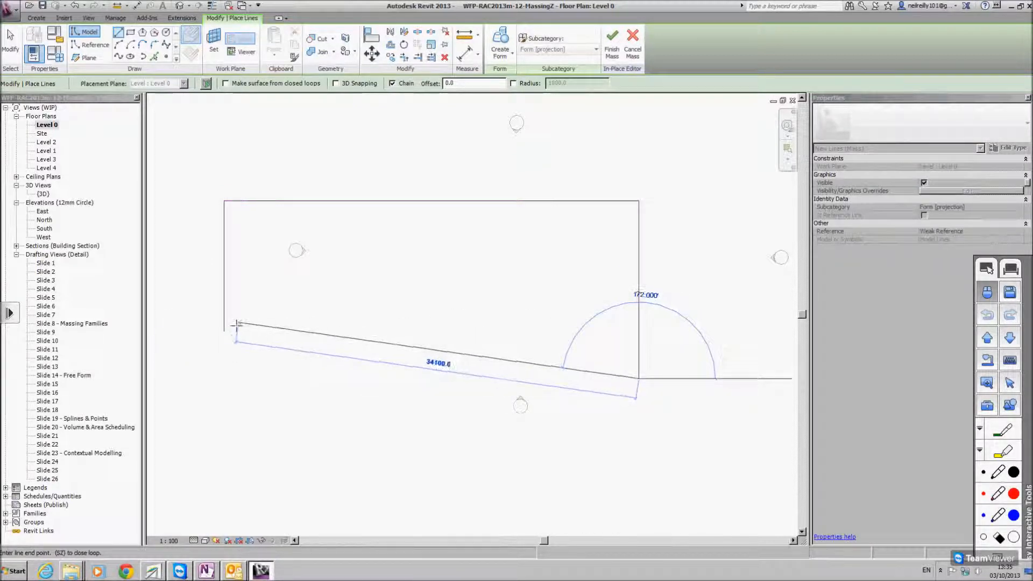
pyautogui.click(225, 329)
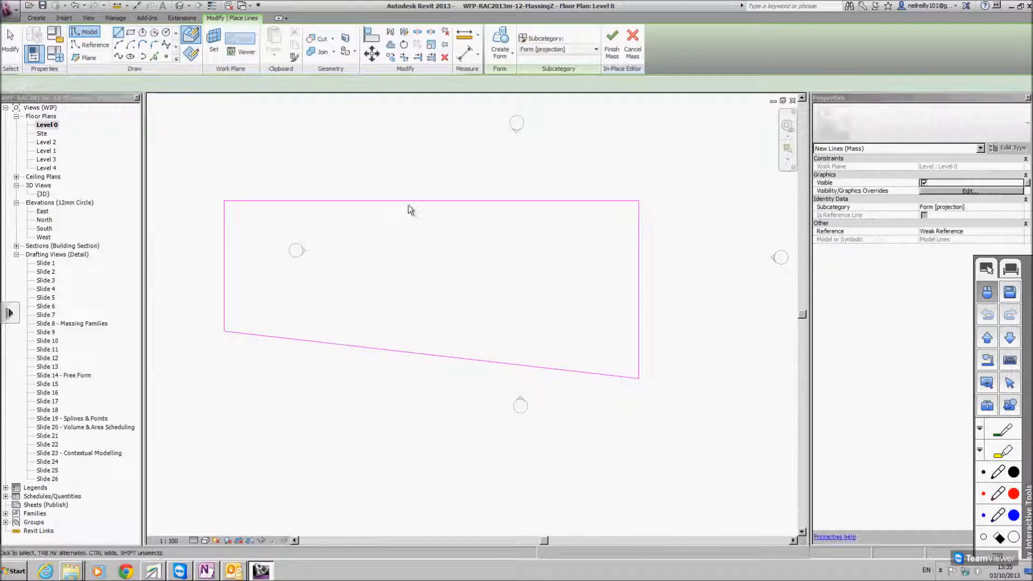
pyautogui.press('Escape')
# - Move the whole four-sided outline to the right and slightly up, roughly between the elevation markers
pyautogui.press('Tab')
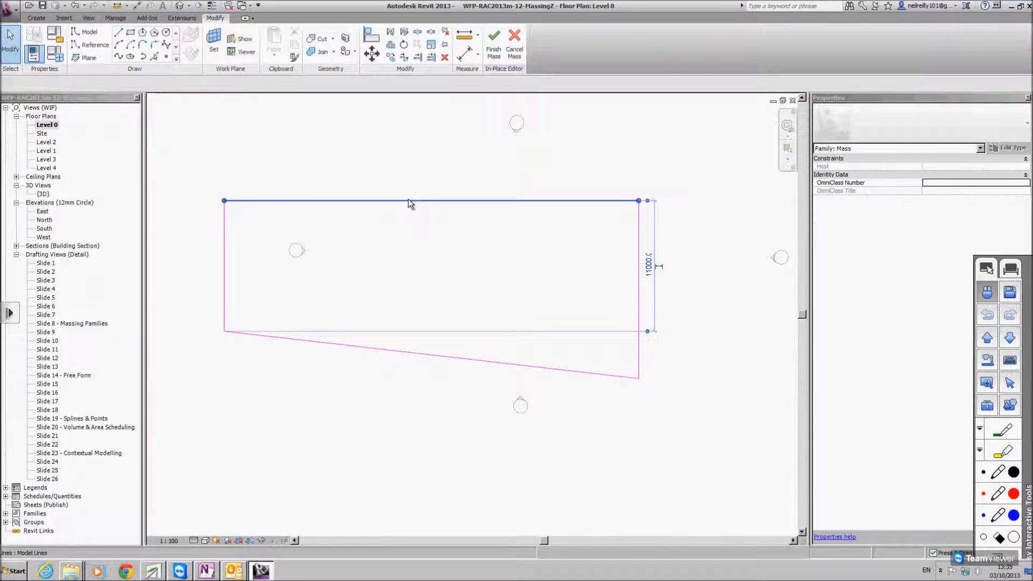
pyautogui.click(410, 202)
pyautogui.moveTo(410, 203); pyautogui.dragTo(516, 182)
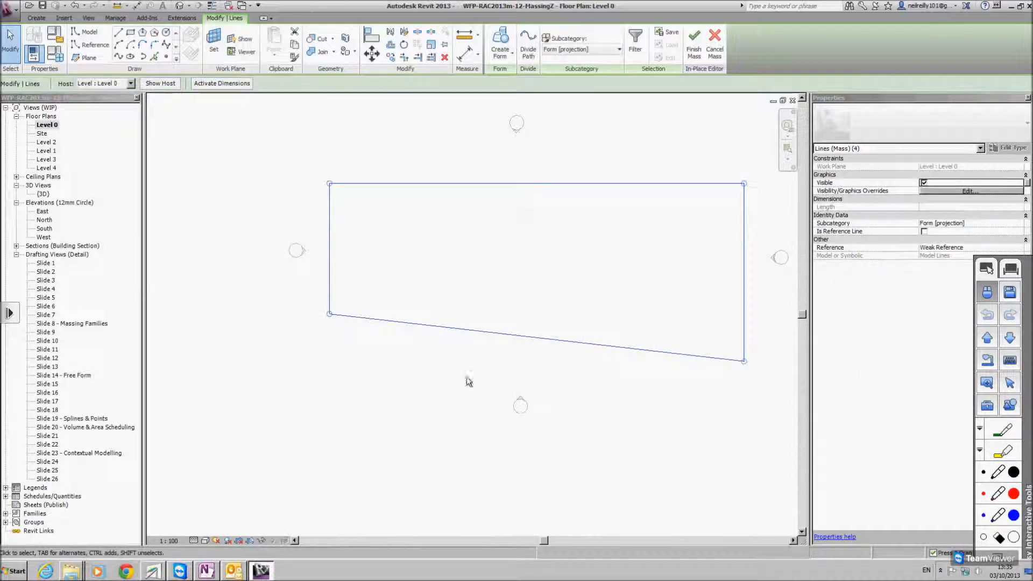
pyautogui.click(561, 267)
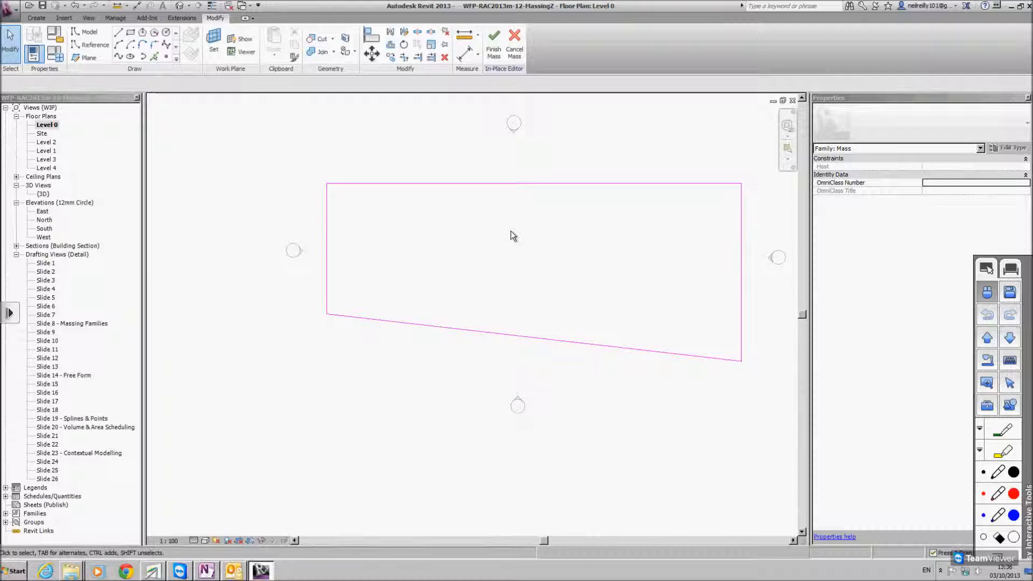
# - Delete the entire four-sided outline from the Level 0 plan
pyautogui.press('Tab')
pyautogui.click(528, 185)
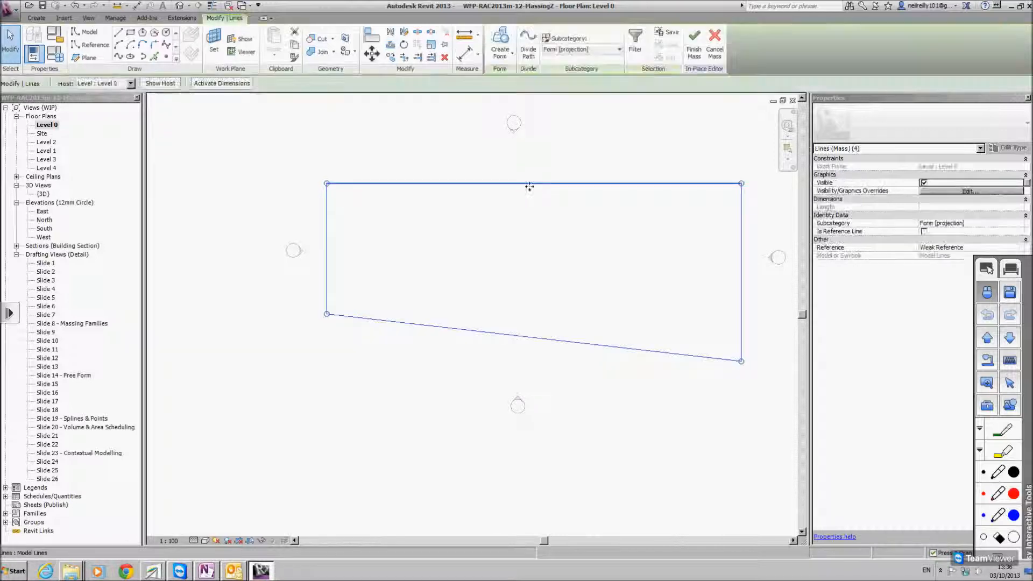
pyautogui.press('Delete')
pyautogui.click(53, 126)
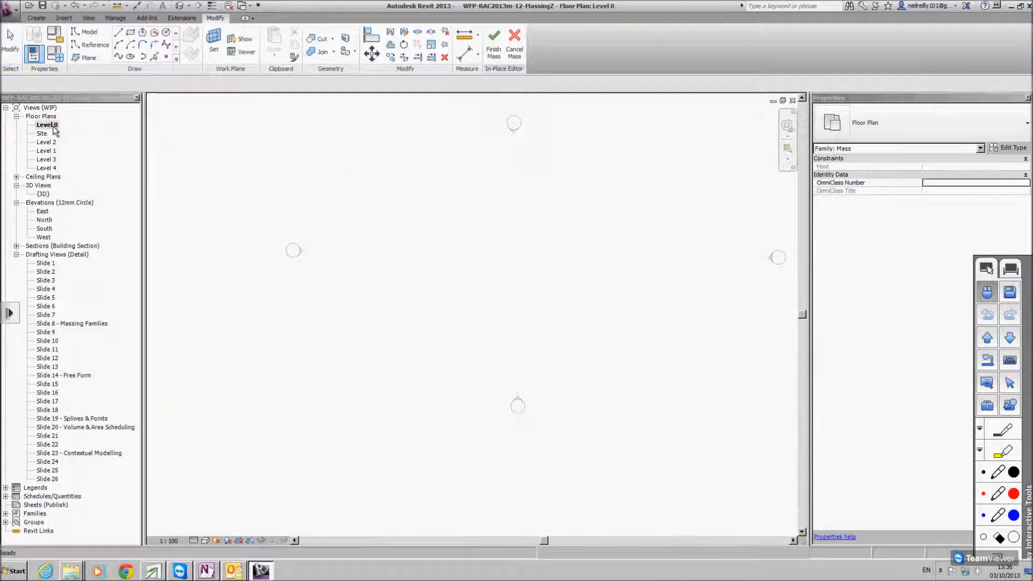
# - Draw a 30000 horizontal model line between the elevation markers and a 10 m line straight down from its left end
pyautogui.press('l')
pyautogui.press('i')
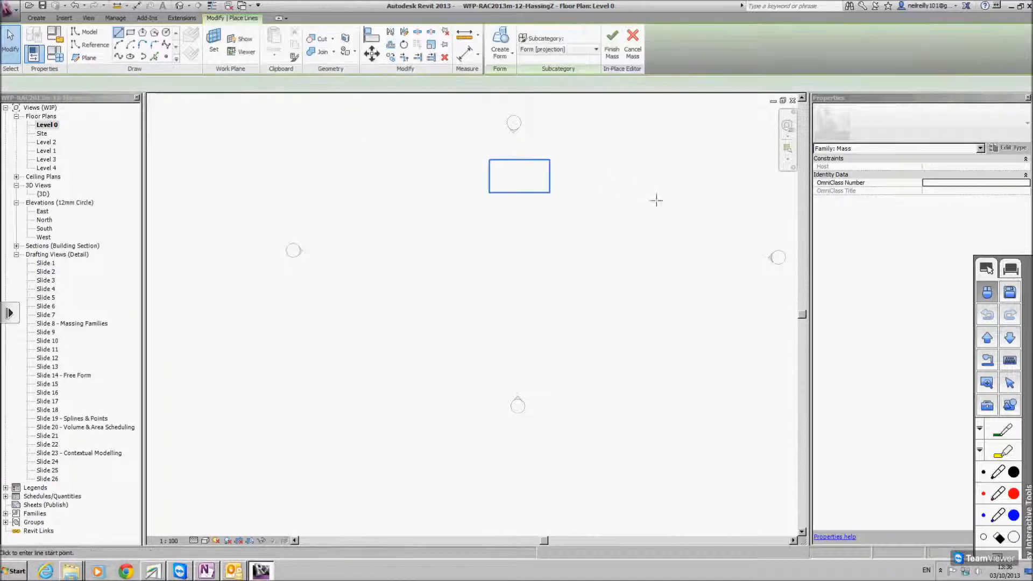
pyautogui.click(698, 194)
pyautogui.write('30000')
pyautogui.press('Return')
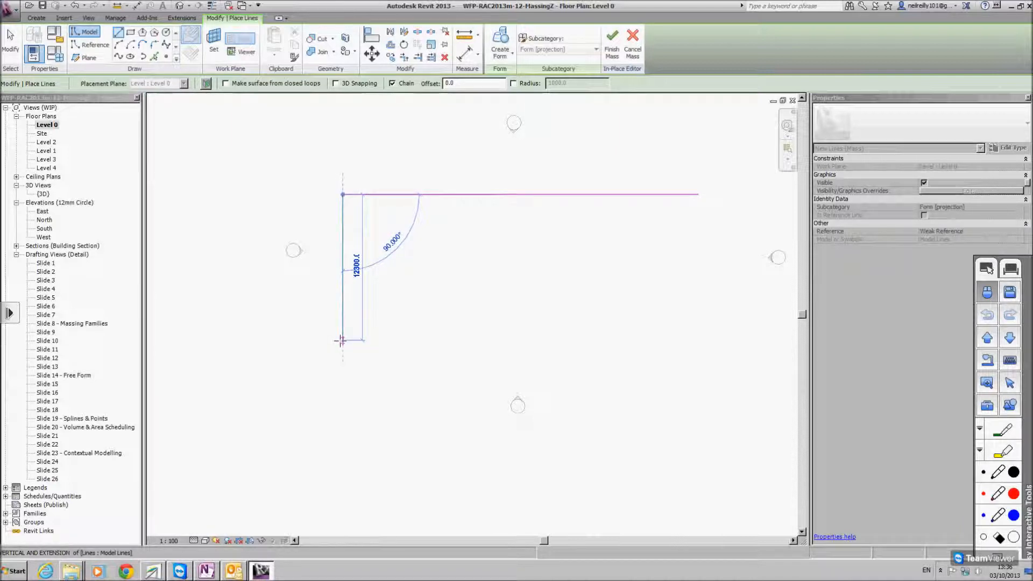
pyautogui.write('10m')
pyautogui.press('Return')
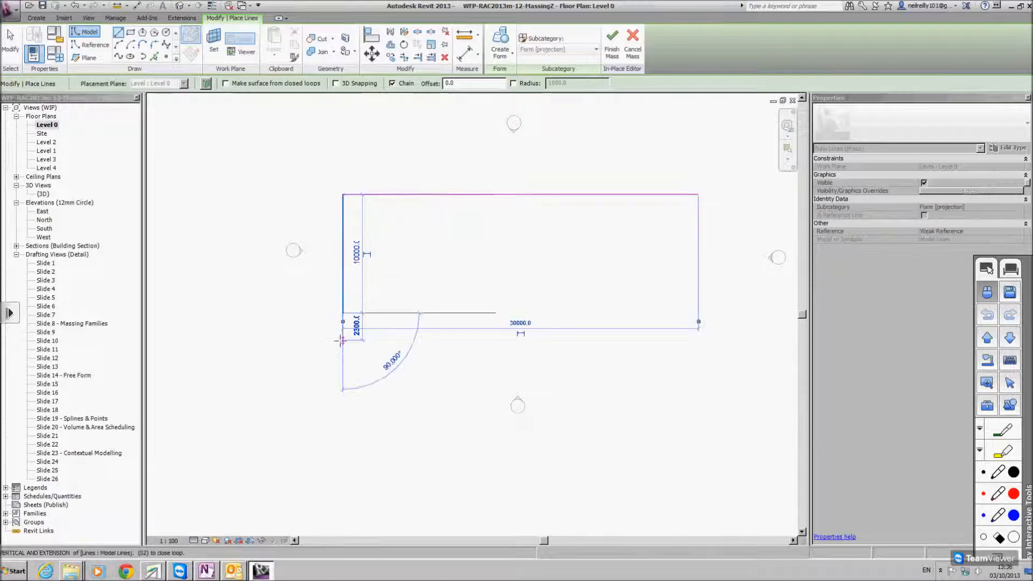
pyautogui.press('Escape')
pyautogui.press('Escape')
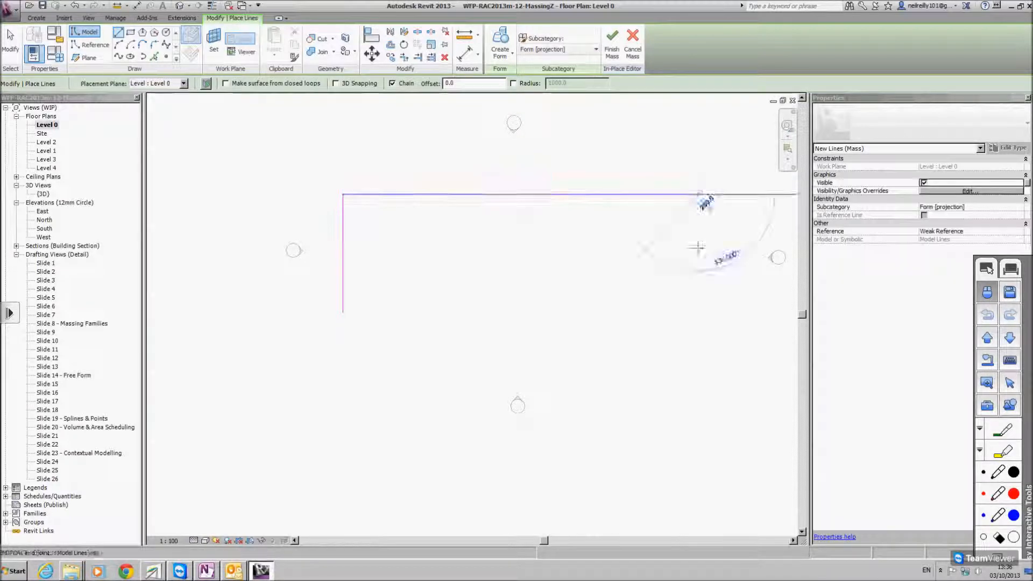
# - Draw a 10 m line down from the horizontal line's right end and close the rectangle along its lower side
pyautogui.click(698, 195)
pyautogui.write('10m')
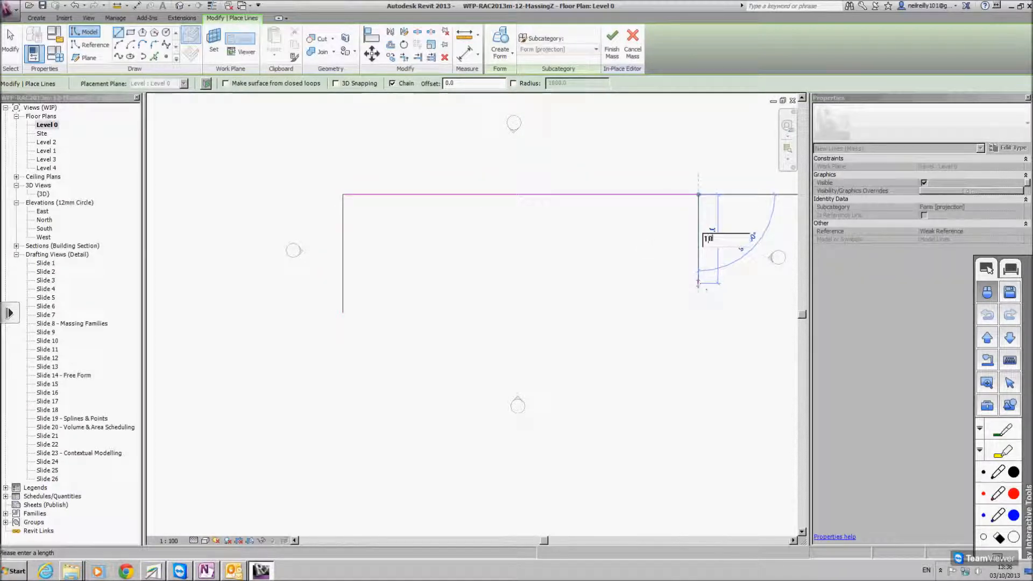
pyautogui.press('Return')
pyautogui.press('Escape')
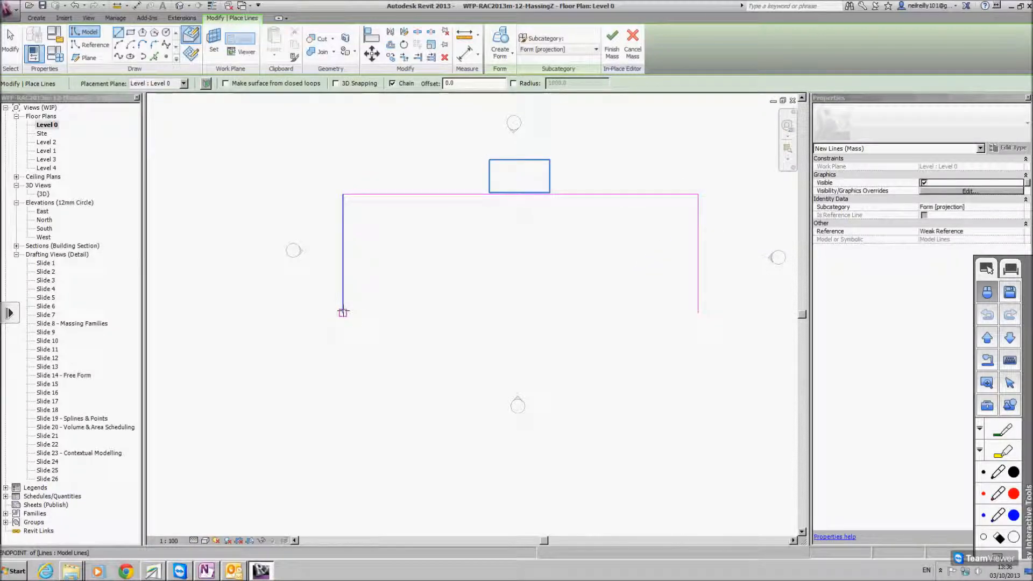
pyautogui.click(343, 312)
pyautogui.click(698, 312)
pyautogui.press('Escape')
pyautogui.press('Escape')
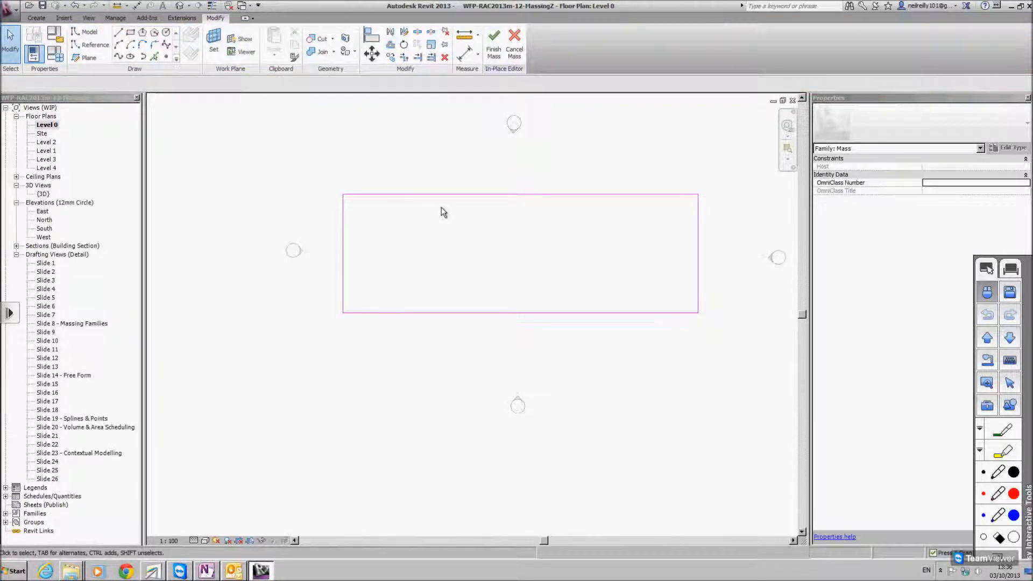
# - Show the rectangle in the 3D view and create a solid form from its four lines
pyautogui.click(180, 6)
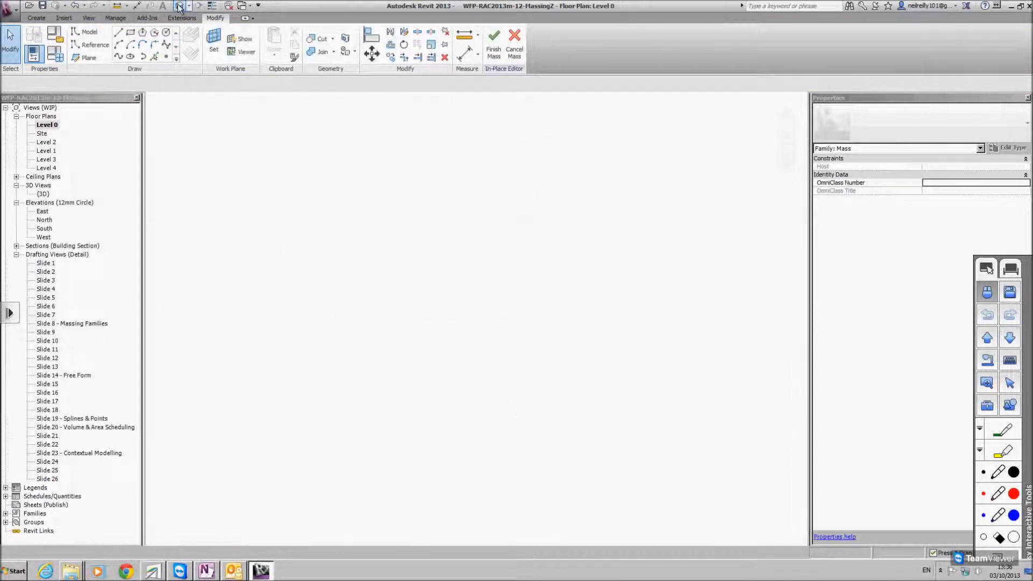
pyautogui.scroll(-3, 495, 334)
pyautogui.keyDown('shift'); pyautogui.moveTo(609, 315); pyautogui.dragTo(413, 309, button='middle'); pyautogui.keyUp('shift')
pyautogui.scroll(-2, 582, 290)
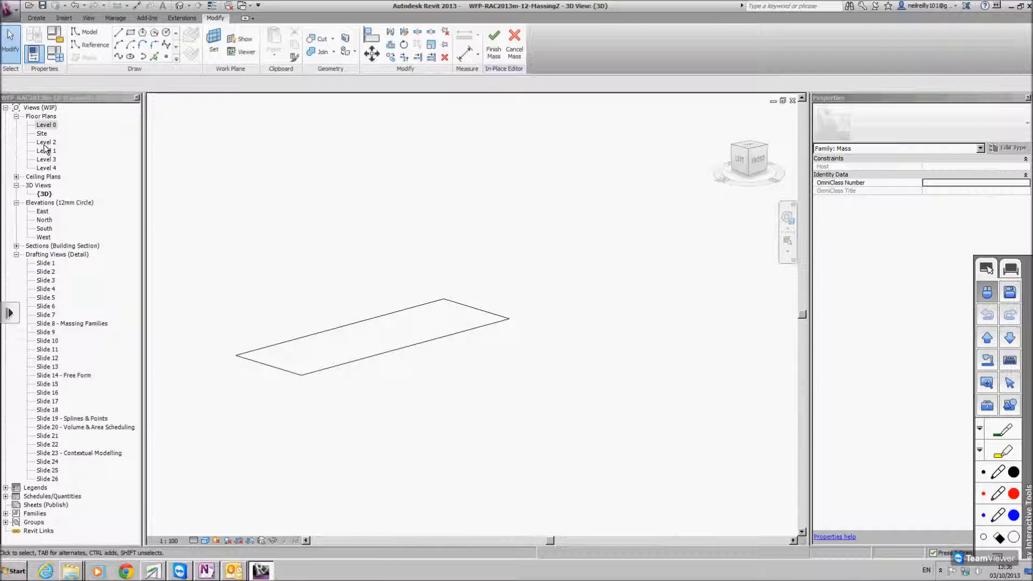
pyautogui.click(328, 330)
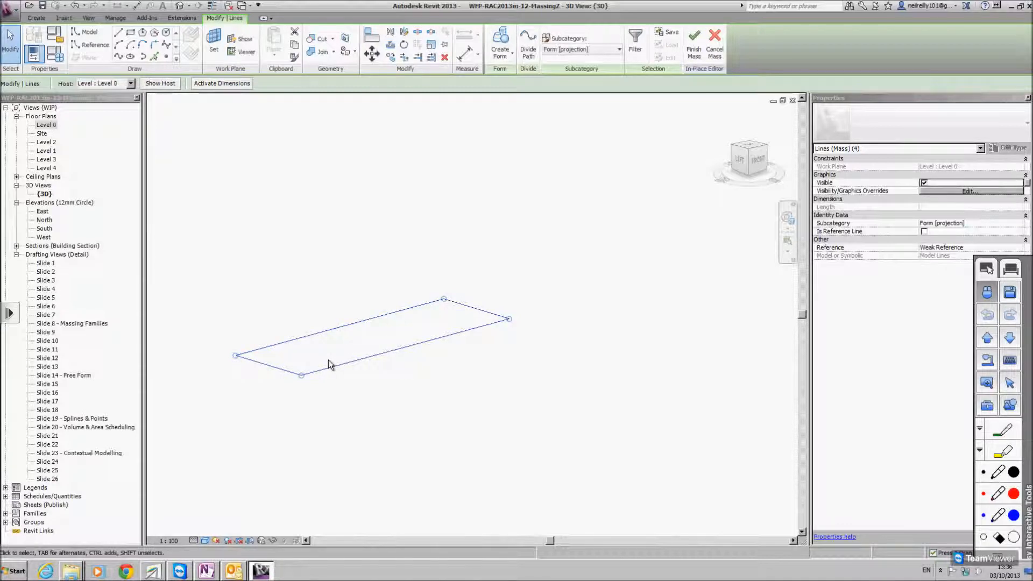
pyautogui.click(511, 57)
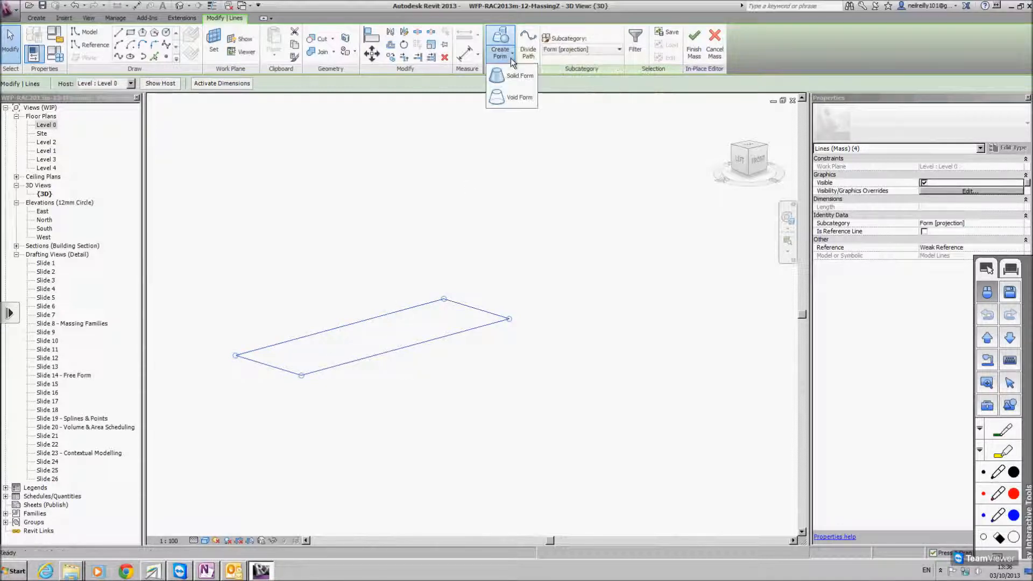
pyautogui.click(518, 79)
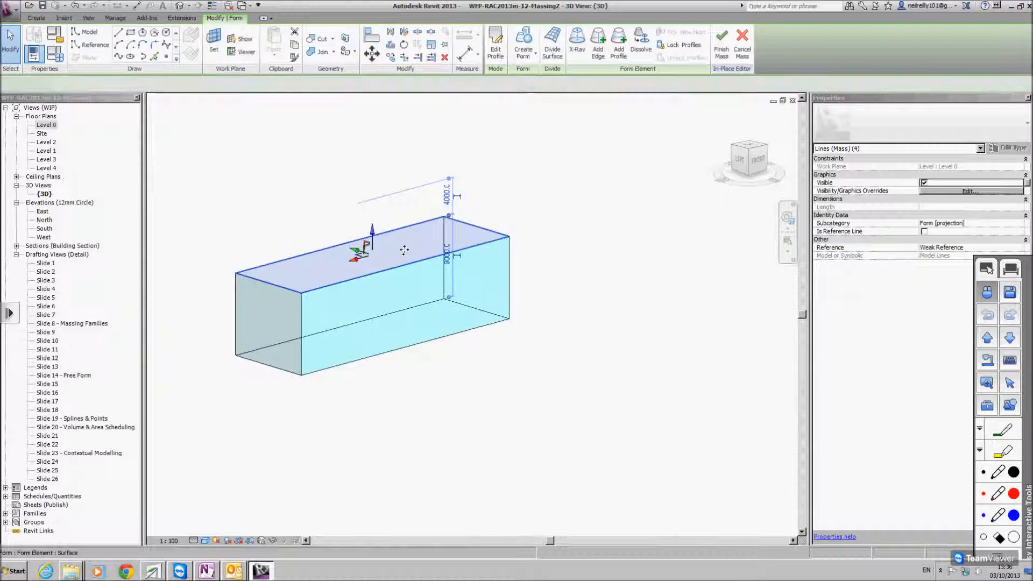
pyautogui.keyDown('shift'); pyautogui.moveTo(496, 206); pyautogui.dragTo(557, 282, button='middle'); pyautogui.keyUp('shift')
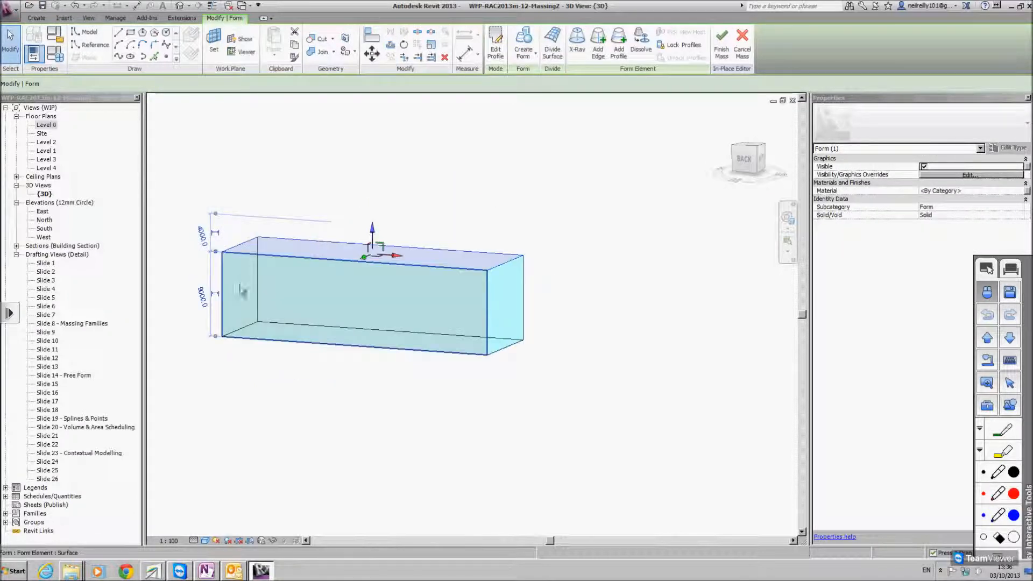
pyautogui.keyDown('shift'); pyautogui.moveTo(434, 311); pyautogui.dragTo(392, 293, button='middle'); pyautogui.keyUp('shift')
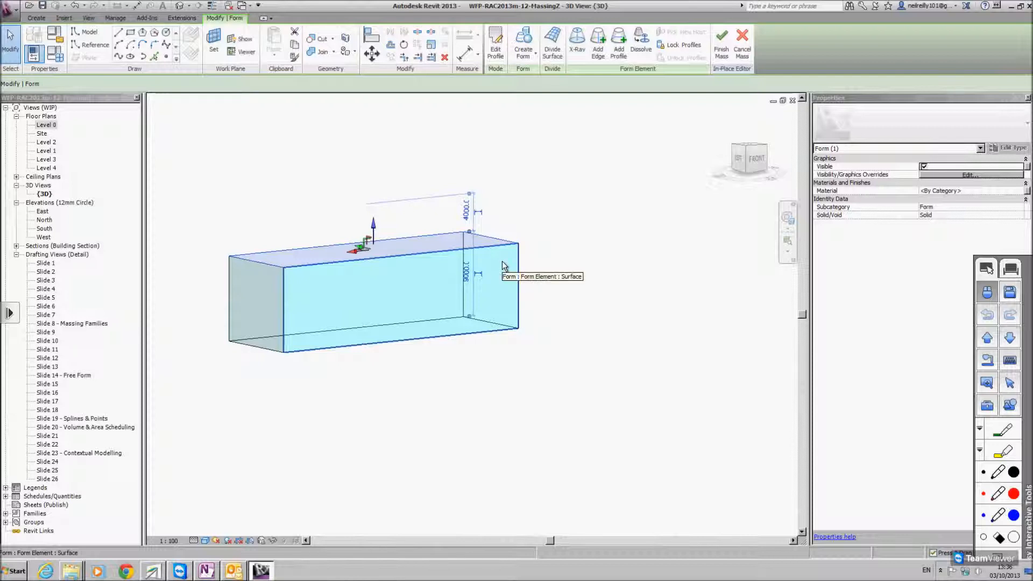
pyautogui.scroll(3, 467, 286)
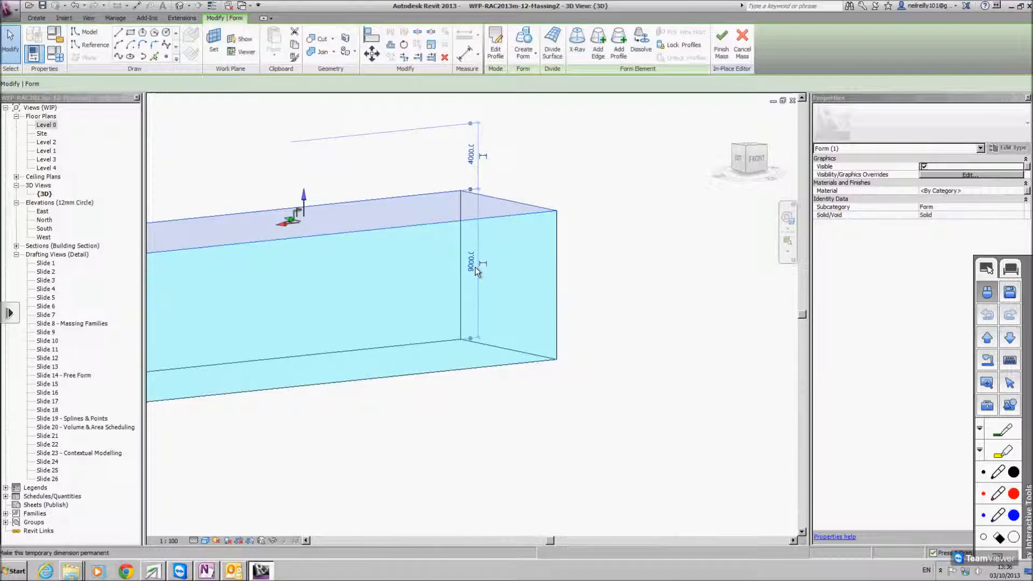
pyautogui.click(609, 217)
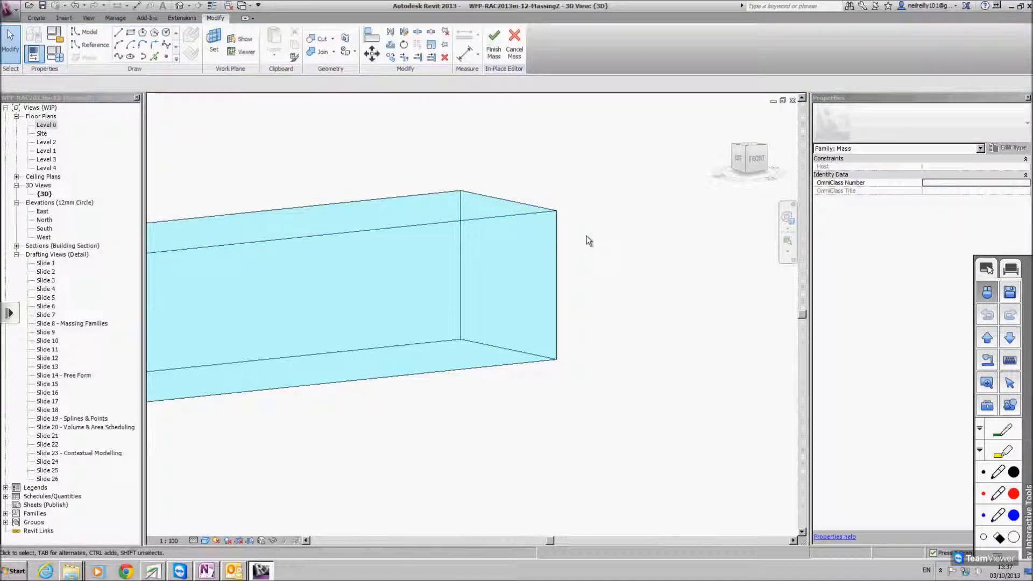
pyautogui.scroll(-3, 586, 241)
pyautogui.keyDown('shift'); pyautogui.moveTo(597, 191); pyautogui.dragTo(613, 251, button='middle'); pyautogui.keyUp('shift')
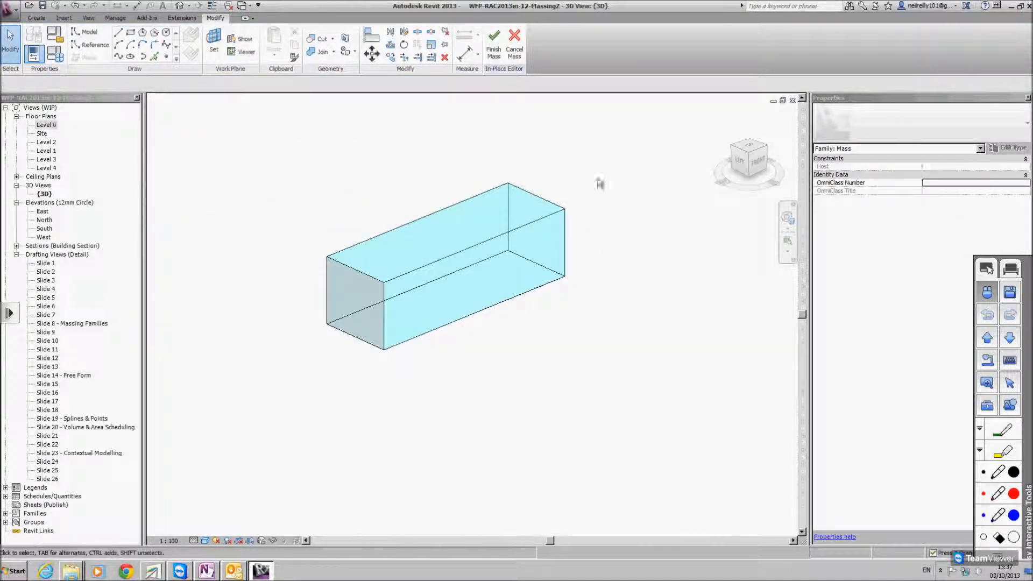
pyautogui.click(517, 202)
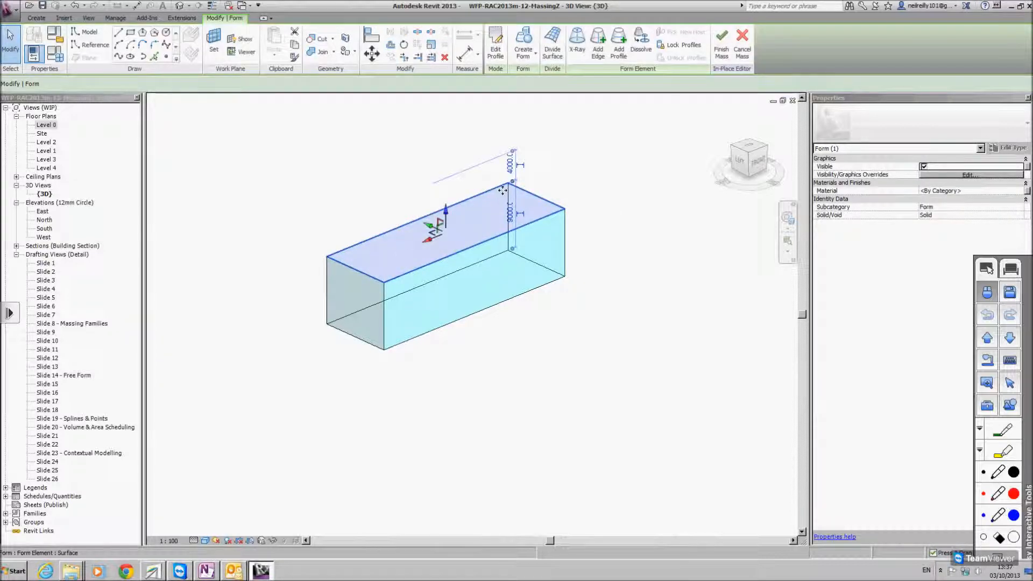
pyautogui.click(613, 167)
pyautogui.click(492, 194)
pyautogui.click(513, 213)
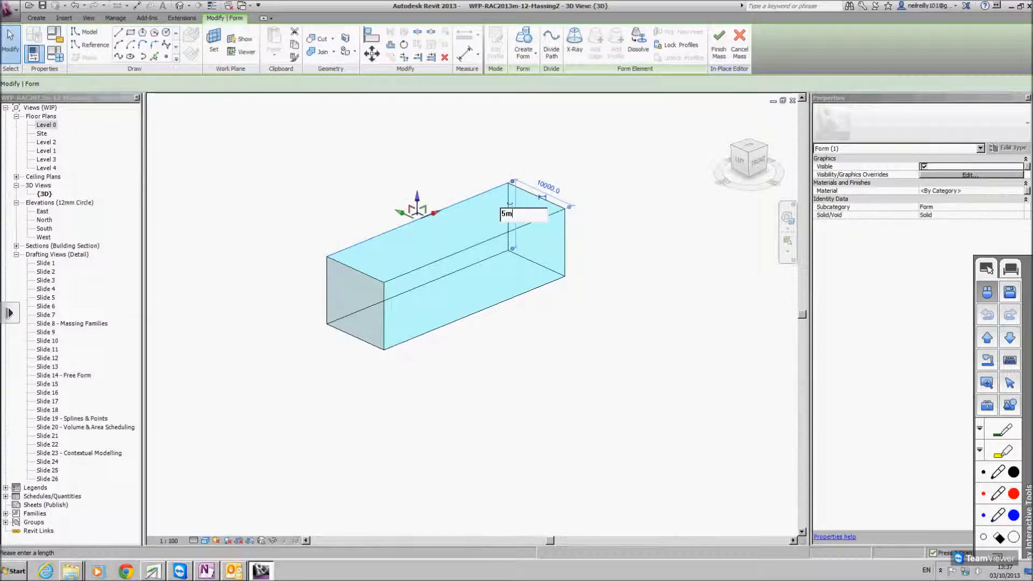
pyautogui.press('Escape')
# - Set the solid form's height to 5 m from its top face
pyautogui.click(487, 226)
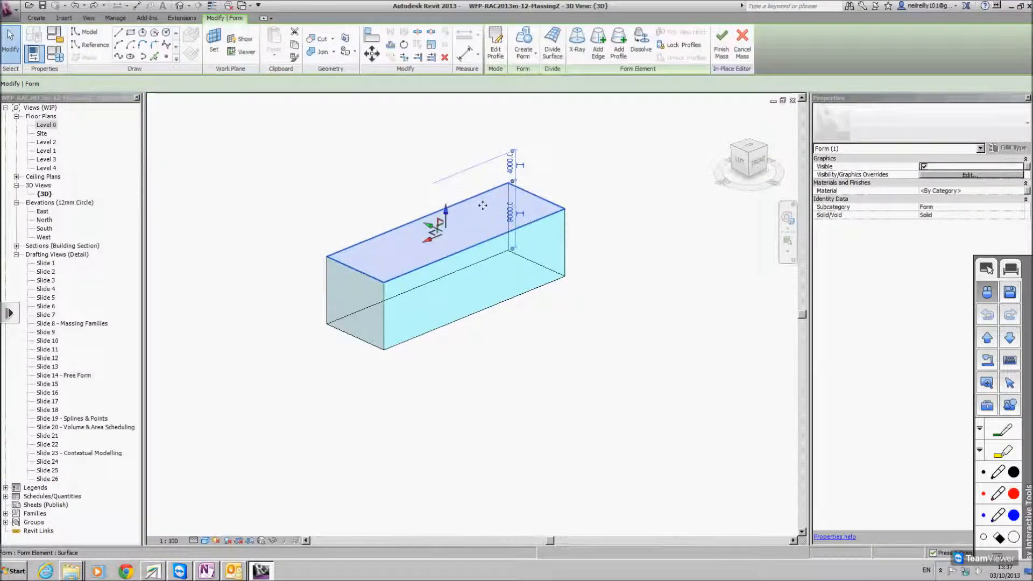
pyautogui.click(510, 214)
pyautogui.write('5m')
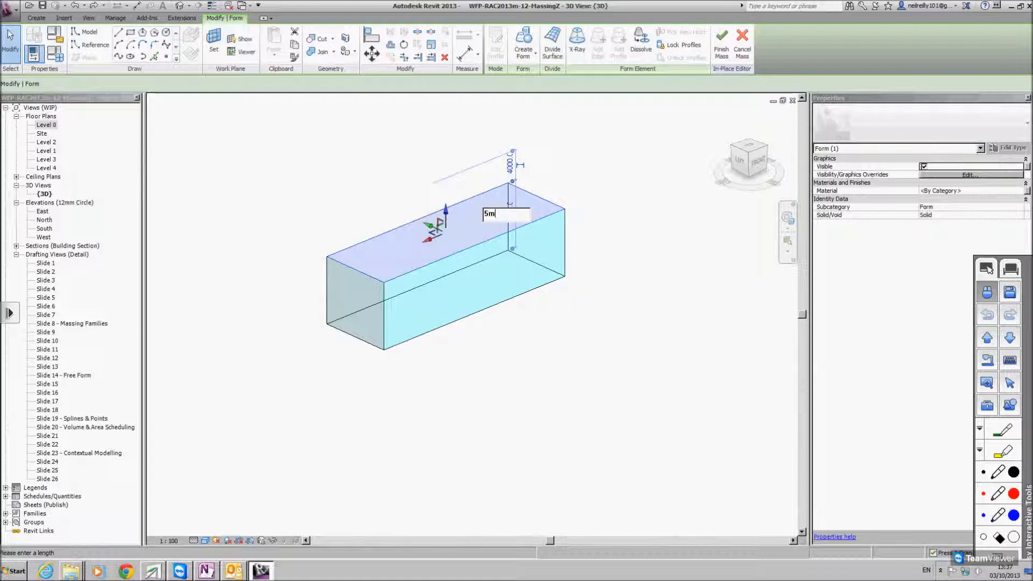
pyautogui.press('Return')
pyautogui.click(606, 191)
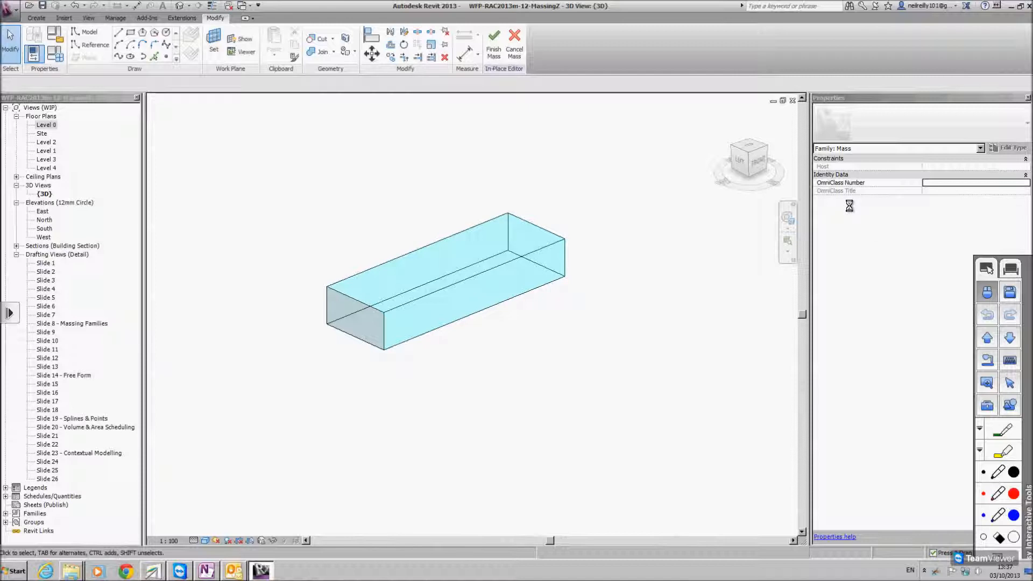
# - On the Level 1 plan, draw a 35 m model line left from the form's upper-right corner and an 11 m line down from its end
pyautogui.doubleClick(53, 152)
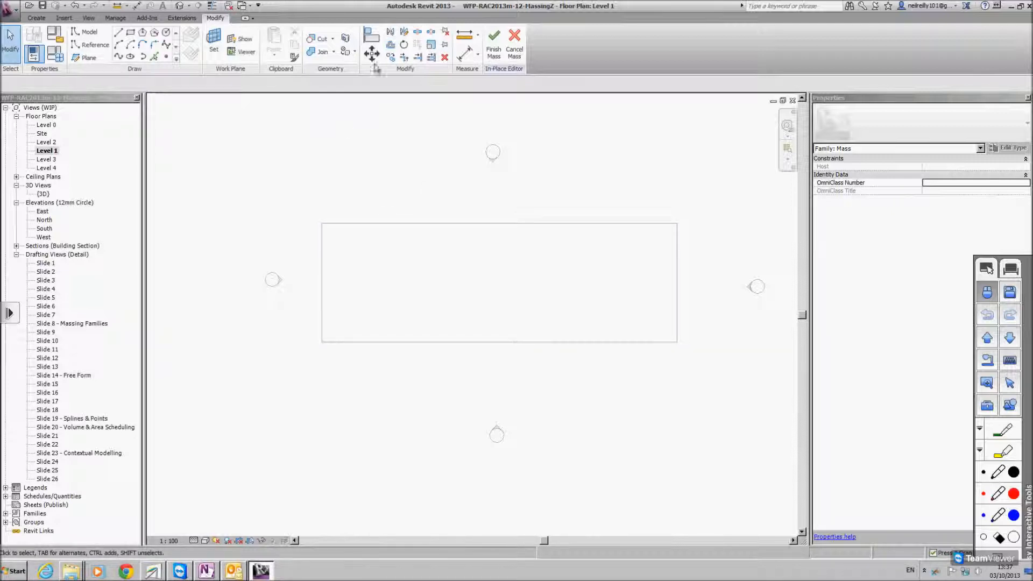
pyautogui.click(119, 34)
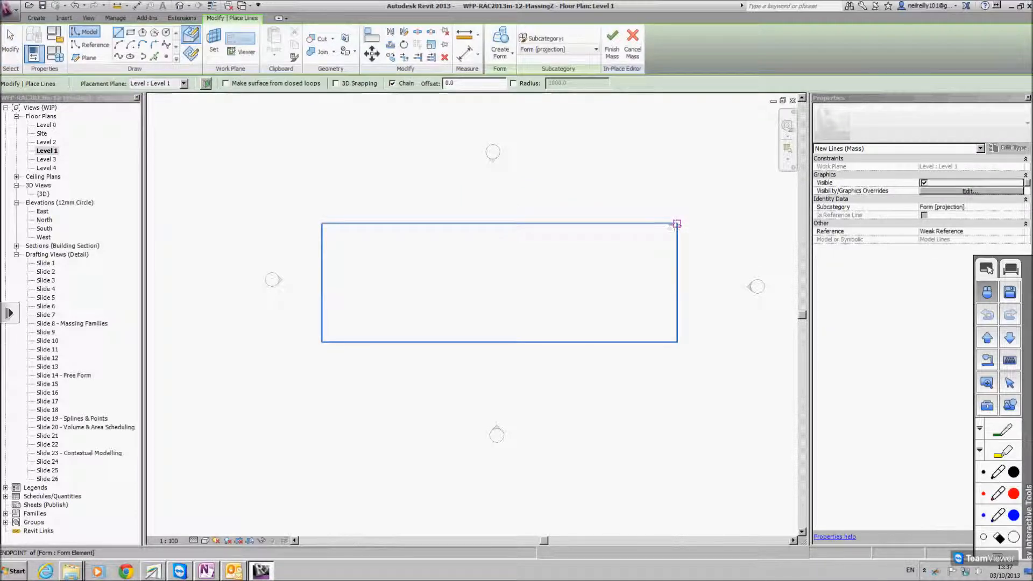
pyautogui.click(676, 223)
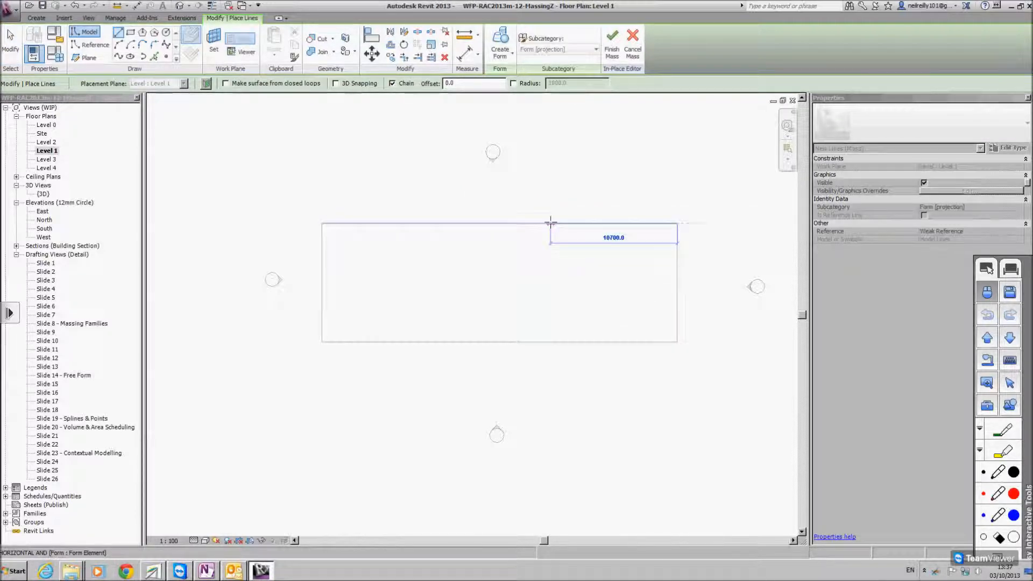
pyautogui.write('35m')
pyautogui.press('Return')
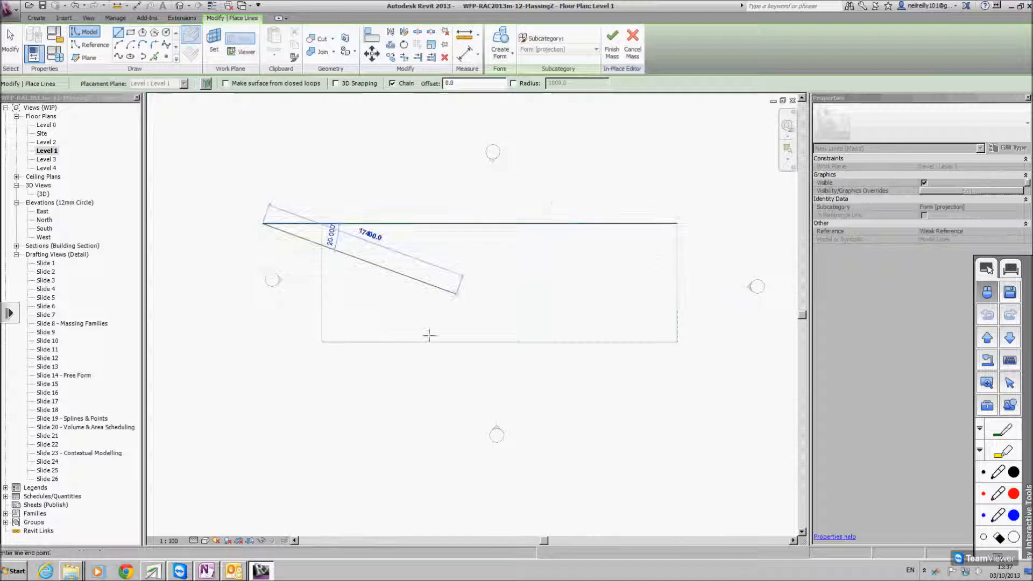
pyautogui.write('11')
pyautogui.press('Return')
pyautogui.press('Escape')
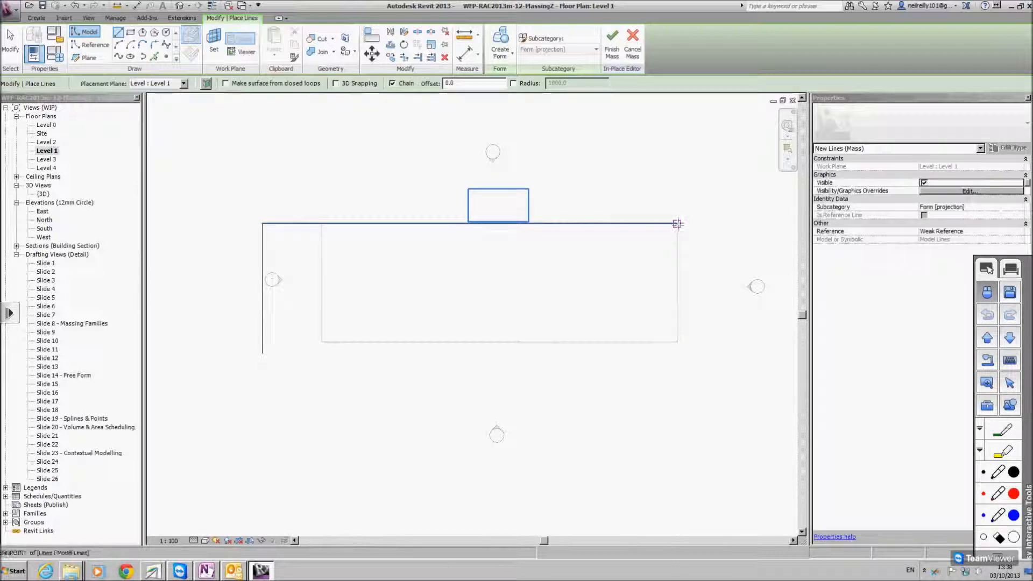
# - Draw a 15 m line down from the 35 m line's right end and close the Level 1 outline with a sloped line
pyautogui.click(676, 224)
pyautogui.write('15m')
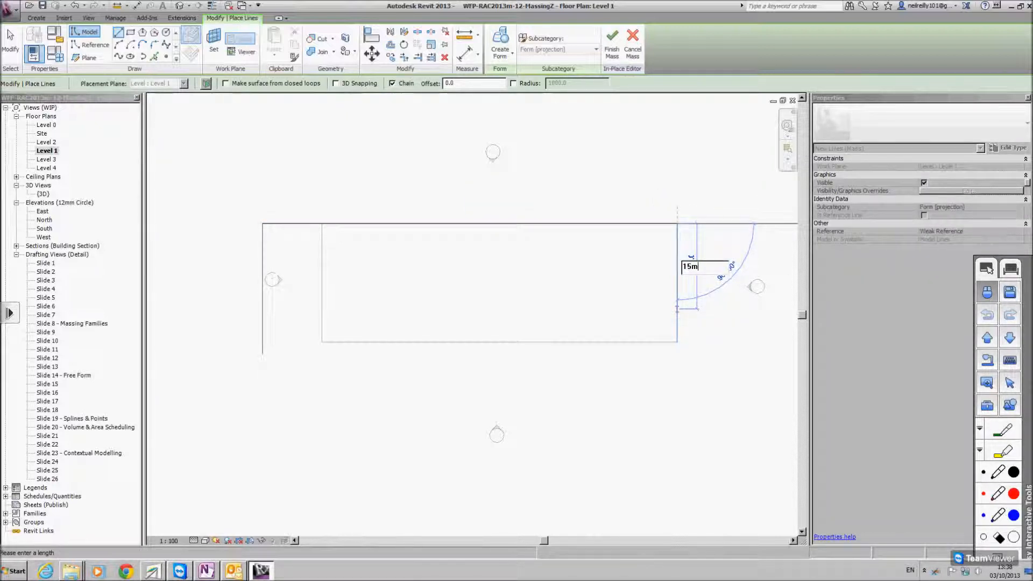
pyautogui.press('Return')
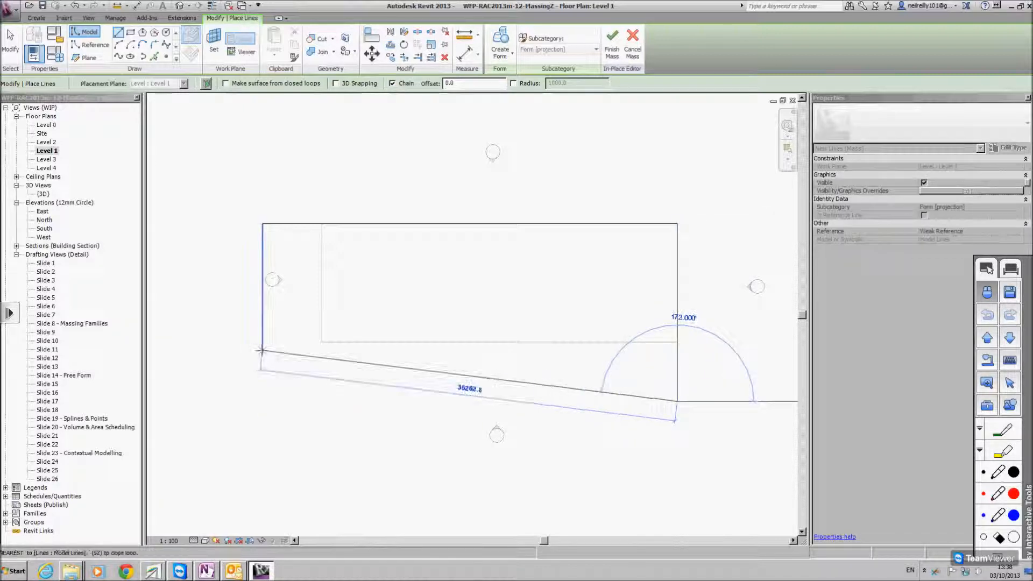
pyautogui.click(262, 354)
pyautogui.press('Escape')
pyautogui.press('Escape')
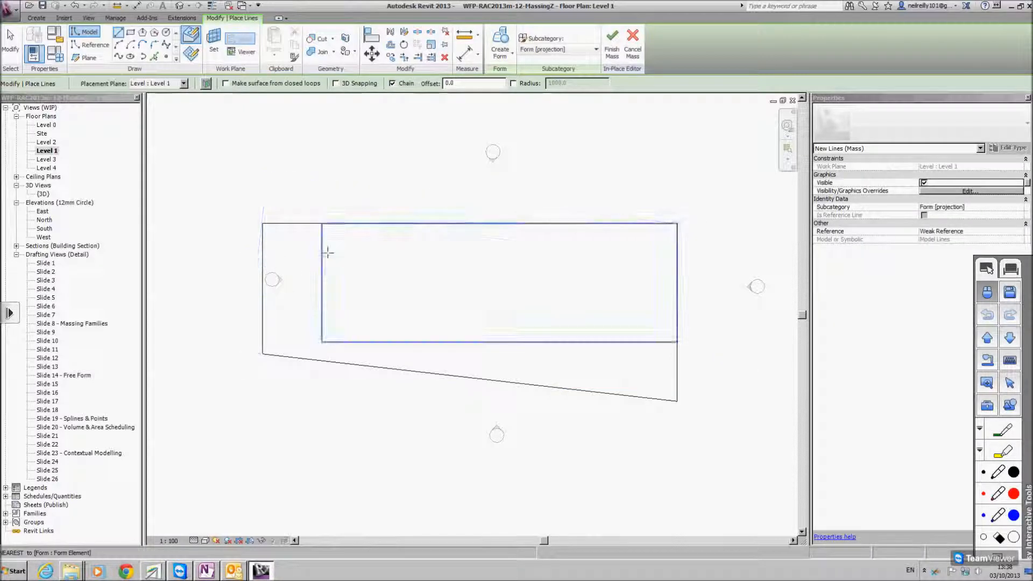
# - Try to move the whole four-sided Level 1 outline to the right, and undo the move
pyautogui.press('Tab')
pyautogui.press('Tab')
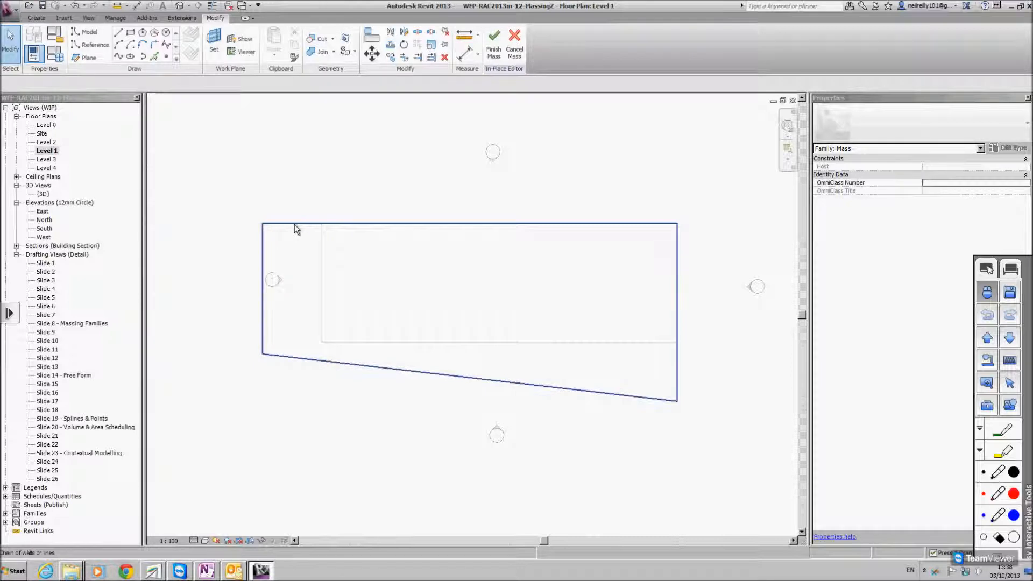
pyautogui.moveTo(300, 226); pyautogui.dragTo(338, 221)
pyautogui.click(663, 169)
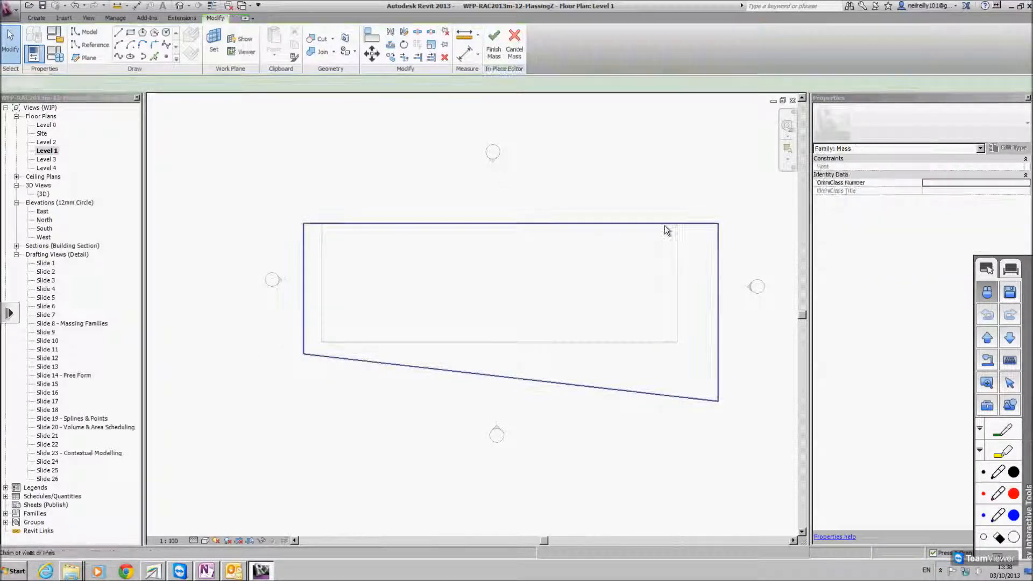
pyautogui.hotkey('ctrl', 'z')
pyautogui.scroll(-1, 587, 275)
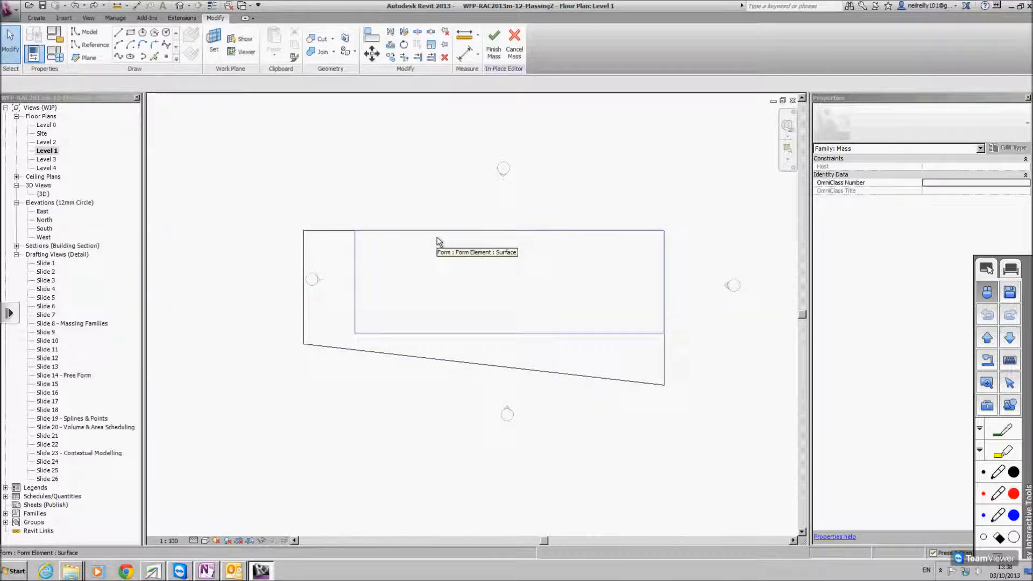
pyautogui.press('Tab')
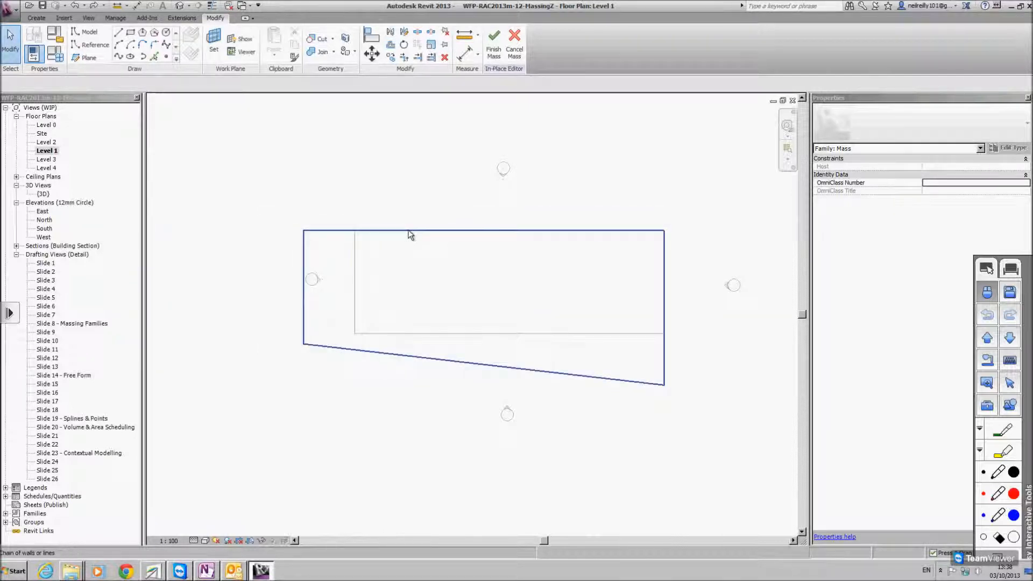
# - On the Level 4 plan, draw a 35 m horizontal model line running left from a point between the elevation markers
pyautogui.doubleClick(47, 168)
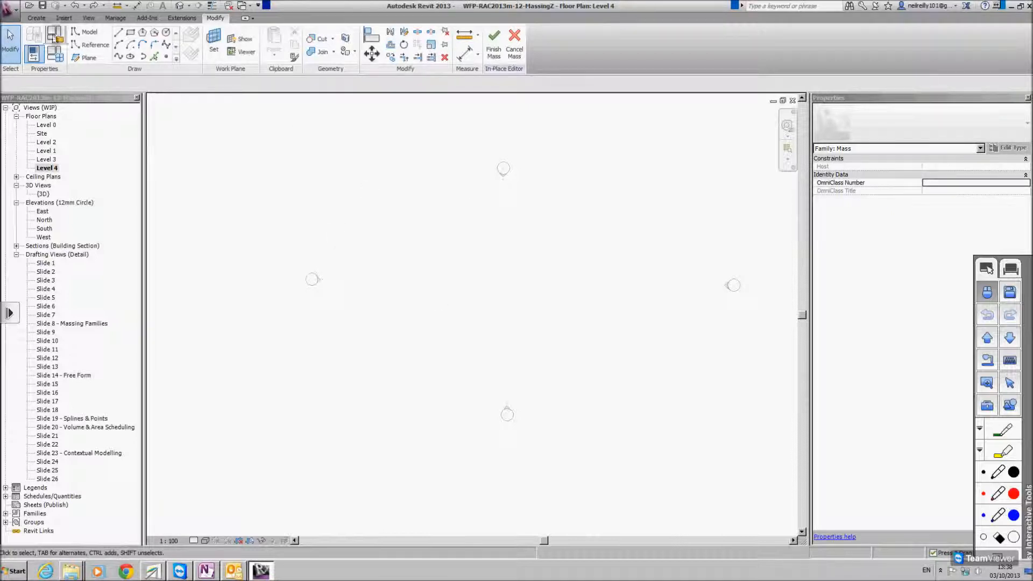
pyautogui.click(118, 34)
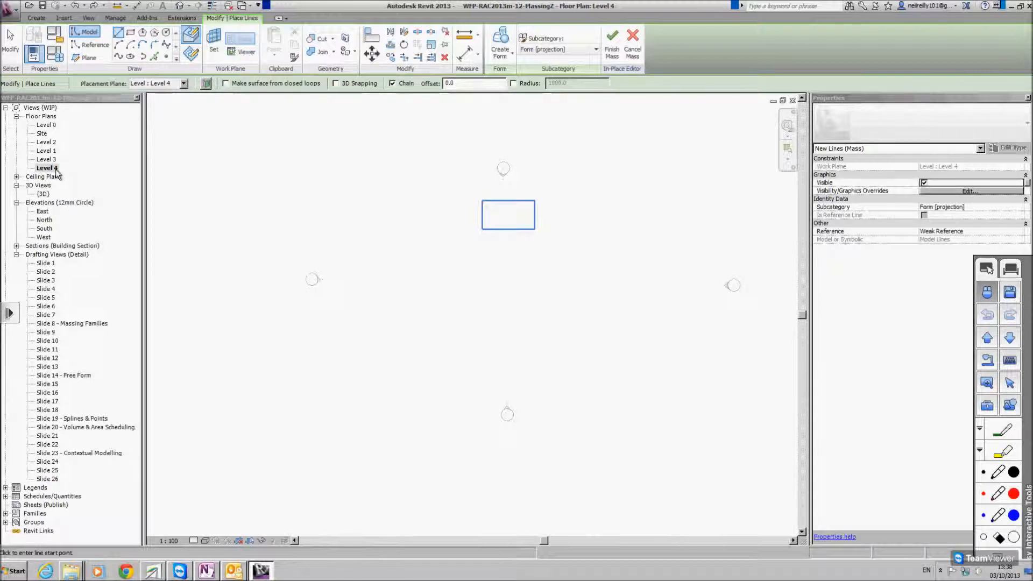
pyautogui.moveTo(643, 291); pyautogui.dragTo(631, 291, button='middle')
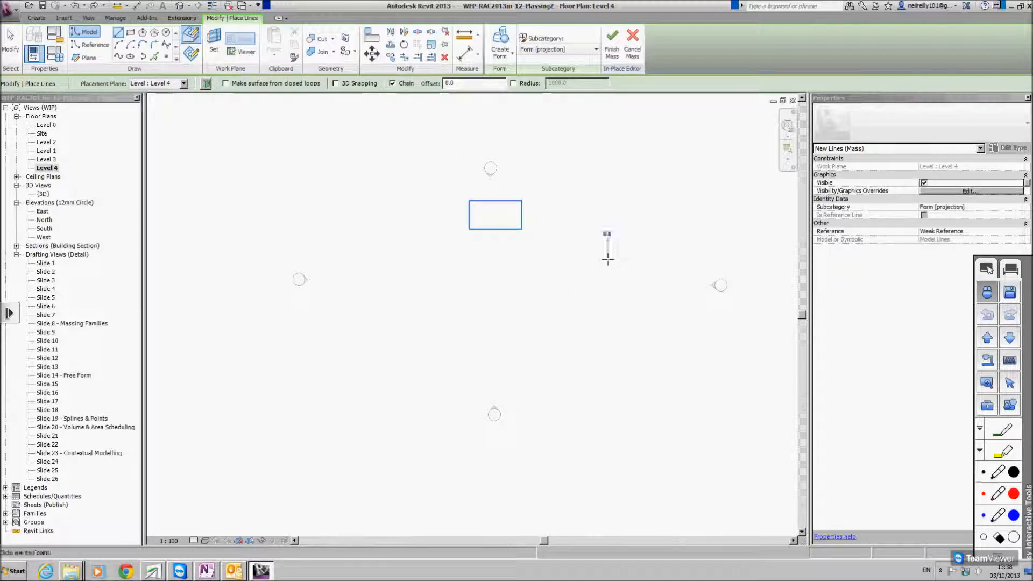
pyautogui.click(607, 261)
pyautogui.write('35m')
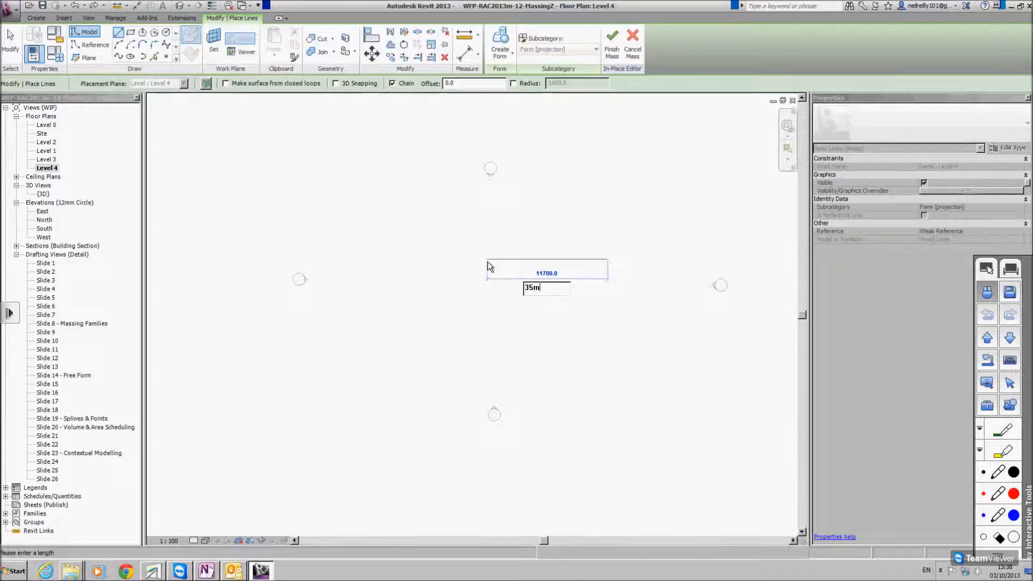
pyautogui.press('Return')
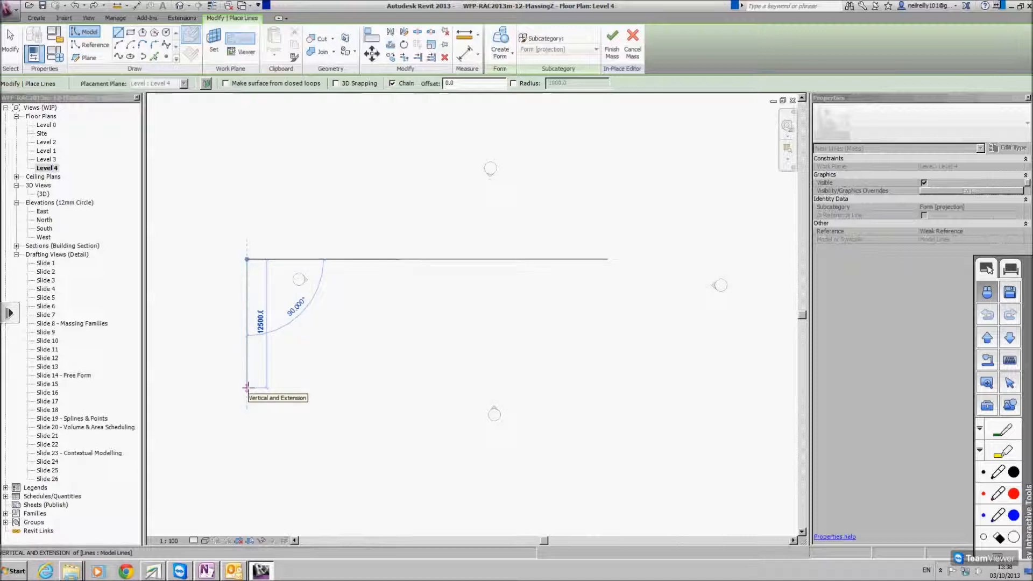
# - Draw a 12 m vertical model line down from each end of the 35 m line on the Level 4 plan
pyautogui.write('12')
pyautogui.press('Return')
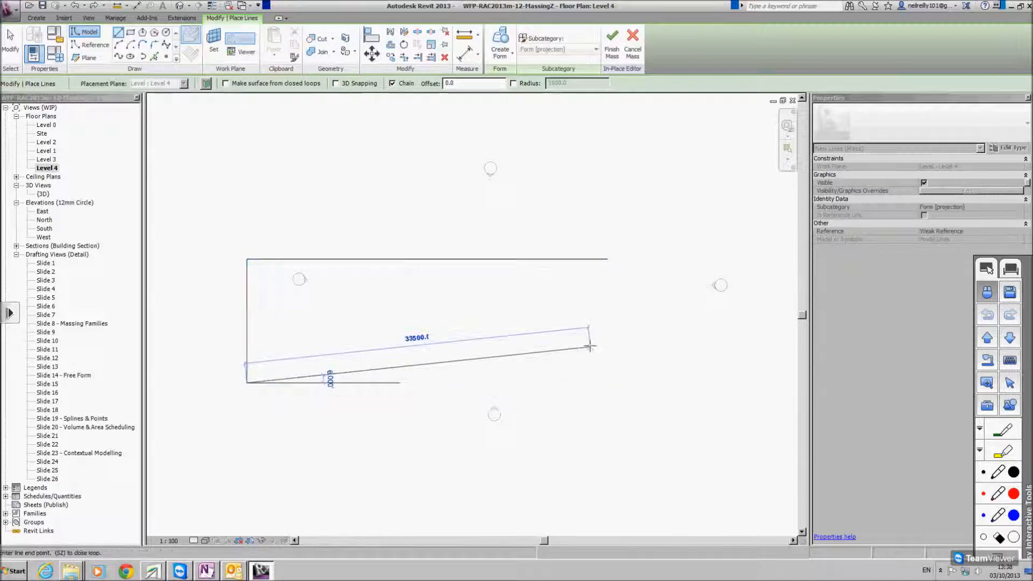
pyautogui.press('Escape')
pyautogui.press('Escape')
pyautogui.click(607, 260)
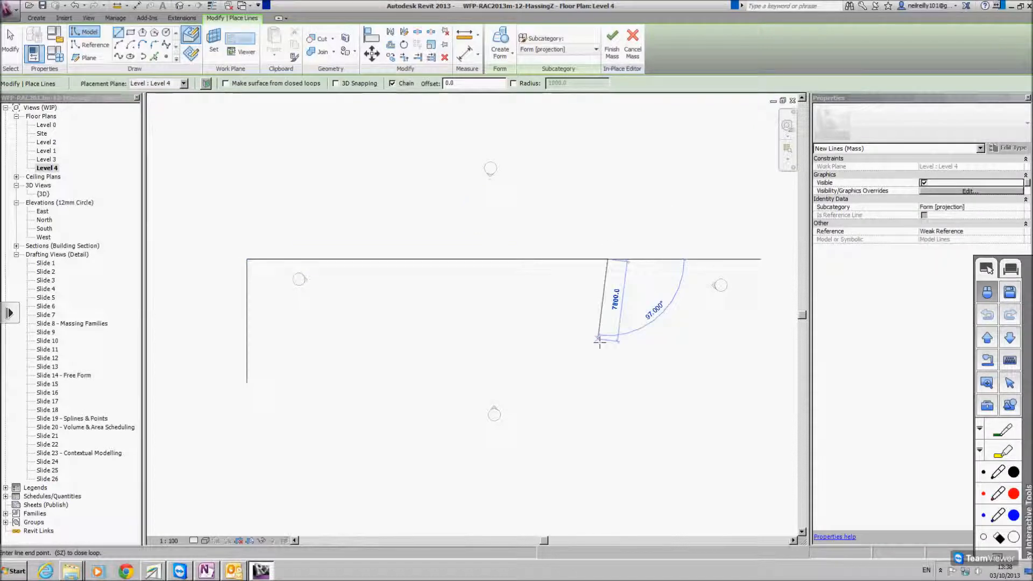
pyautogui.write('12000')
pyautogui.press('Return')
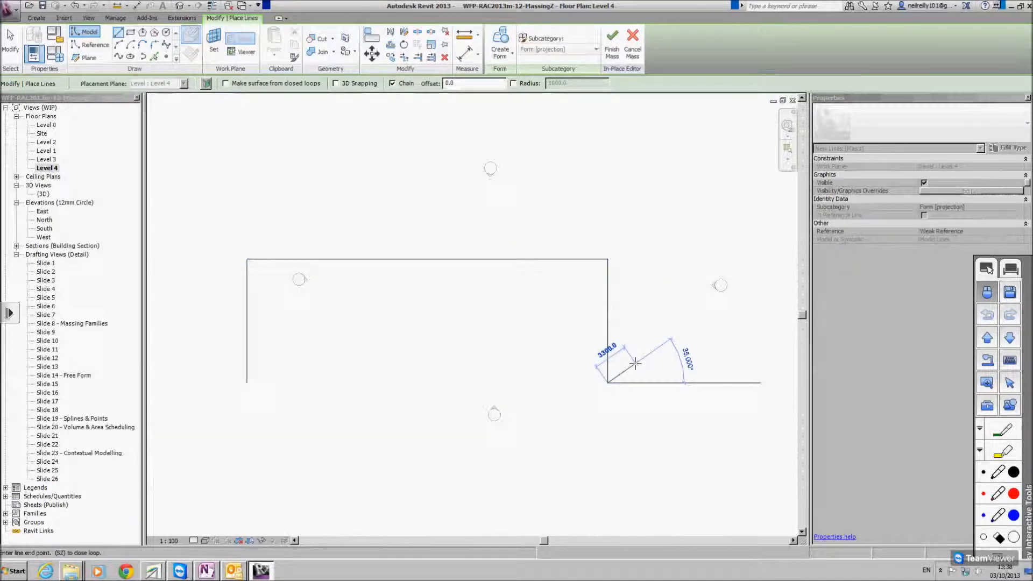
pyautogui.press('Escape')
pyautogui.press('Escape')
# - Select the whole three-sided Level 4 outline and shift it freehand up and to the right on the plan
pyautogui.press('Tab')
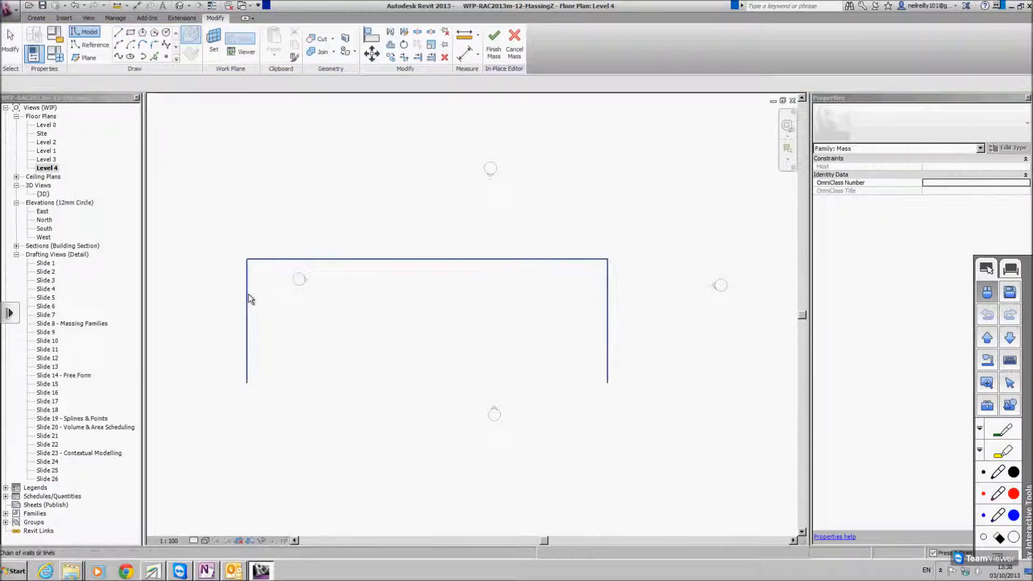
pyautogui.click(248, 299)
pyautogui.moveTo(517, 261); pyautogui.dragTo(590, 226)
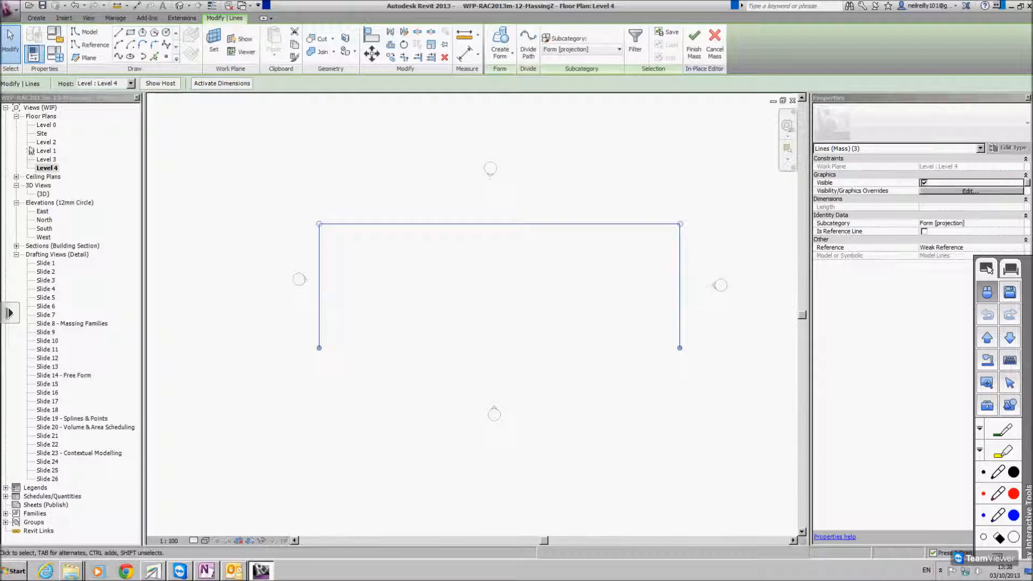
# - In the 3D view seen from the top, move the three-sided Level 4 outline so its upper-right corner meets the rectangular form's upper-right corner
pyautogui.doubleClick(43, 195)
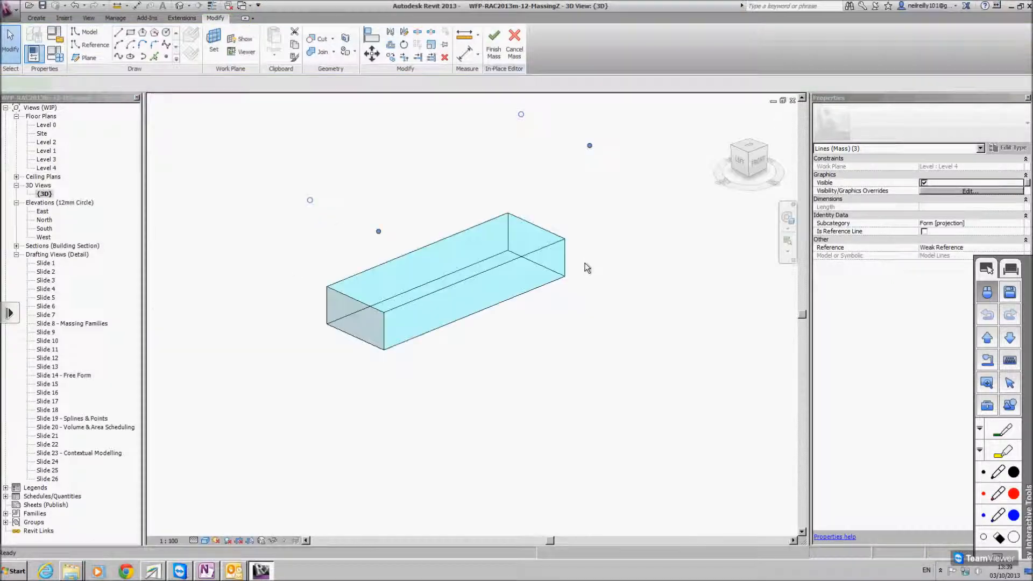
pyautogui.keyDown('shift'); pyautogui.moveTo(456, 166); pyautogui.dragTo(363, 194, button='middle'); pyautogui.keyUp('shift')
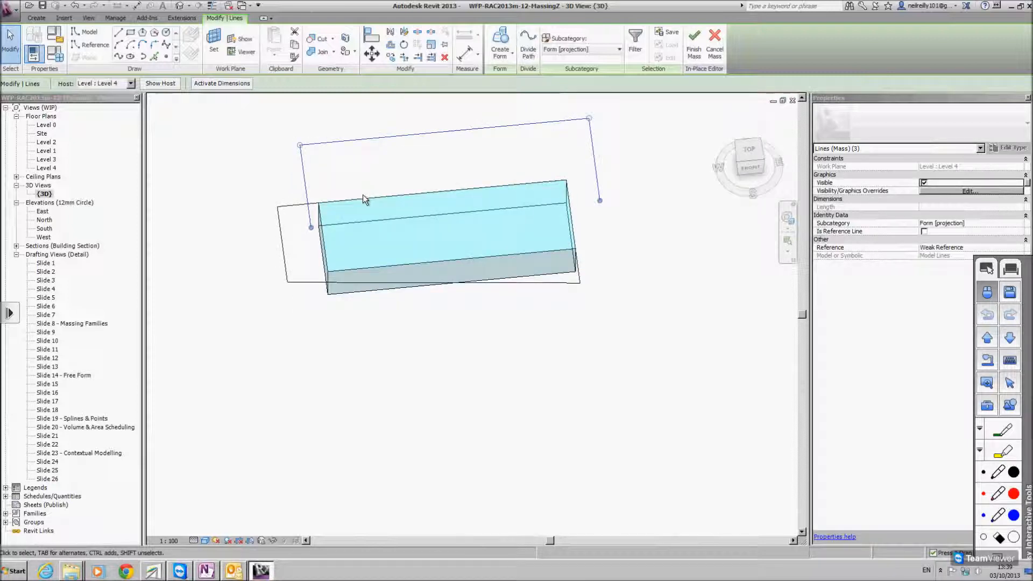
pyautogui.click(750, 152)
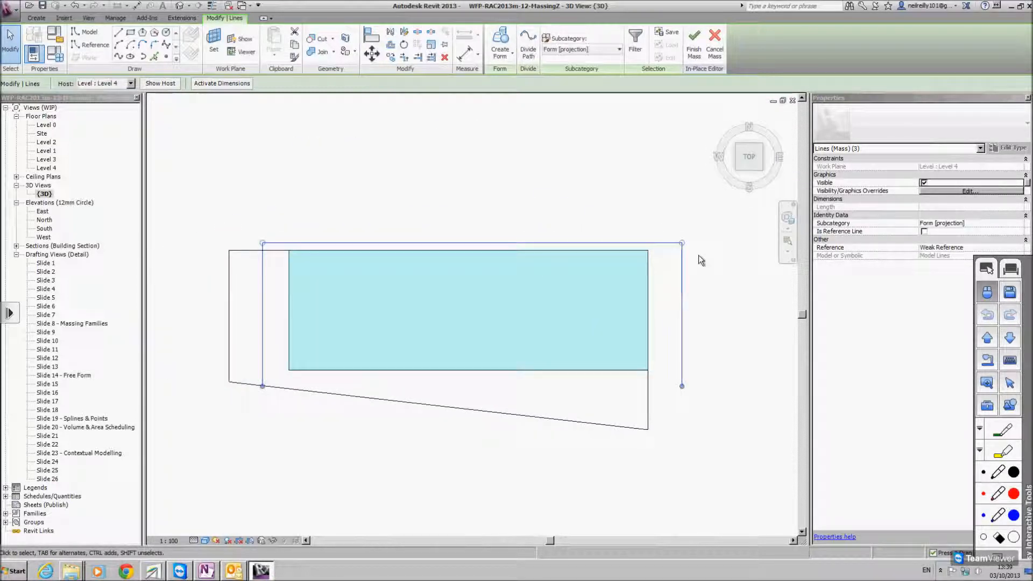
pyautogui.moveTo(680, 243); pyautogui.dragTo(656, 258)
pyautogui.hotkey('ctrl', 'z')
pyautogui.press('Tab')
pyautogui.click(682, 272)
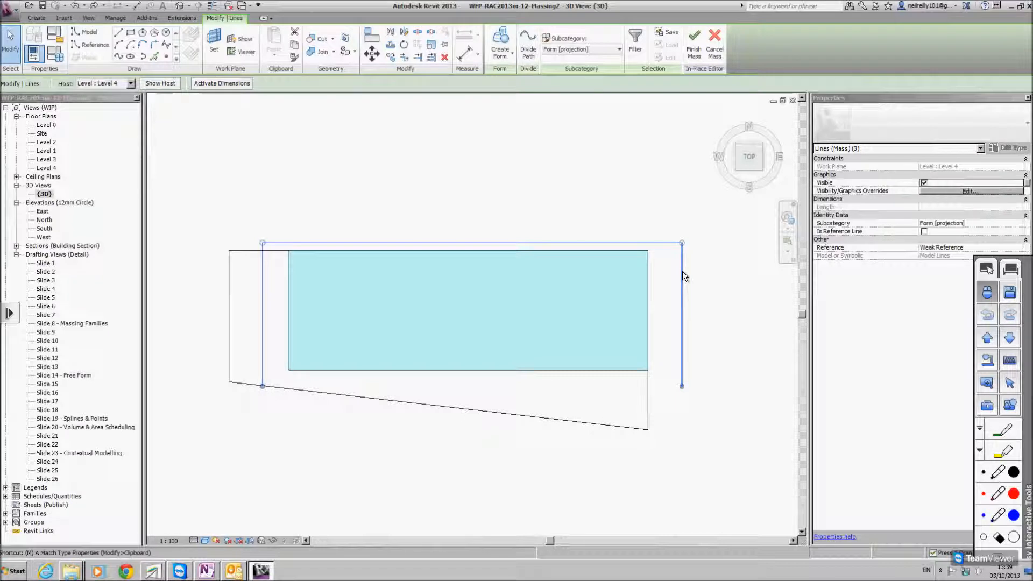
pyautogui.press('m')
pyautogui.press('v')
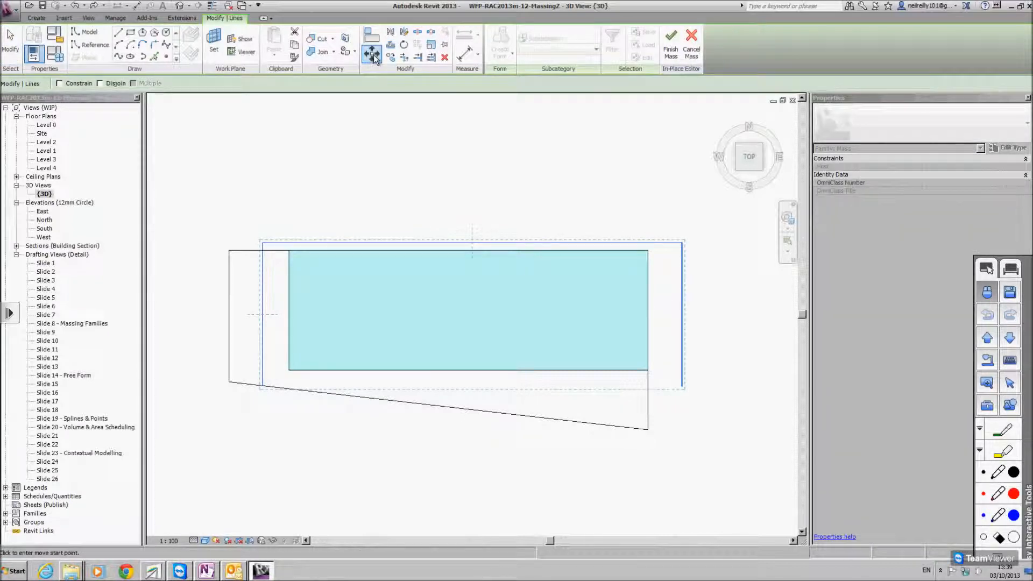
pyautogui.click(682, 243)
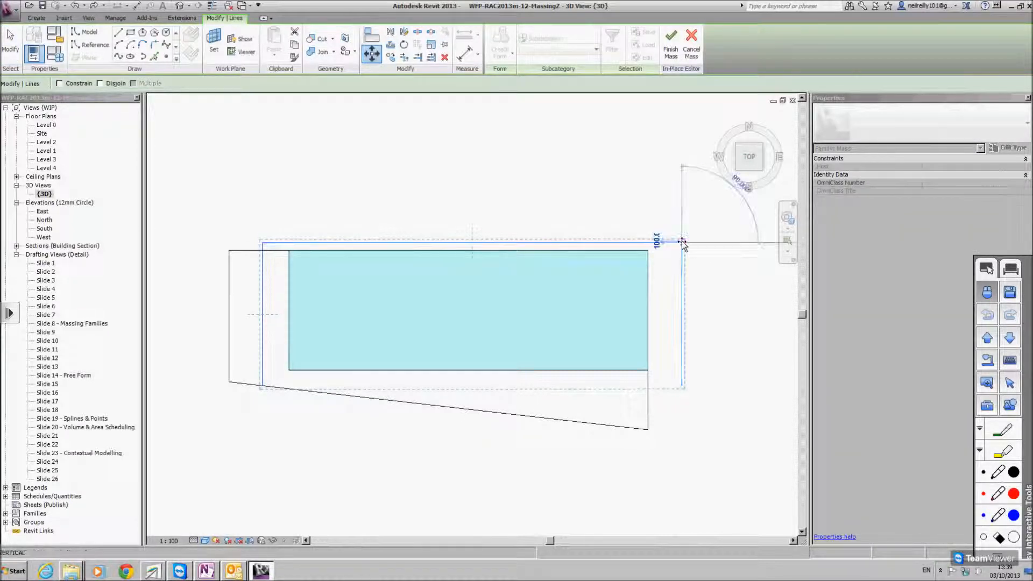
pyautogui.click(648, 250)
# - On the Level 4 plan, close the outline with an inward-curving arc of about 48° between the lower ends of its two vertical lines
pyautogui.keyDown('shift'); pyautogui.moveTo(642, 346); pyautogui.dragTo(541, 245, button='middle'); pyautogui.keyUp('shift')
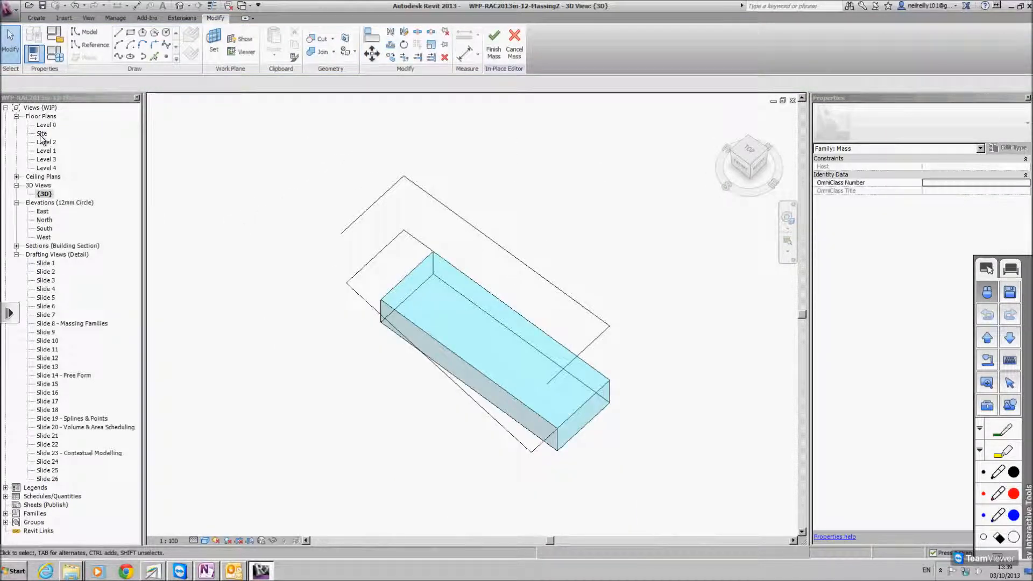
pyautogui.doubleClick(46, 167)
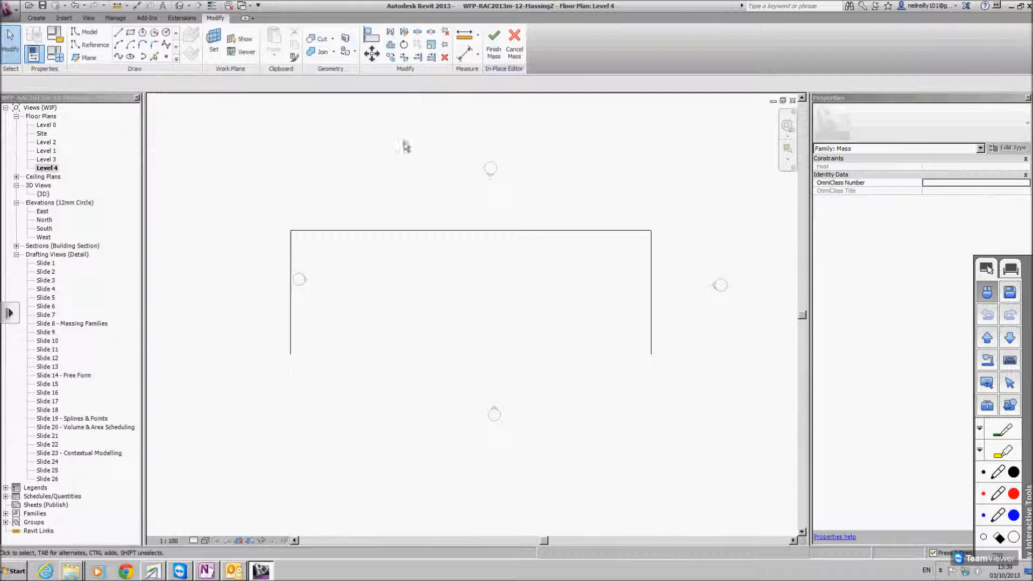
pyautogui.click(119, 44)
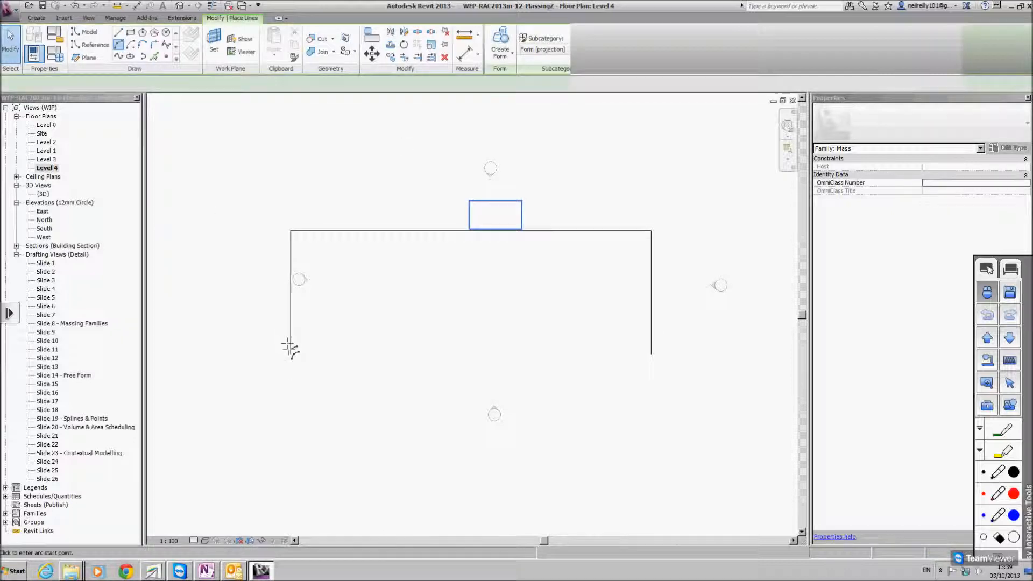
pyautogui.click(291, 354)
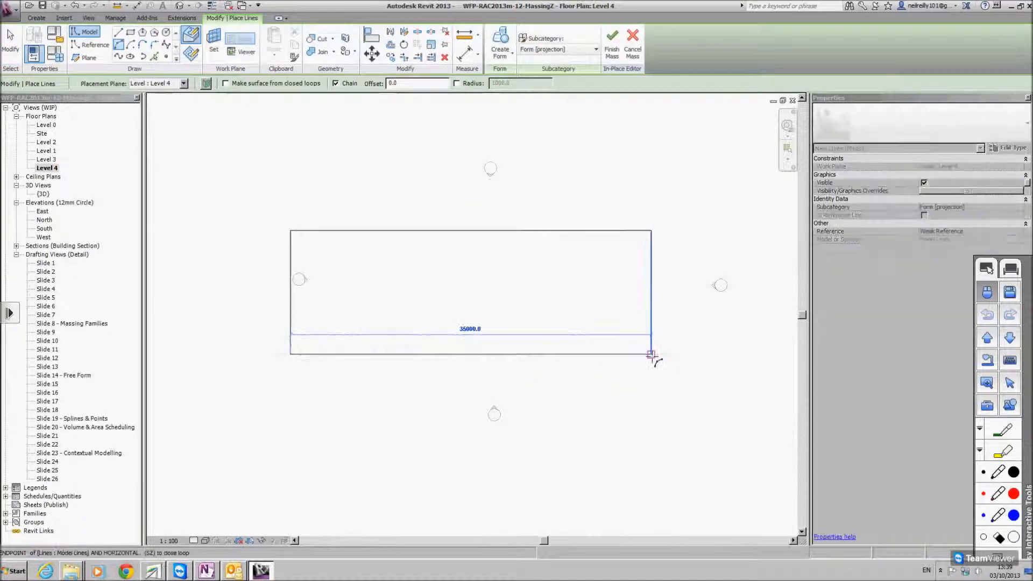
pyautogui.click(651, 354)
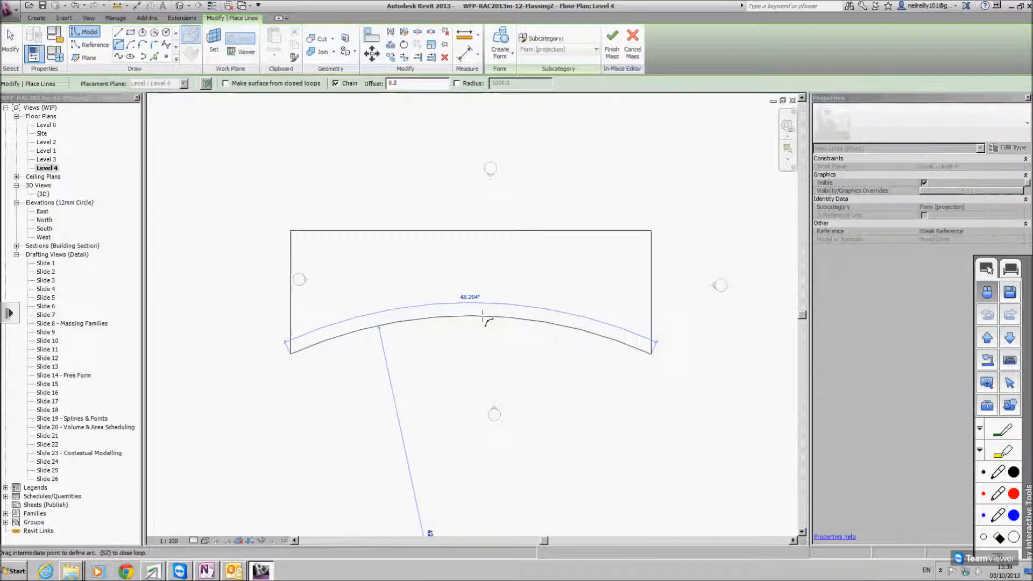
pyautogui.click(549, 317)
pyautogui.press('Escape')
pyautogui.press('Escape')
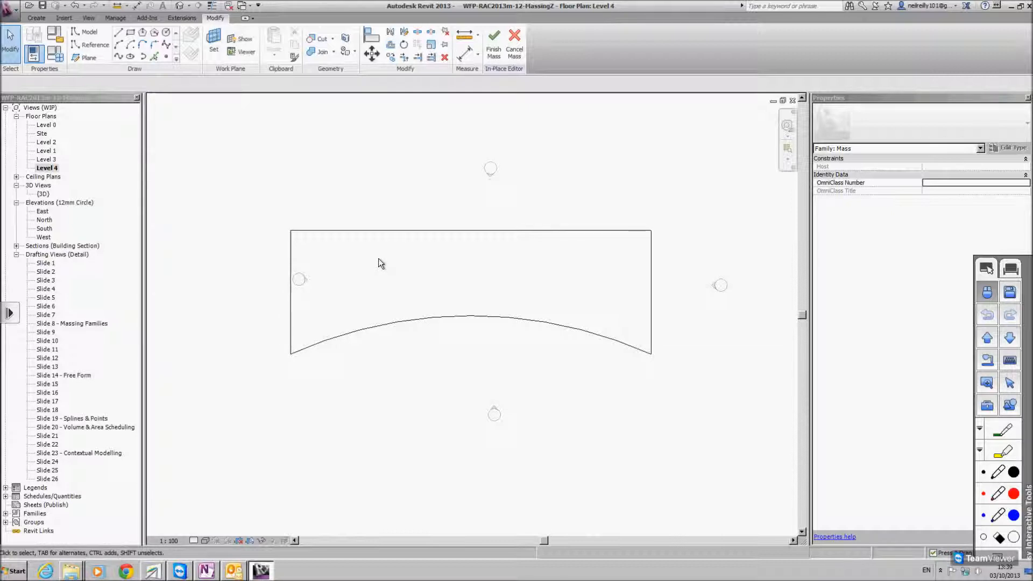
# - In the 3D view, create a solid form from the closed Level 1 and Level 4 outlines
pyautogui.doubleClick(43, 194)
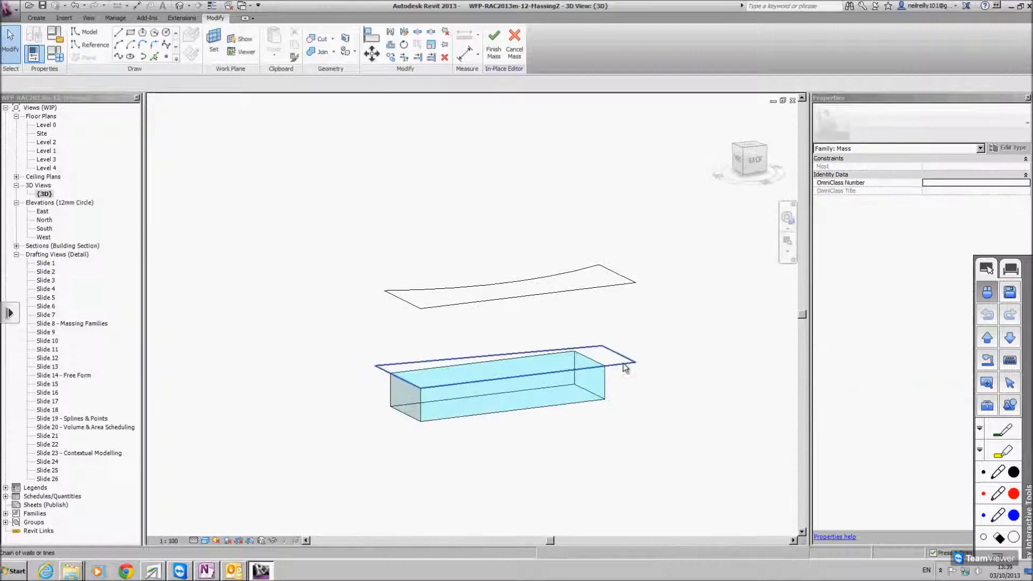
pyautogui.click(622, 363)
pyautogui.press('Tab')
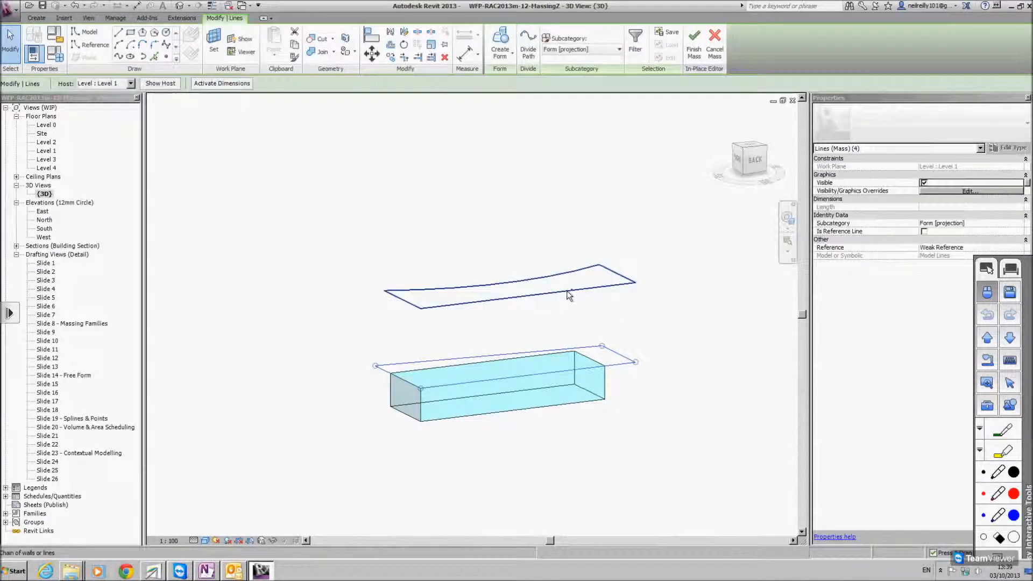
pyautogui.keyDown('ctrl'); pyautogui.click(568, 296); pyautogui.keyUp('ctrl')
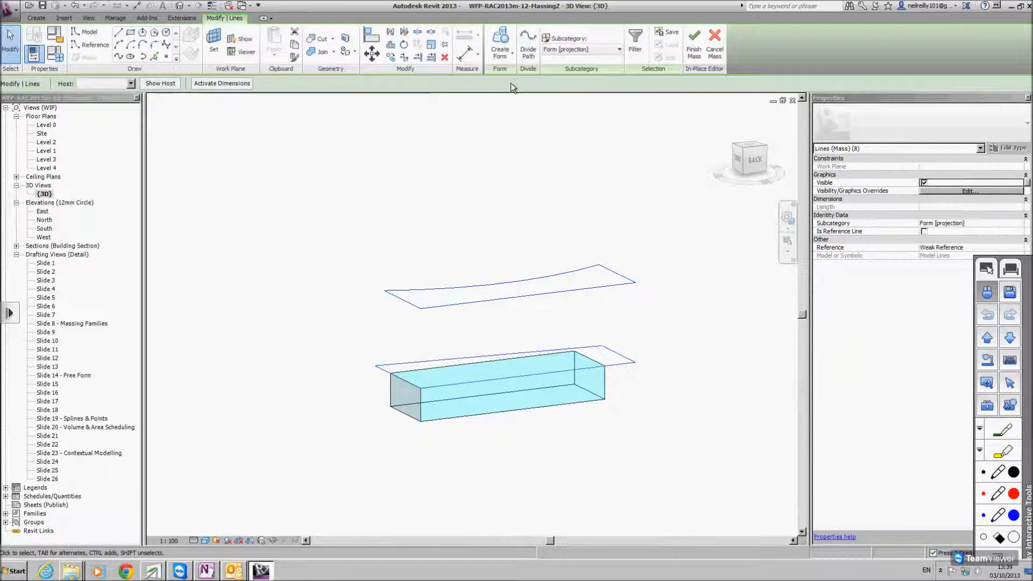
pyautogui.click(499, 52)
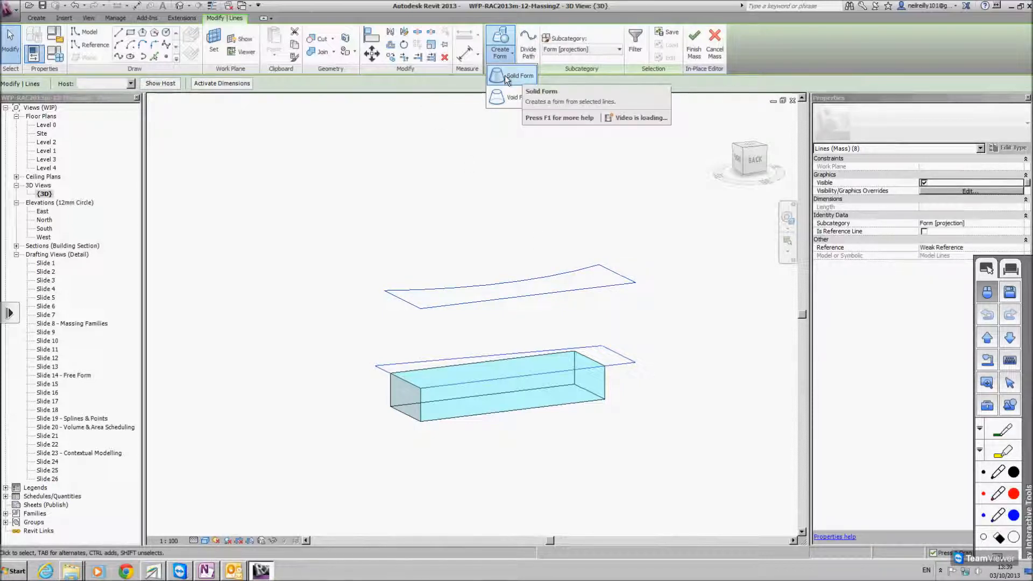
pyautogui.click(506, 76)
# - Examine the new upper form and how it overhangs the rectangular base from several sides
pyautogui.keyDown('shift'); pyautogui.moveTo(301, 317); pyautogui.dragTo(560, 357, button='middle'); pyautogui.keyUp('shift')
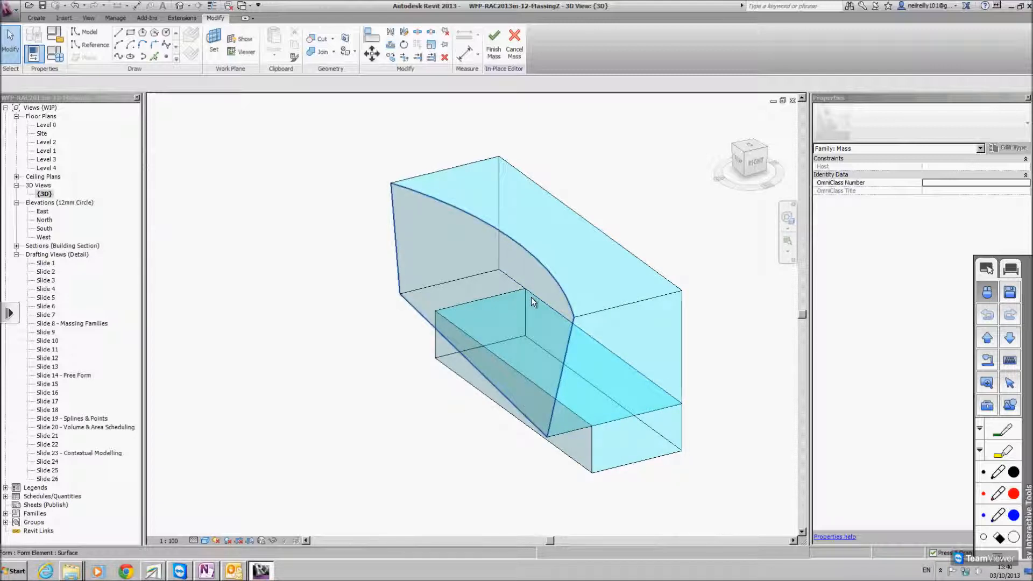
pyautogui.keyDown('shift'); pyautogui.moveTo(531, 297); pyautogui.dragTo(559, 295, button='middle'); pyautogui.keyUp('shift')
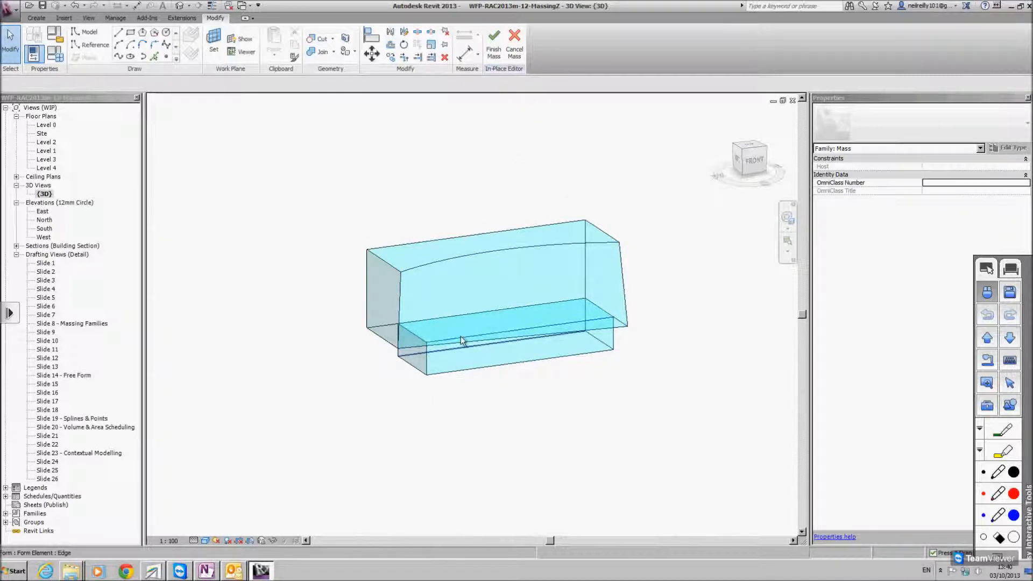
pyautogui.keyDown('shift'); pyautogui.moveTo(654, 352); pyautogui.dragTo(583, 362, button='middle'); pyautogui.keyUp('shift')
pyautogui.scroll(4, 521, 337)
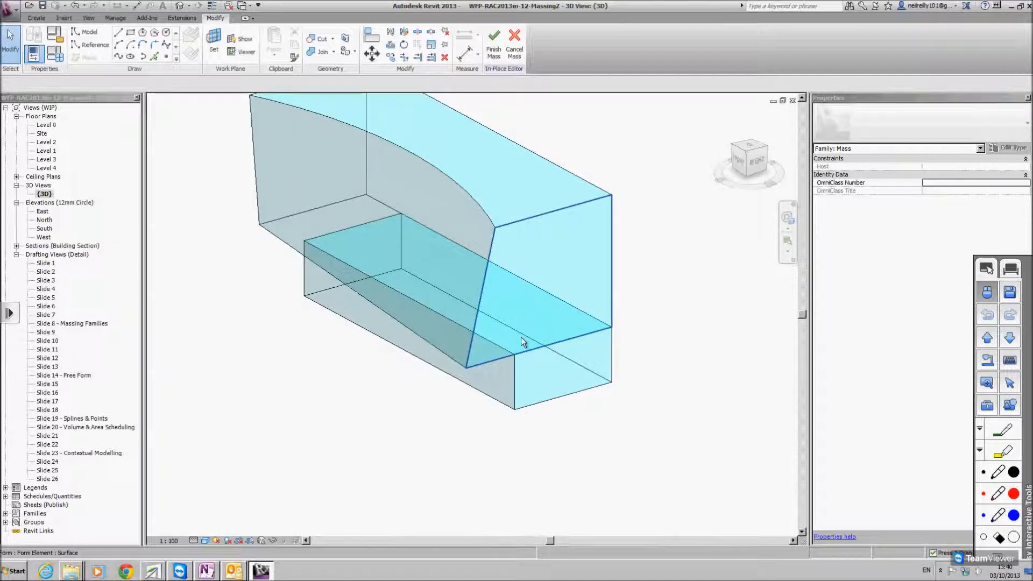
pyautogui.keyDown('shift'); pyautogui.moveTo(521, 336); pyautogui.dragTo(555, 346, button='middle'); pyautogui.keyUp('shift')
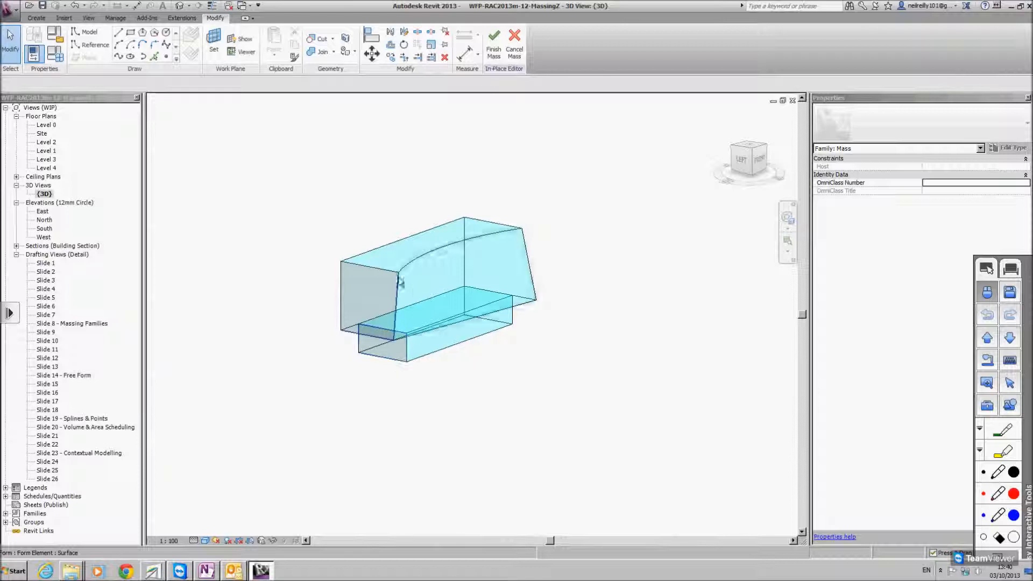
pyautogui.keyDown('shift'); pyautogui.moveTo(310, 375); pyautogui.dragTo(437, 339, button='middle'); pyautogui.keyUp('shift')
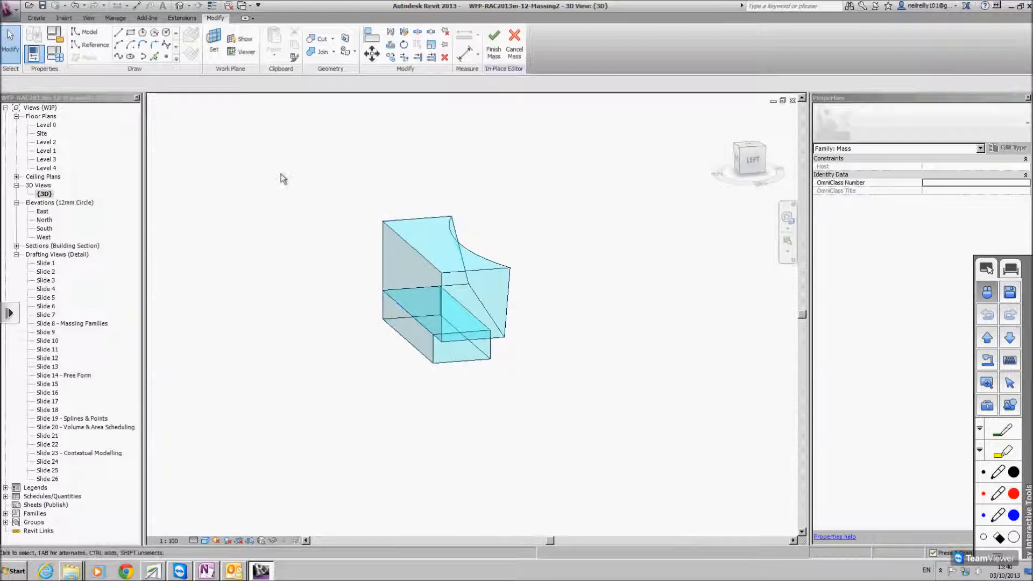
# - Join the geometry of the rectangular base form with the upper form
pyautogui.click(333, 53)
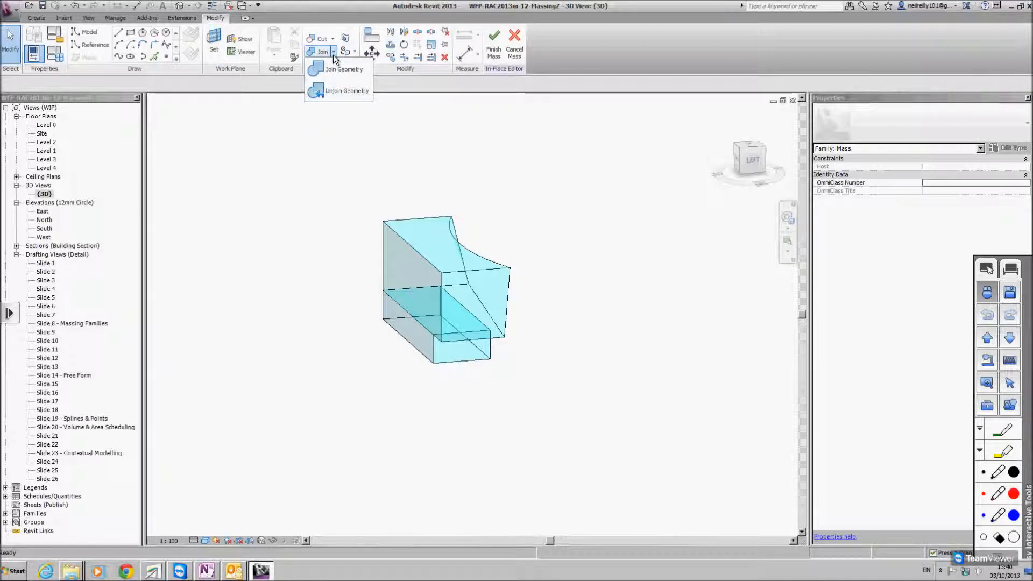
pyautogui.click(333, 69)
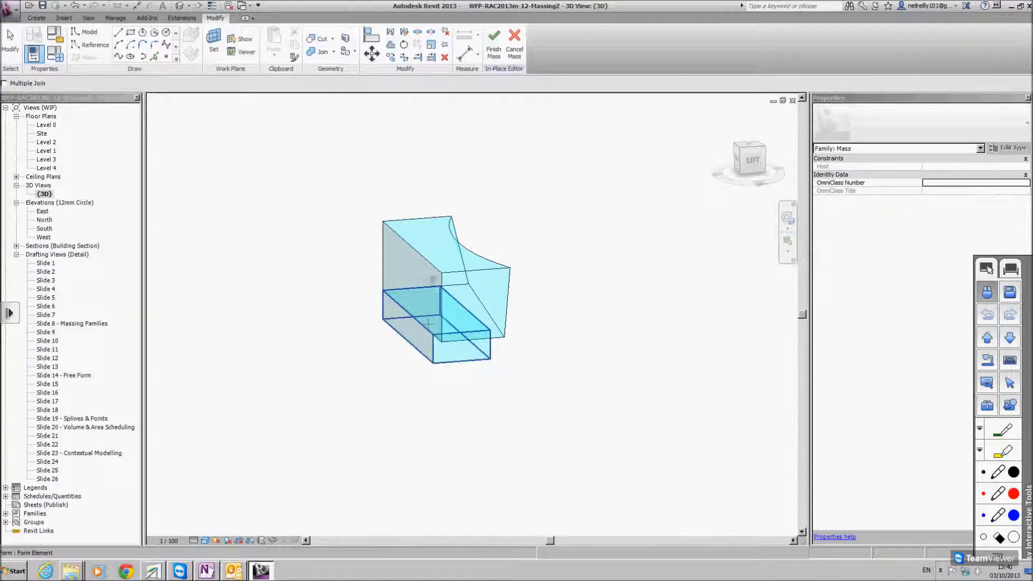
pyautogui.click(435, 357)
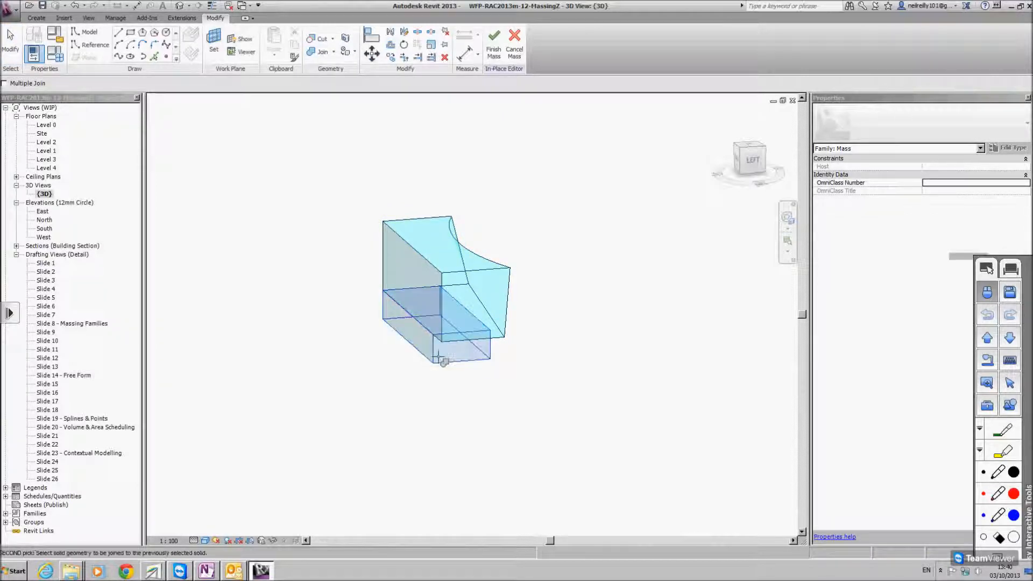
pyautogui.click(437, 262)
pyautogui.keyDown('shift'); pyautogui.moveTo(607, 309); pyautogui.dragTo(657, 352, button='middle'); pyautogui.keyUp('shift')
pyautogui.scroll(2, 330, 348)
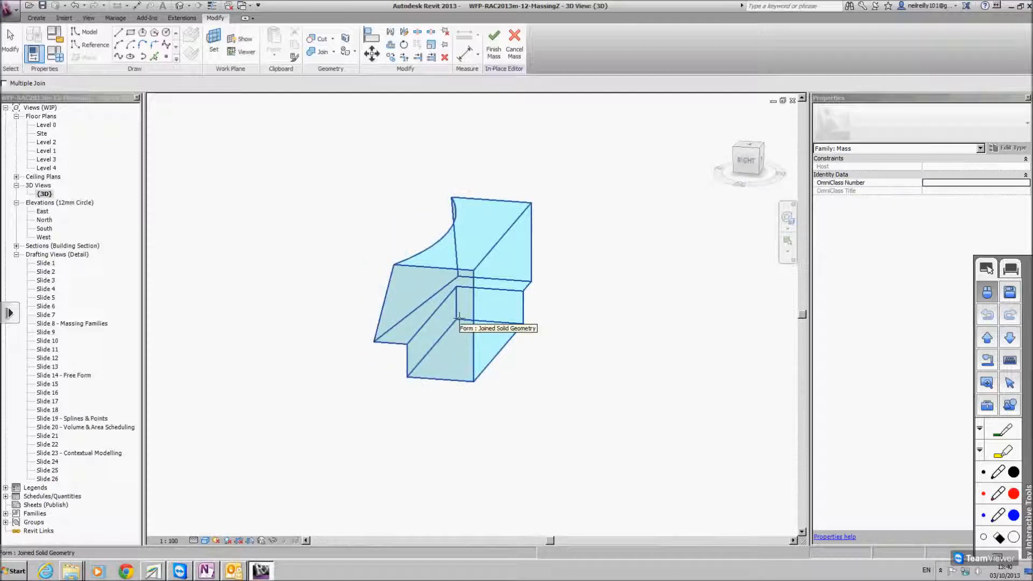
pyautogui.press('Escape')
pyautogui.keyDown('shift'); pyautogui.moveTo(408, 348); pyautogui.dragTo(591, 337, button='middle'); pyautogui.keyUp('shift')
pyautogui.scroll(-2, 545, 363)
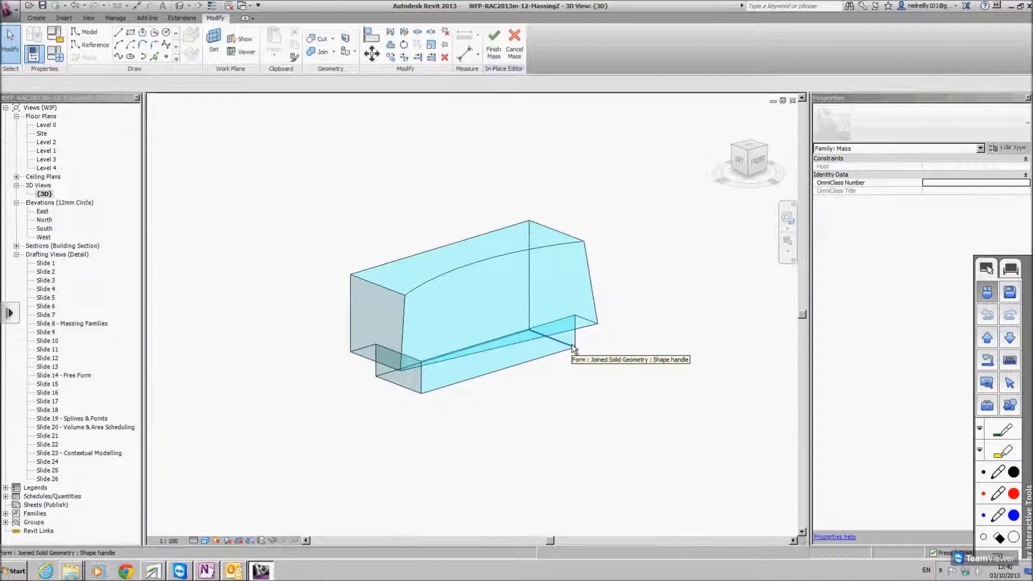
# - Finish the in-place mass, undo the finish once, and finish the mass again
pyautogui.click(495, 45)
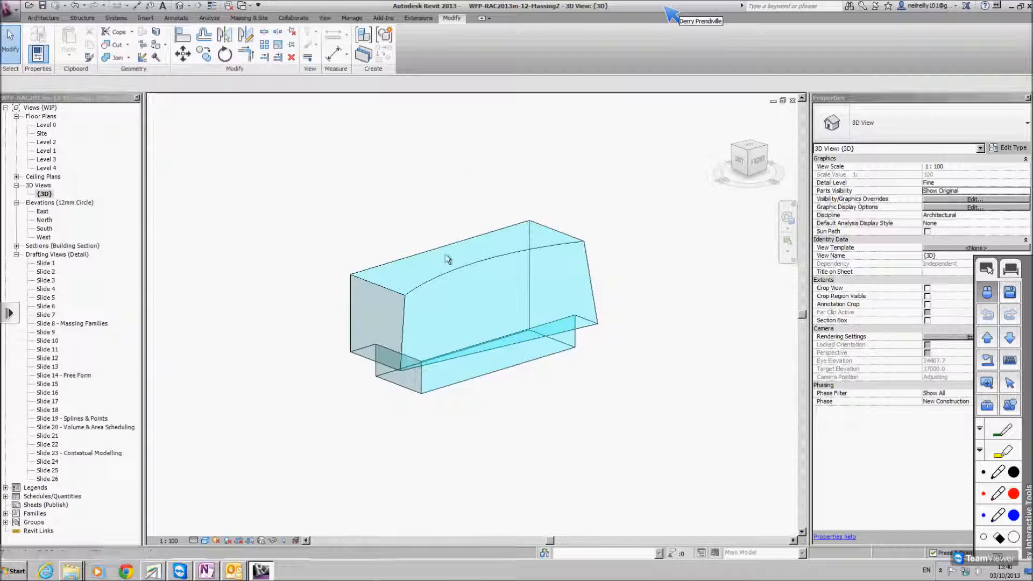
pyautogui.hotkey('ctrl', 'z')
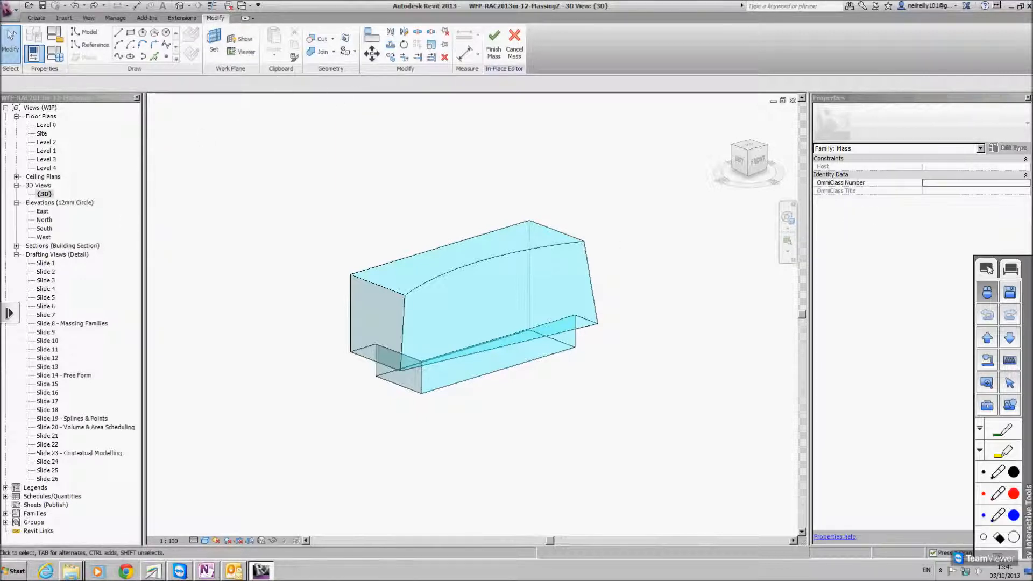
pyautogui.click(494, 52)
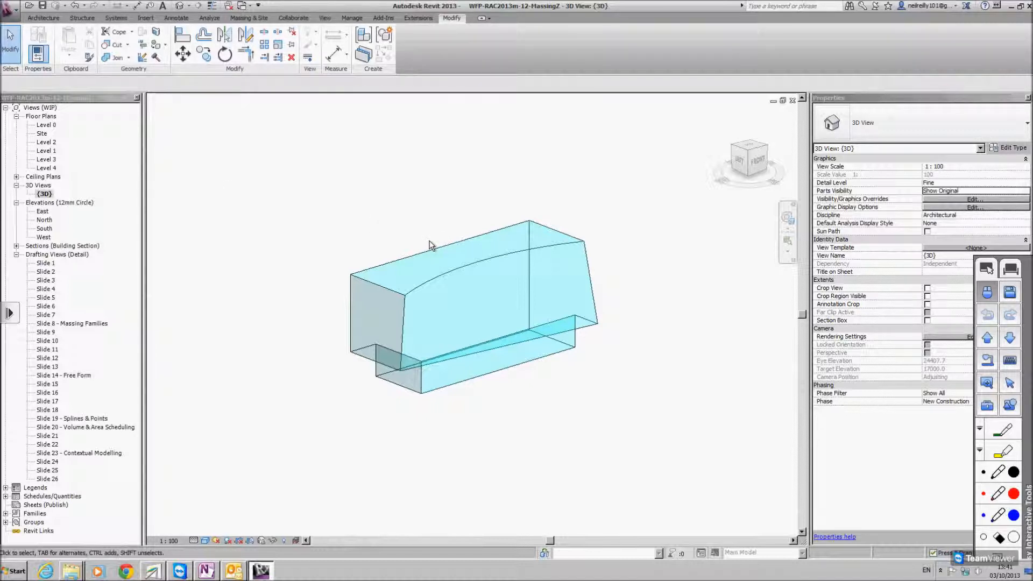
pyautogui.keyDown('shift'); pyautogui.moveTo(482, 281); pyautogui.dragTo(524, 283, button='middle'); pyautogui.keyUp('shift')
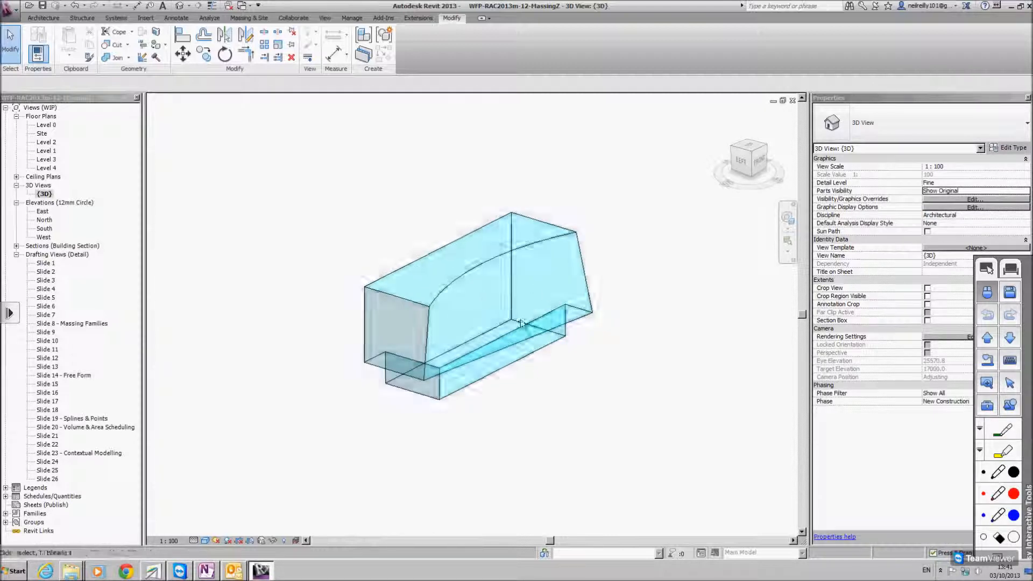
# - Open the South elevation and raise Level 2 to an elevation of about 3200, just below Level 1
pyautogui.scroll(2, 525, 290)
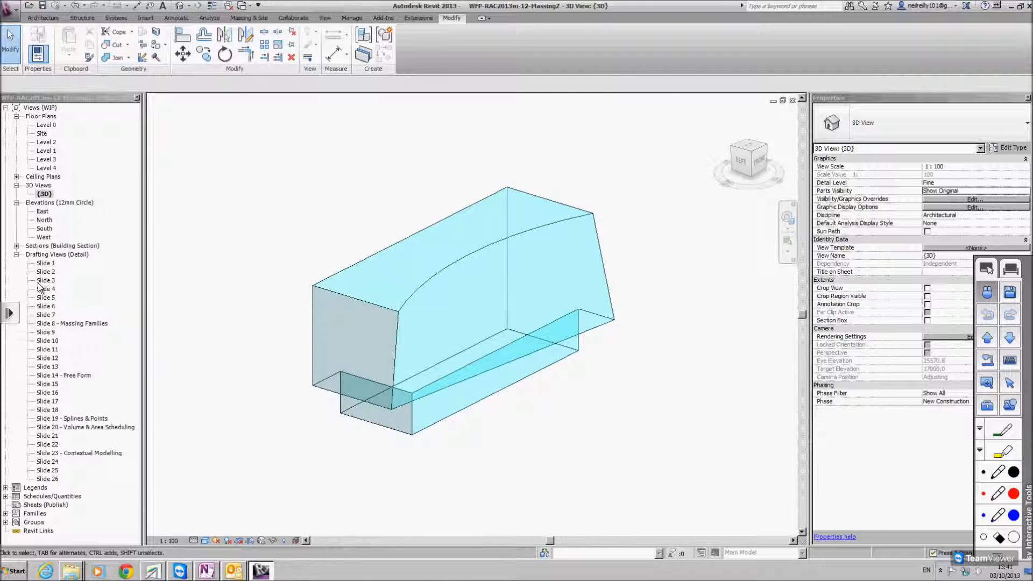
pyautogui.doubleClick(44, 228)
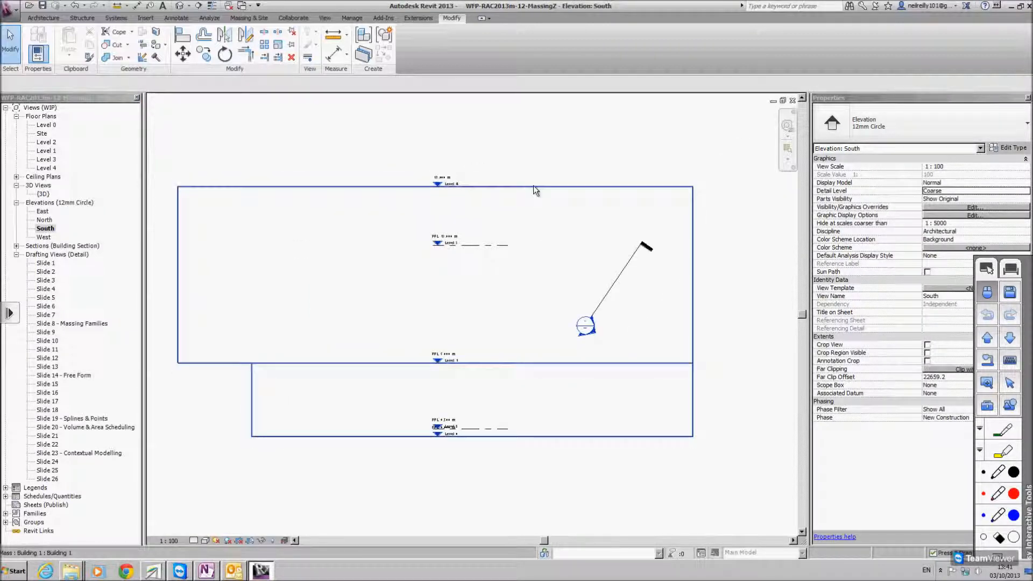
pyautogui.scroll(2, 610, 500)
pyautogui.scroll(4, 424, 450)
pyautogui.scroll(-6, 425, 447)
pyautogui.moveTo(438, 112); pyautogui.dragTo(454, 245, button='middle')
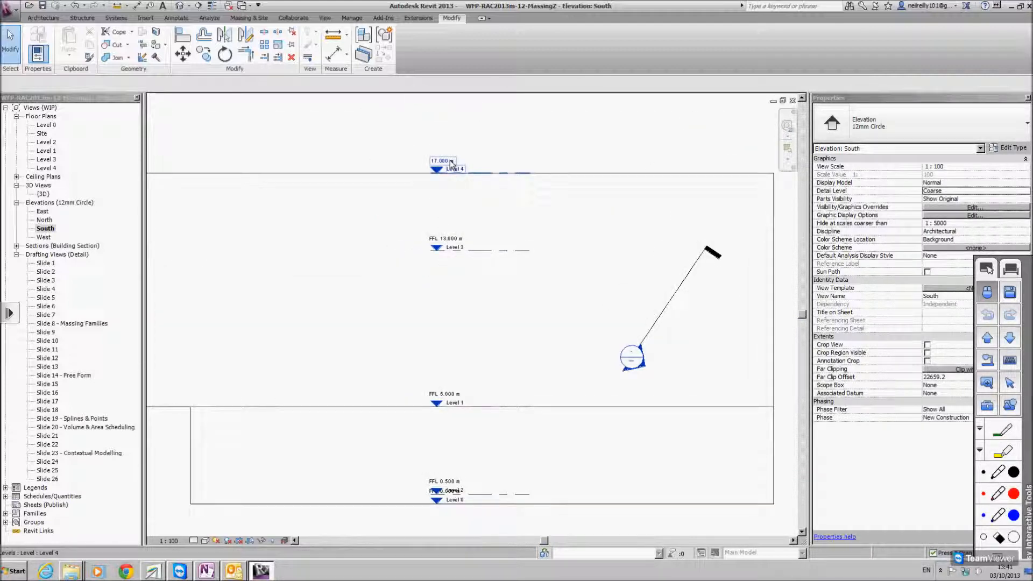
pyautogui.scroll(-2, 452, 226)
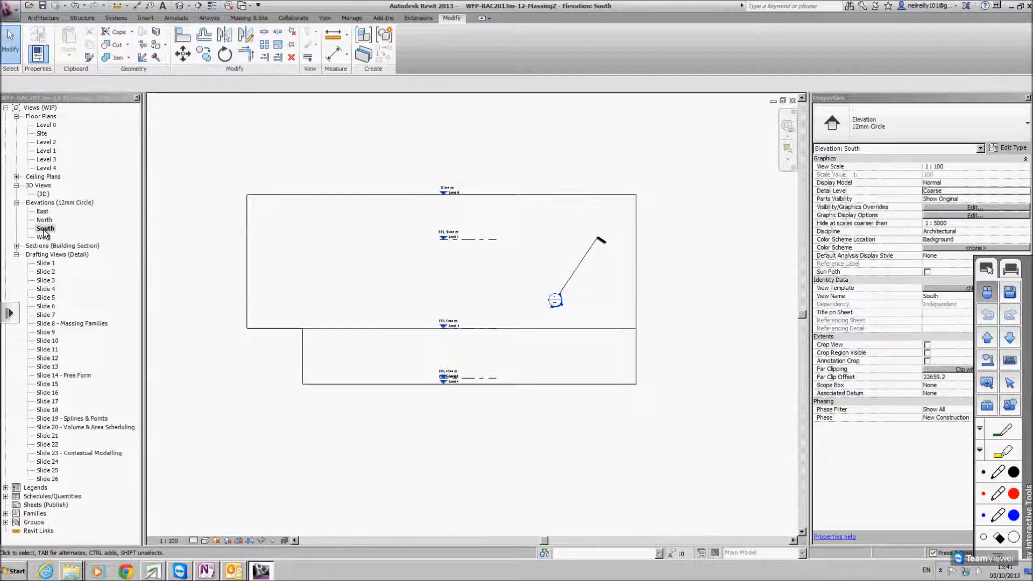
pyautogui.scroll(3, 478, 365)
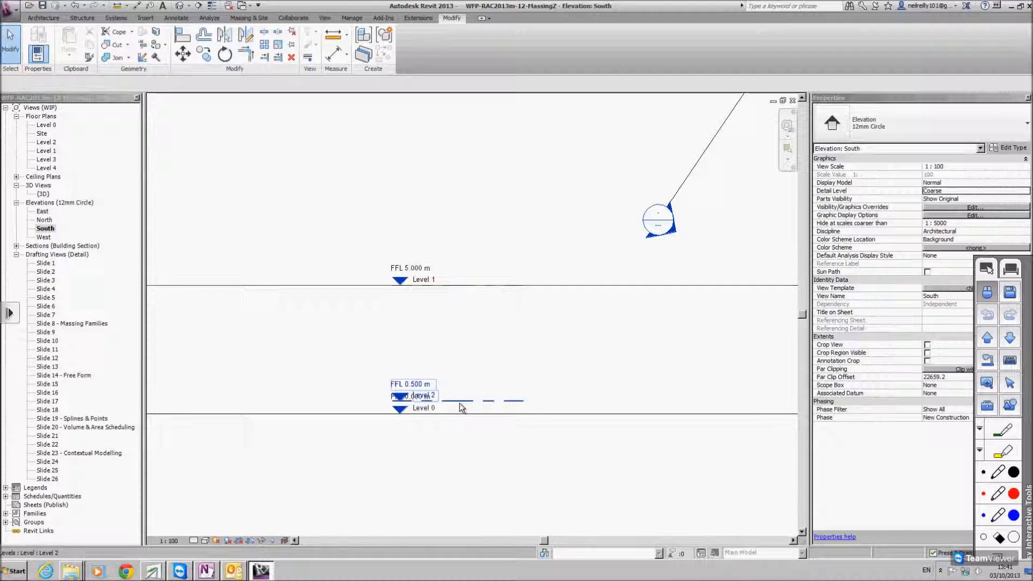
pyautogui.click(460, 405)
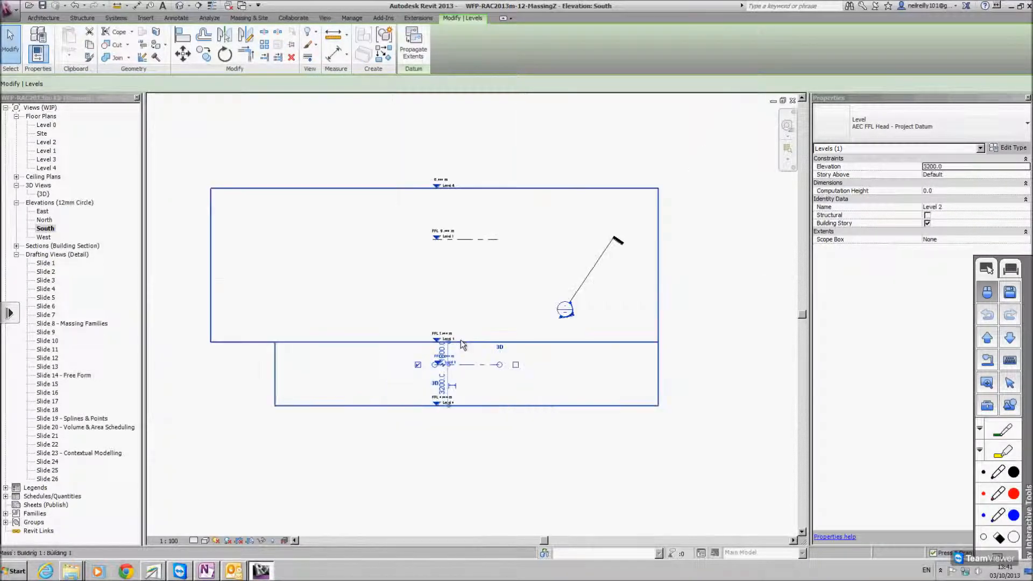
pyautogui.click(460, 341)
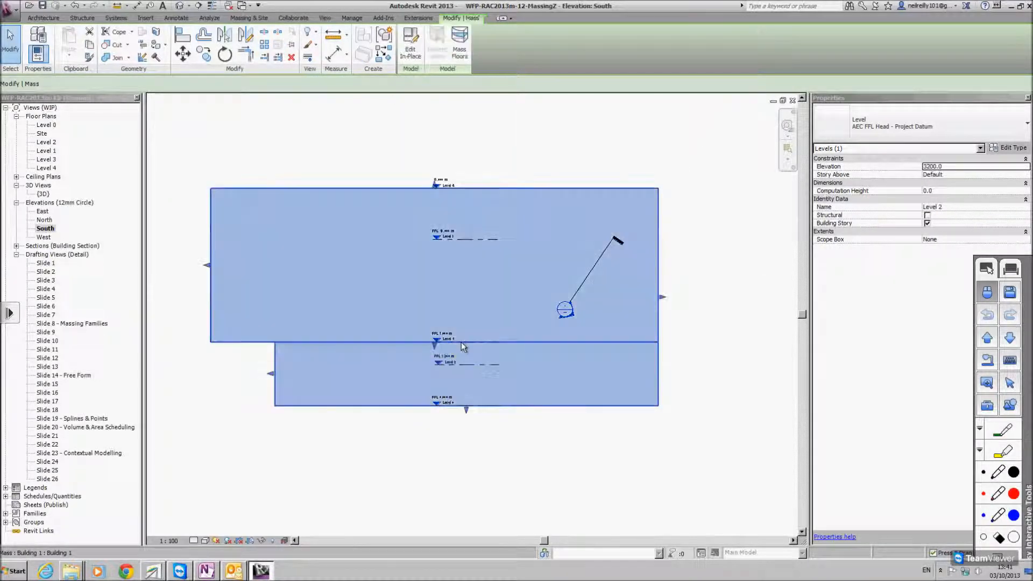
pyautogui.press('Escape')
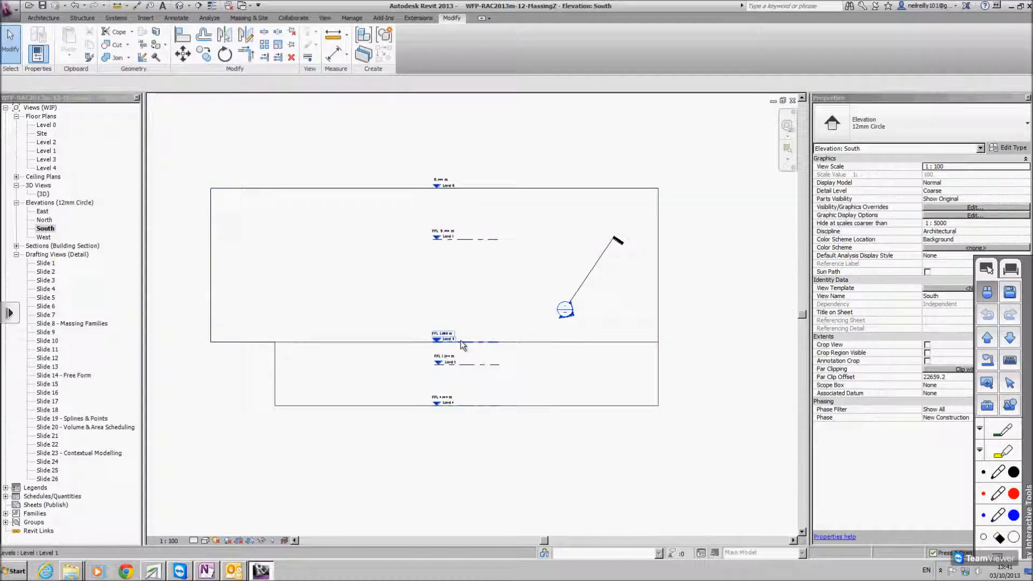
pyautogui.click(463, 342)
pyautogui.moveTo(463, 341); pyautogui.dragTo(461, 286)
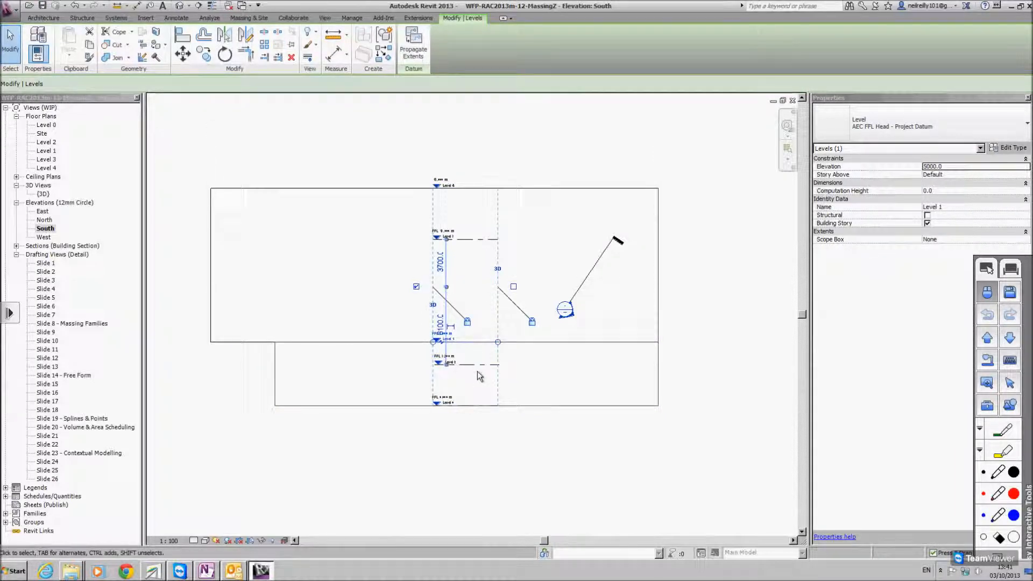
pyautogui.hotkey('ctrl', 'z')
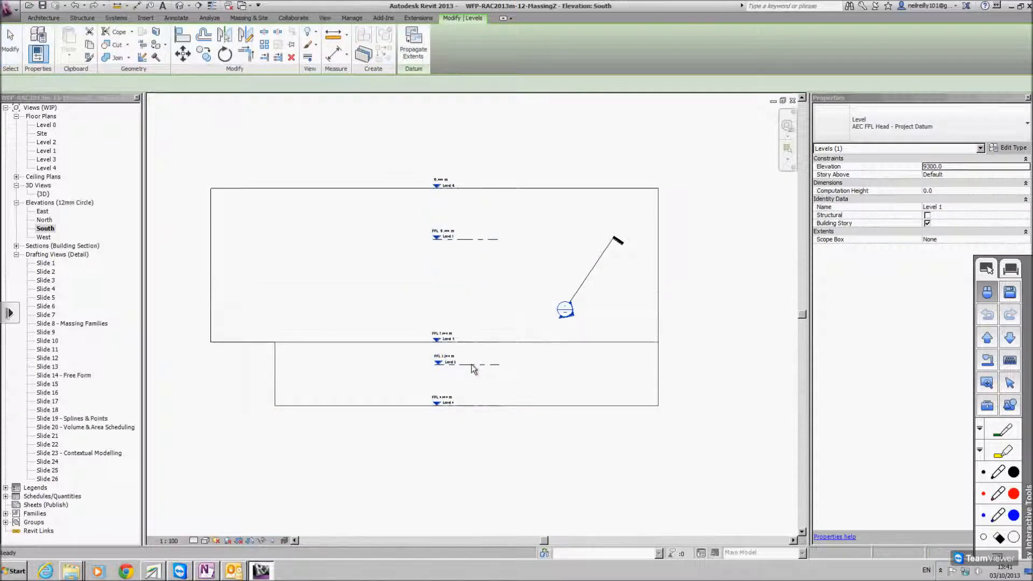
# - Move Level 2 up so it sits roughly midway between Level 1 and Level 3
pyautogui.click(473, 369)
pyautogui.moveTo(468, 362); pyautogui.dragTo(466, 294)
pyautogui.click(556, 293)
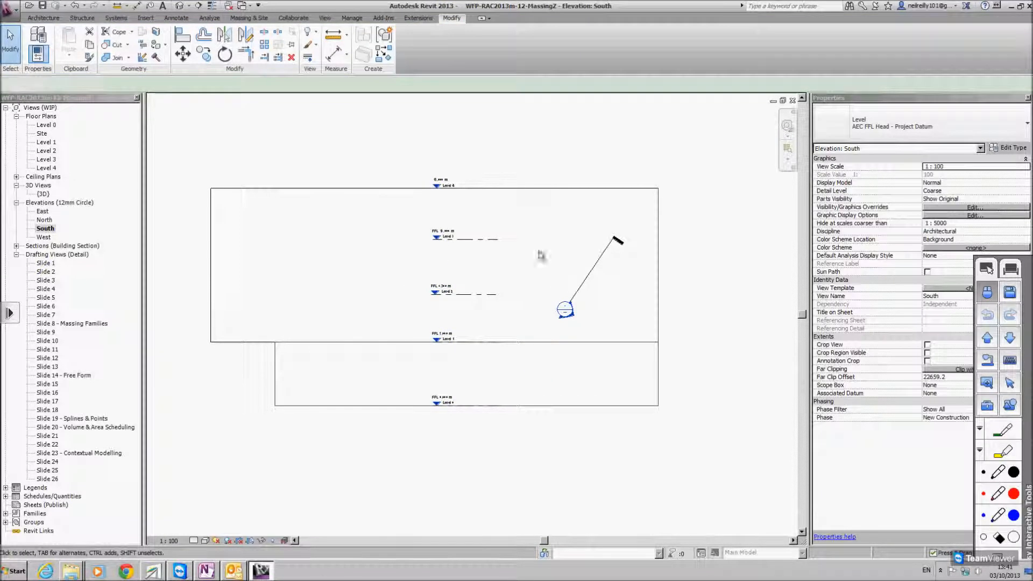
pyautogui.scroll(-1, 503, 345)
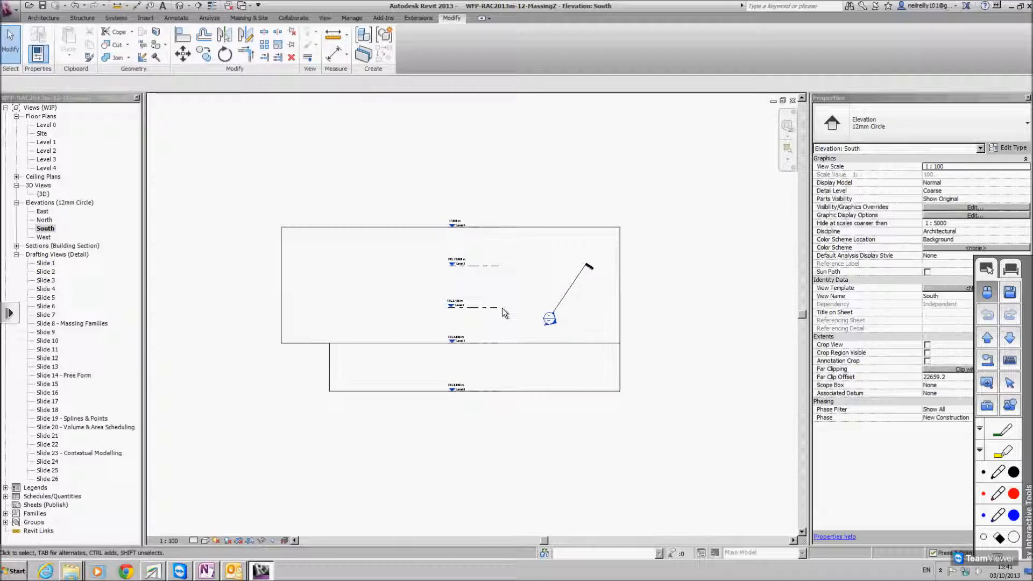
pyautogui.scroll(3, 496, 241)
pyautogui.scroll(-2, 466, 446)
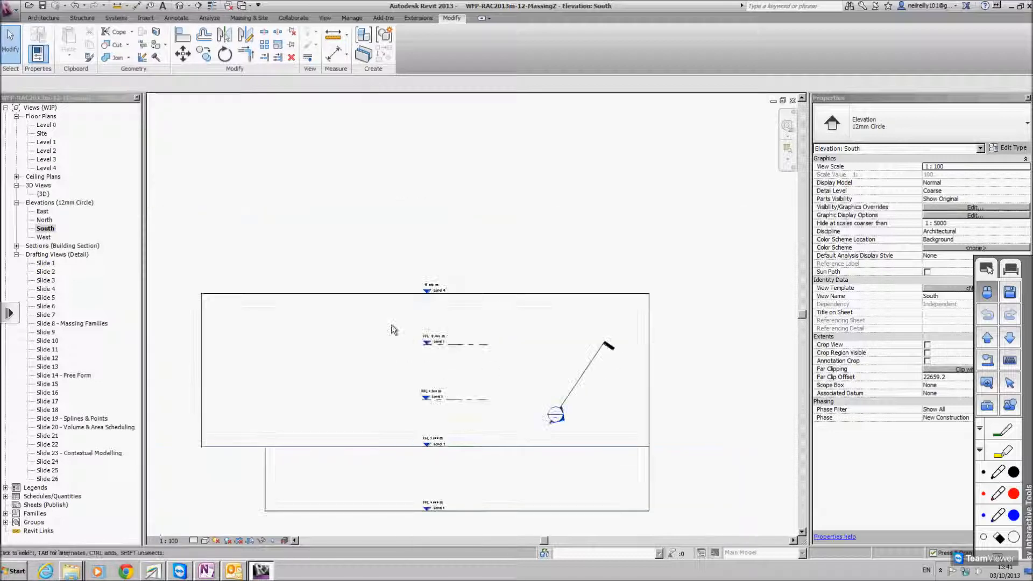
# - In the 3D view, create mass floors for the Building 1 mass at Level 0, Level 1, Level 2 and Level 3
pyautogui.doubleClick(43, 193)
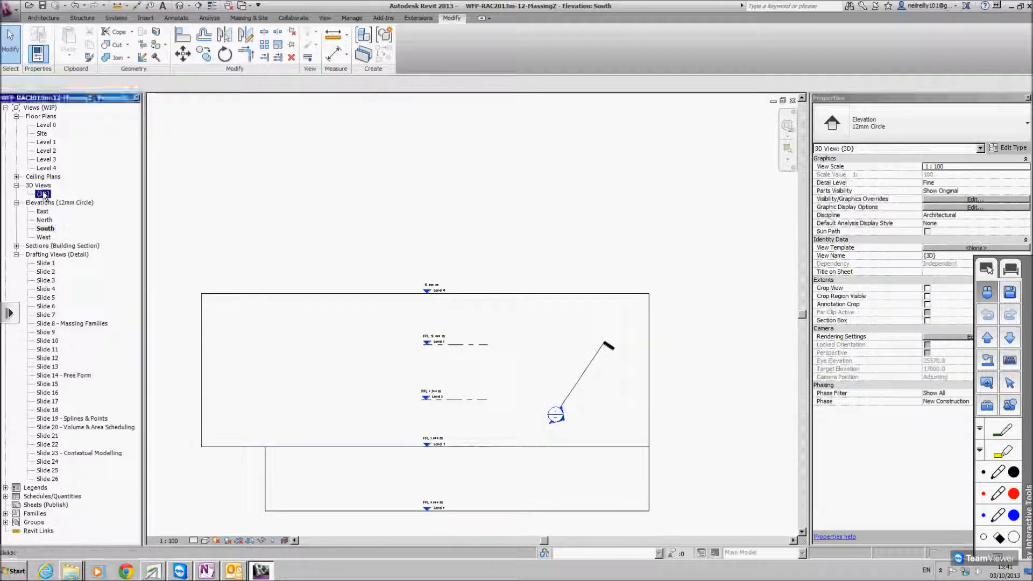
pyautogui.click(459, 266)
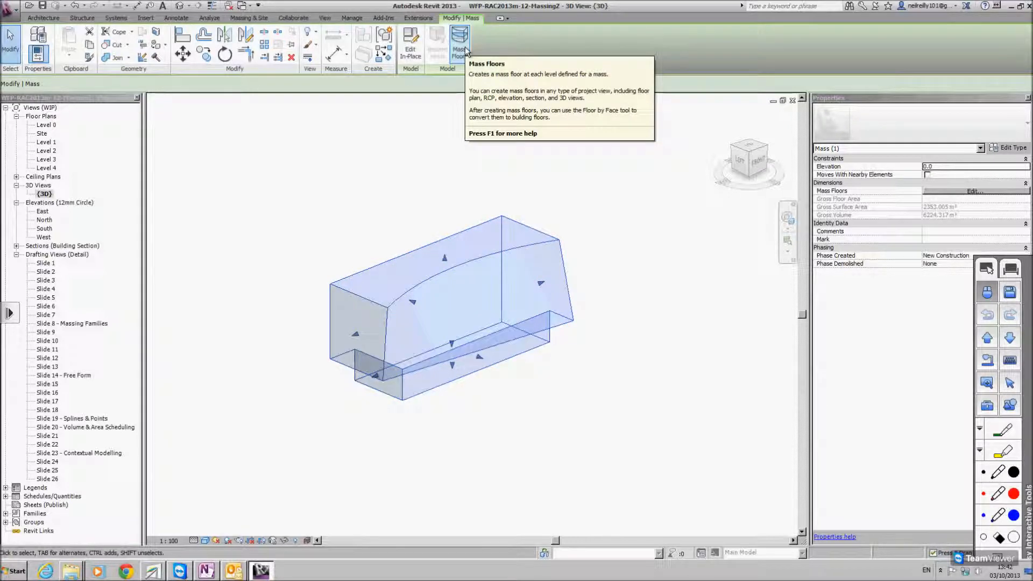
pyautogui.click(460, 43)
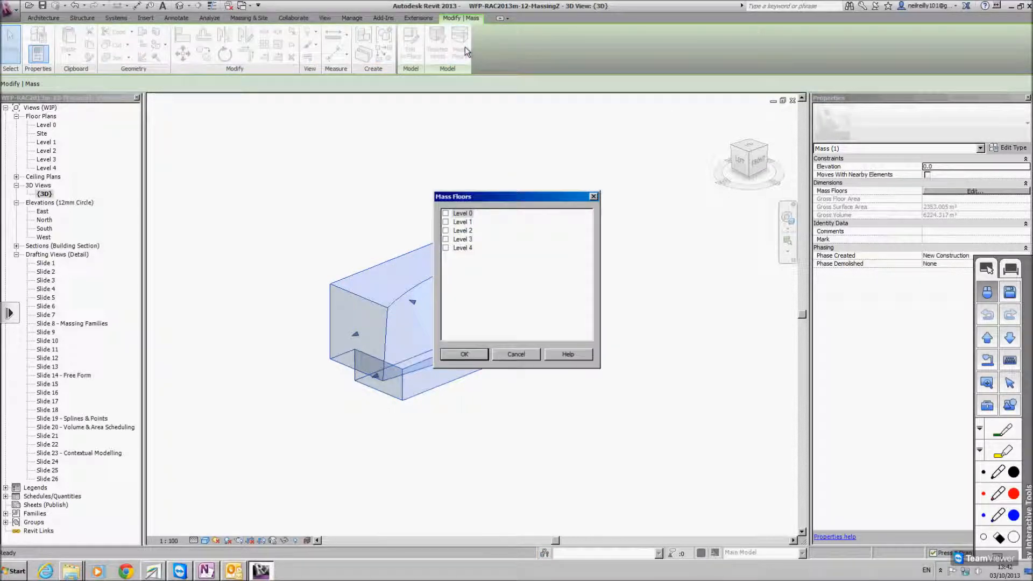
pyautogui.click(446, 213)
pyautogui.click(446, 221)
pyautogui.click(446, 230)
pyautogui.click(446, 238)
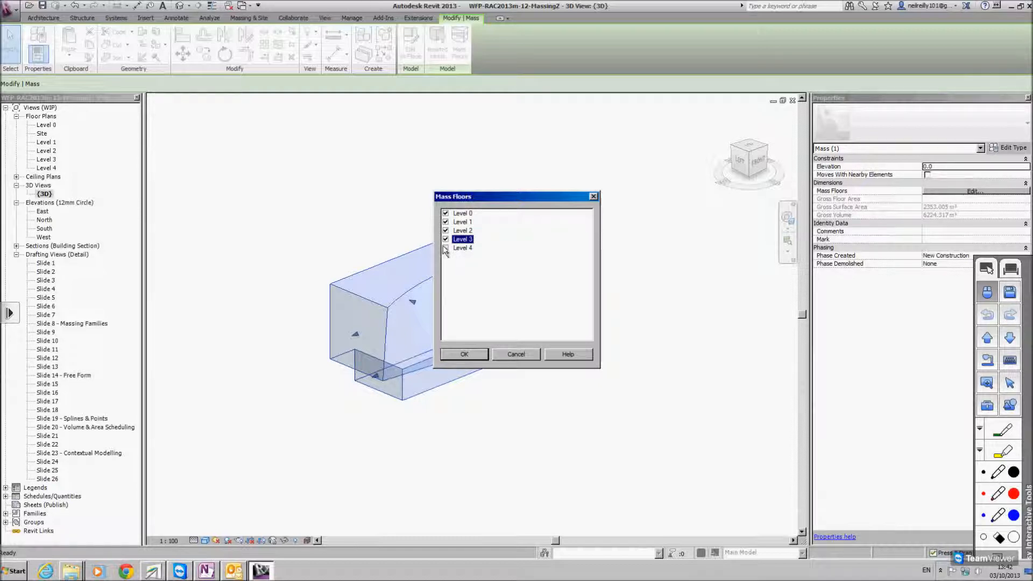
pyautogui.click(461, 352)
pyautogui.scroll(2, 537, 379)
pyautogui.keyDown('shift'); pyautogui.moveTo(530, 363); pyautogui.dragTo(338, 396, button='middle'); pyautogui.keyUp('shift')
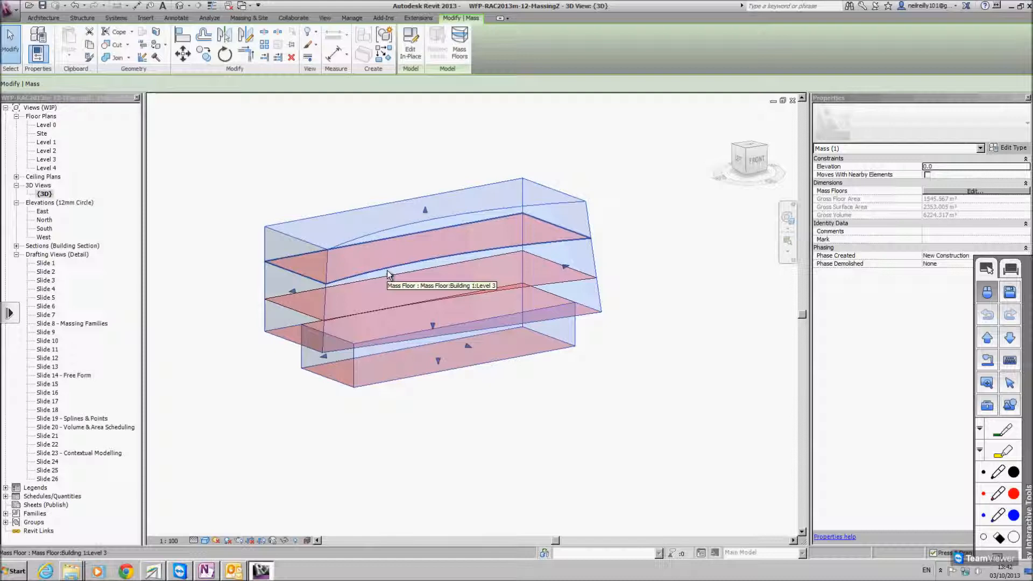
pyautogui.keyDown('shift'); pyautogui.moveTo(503, 288); pyautogui.dragTo(420, 385, button='middle'); pyautogui.keyUp('shift')
pyautogui.click(359, 244)
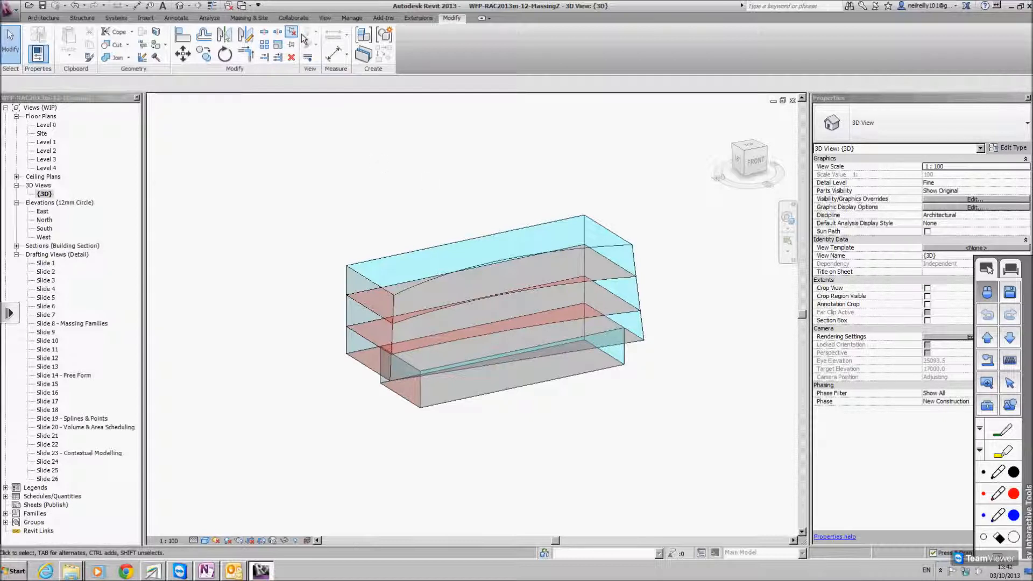
# - Create a new schedule of building components for the Mass Floor category in the New Construction phase
pyautogui.click(325, 18)
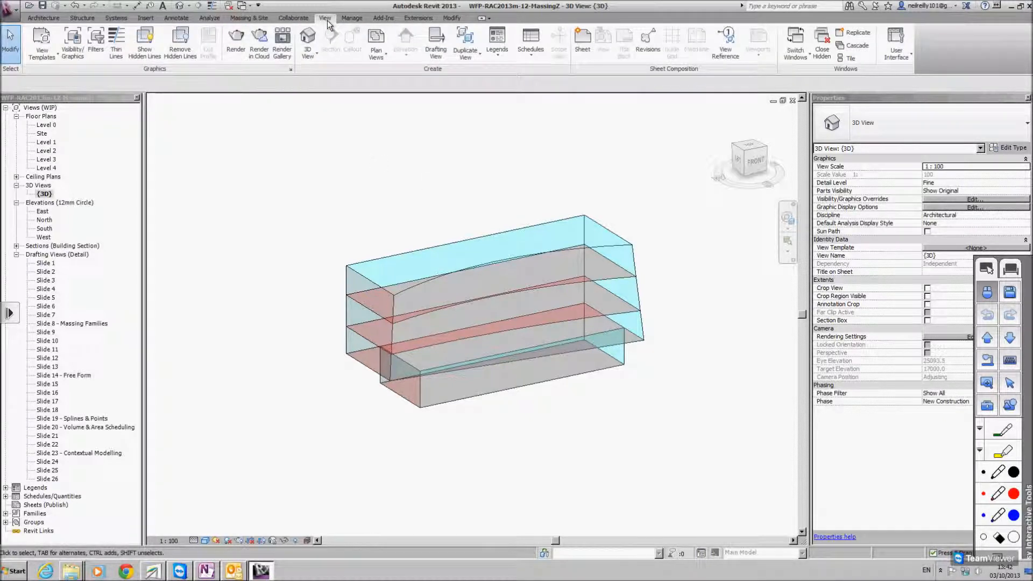
pyautogui.click(530, 45)
pyautogui.click(548, 77)
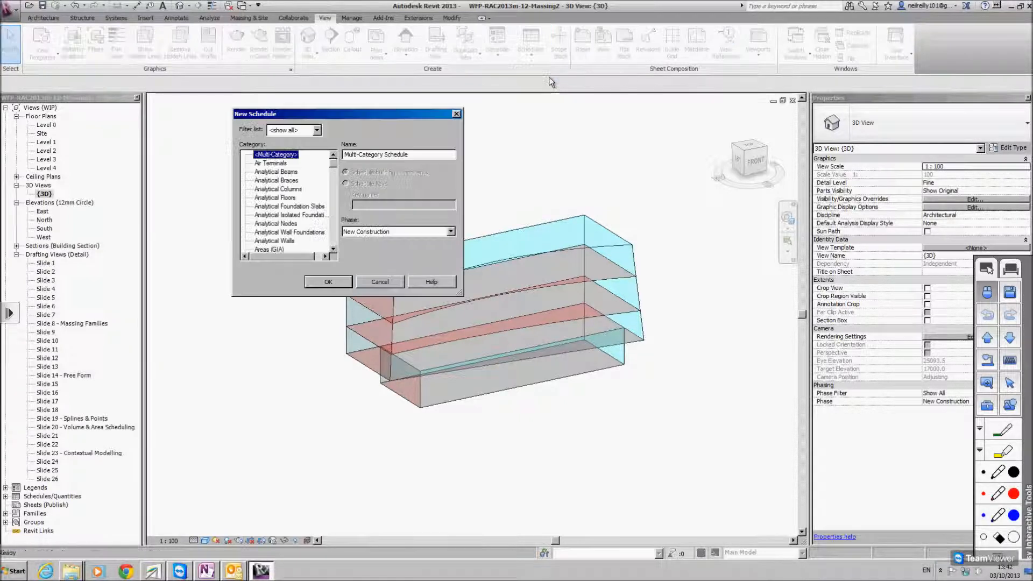
pyautogui.click(273, 173)
pyautogui.press('m')
pyautogui.scroll(-1, 272, 175)
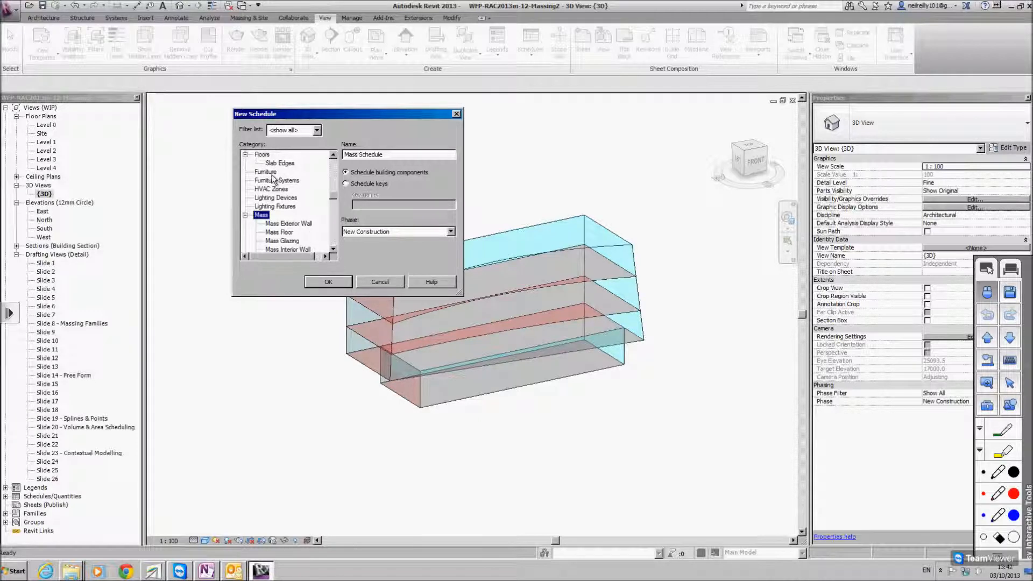
pyautogui.scroll(-1, 331, 191)
pyautogui.scroll(-1, 332, 192)
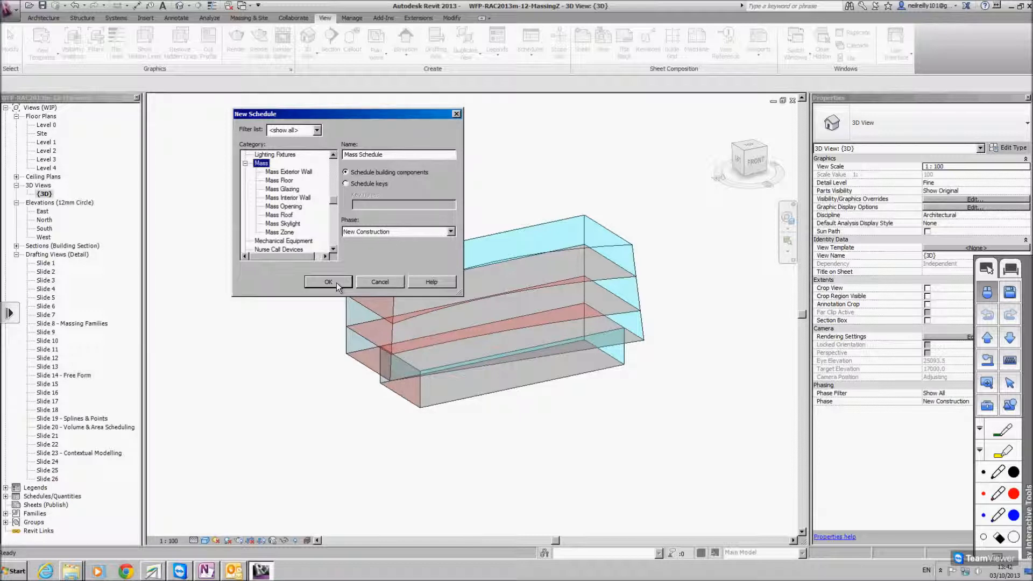
pyautogui.click(284, 181)
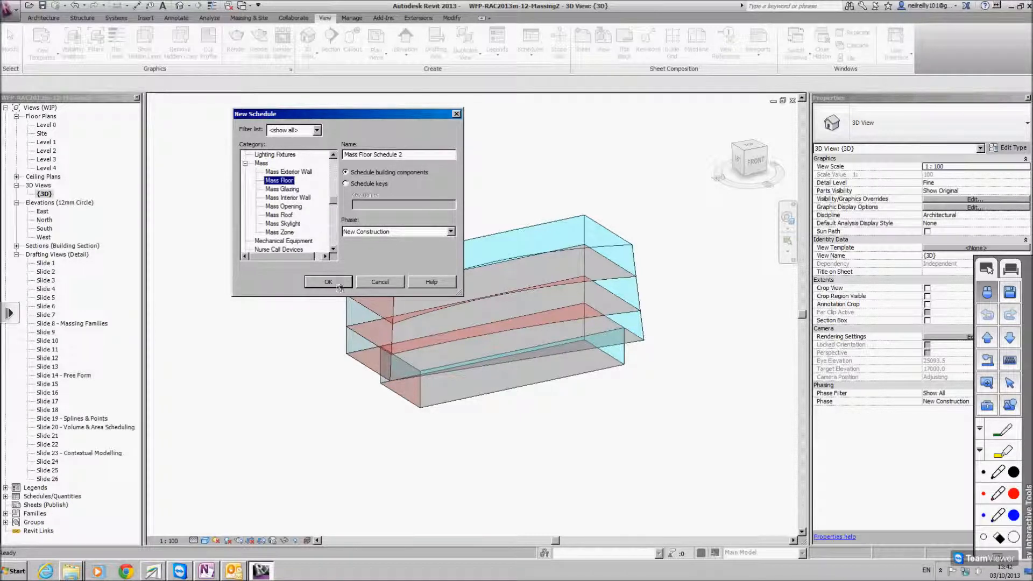
pyautogui.click(411, 155)
pyautogui.click(328, 282)
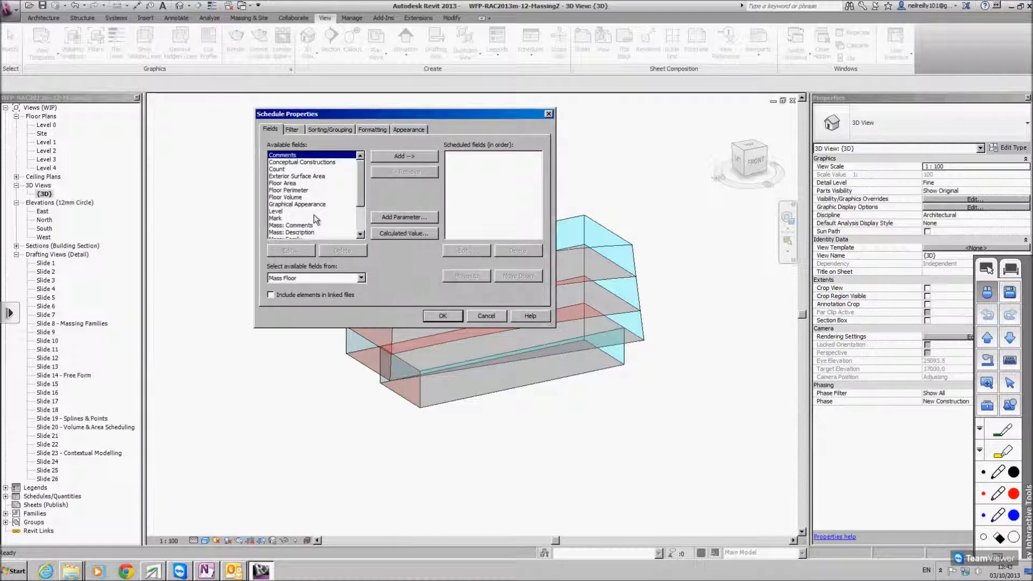
# - Add the Exterior Surface Area, Floor Area, Floor Perimeter, Floor Volume and Level fields to the mass floor schedule
pyautogui.click(300, 190)
pyautogui.click(290, 183)
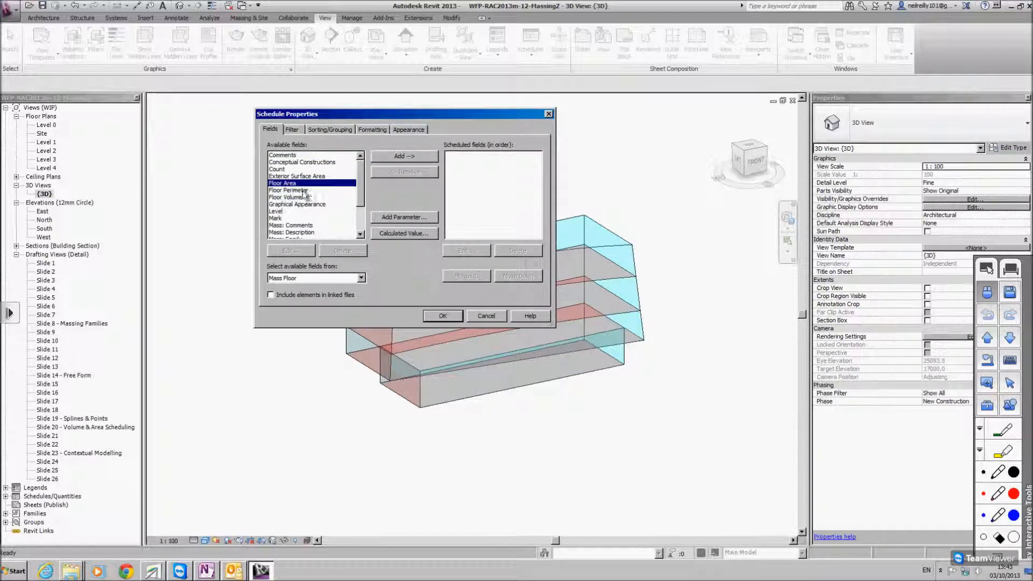
pyautogui.keyDown('ctrl'); pyautogui.click(300, 190); pyautogui.keyUp('ctrl')
pyautogui.keyDown('ctrl'); pyautogui.click(294, 197); pyautogui.keyUp('ctrl')
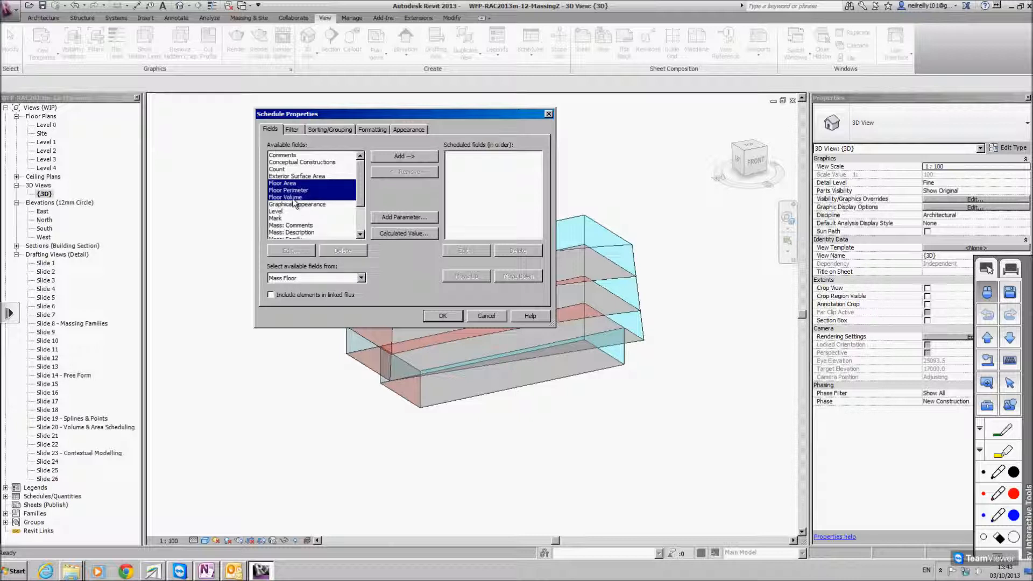
pyautogui.moveTo(359, 165); pyautogui.dragTo(360, 168)
pyautogui.keyDown('ctrl'); pyautogui.click(320, 176); pyautogui.keyUp('ctrl')
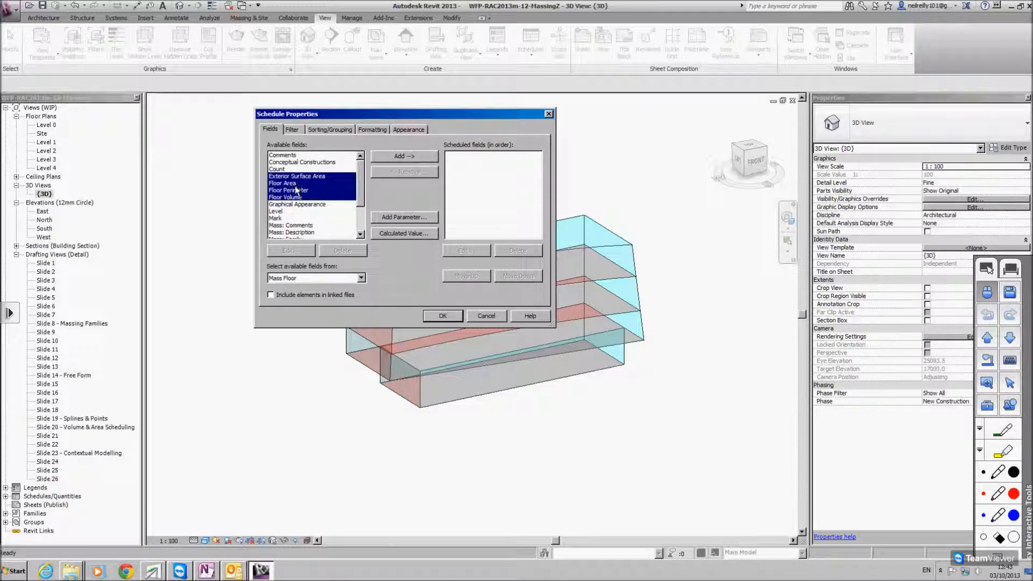
pyautogui.keyDown('ctrl'); pyautogui.click(275, 211); pyautogui.keyUp('ctrl')
pyautogui.click(397, 155)
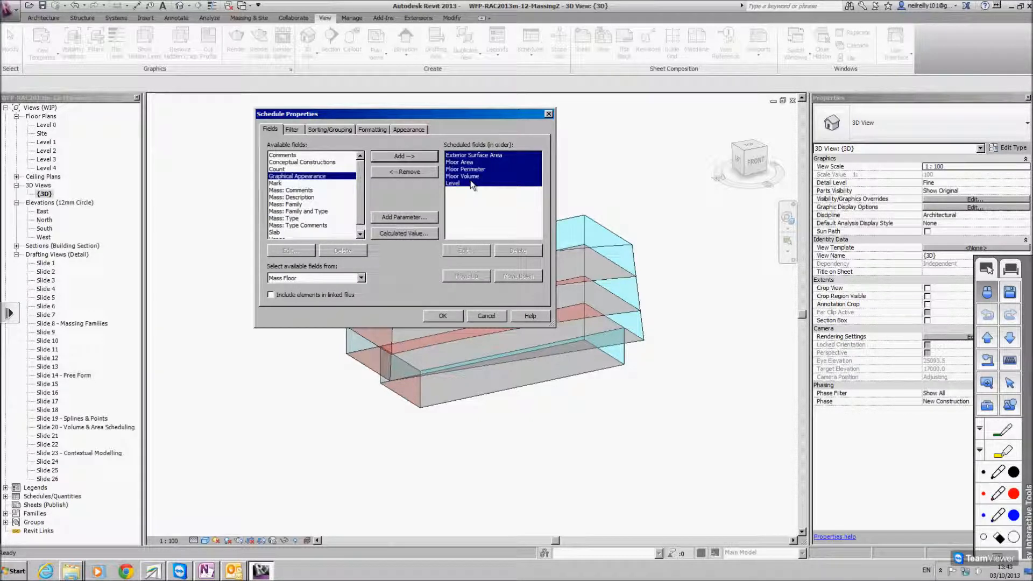
# - Order the scheduled fields with Level first and Exterior Surface Area last, and generate the schedule
pyautogui.click(466, 276)
pyautogui.click(465, 277)
pyautogui.click(465, 276)
pyautogui.click(465, 277)
pyautogui.click(464, 162)
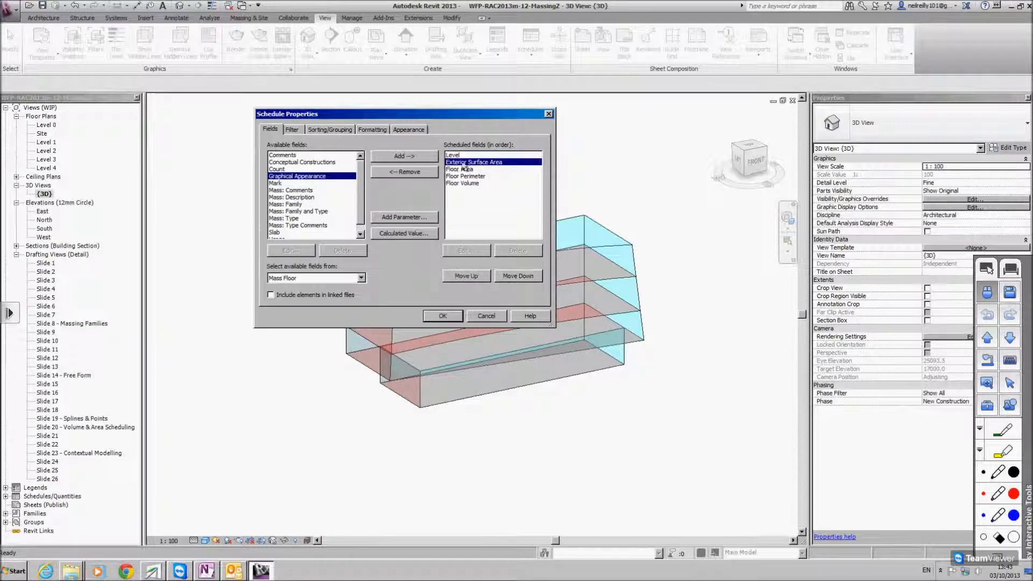
pyautogui.click(512, 273)
pyautogui.click(511, 273)
pyautogui.click(511, 273)
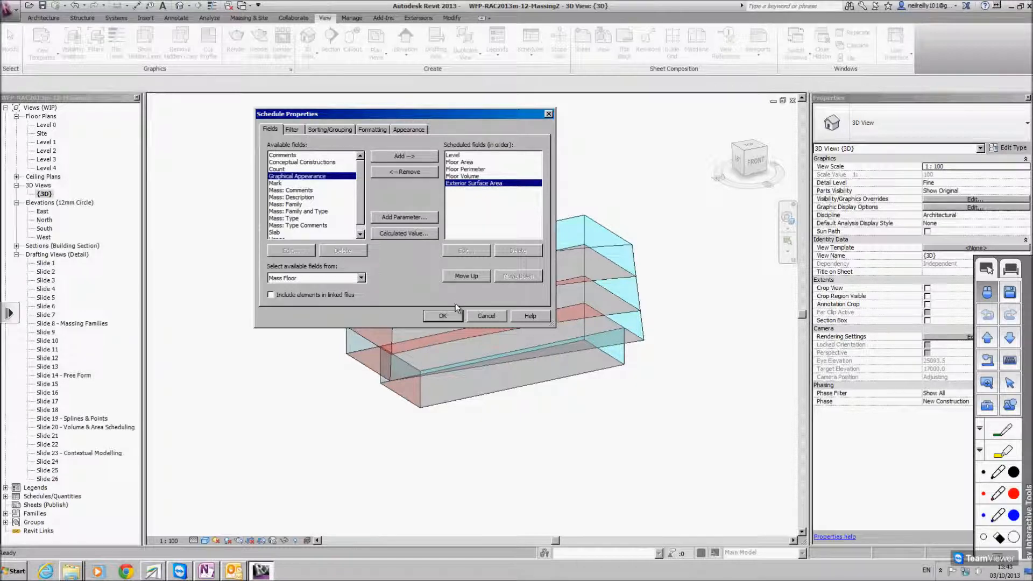
pyautogui.click(443, 314)
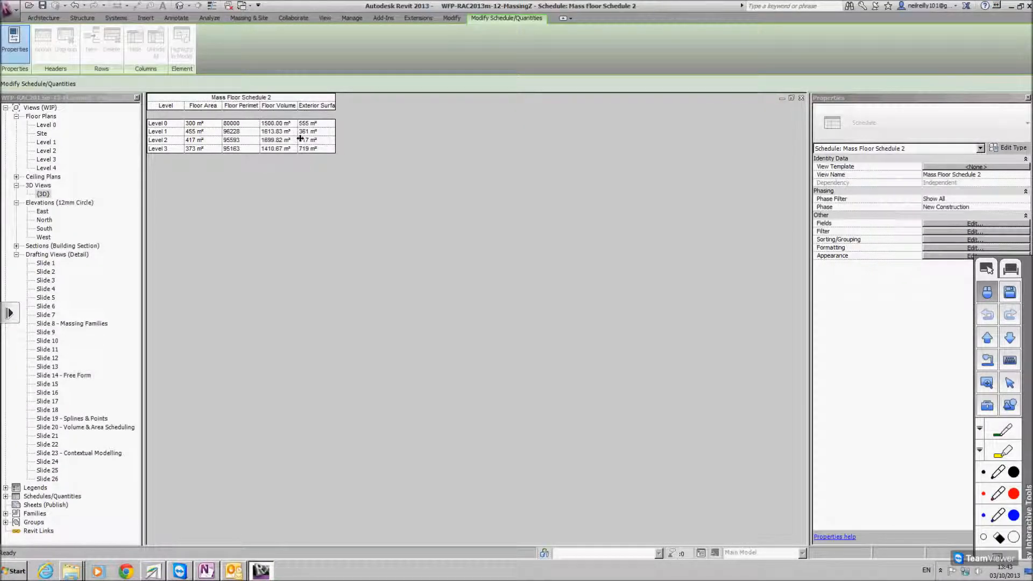
# - Widen the Floor Volume column and enable grand totals with title, count and totals for the mass floor schedule
pyautogui.moveTo(305, 115); pyautogui.dragTo(326, 115)
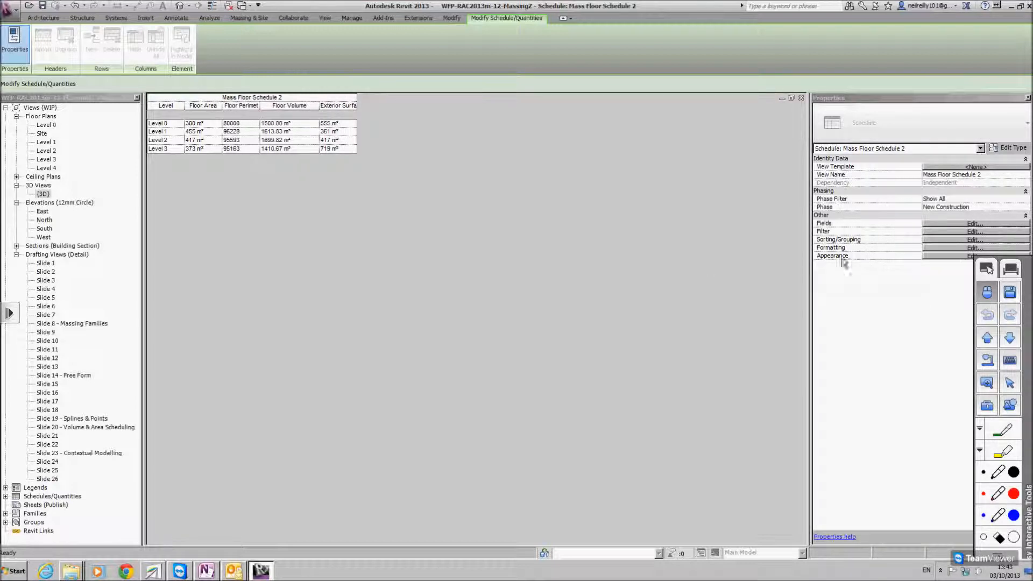
pyautogui.click(929, 231)
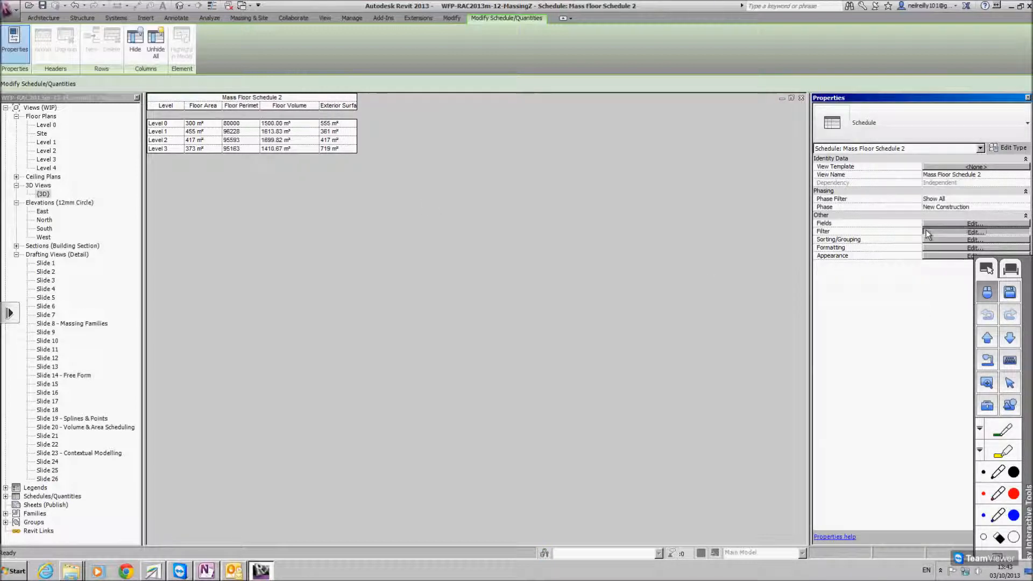
pyautogui.click(329, 129)
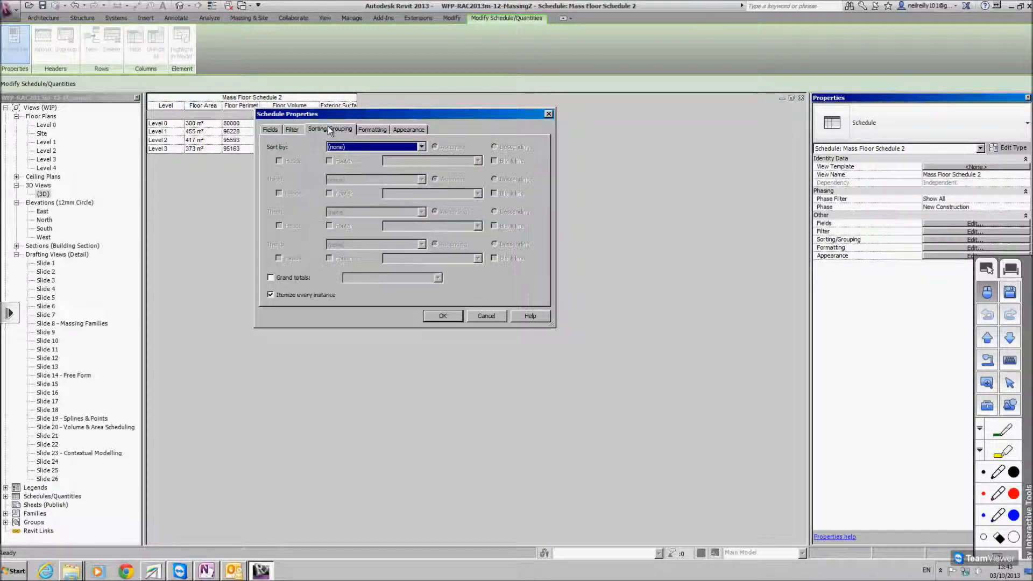
pyautogui.click(270, 278)
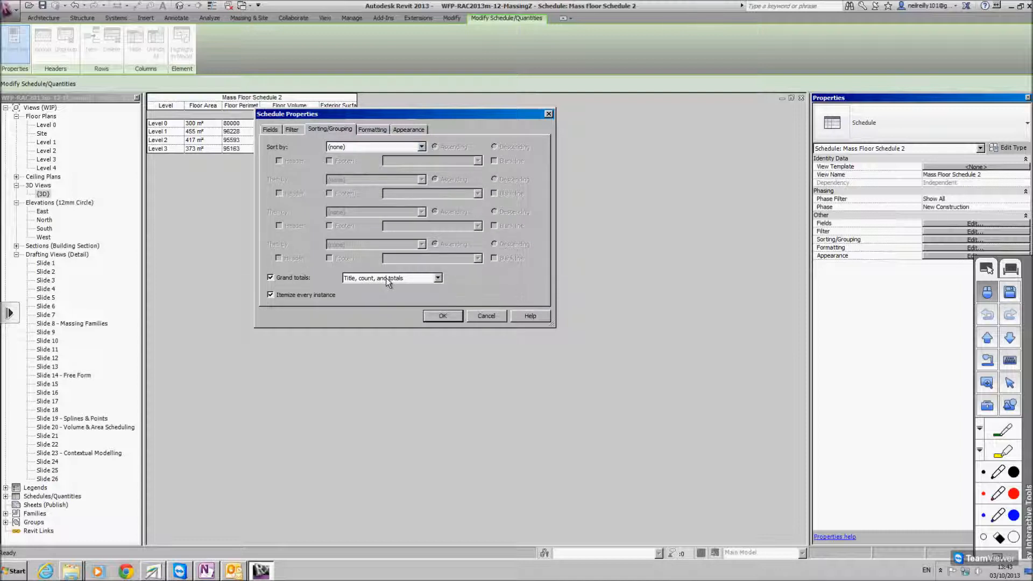
# - Calculate totals for the floor area, perimeter, volume and exterior surface area fields, and widen the Level and Exterior Surface Area columns
pyautogui.click(372, 129)
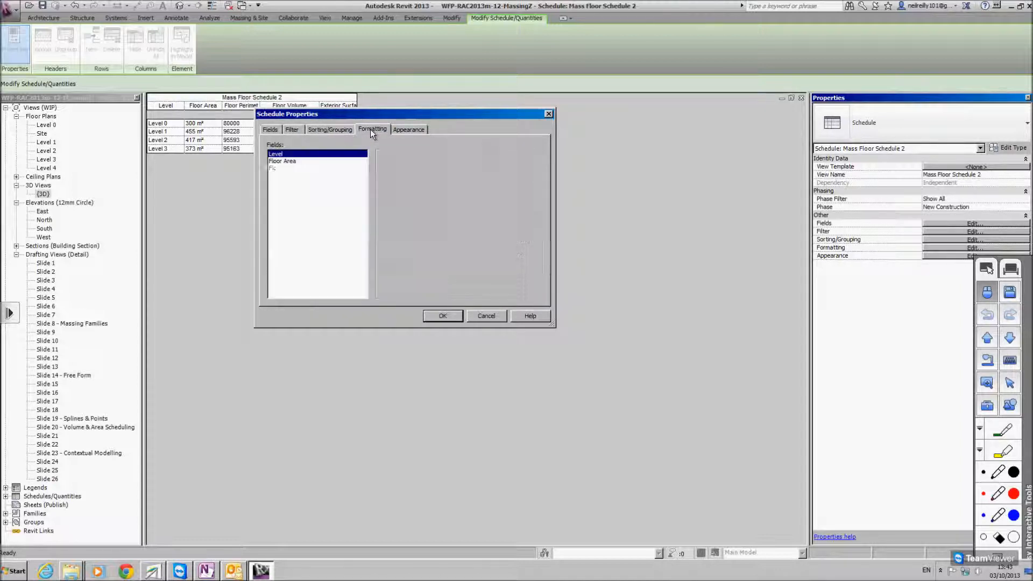
pyautogui.click(282, 161)
pyautogui.keyDown('shift'); pyautogui.click(293, 182); pyautogui.keyUp('shift')
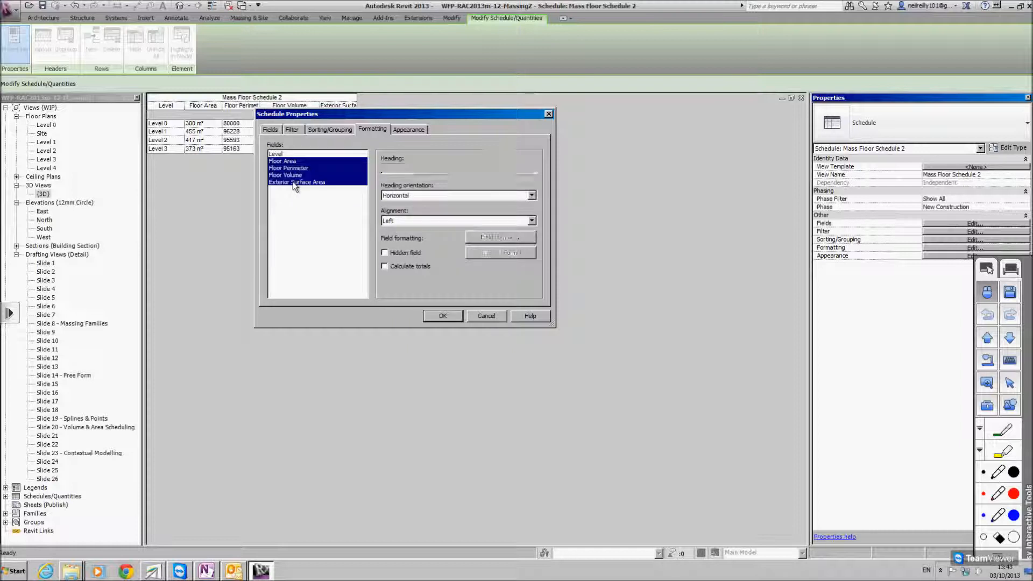
pyautogui.click(384, 266)
pyautogui.click(441, 317)
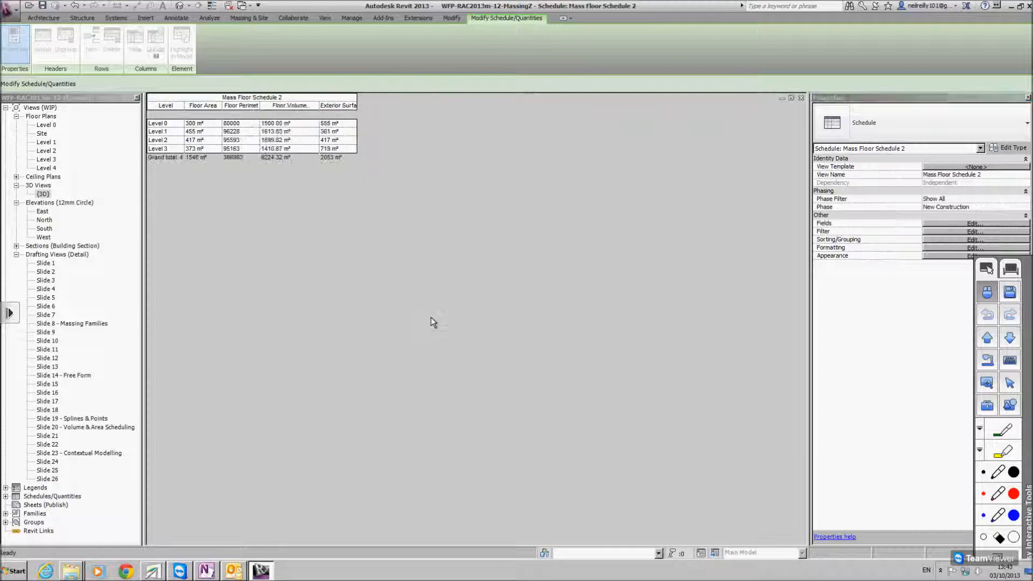
pyautogui.moveTo(184, 107); pyautogui.dragTo(205, 107)
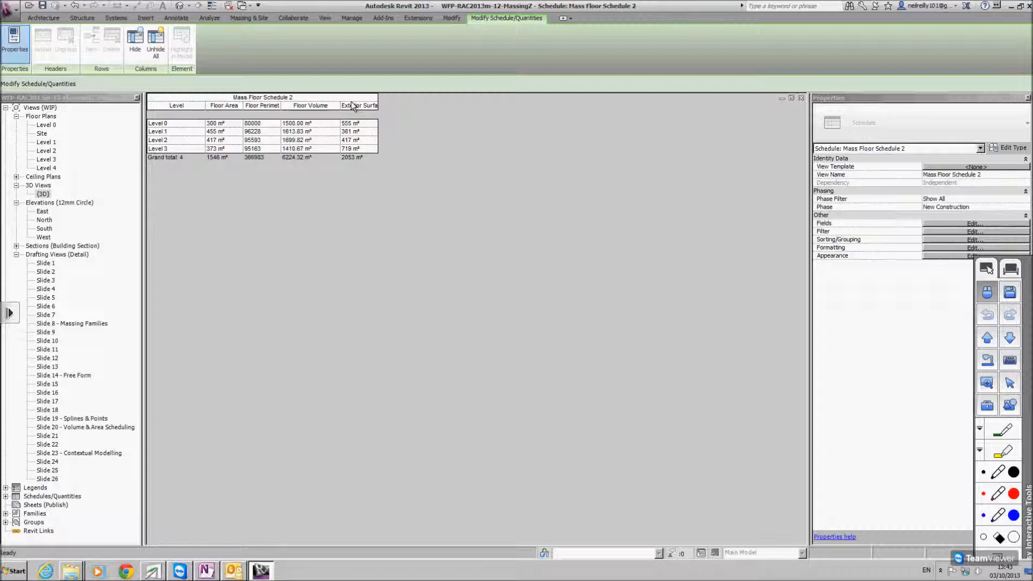
pyautogui.moveTo(377, 107); pyautogui.dragTo(396, 107)
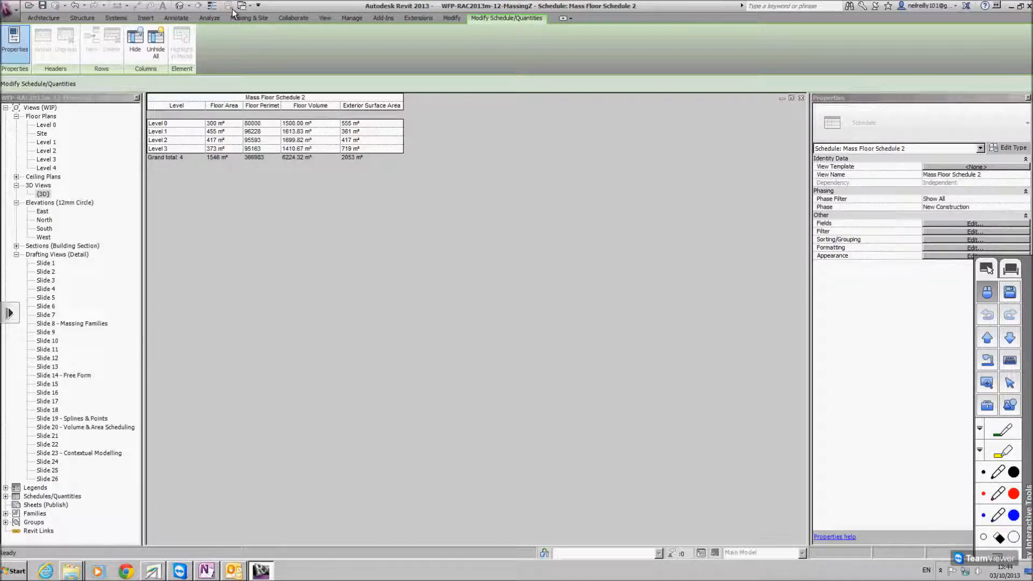
# - Open the {3D} view of the project and tile all open windows
pyautogui.doubleClick(43, 194)
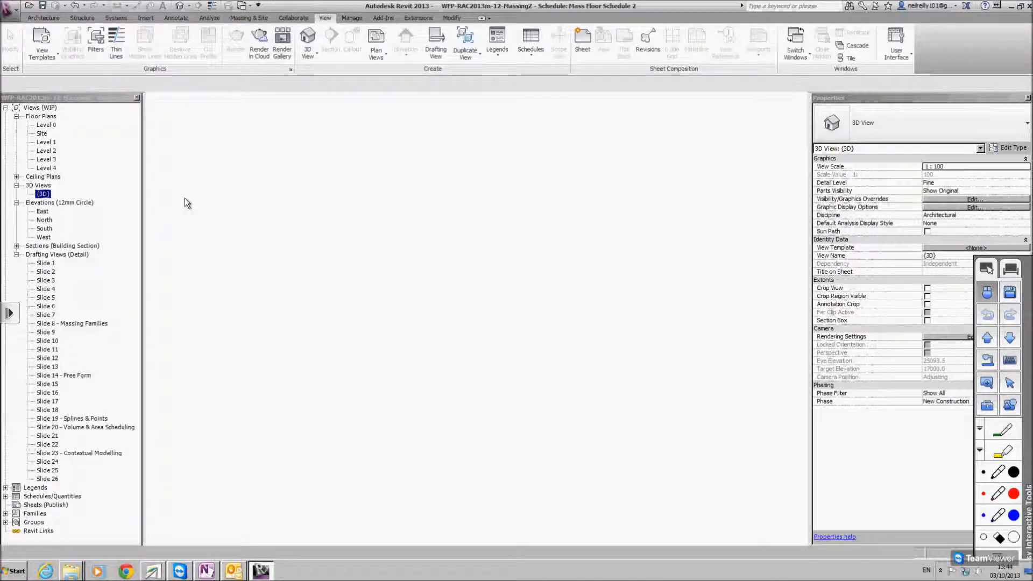
pyautogui.moveTo(418, 192); pyautogui.dragTo(412, 192, button='middle')
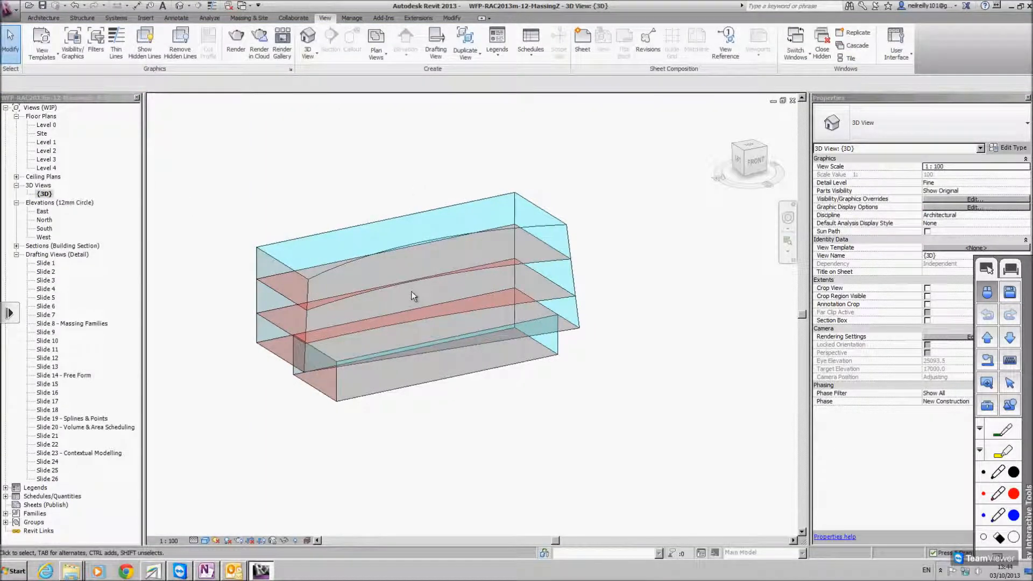
pyautogui.press('w')
pyautogui.press('t')
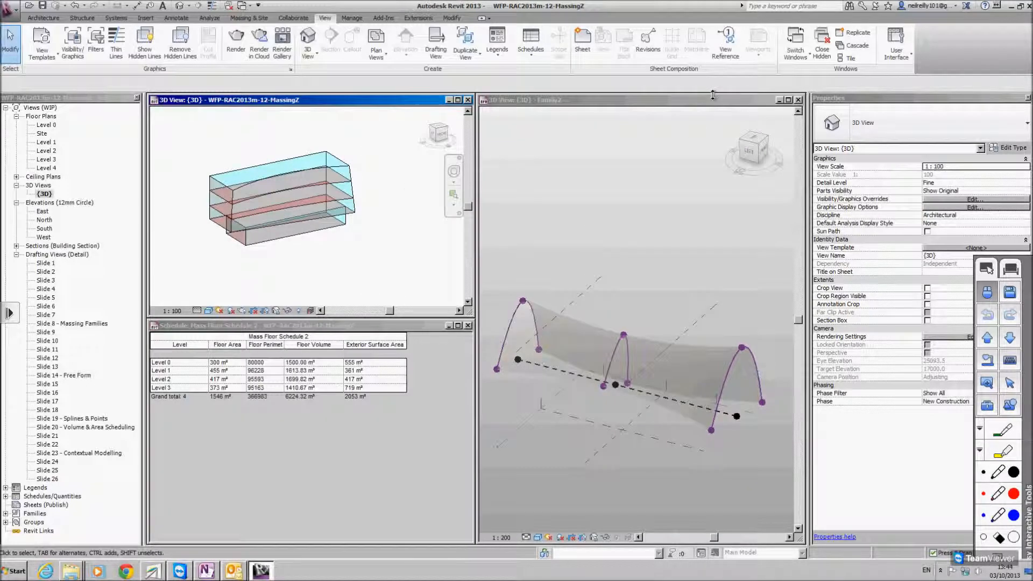
# - Close the Family2 view without saving its changes and tile the 3D view beside the mass floor schedule
pyautogui.click(798, 102)
pyautogui.click(798, 101)
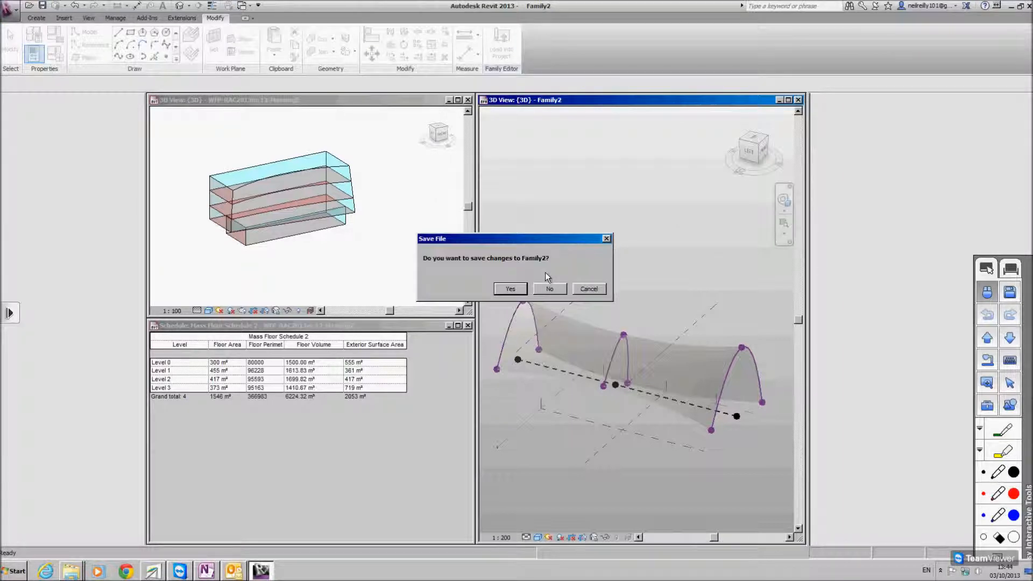
pyautogui.click(545, 286)
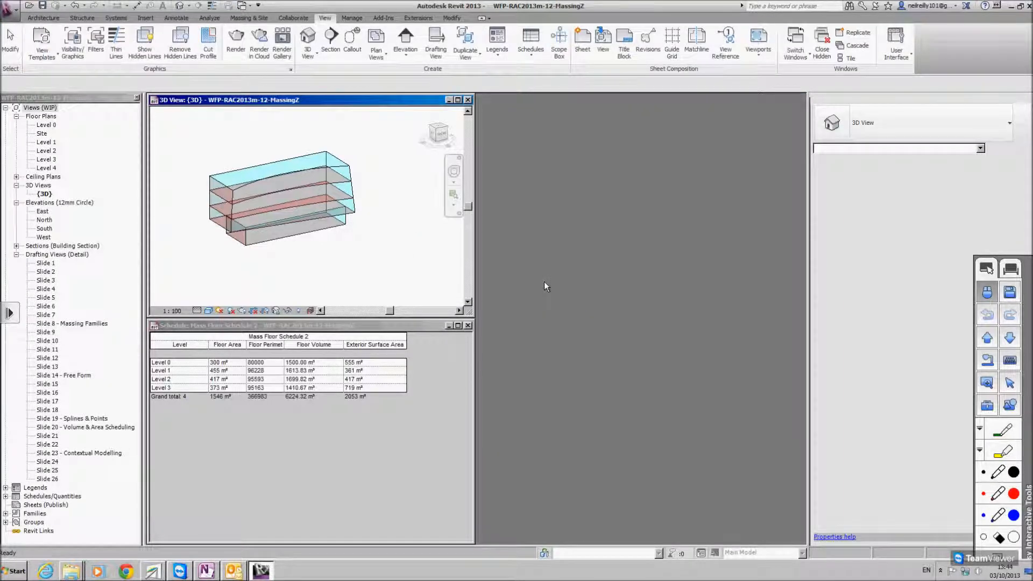
pyautogui.press('w')
pyautogui.press('t')
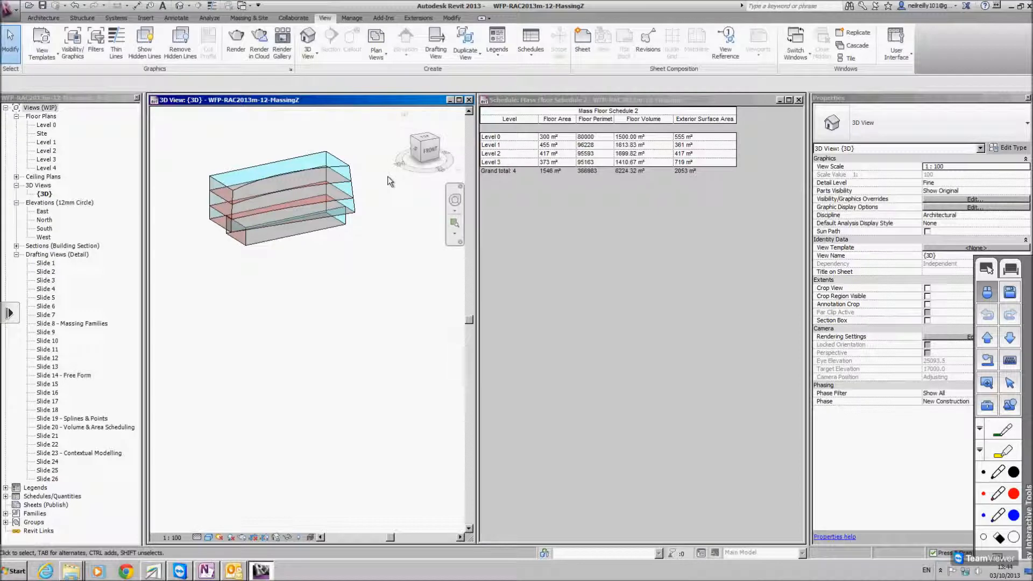
# - Try stretching the left end face of Building 1's upper volume outward with its shape handle, and undo the change
pyautogui.scroll(2, 342, 180)
pyautogui.moveTo(226, 236); pyautogui.dragTo(363, 262, button='middle')
pyautogui.click(385, 226)
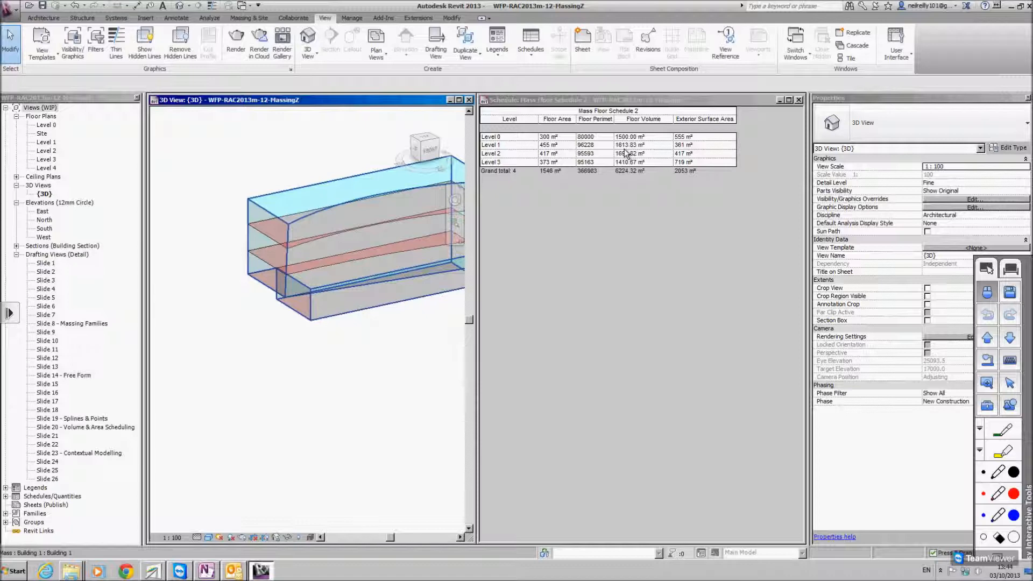
pyautogui.click(279, 221)
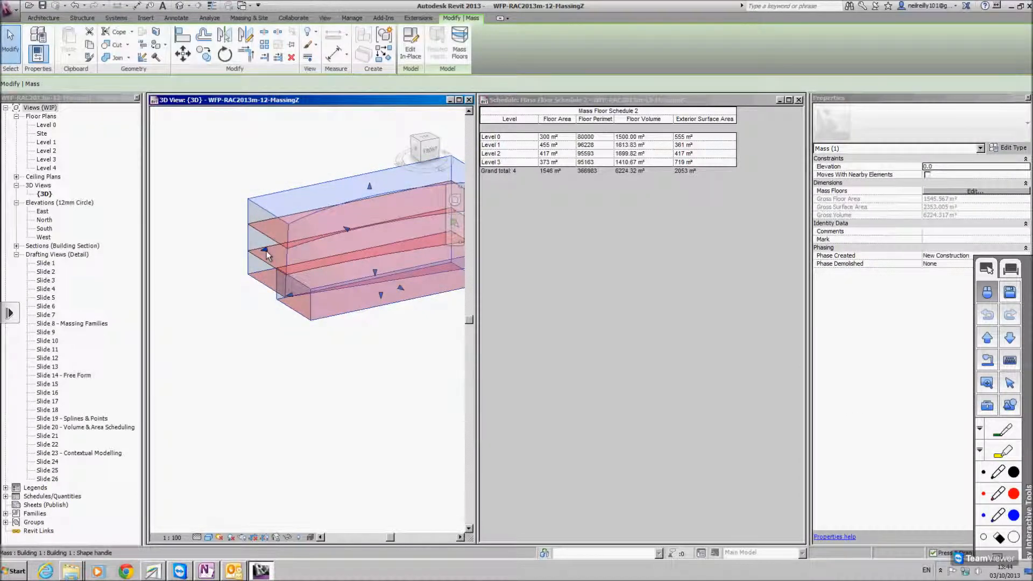
pyautogui.moveTo(266, 250); pyautogui.dragTo(252, 253)
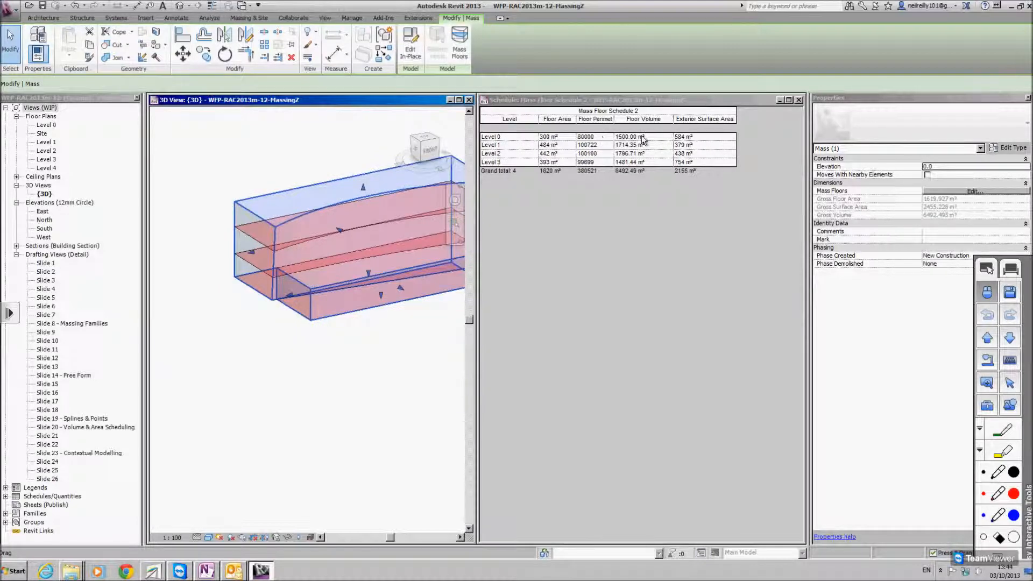
pyautogui.hotkey('ctrl', 'z')
# - Try extending the end face of Building 1's ground-level block outward with its shape handle, and undo the change
pyautogui.click(307, 319)
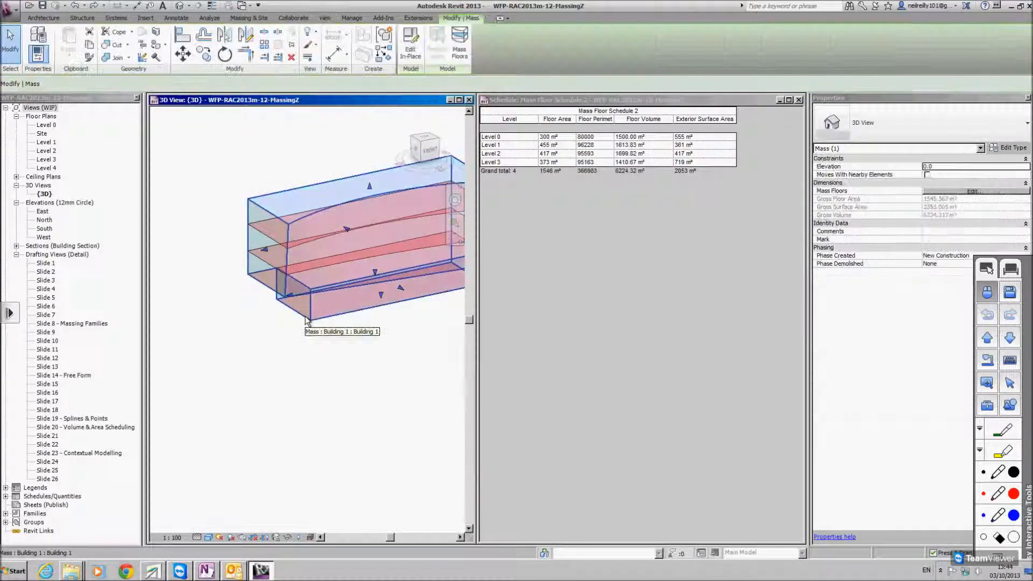
pyautogui.keyDown('shift'); pyautogui.moveTo(307, 319); pyautogui.dragTo(287, 290, button='middle'); pyautogui.keyUp('shift')
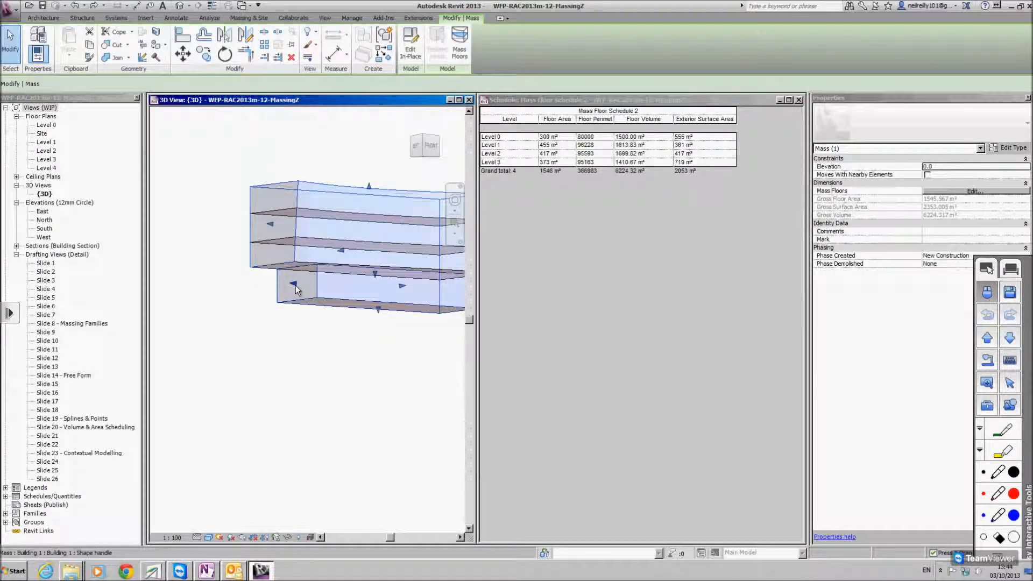
pyautogui.moveTo(285, 288); pyautogui.dragTo(278, 288)
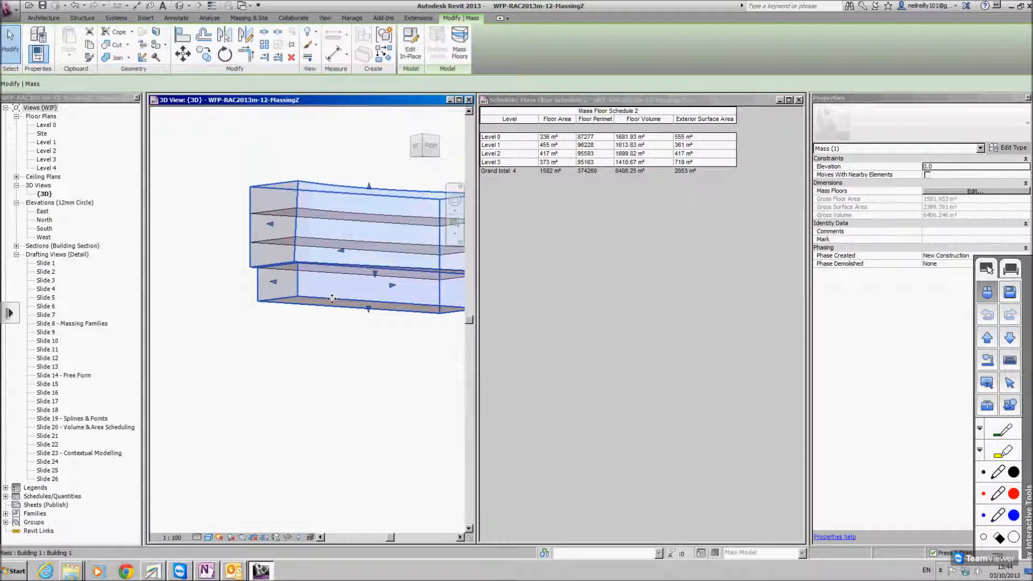
pyautogui.hotkey('ctrl', 'z')
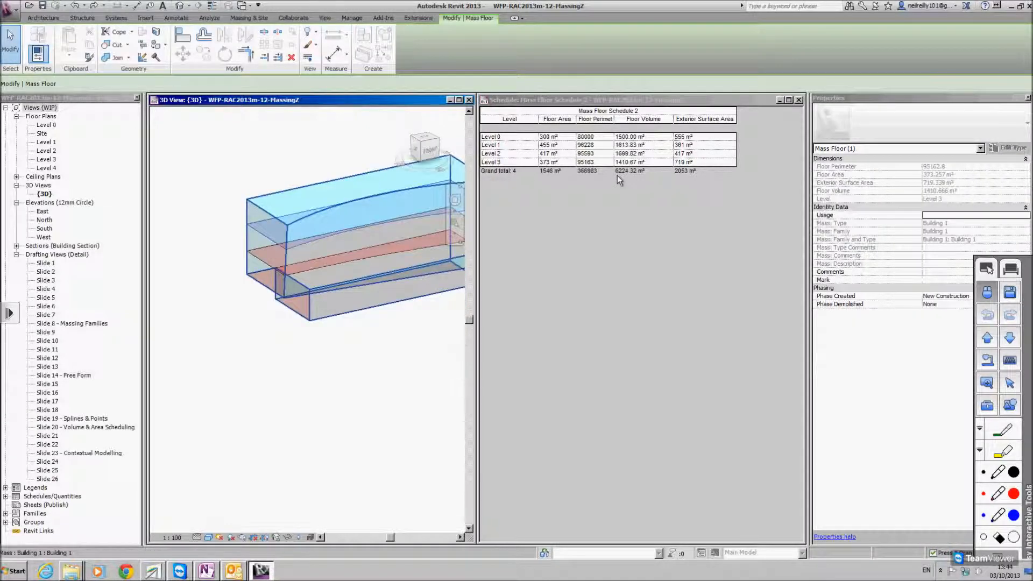
# - Try deleting the Level 3 mass floor of Building 1 and undo the deletion, doing this twice
pyautogui.click(322, 236)
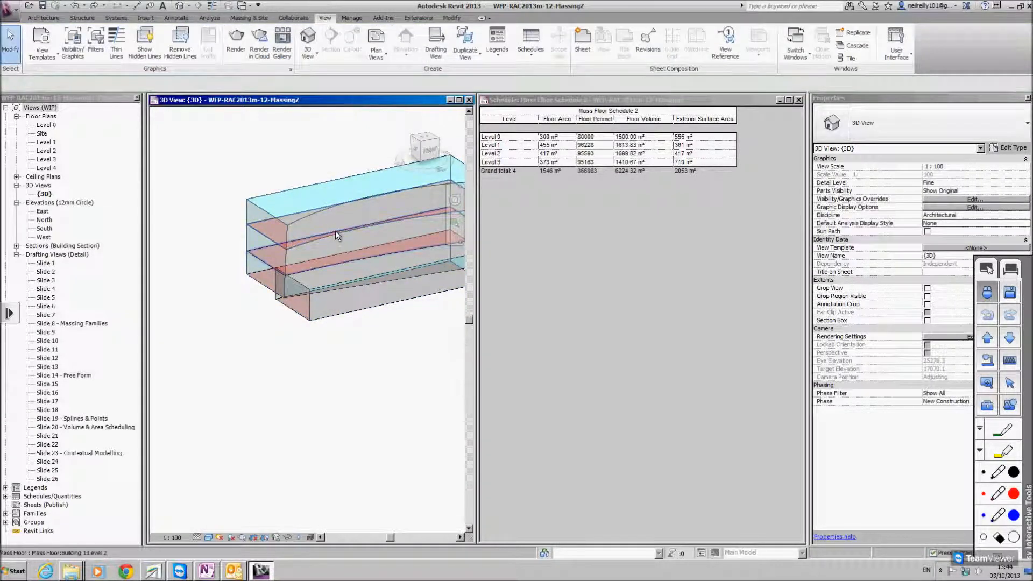
pyautogui.click(327, 240)
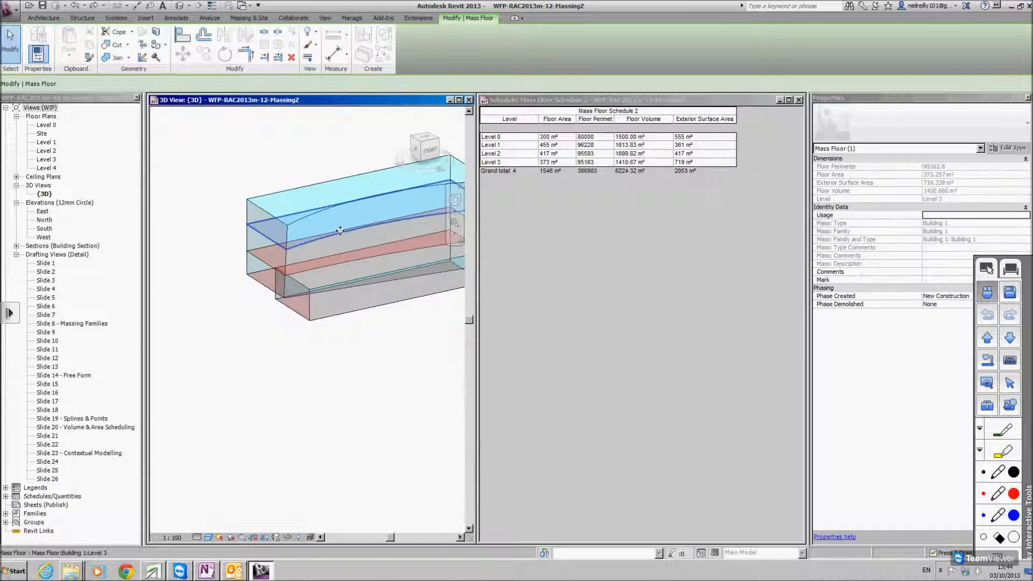
pyautogui.press('Delete')
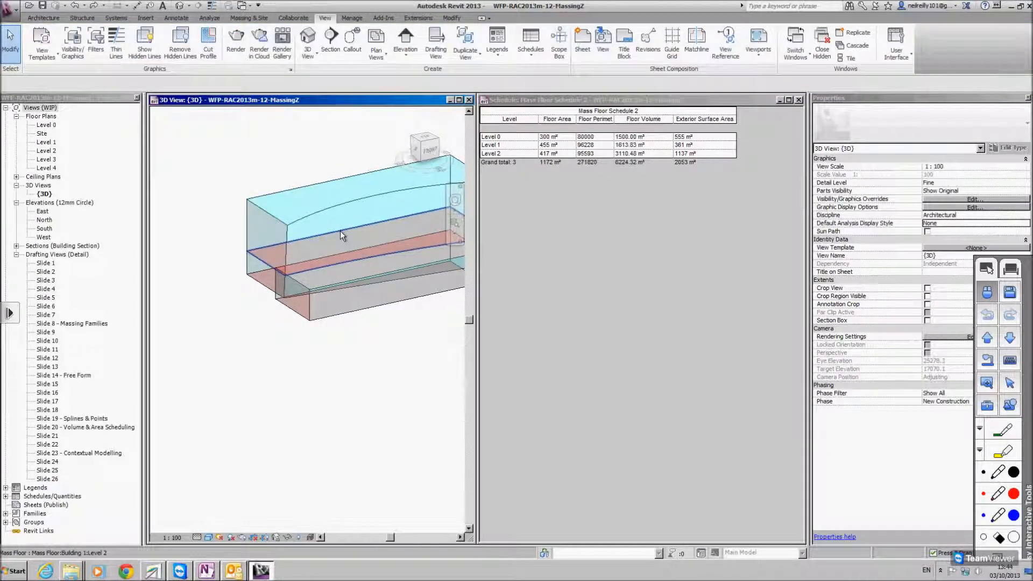
pyautogui.hotkey('ctrl', 'z')
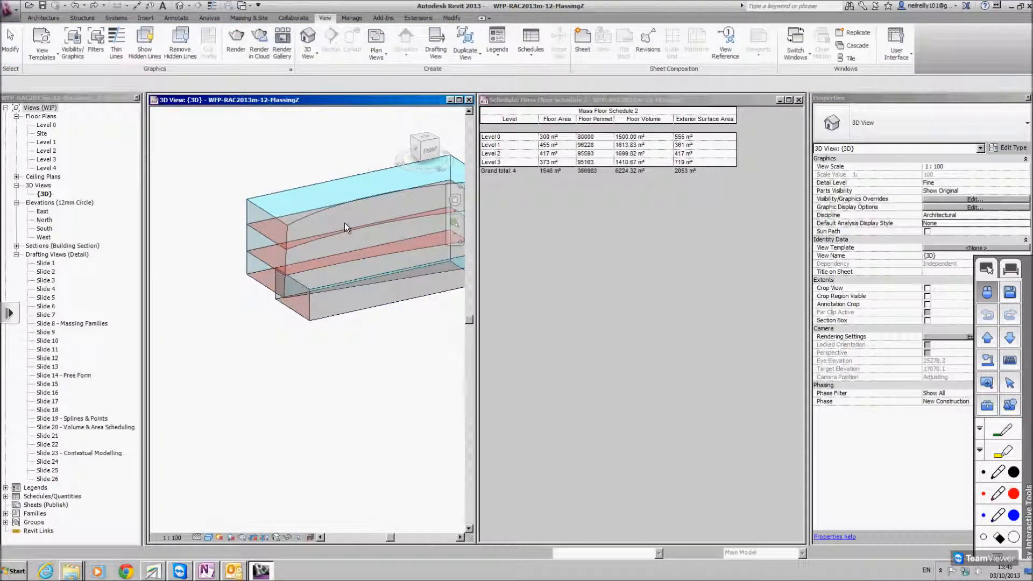
pyautogui.click(344, 222)
pyautogui.click(328, 240)
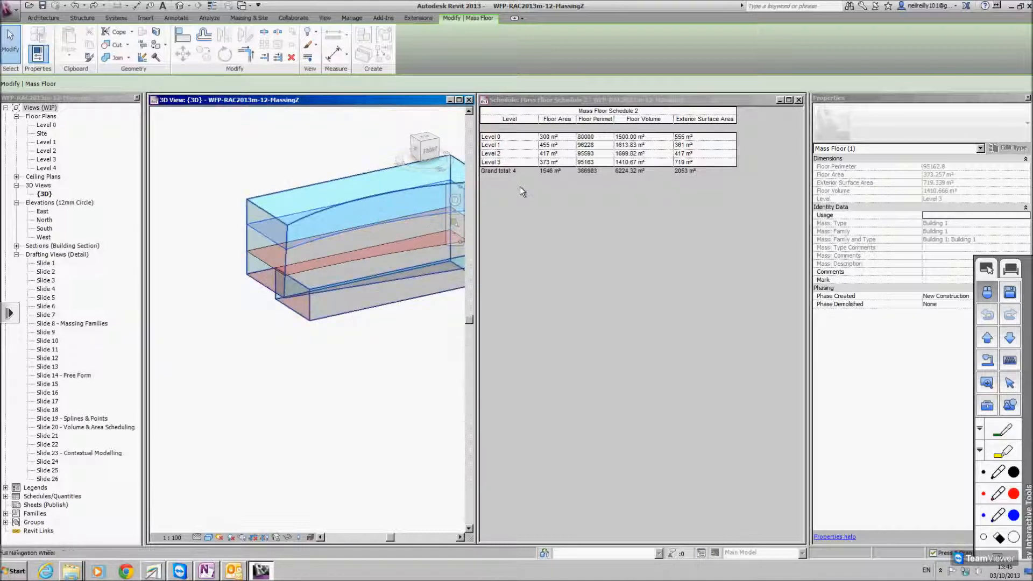
pyautogui.press('Delete')
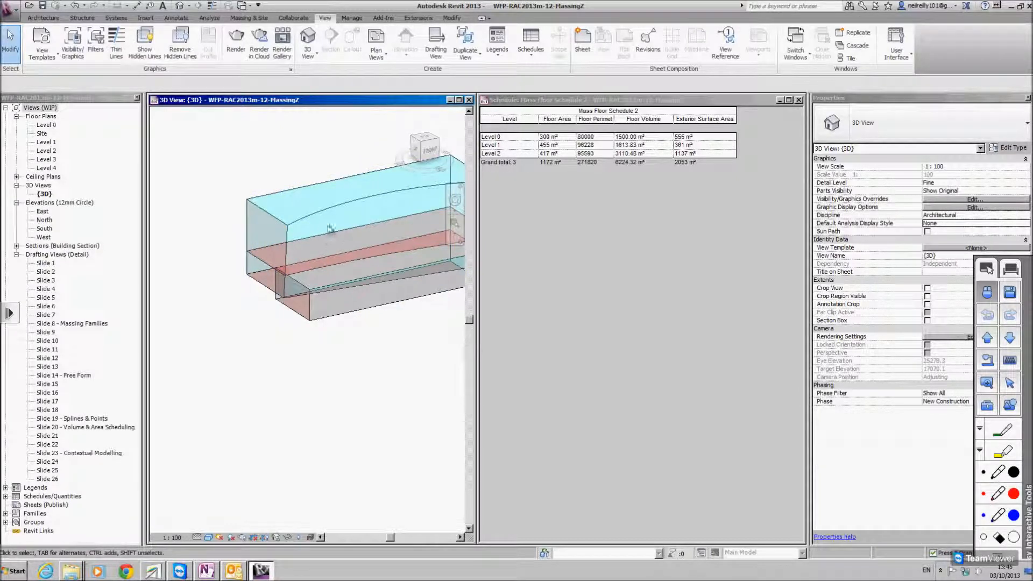
pyautogui.hotkey('ctrl', 'z')
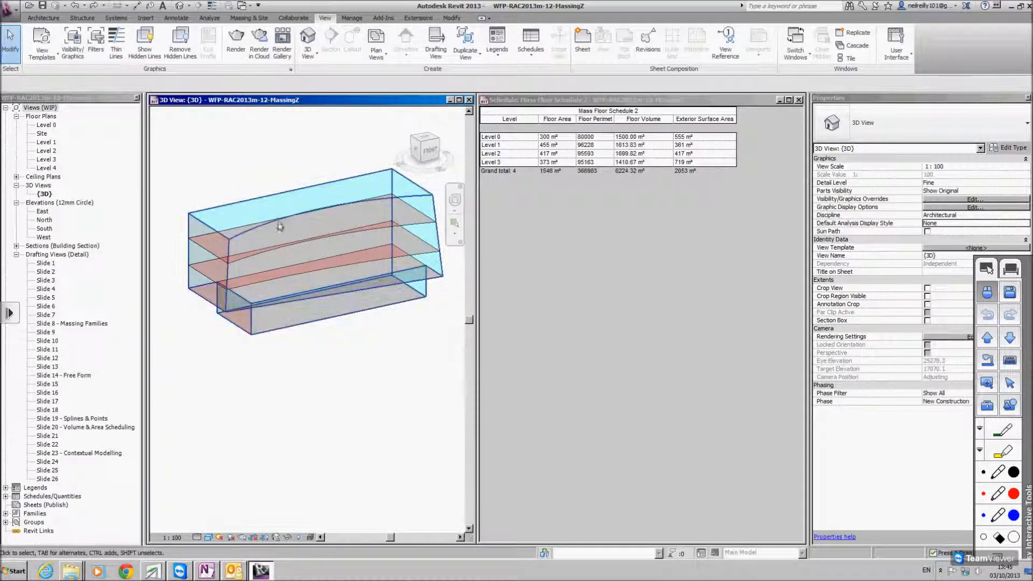
# - Deselect the Building 1 mass, maximize the 3D view and show the stacked mass floors enlarged from the left side
pyautogui.click(322, 223)
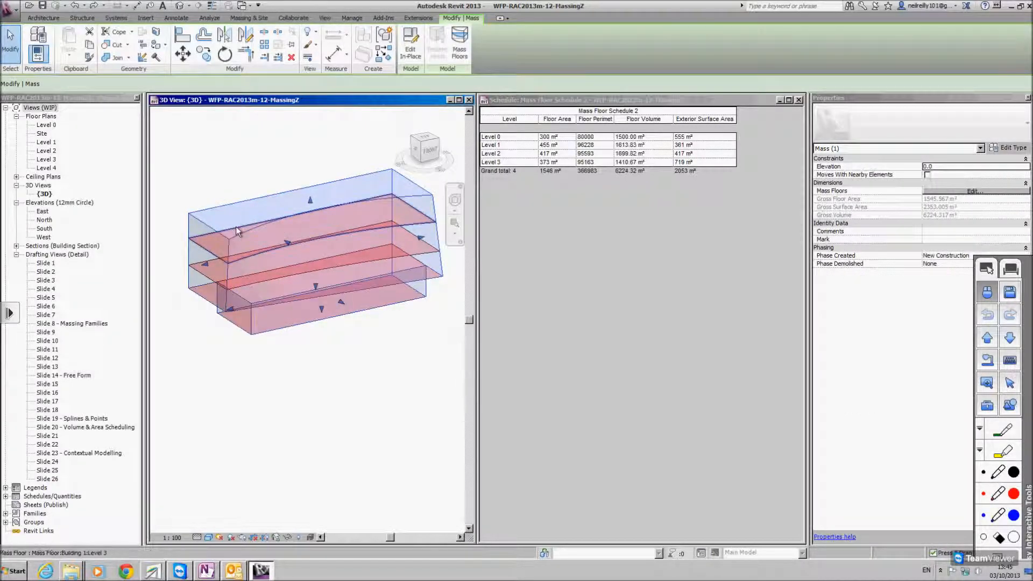
pyautogui.moveTo(236, 227); pyautogui.dragTo(329, 212, button='middle')
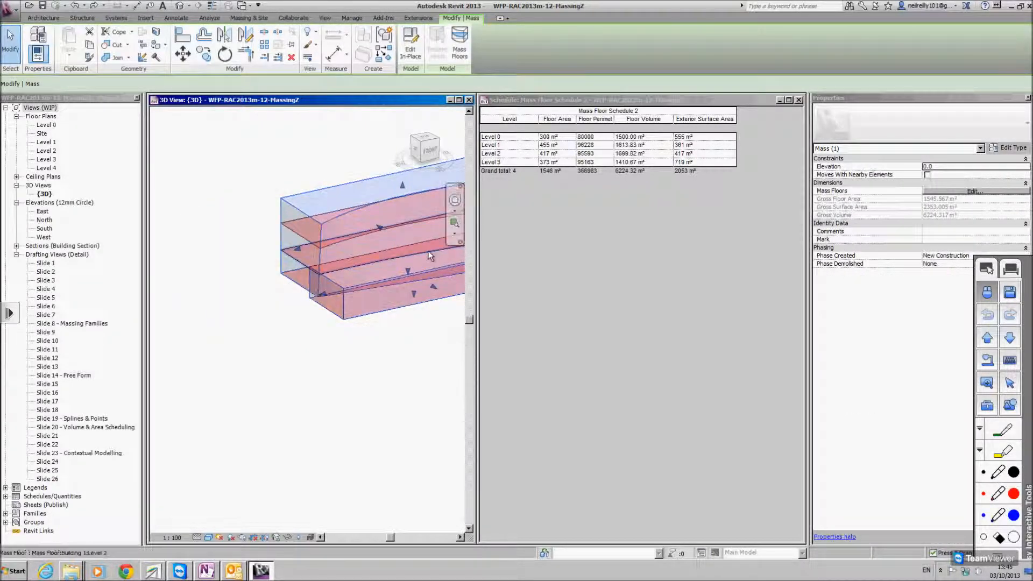
pyautogui.moveTo(437, 256); pyautogui.dragTo(311, 282, button='middle')
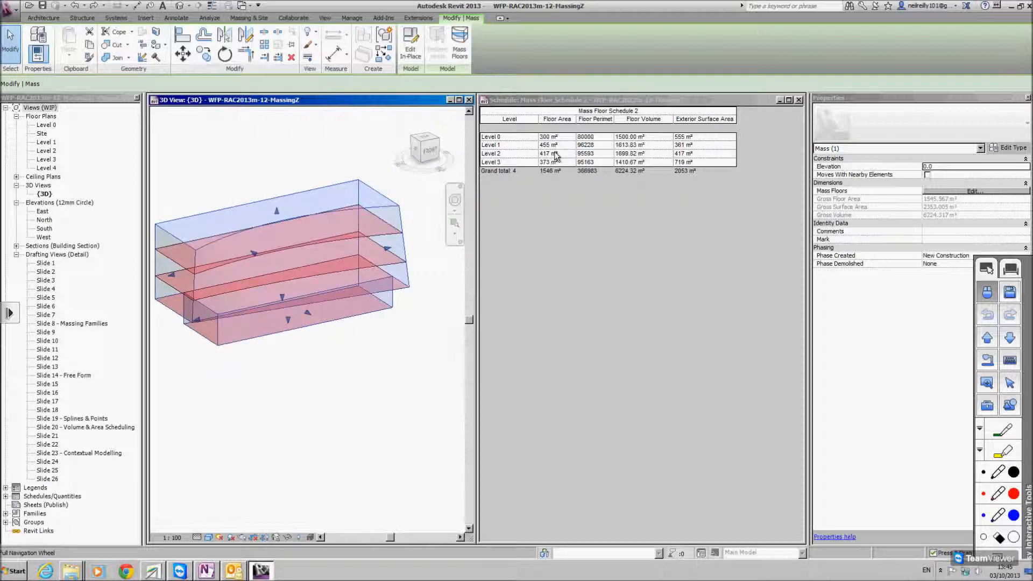
pyautogui.click(303, 333)
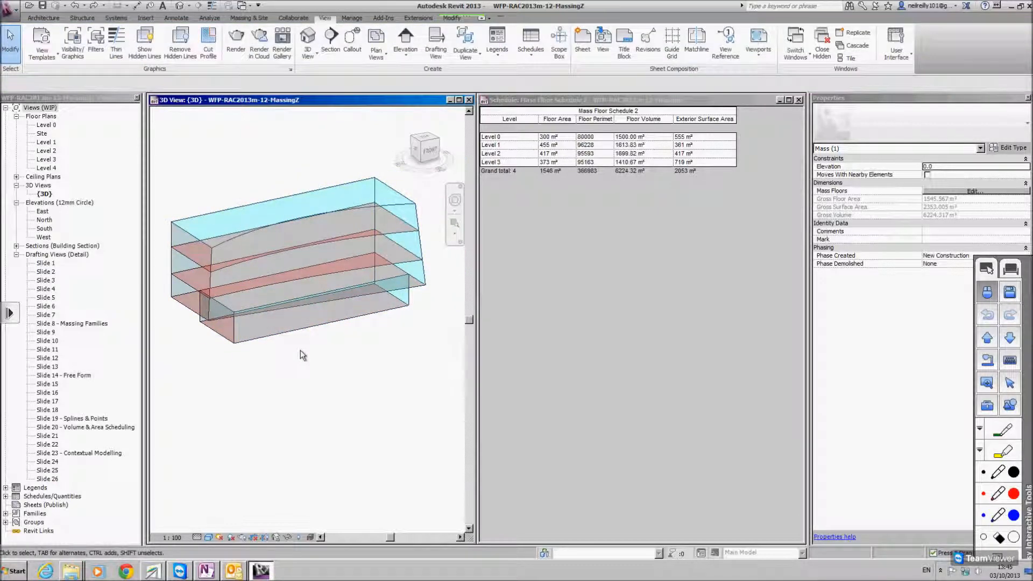
pyautogui.click(459, 100)
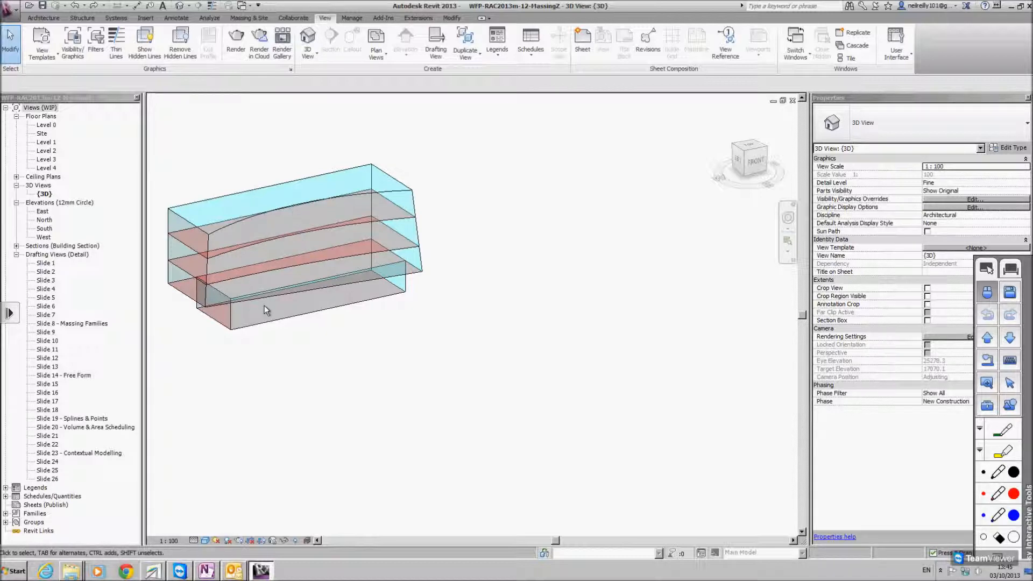
pyautogui.moveTo(282, 321); pyautogui.dragTo(611, 323, button='middle')
pyautogui.scroll(2, 415, 315)
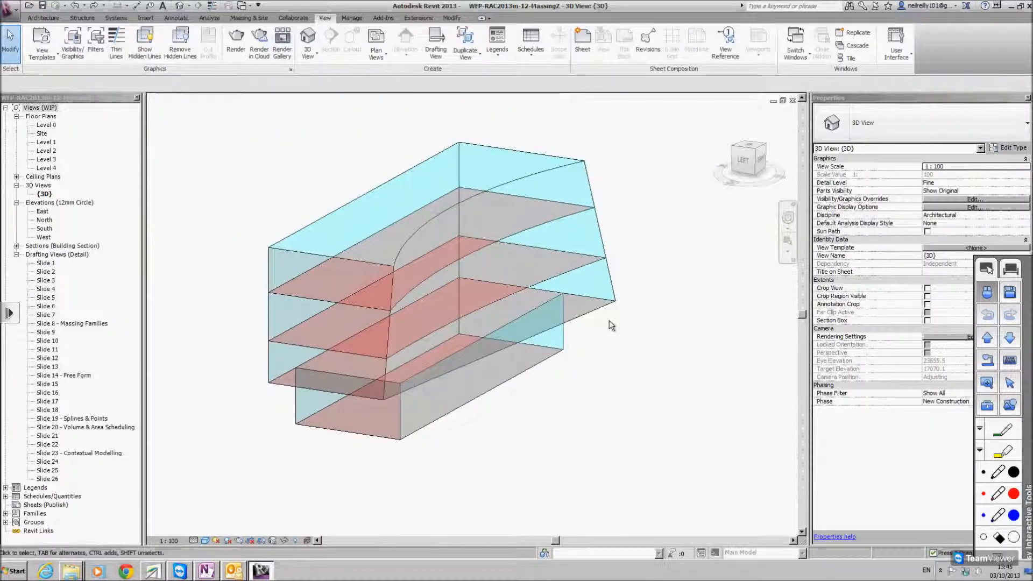
# - Create Concept 300mm floors by face from all four mass floors of Building 1, one mass floor at a time
pyautogui.scroll(-2, 609, 321)
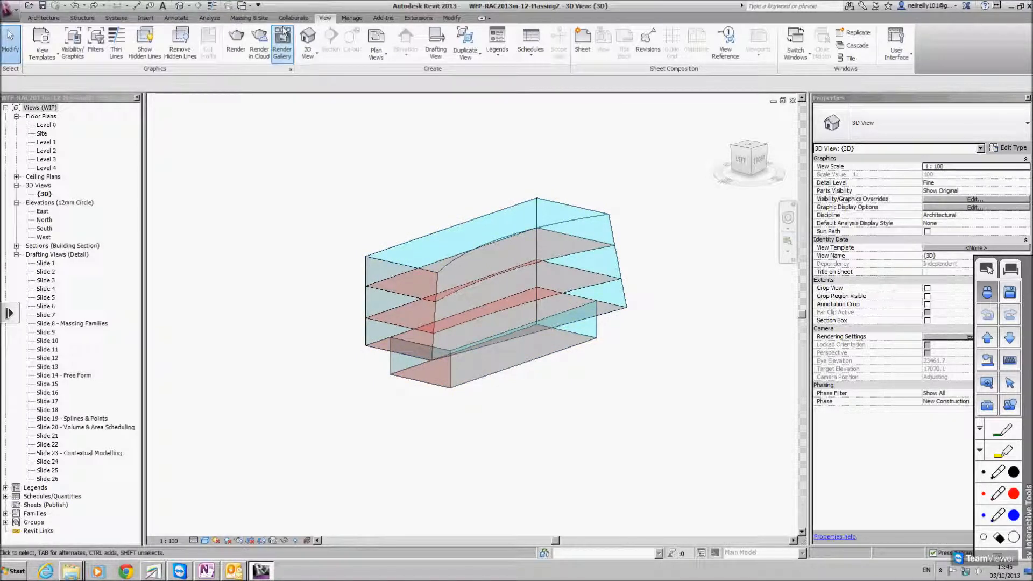
pyautogui.click(250, 18)
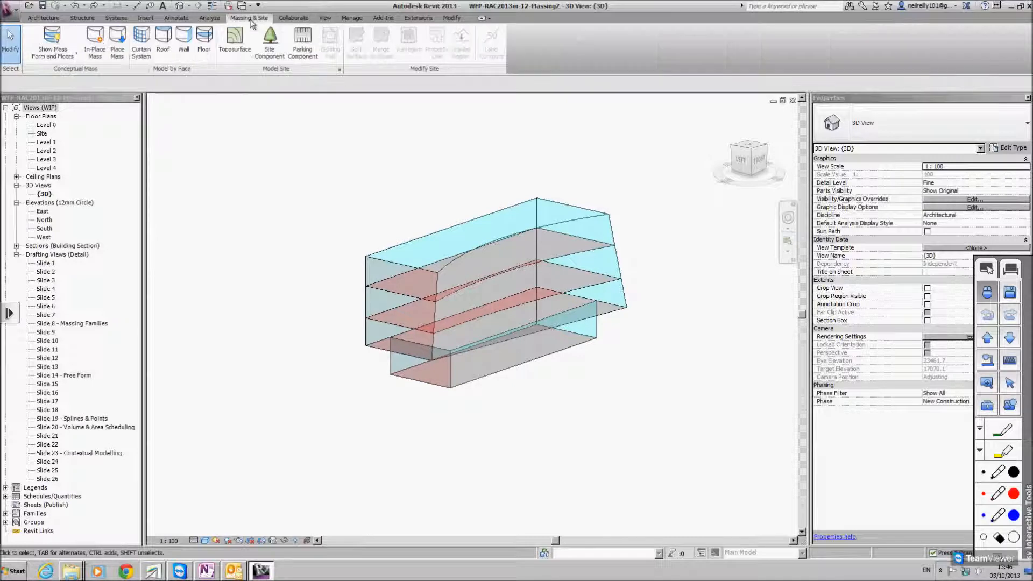
pyautogui.click(205, 46)
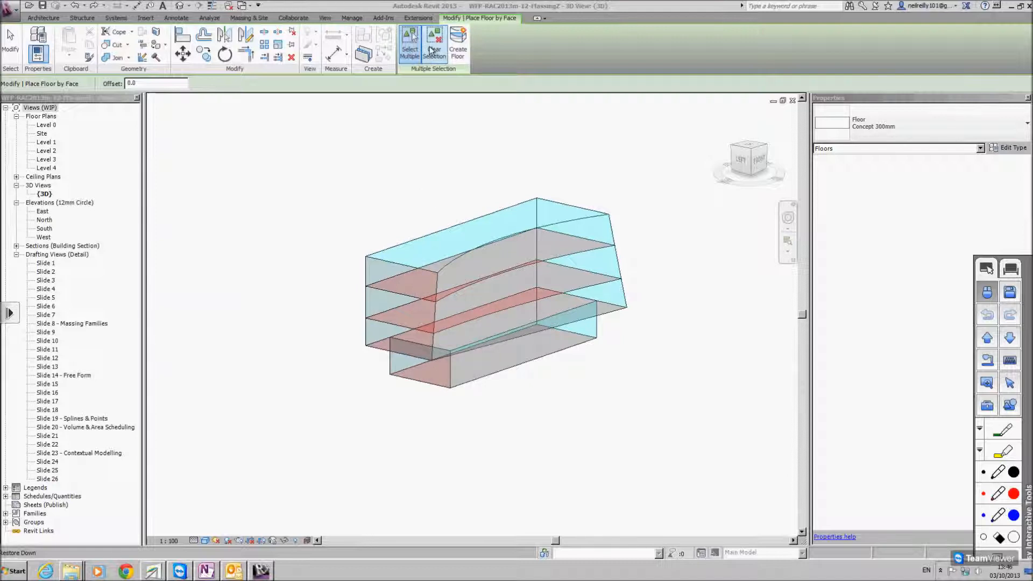
pyautogui.click(930, 131)
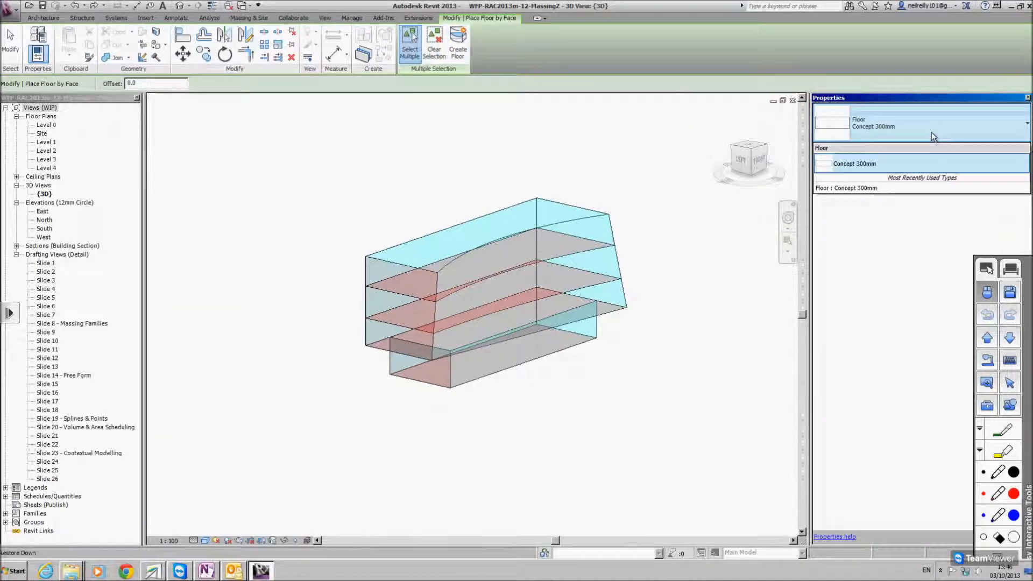
pyautogui.click(836, 166)
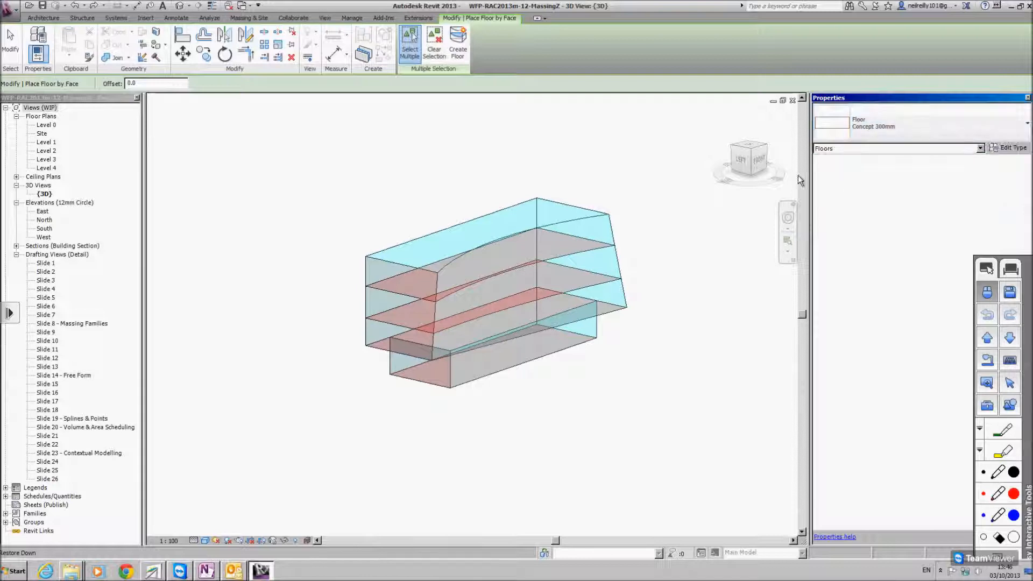
pyautogui.click(419, 384)
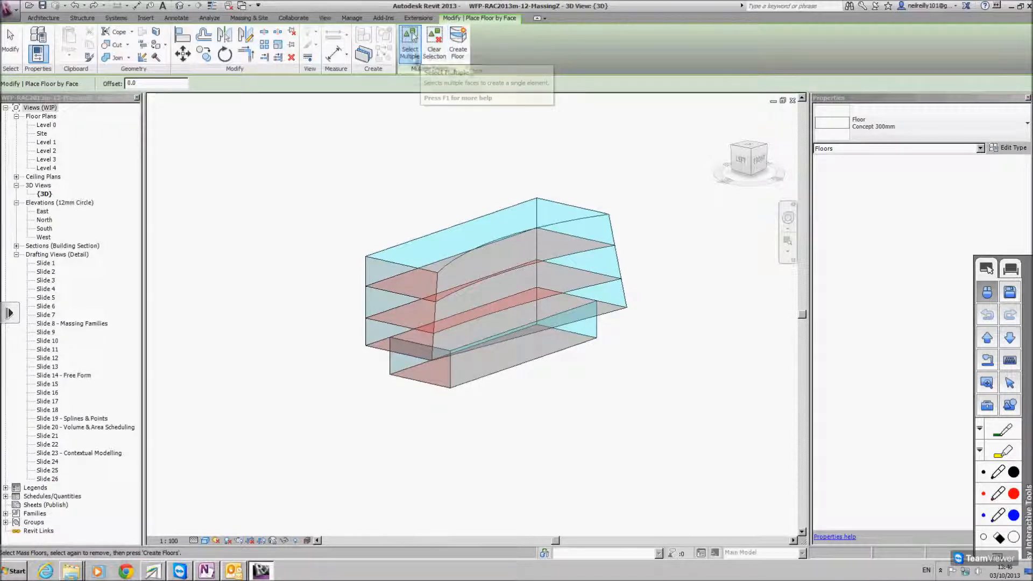
pyautogui.click(456, 57)
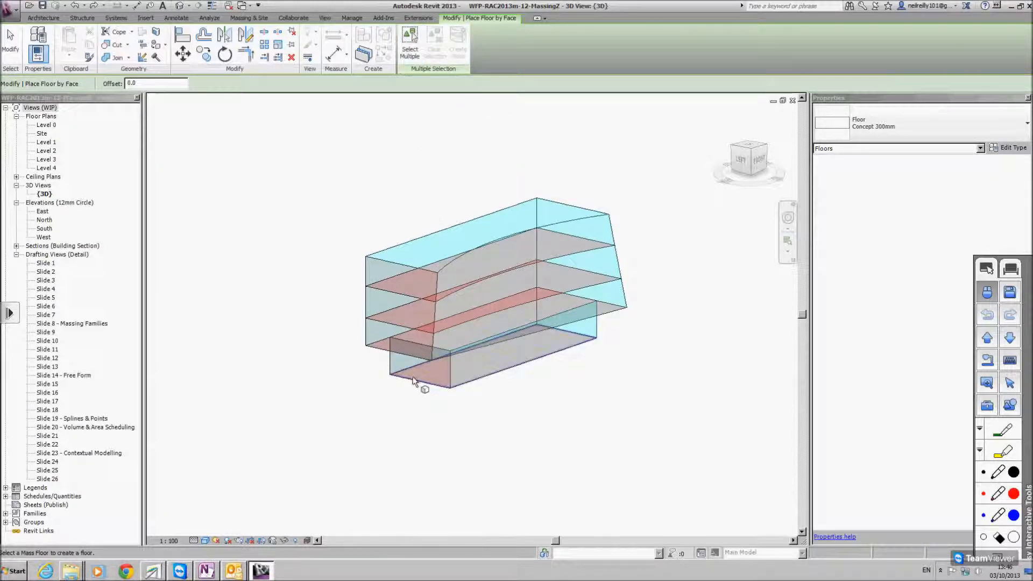
pyautogui.click(404, 334)
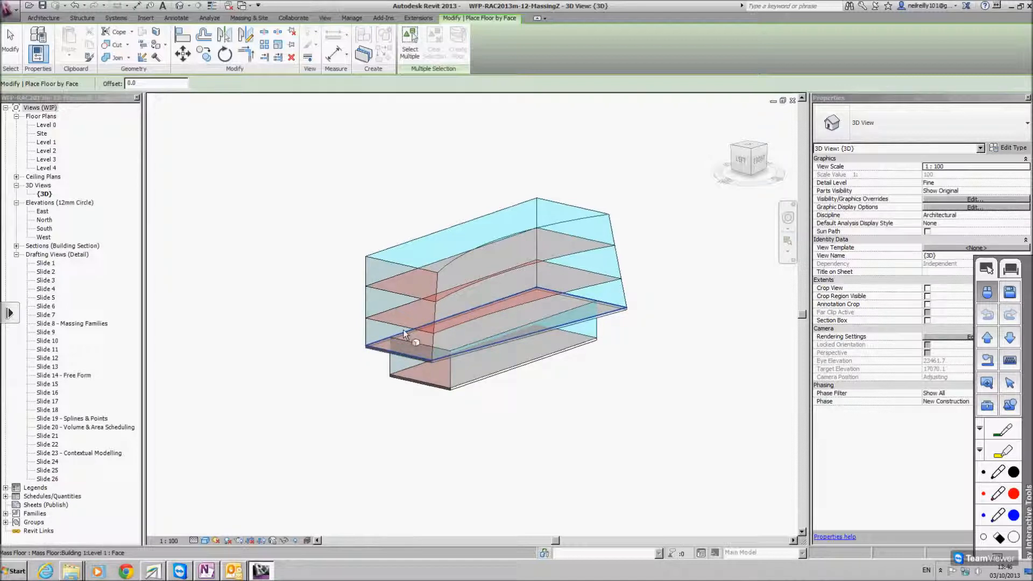
pyautogui.click(410, 315)
pyautogui.click(422, 285)
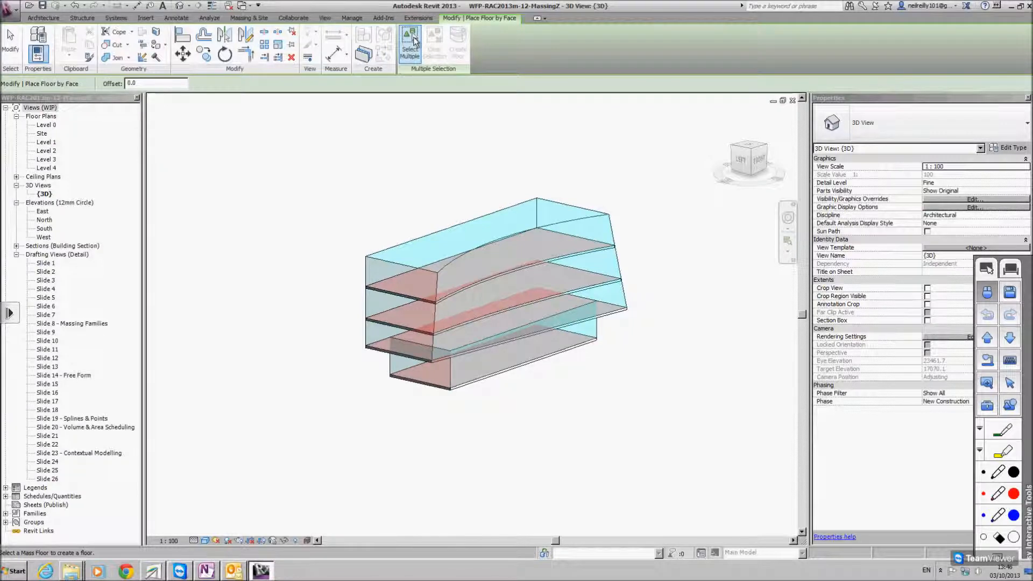
pyautogui.press('Escape')
# - Try placing Concept - Ext 300mm walls by face on the upper volume's left end and back faces using Finish Face: Interior, and undo them
pyautogui.scroll(3, 438, 283)
pyautogui.keyDown('shift'); pyautogui.moveTo(437, 288); pyautogui.dragTo(308, 168, button='middle'); pyautogui.keyUp('shift')
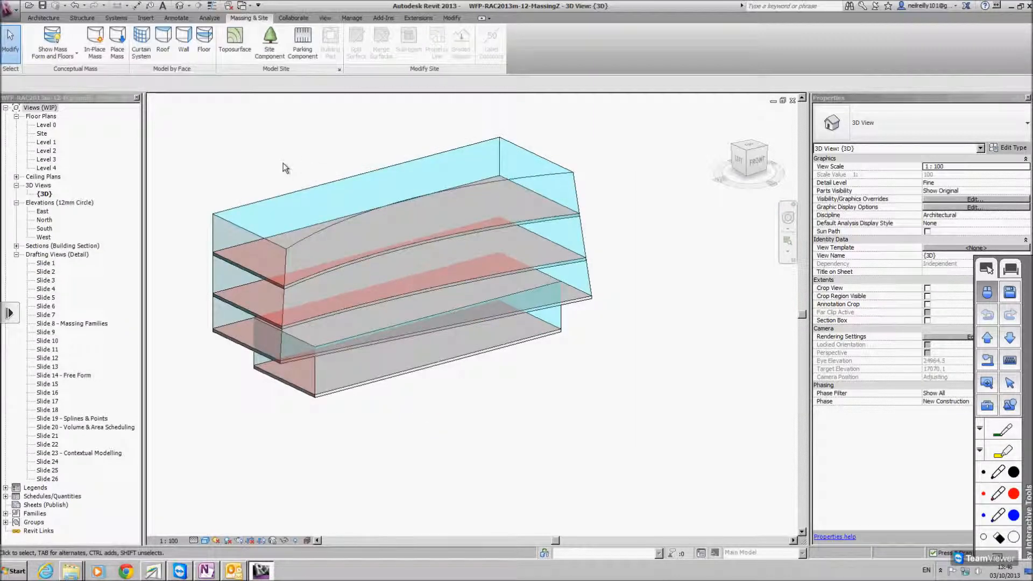
pyautogui.click(182, 49)
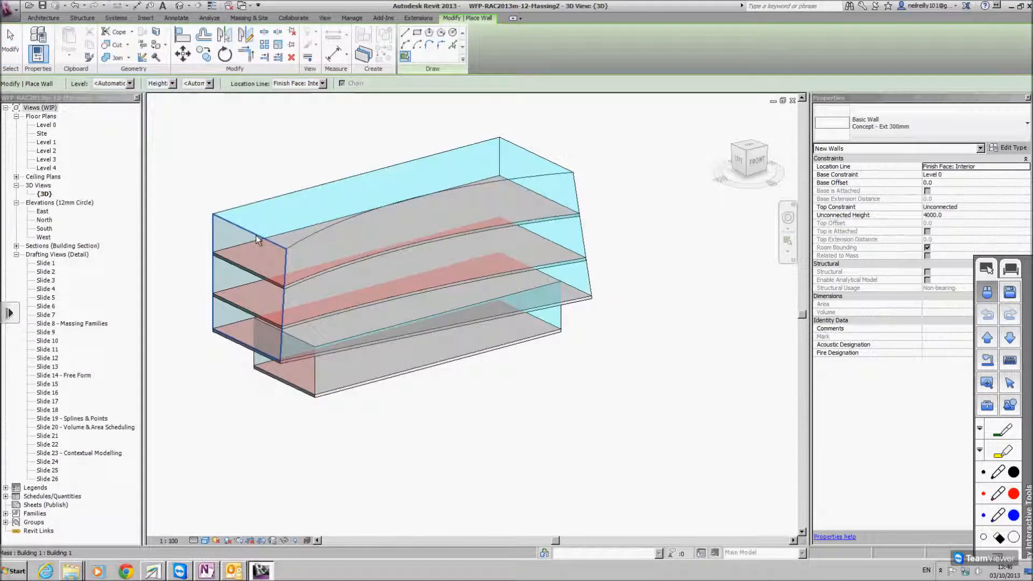
pyautogui.scroll(5, 256, 240)
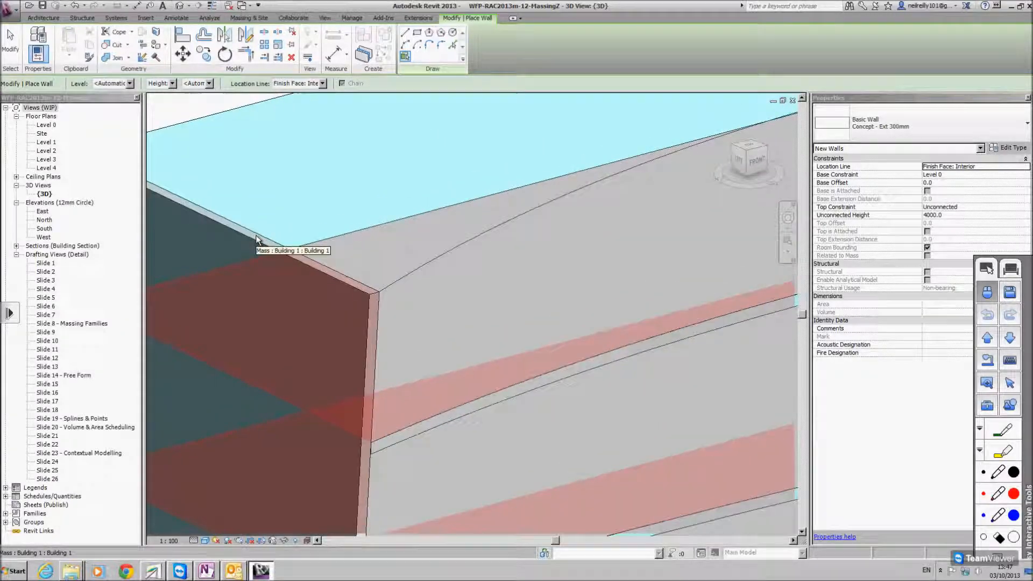
pyautogui.scroll(-5, 256, 240)
pyautogui.scroll(4, 252, 243)
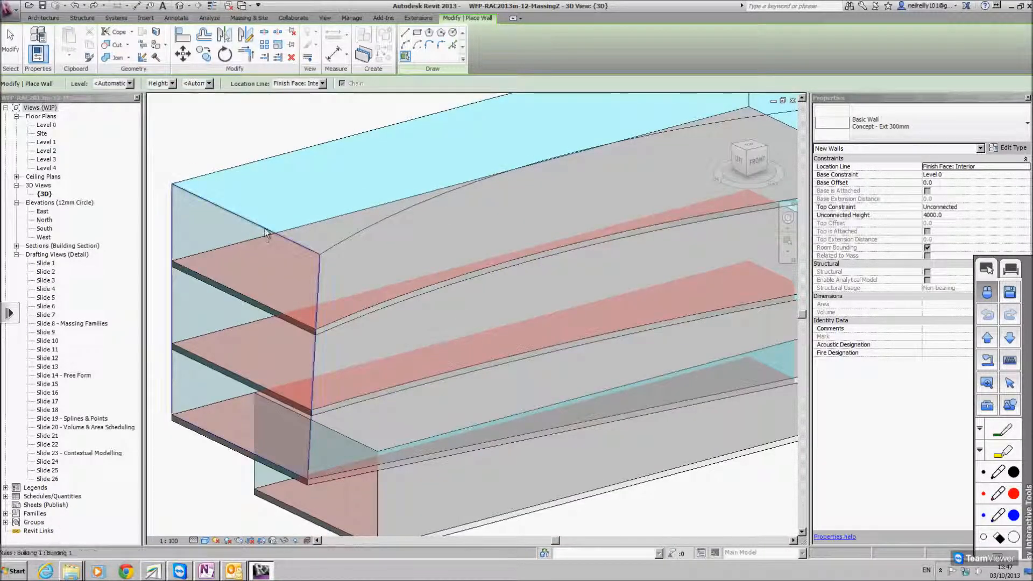
pyautogui.click(265, 229)
pyautogui.keyDown('shift'); pyautogui.moveTo(265, 232); pyautogui.dragTo(232, 233, button='middle'); pyautogui.keyUp('shift')
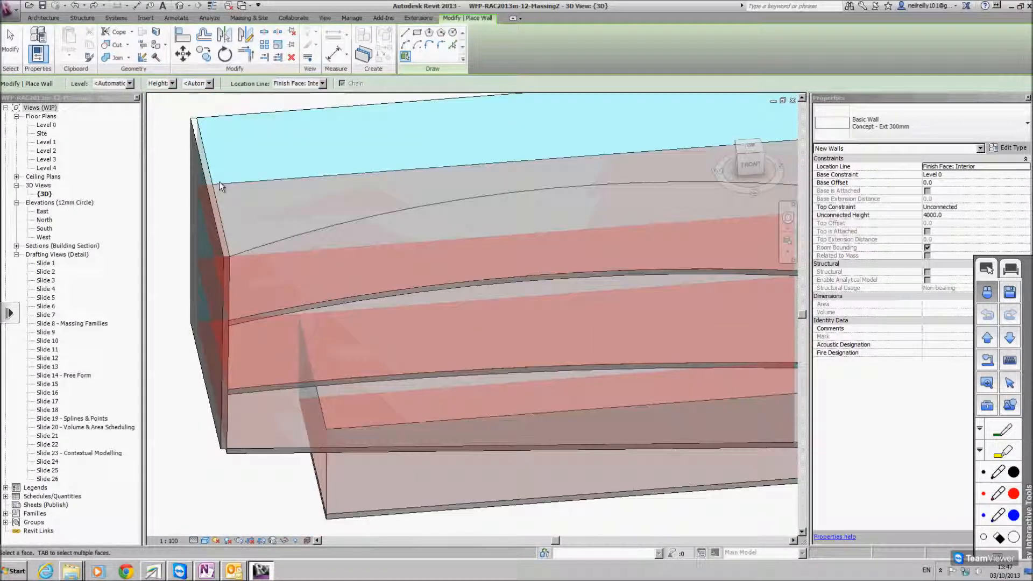
pyautogui.click(215, 117)
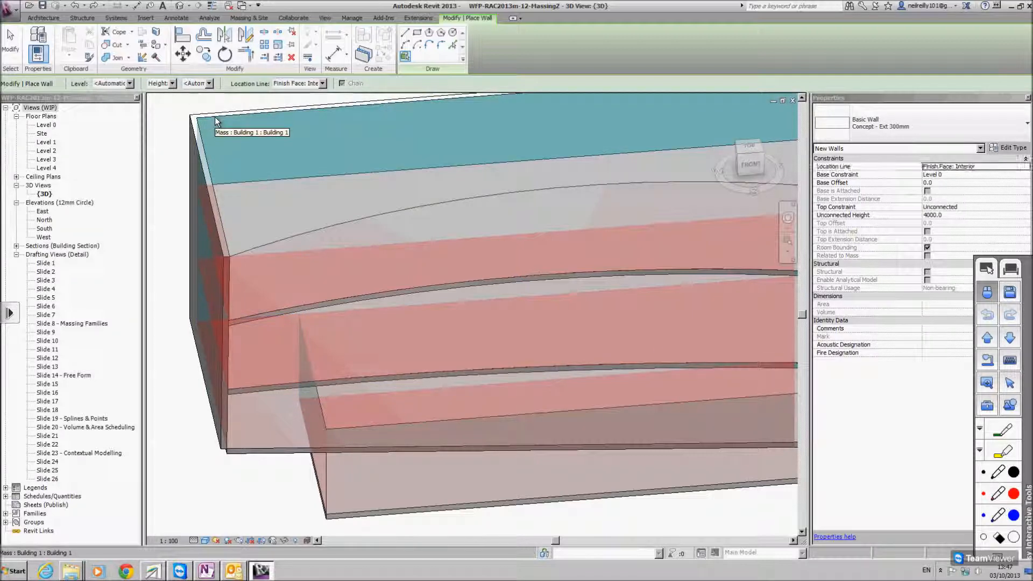
pyautogui.hotkey('ctrl', 'z')
pyautogui.hotkey('ctrl', 'z')
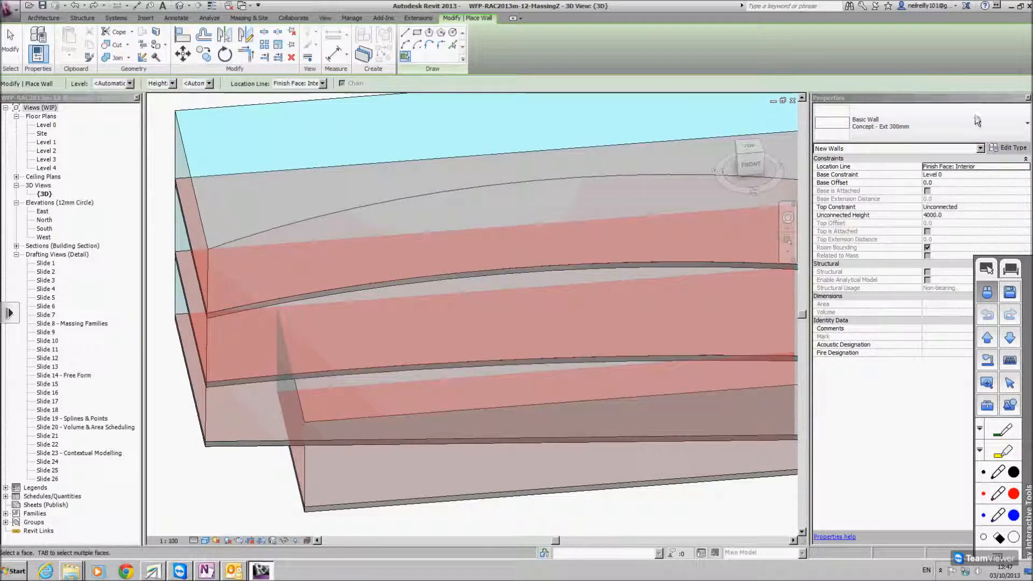
# - Try the Finish Face: Exterior location line with a wall on the upper volume's left end face, and undo that wall
pyautogui.click(965, 166)
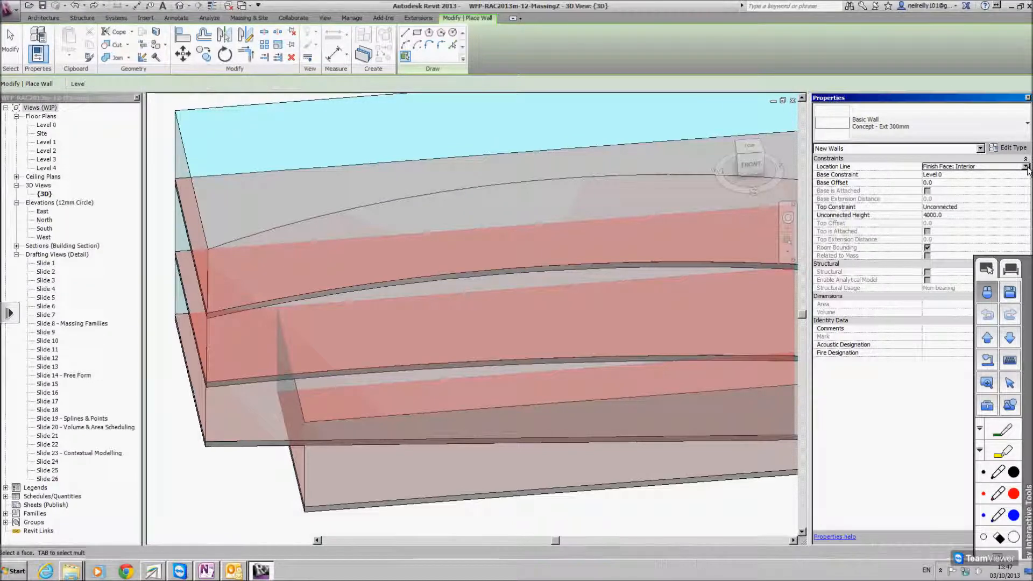
pyautogui.click(964, 188)
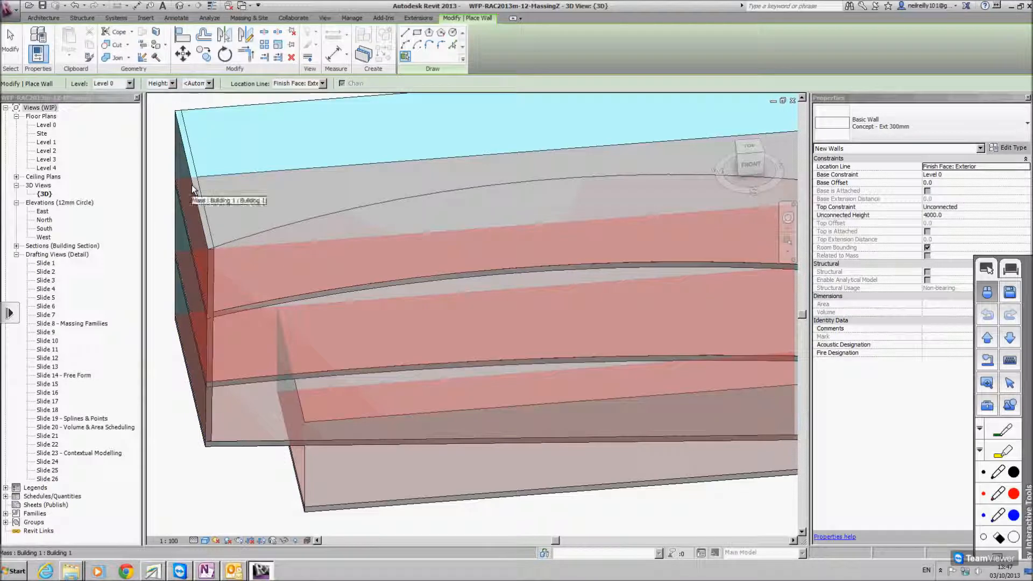
pyautogui.scroll(3, 209, 296)
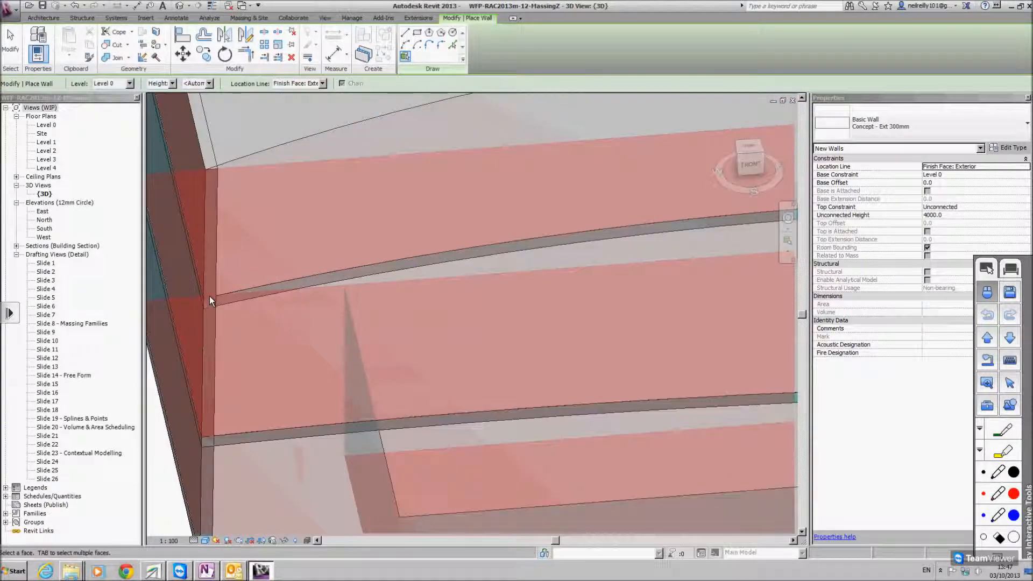
pyautogui.scroll(-3, 218, 344)
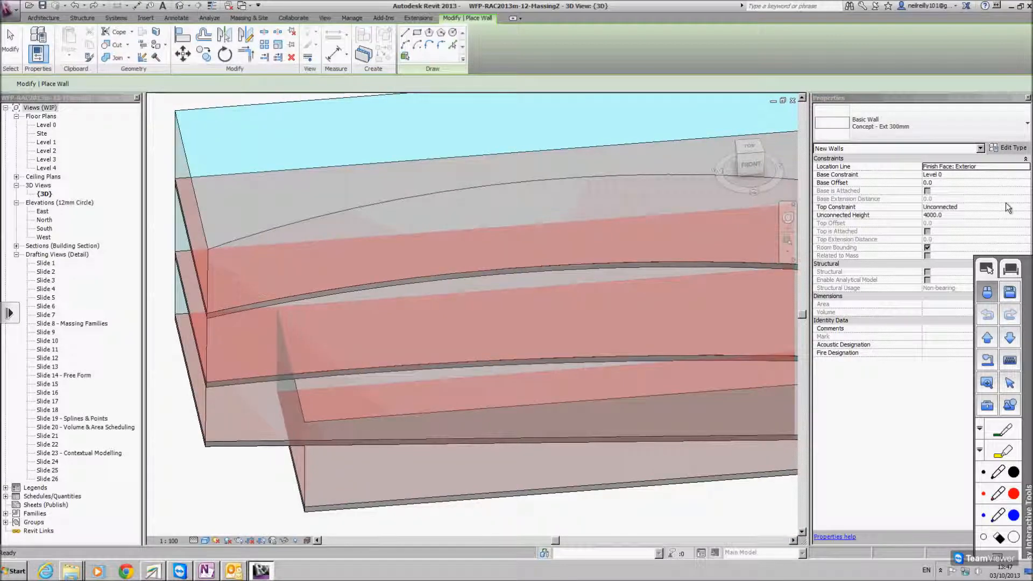
pyautogui.click(1025, 166)
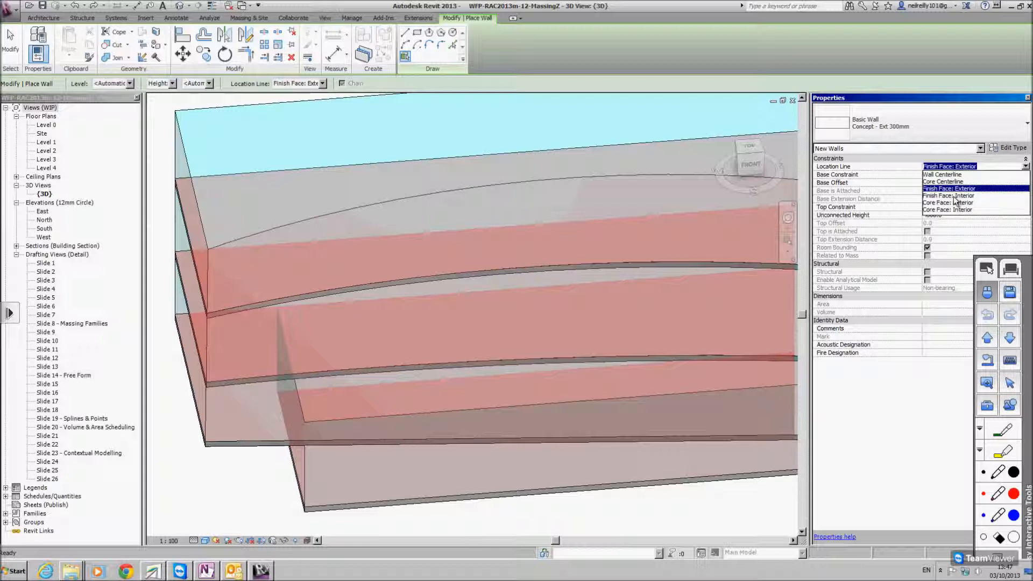
pyautogui.click(960, 372)
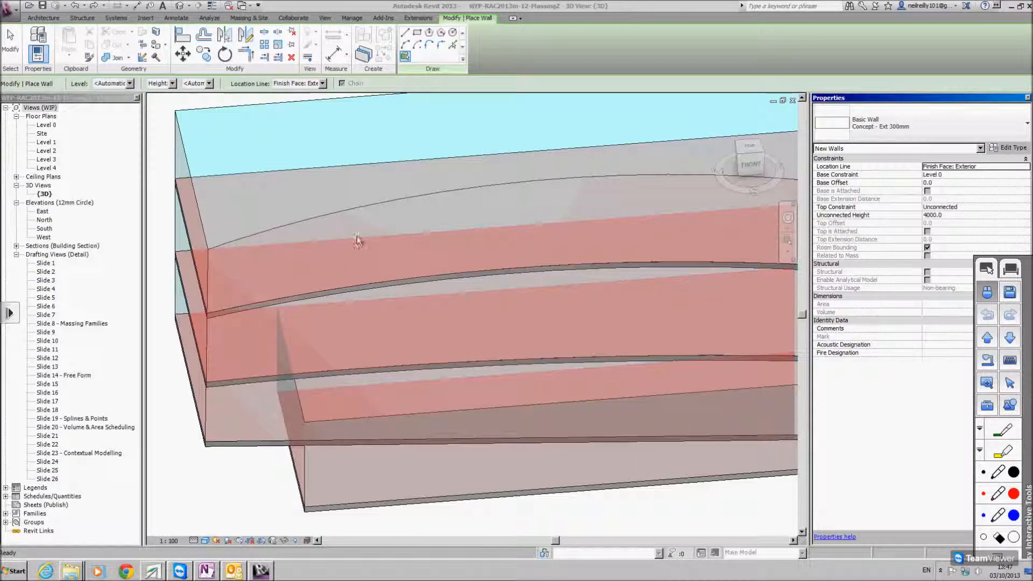
pyautogui.moveTo(292, 247); pyautogui.dragTo(377, 277, button='middle')
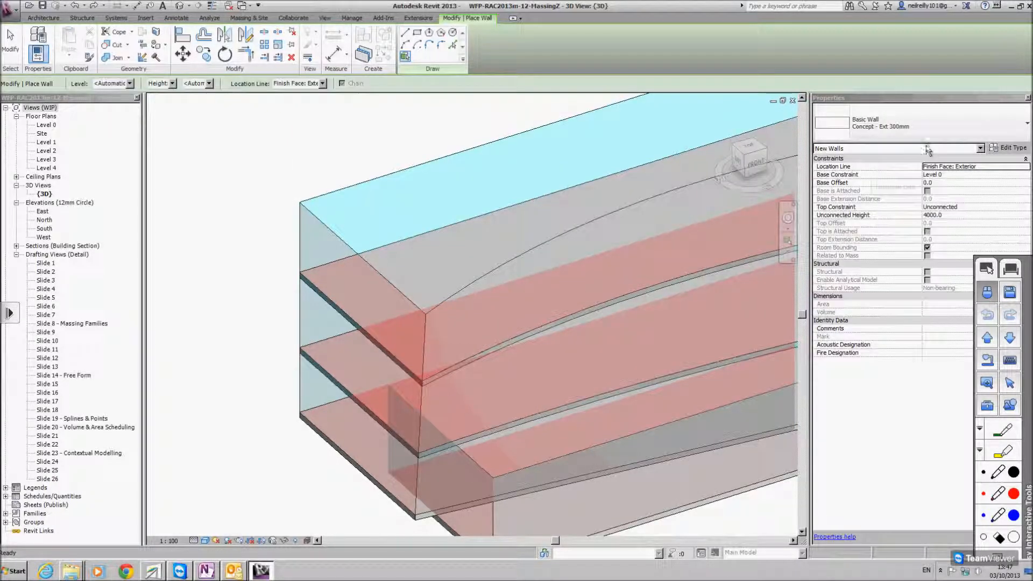
# - Set the wall location line to Finish Face: Interior and place walls on the end and back faces of the upper volume and ground-level block
pyautogui.click(1026, 168)
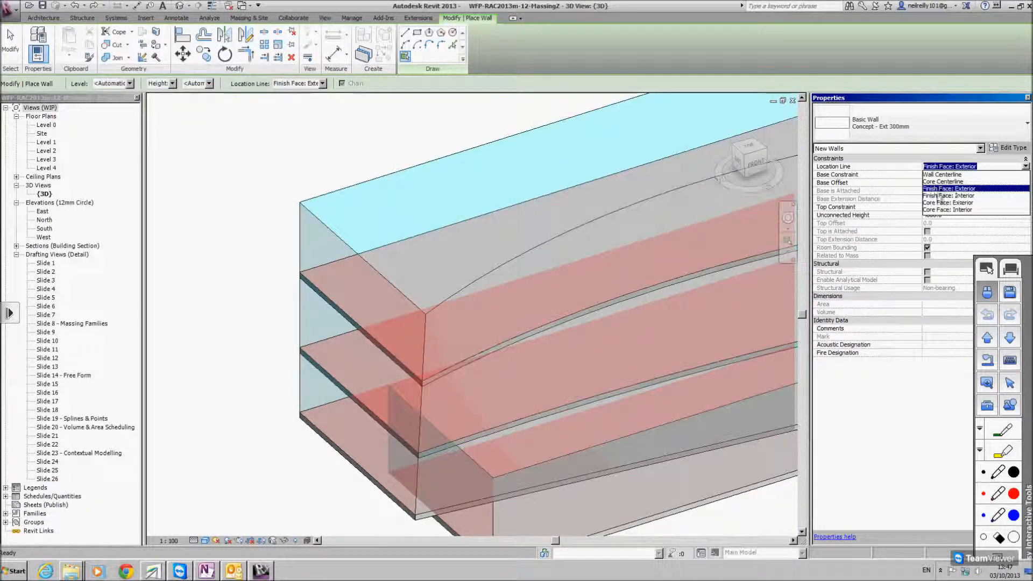
pyautogui.click(967, 196)
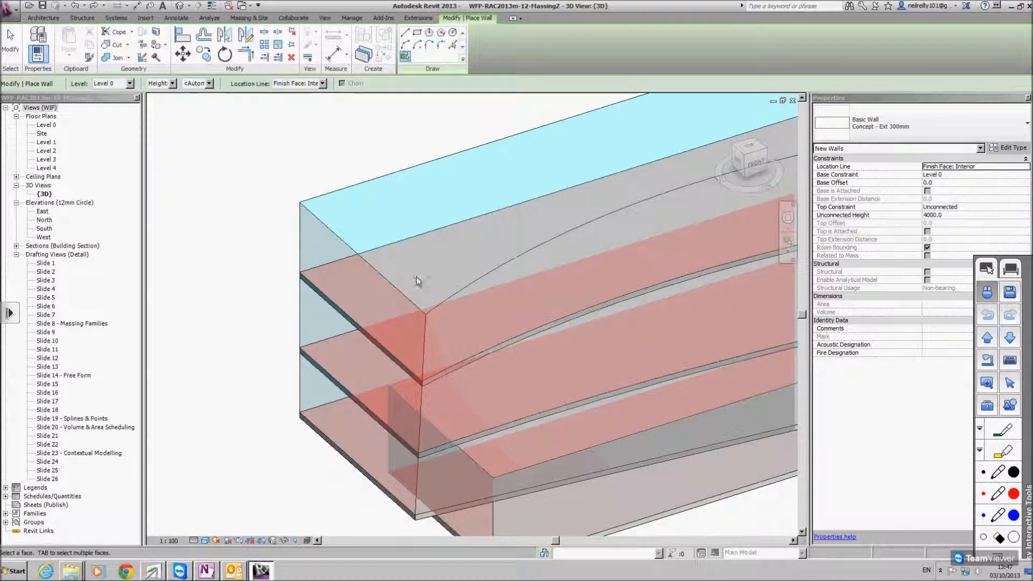
pyautogui.scroll(-2, 387, 284)
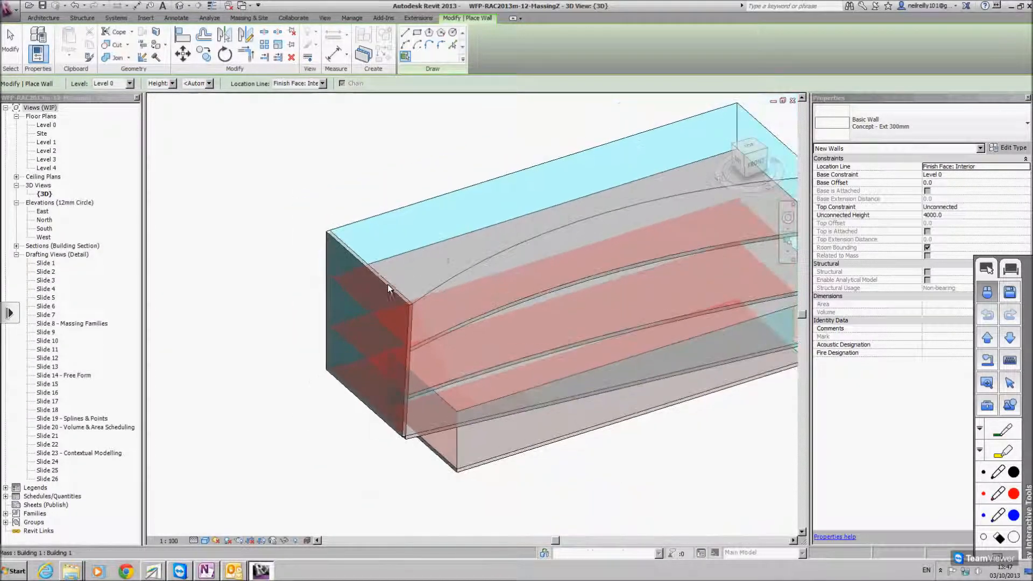
pyautogui.keyDown('shift'); pyautogui.moveTo(405, 387); pyautogui.dragTo(594, 298, button='middle'); pyautogui.keyUp('shift')
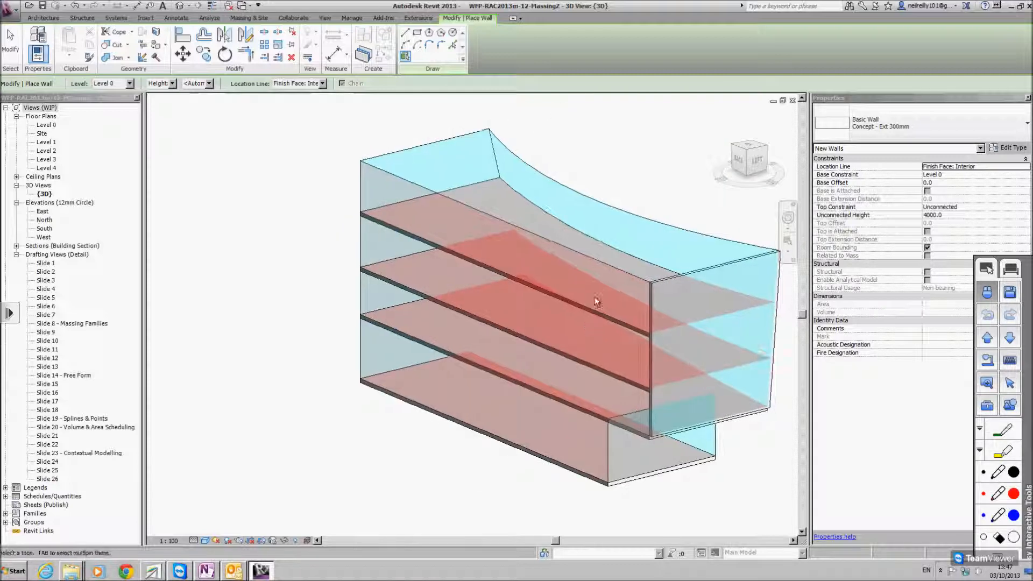
pyautogui.click(611, 268)
pyautogui.keyDown('shift'); pyautogui.moveTo(458, 284); pyautogui.dragTo(369, 293, button='middle'); pyautogui.keyUp('shift')
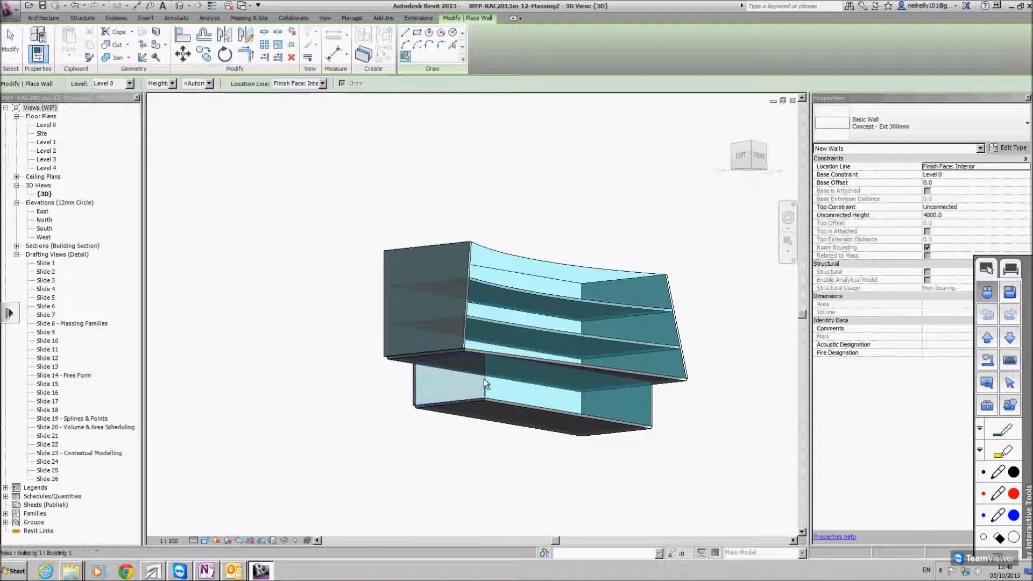
pyautogui.keyDown('shift'); pyautogui.moveTo(484, 395); pyautogui.dragTo(685, 458, button='middle'); pyautogui.keyUp('shift')
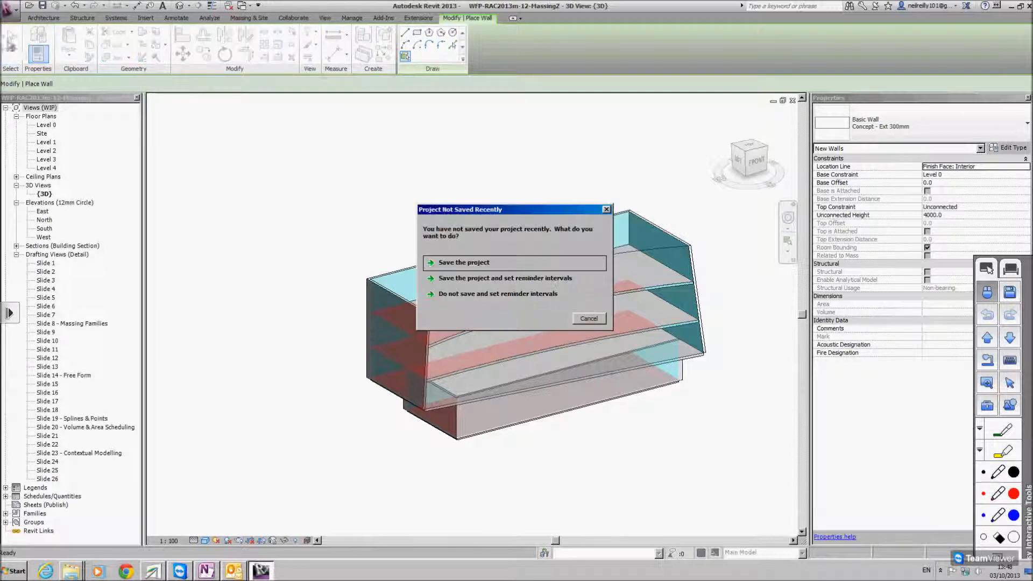
pyautogui.click(601, 317)
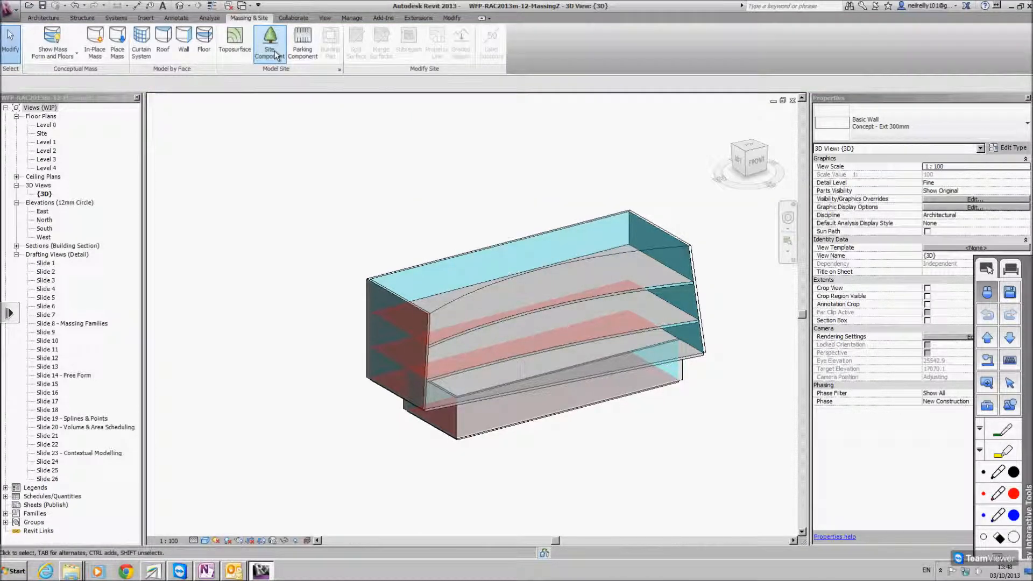
# - Create a Concept - 400mm roof by face on the top face of Building 1's upper volume, referenced to Level 4
pyautogui.click(162, 42)
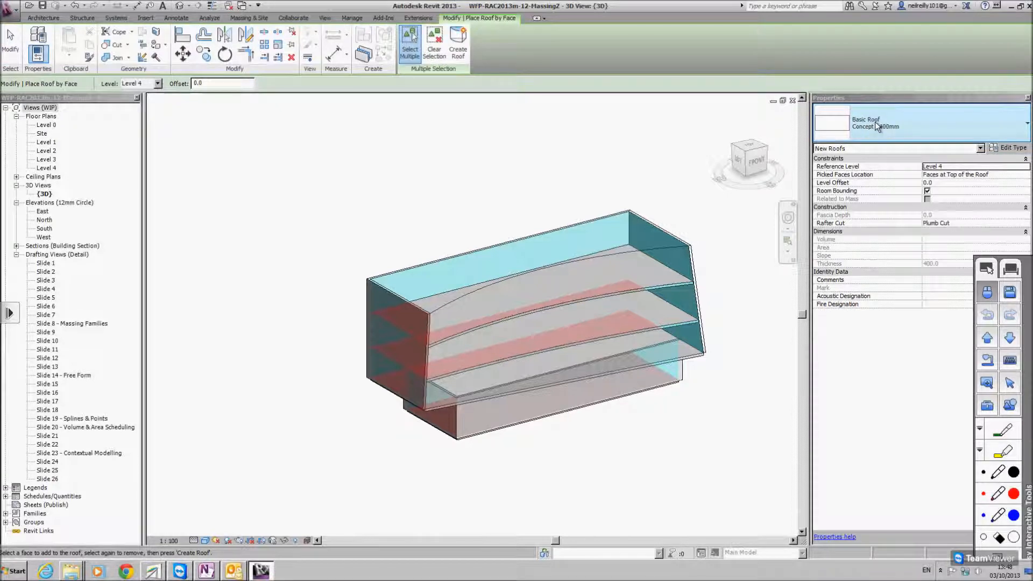
pyautogui.click(501, 283)
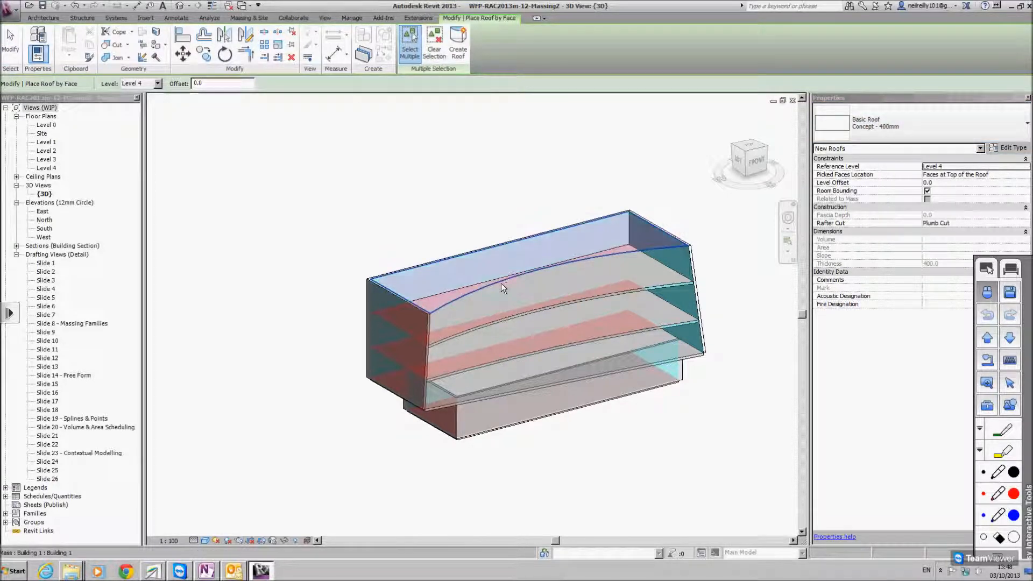
pyautogui.click(463, 51)
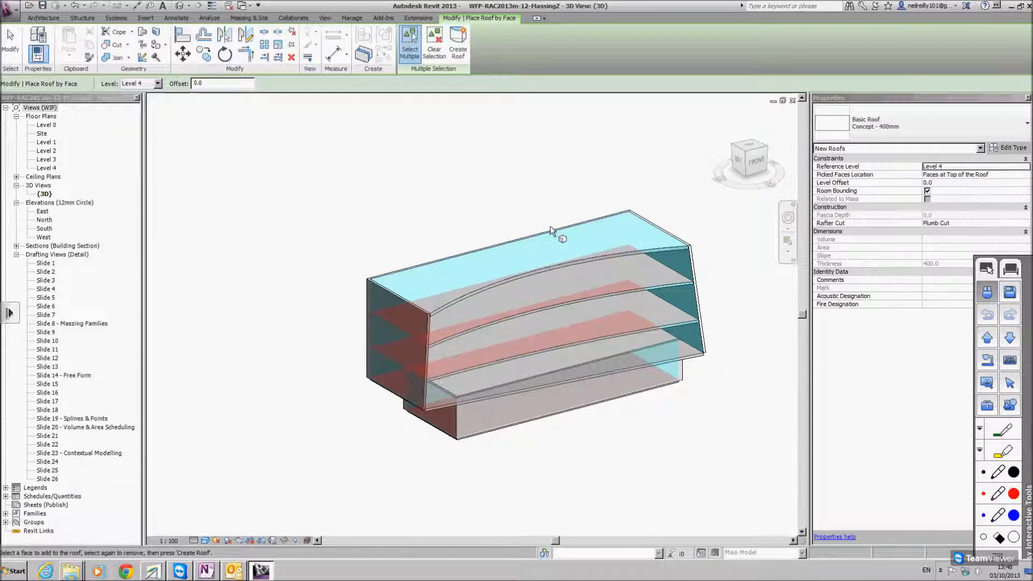
pyautogui.keyDown('shift'); pyautogui.moveTo(469, 198); pyautogui.dragTo(601, 255, button='middle'); pyautogui.keyUp('shift')
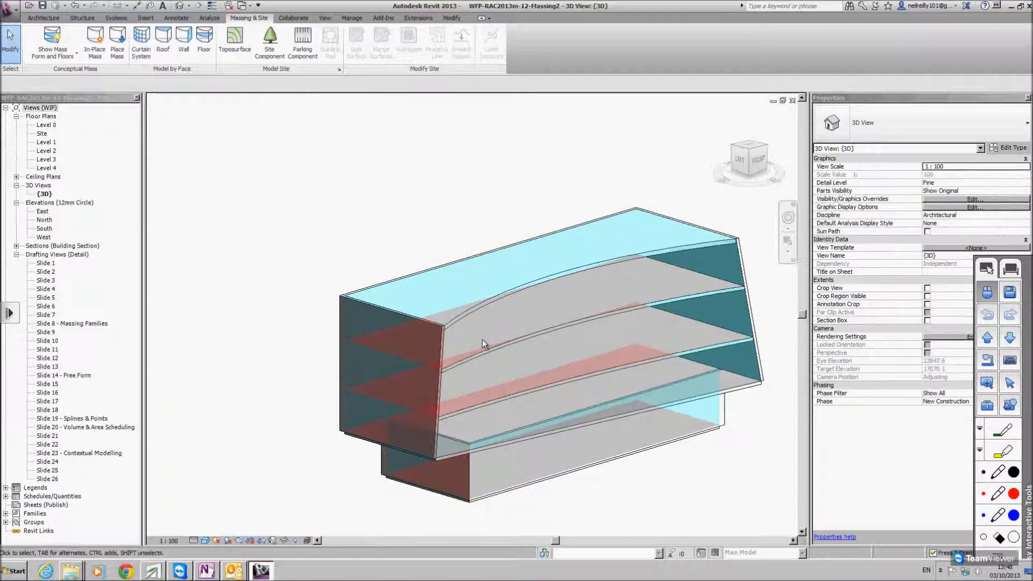
# - Try a Concept 2000x2000mm curtain system by face on the upper volume's curved front face, and undo it
pyautogui.click(154, 51)
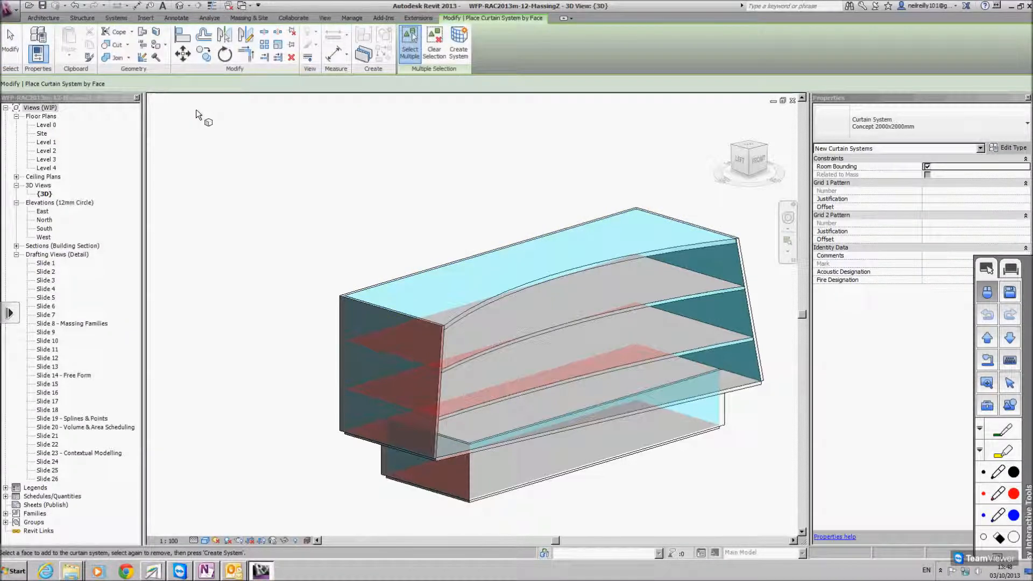
pyautogui.press('Escape')
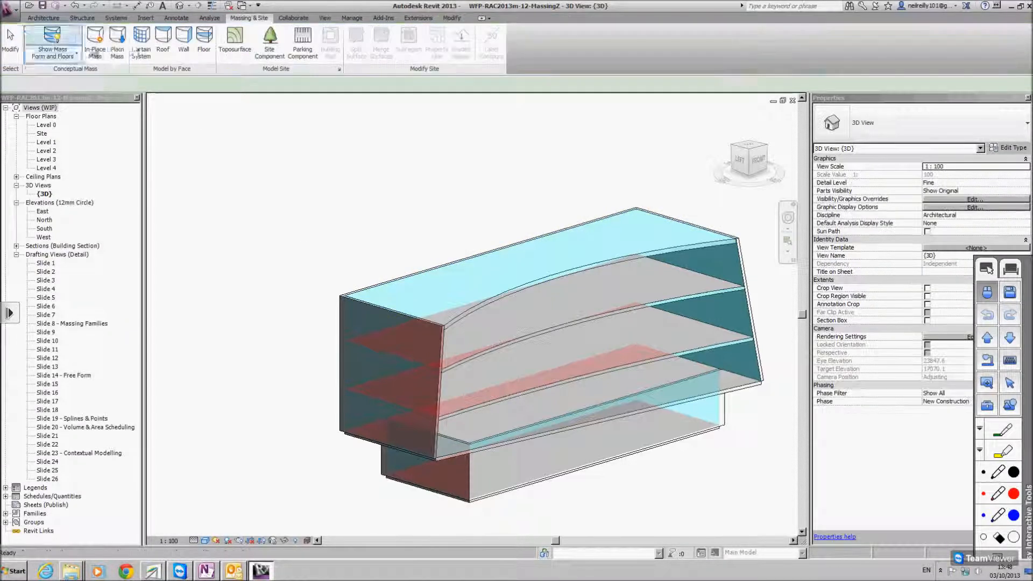
pyautogui.click(144, 48)
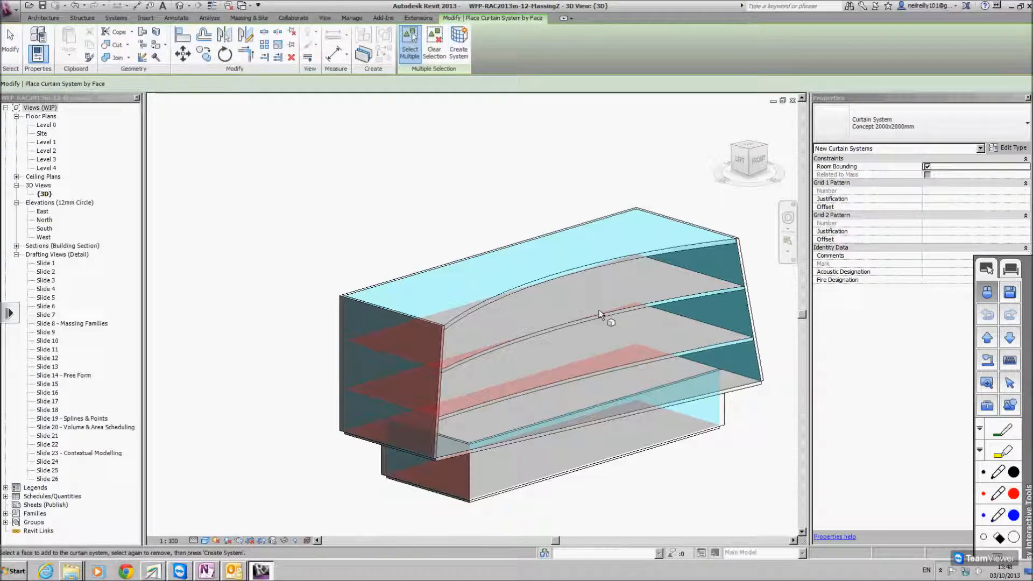
pyautogui.click(722, 241)
pyautogui.click(458, 44)
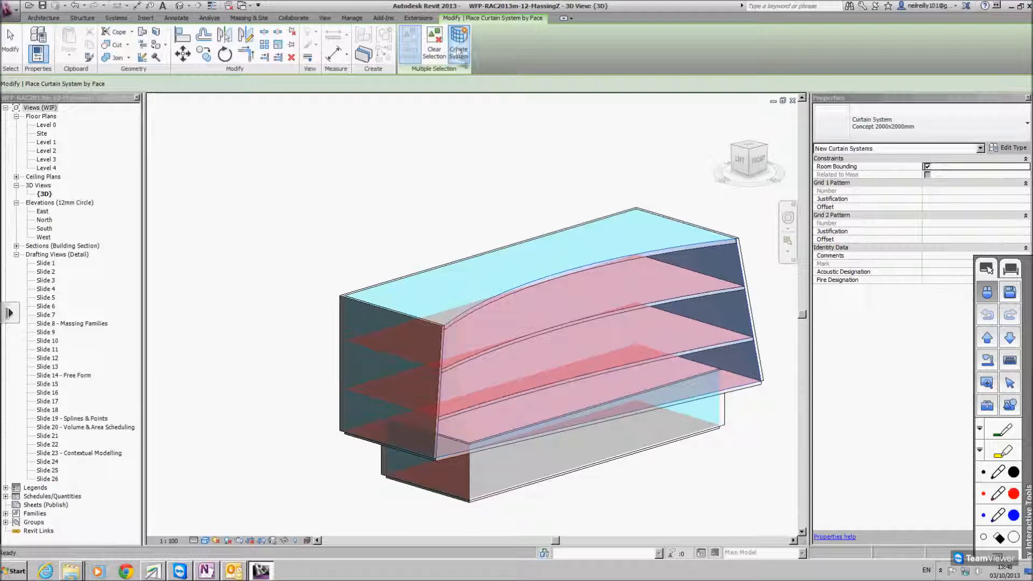
pyautogui.press('Escape')
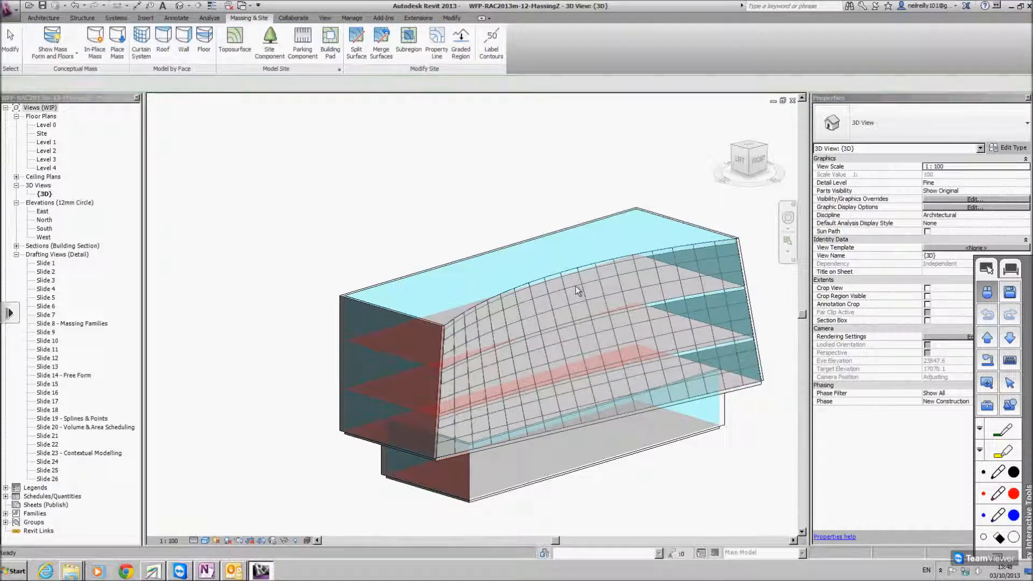
pyautogui.hotkey('ctrl', 'z')
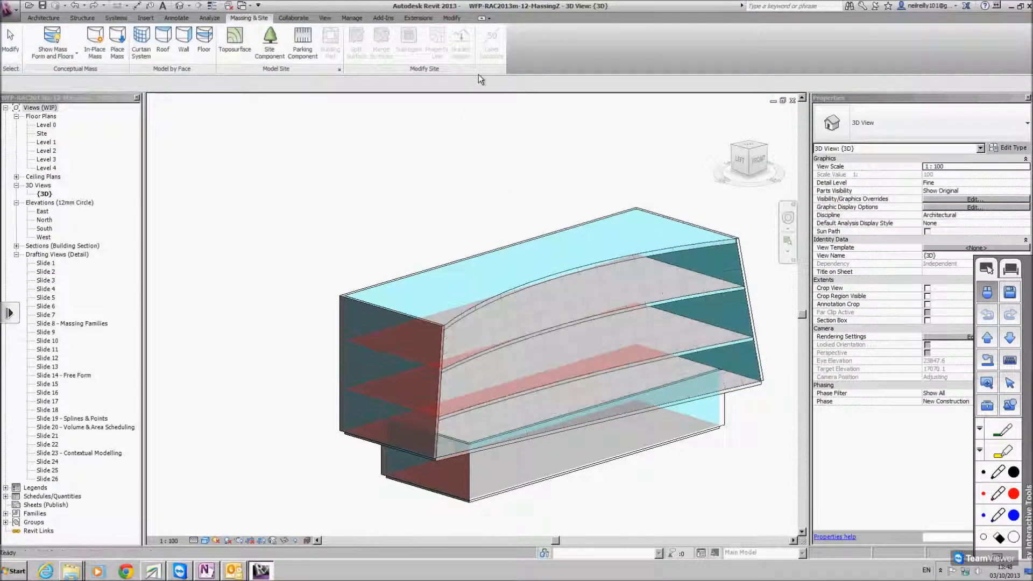
# - Select the curved front face for a new curtain system and set the curtain system type's Grid 1 spacing to 3 m
pyautogui.click(141, 40)
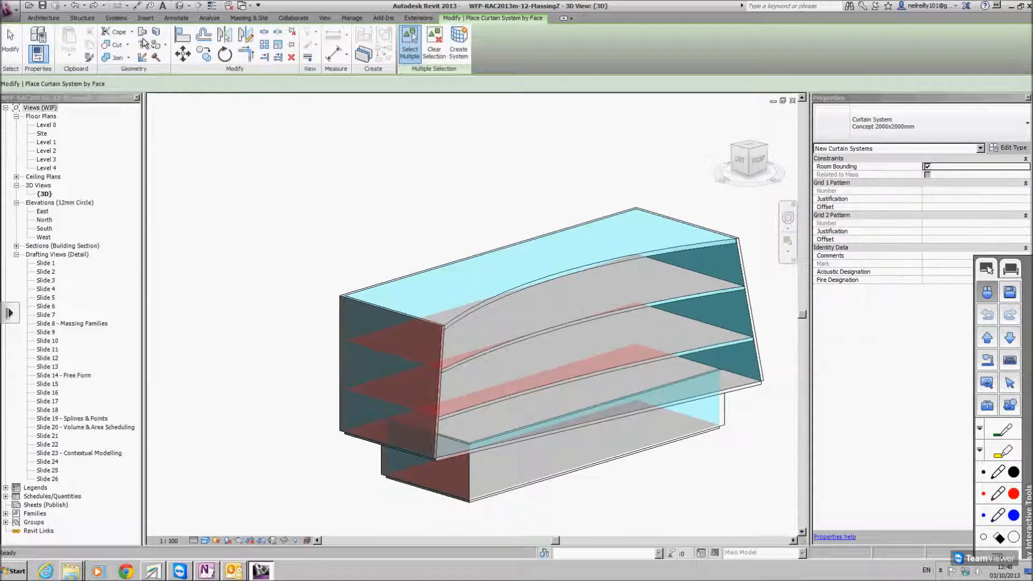
pyautogui.click(681, 247)
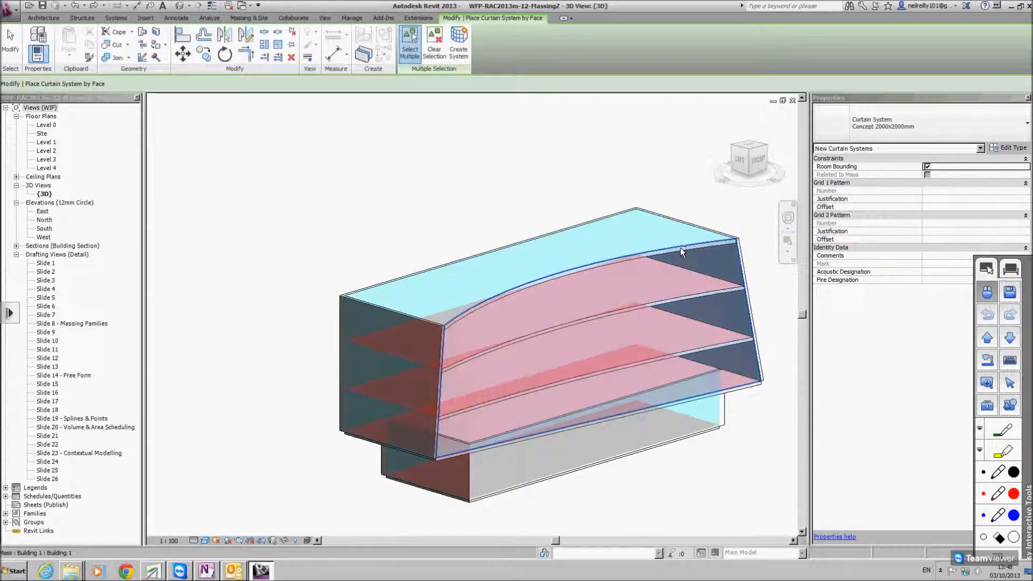
pyautogui.click(911, 133)
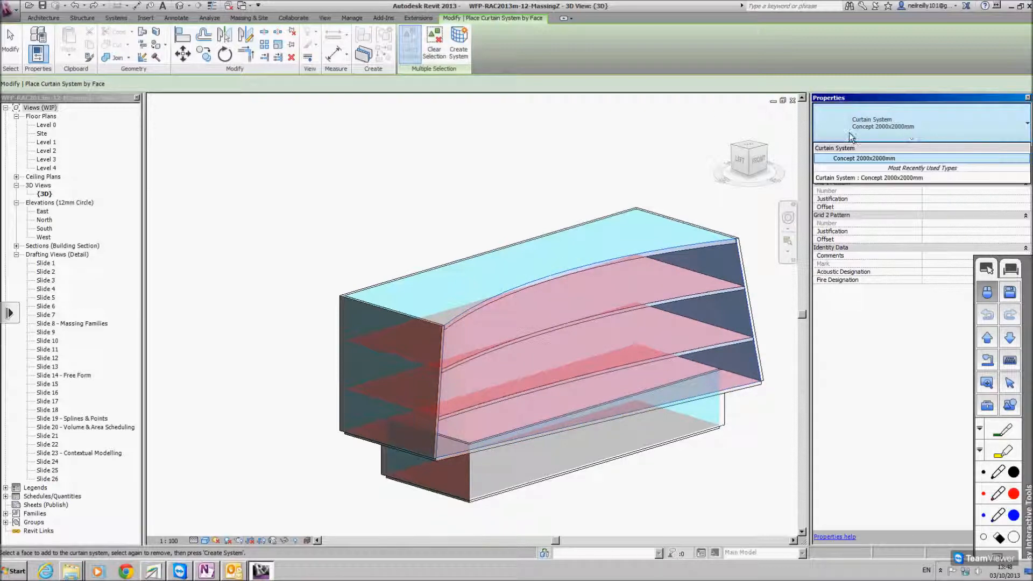
pyautogui.click(886, 127)
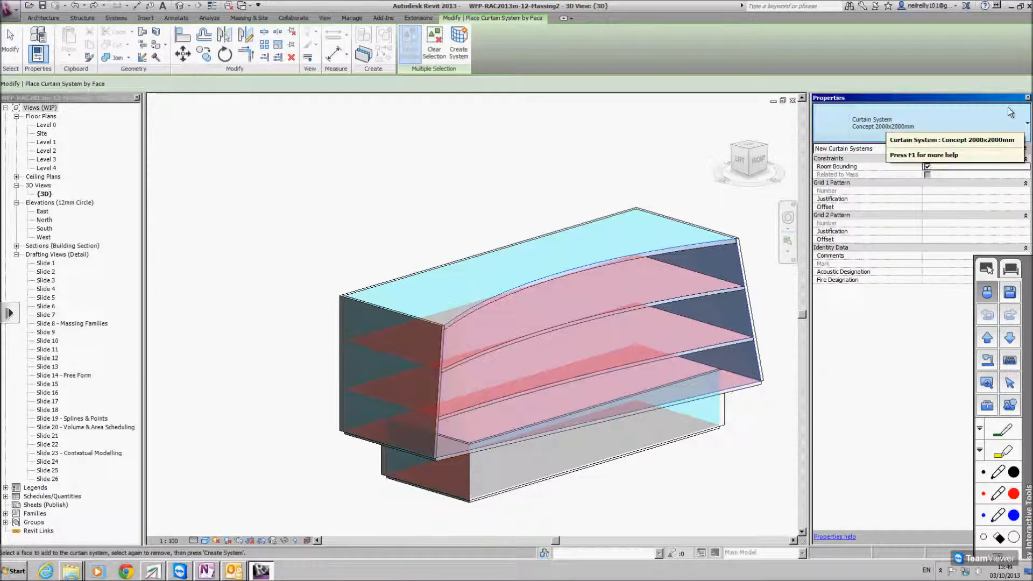
pyautogui.click(1009, 147)
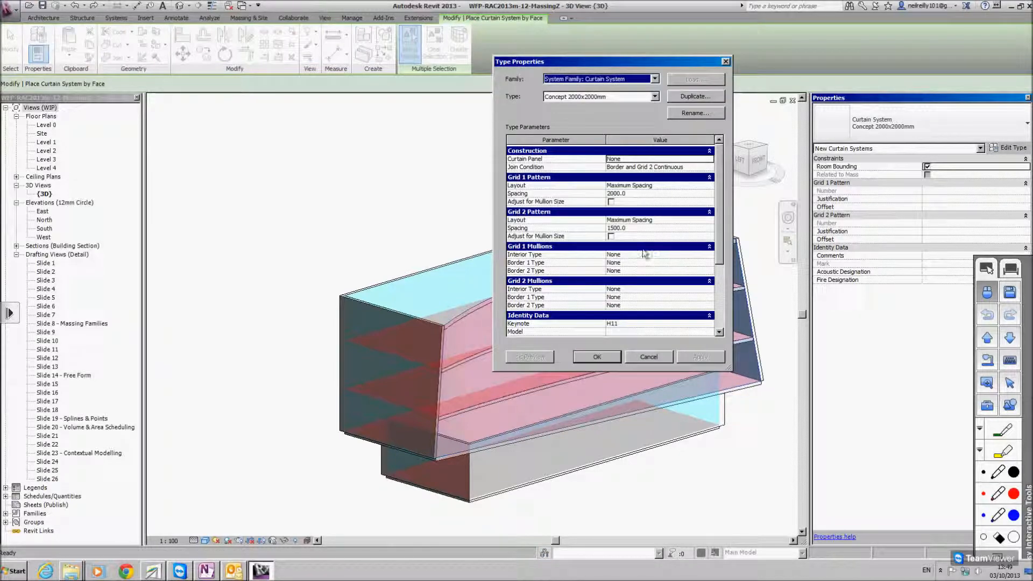
pyautogui.click(653, 193)
pyautogui.write('3m')
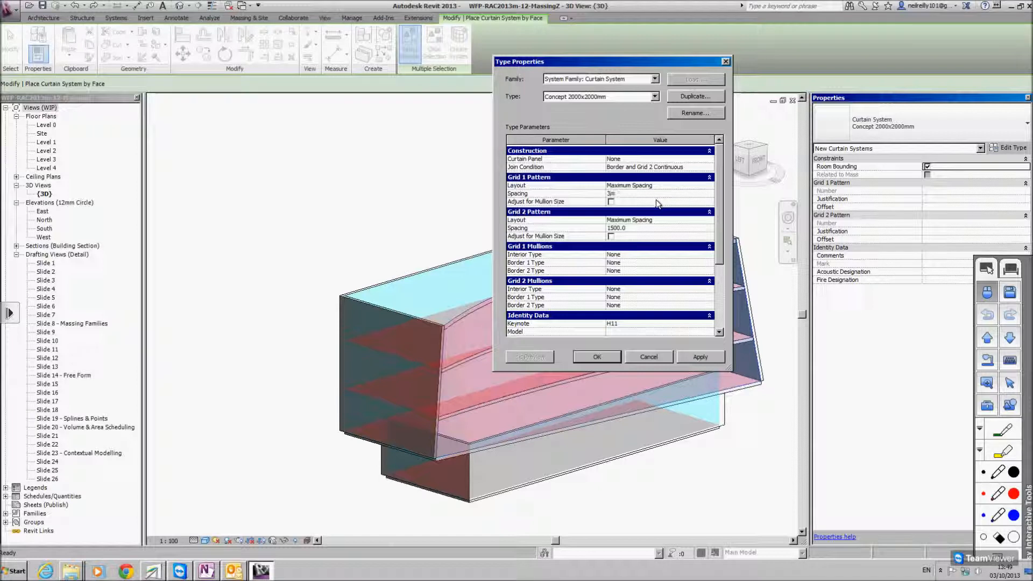
pyautogui.click(659, 228)
# - Duplicate the curtain system type under the name Concept 3000x1500mm and apply it
pyautogui.click(696, 96)
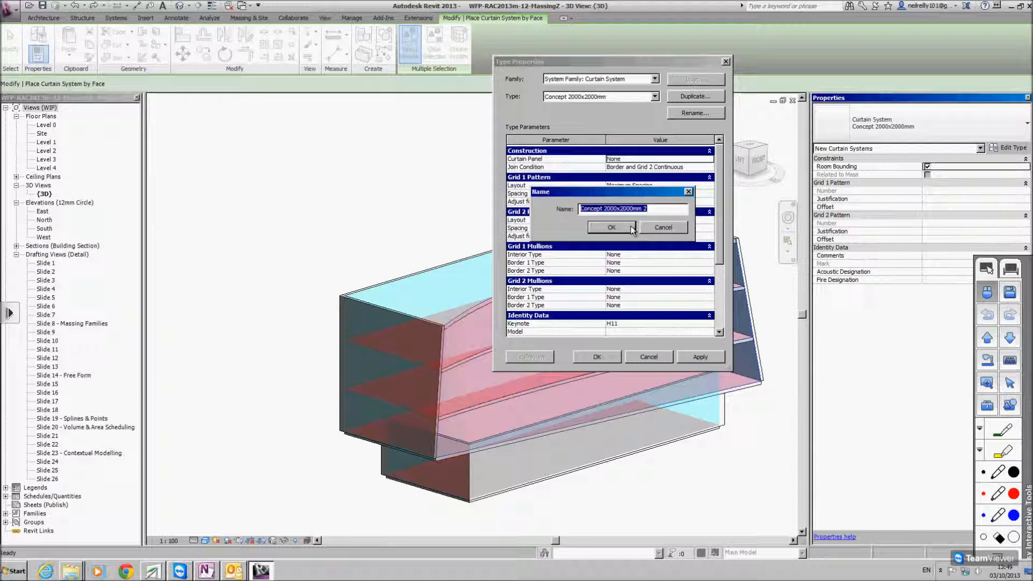
pyautogui.click(614, 209)
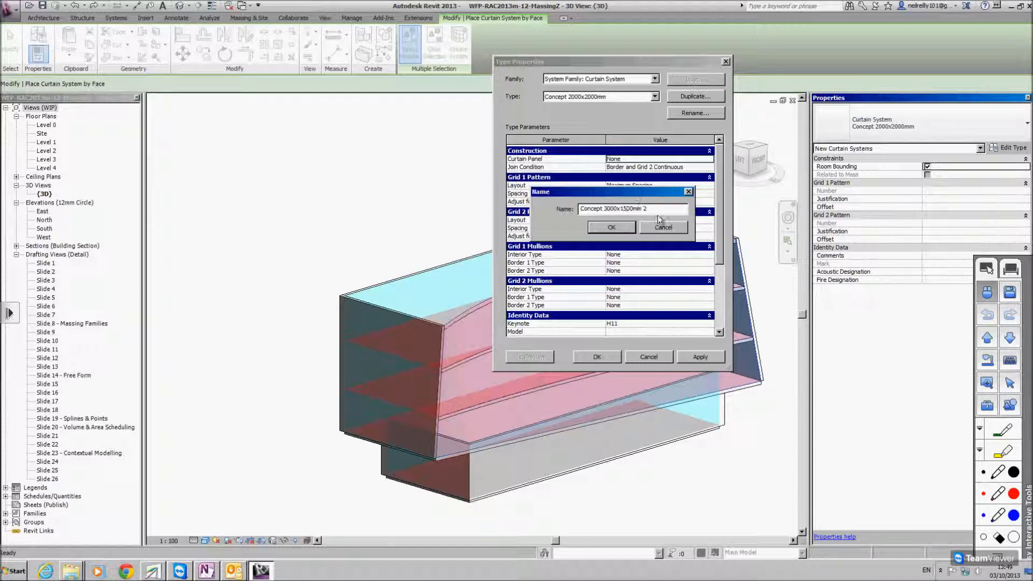
pyautogui.press('BackSpace')
pyautogui.press('BackSpace')
pyautogui.press('Return')
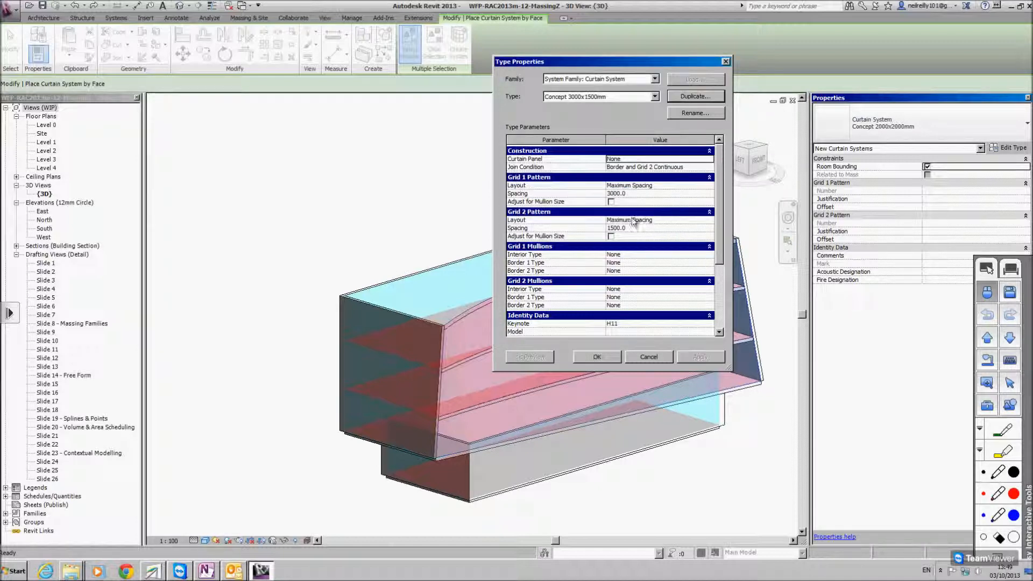
pyautogui.click(596, 357)
# - Create the Concept 3000x1500mm curtain system on the upper volume's curved front face and finish the placement
pyautogui.click(465, 46)
pyautogui.keyDown('shift'); pyautogui.moveTo(550, 194); pyautogui.dragTo(489, 150, button='middle'); pyautogui.keyUp('shift')
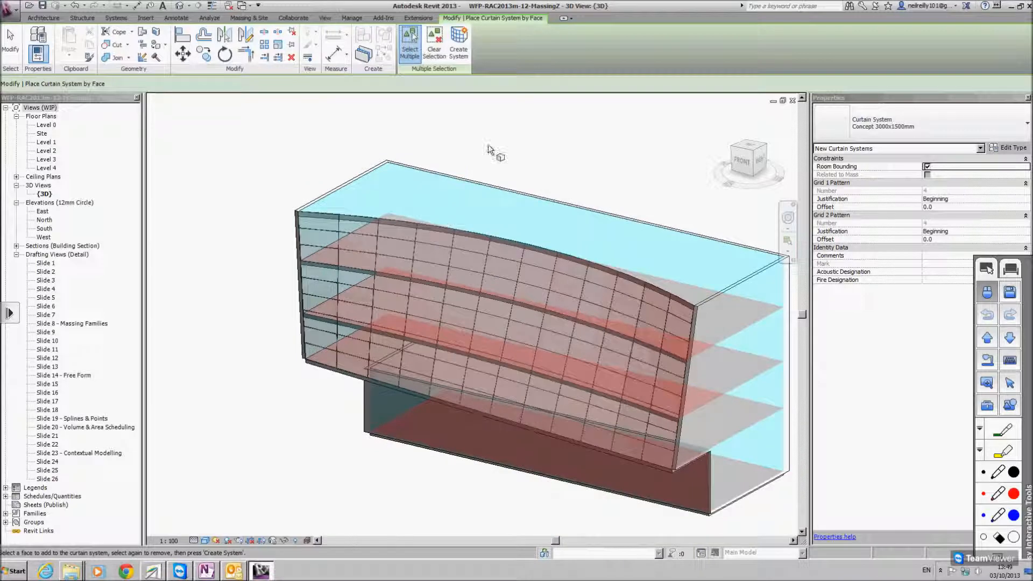
pyautogui.press('Escape')
pyautogui.keyDown('shift'); pyautogui.moveTo(492, 237); pyautogui.dragTo(564, 271, button='middle'); pyautogui.keyUp('shift')
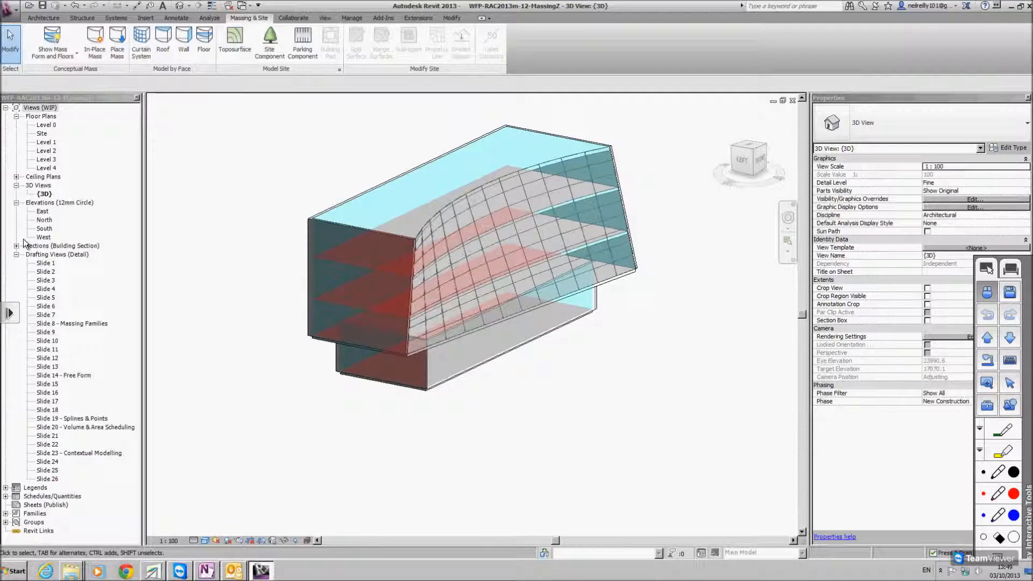
pyautogui.keyDown('shift'); pyautogui.moveTo(411, 228); pyautogui.dragTo(380, 279, button='middle'); pyautogui.keyUp('shift')
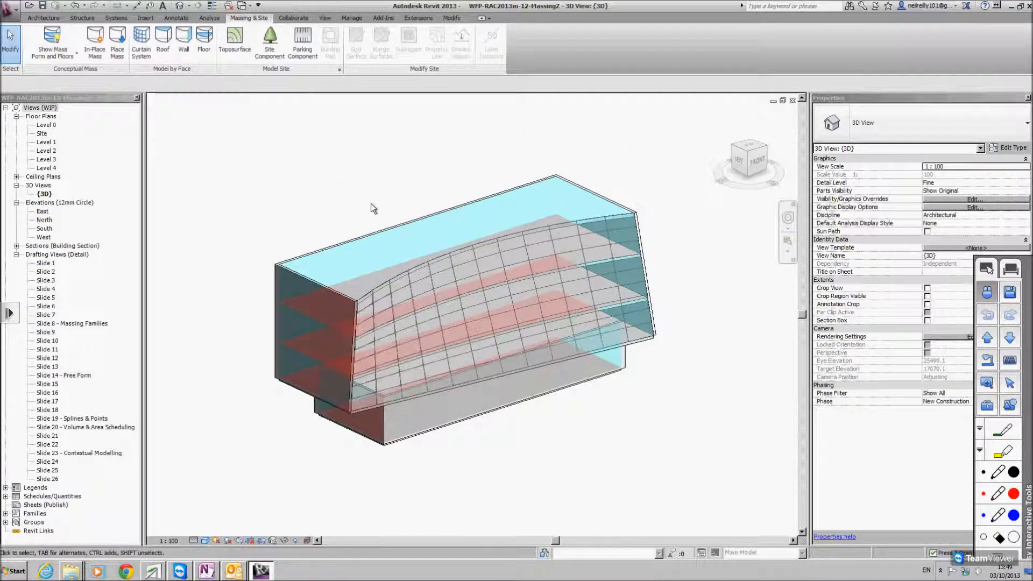
# - Switch the mass display mode to Show Mass by View Settings
pyautogui.click(57, 57)
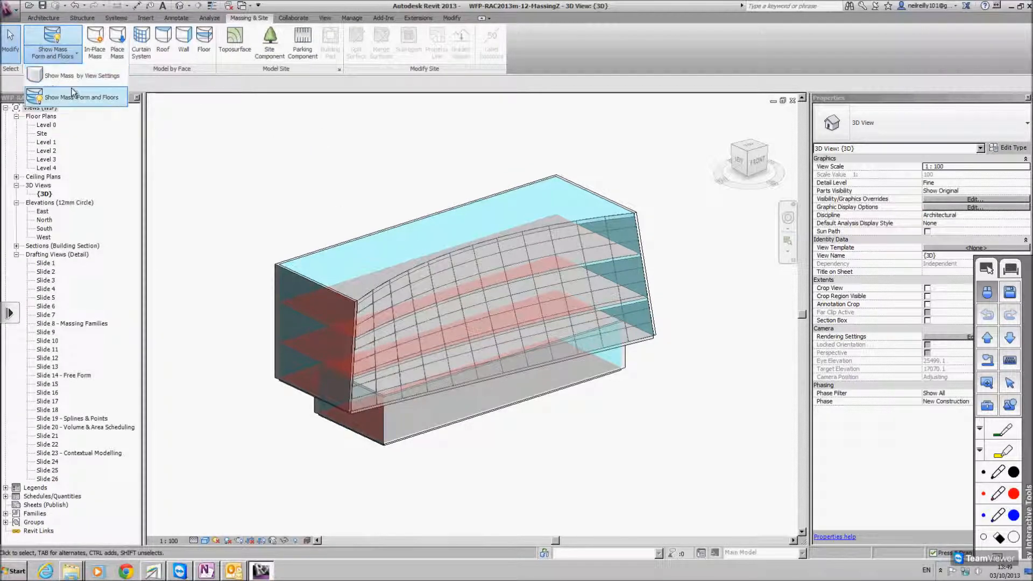
pyautogui.click(69, 77)
pyautogui.moveTo(437, 249)
pyautogui.keyDown('shift'); pyautogui.mouseDown(button='middle')
pyautogui.moveTo(422, 249)
pyautogui.moveTo(405, 207)
pyautogui.moveTo(441, 253)
pyautogui.mouseUp(button='middle'); pyautogui.keyUp('shift')
pyautogui.keyDown('shift'); pyautogui.moveTo(328, 285); pyautogui.dragTo(323, 243, button='middle'); pyautogui.keyUp('shift')
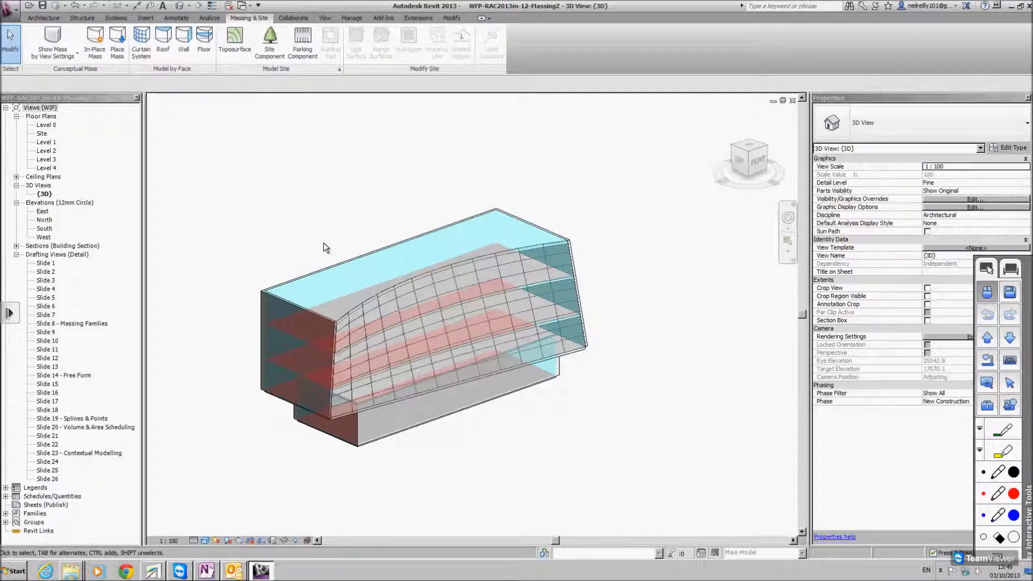
# - Turn off the Mass category in the 3D view's Visibility/Graphic Overrides
pyautogui.press('v')
pyautogui.press('g')
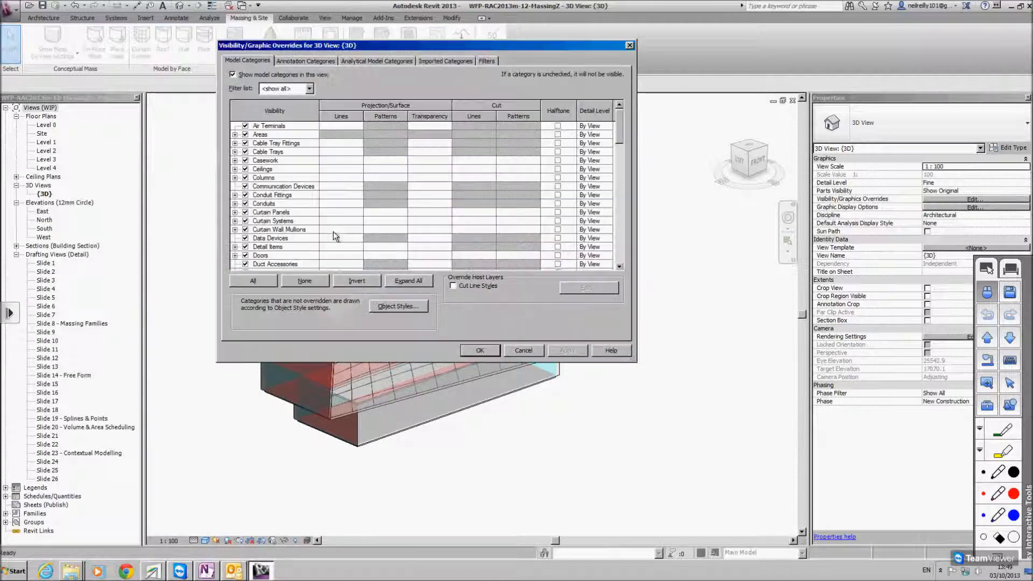
pyautogui.click(283, 177)
pyautogui.press('m')
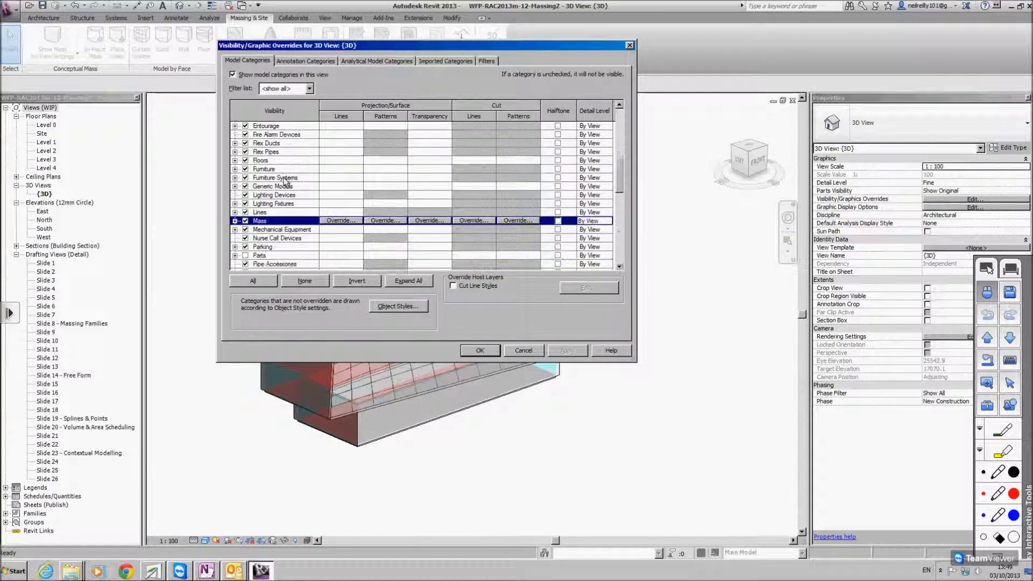
pyautogui.click(235, 220)
pyautogui.press('space')
pyautogui.click(567, 350)
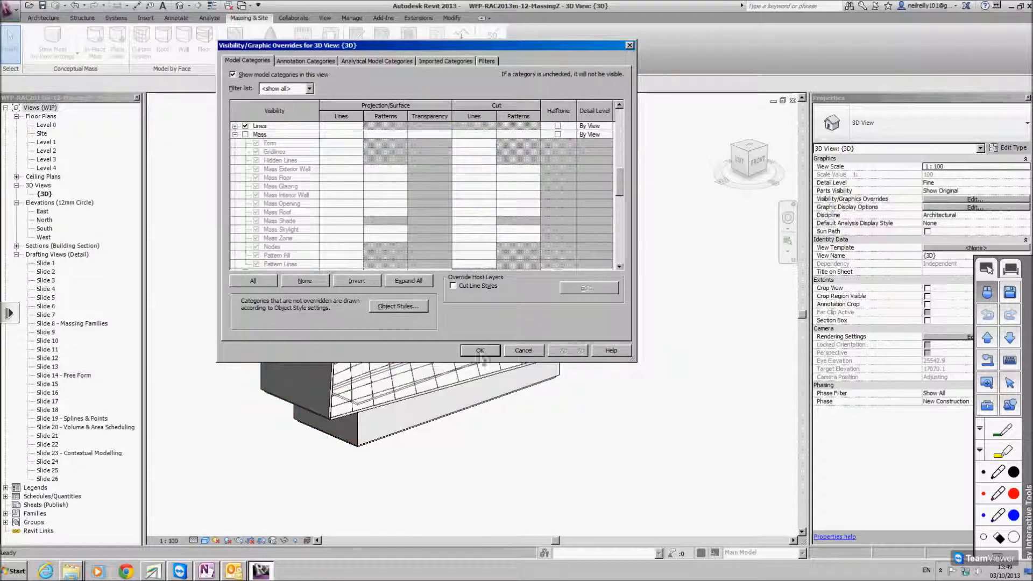
pyautogui.click(480, 350)
# - Attach the tops of the ground-level block's Concept - Ext 300mm walls to the floor slab above them
pyautogui.keyDown('shift'); pyautogui.moveTo(566, 313); pyautogui.dragTo(503, 314, button='middle'); pyautogui.keyUp('shift')
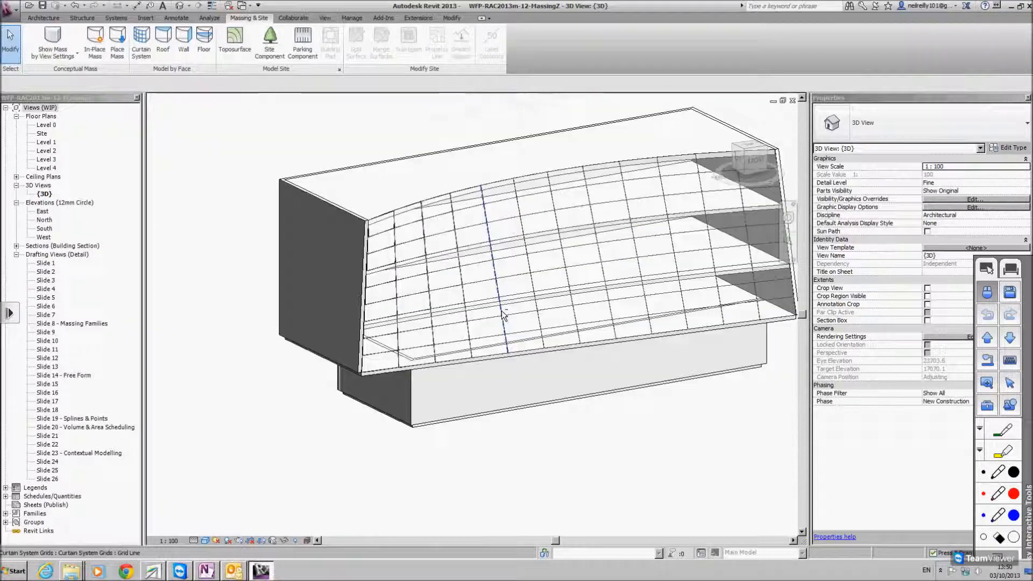
pyautogui.scroll(6, 484, 350)
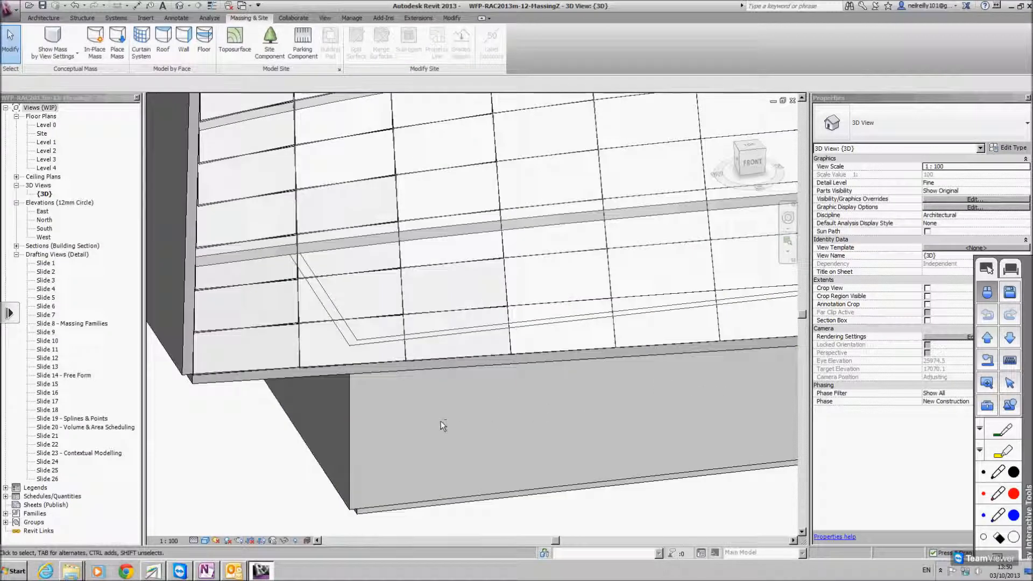
pyautogui.keyDown('shift'); pyautogui.moveTo(440, 421); pyautogui.dragTo(444, 241, button='middle'); pyautogui.keyUp('shift')
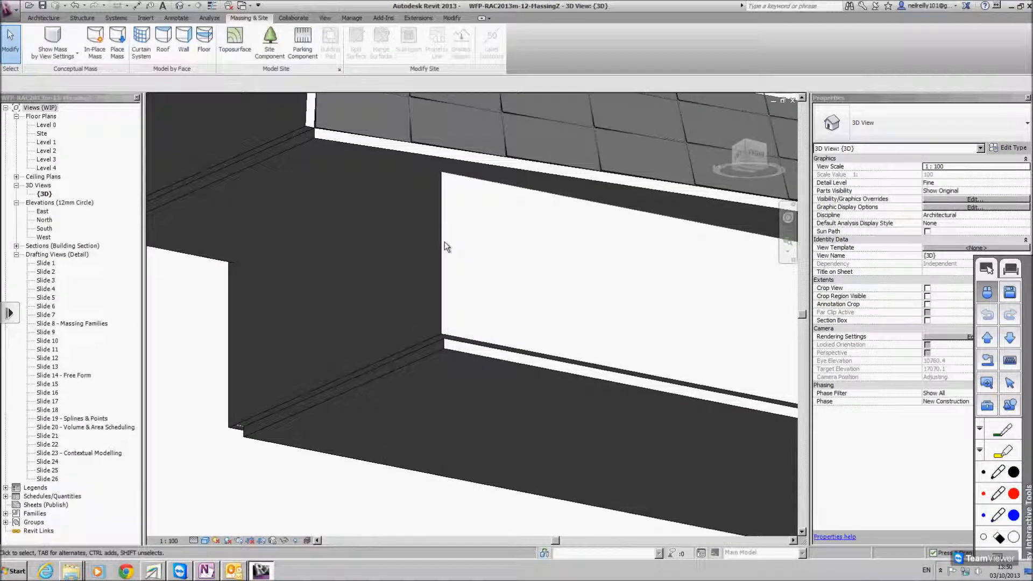
pyautogui.click(492, 175)
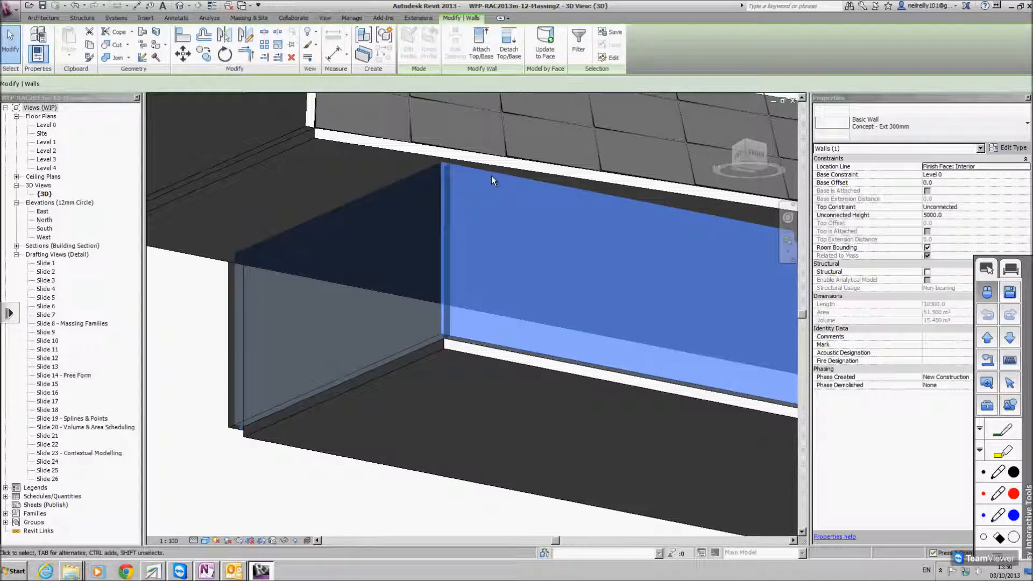
pyautogui.click(481, 43)
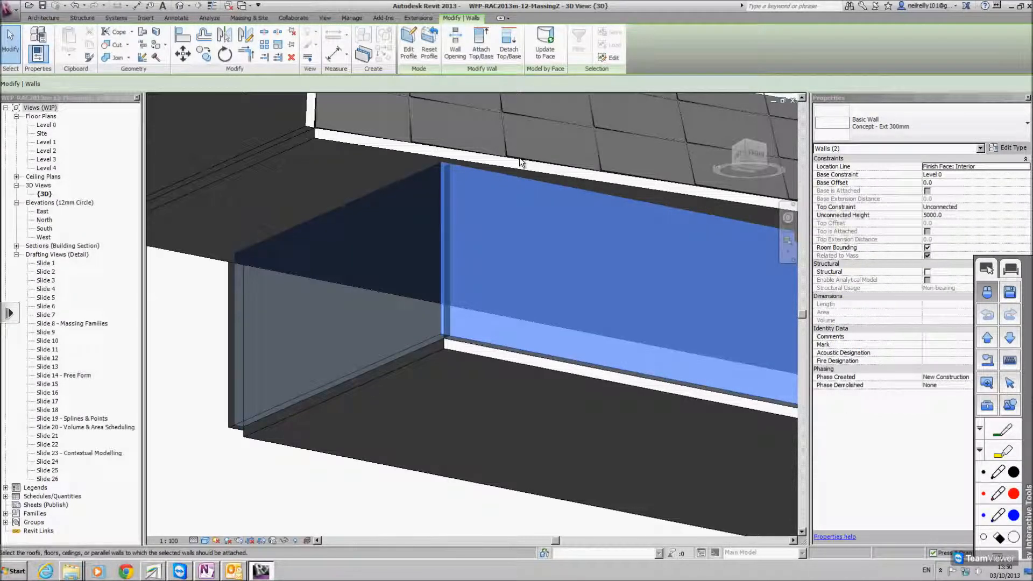
pyautogui.click(519, 158)
pyautogui.scroll(-1, 564, 207)
pyautogui.keyDown('shift'); pyautogui.moveTo(571, 203); pyautogui.dragTo(439, 301, button='middle'); pyautogui.keyUp('shift')
pyautogui.press('Escape')
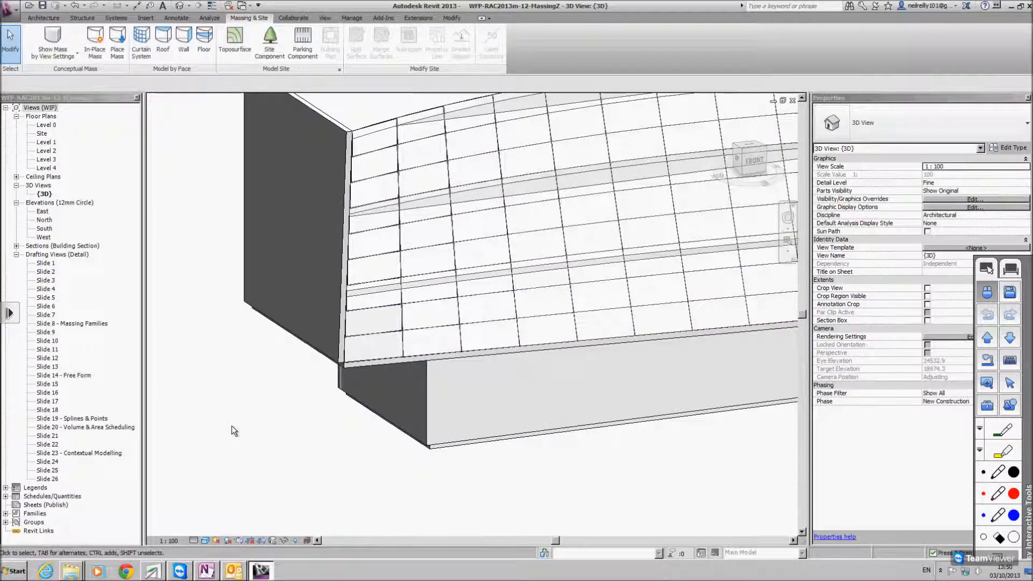
# - Read the Contextual Modelling slides among the drafting views, from Slide 22 to Slide 24
pyautogui.moveTo(206, 574)
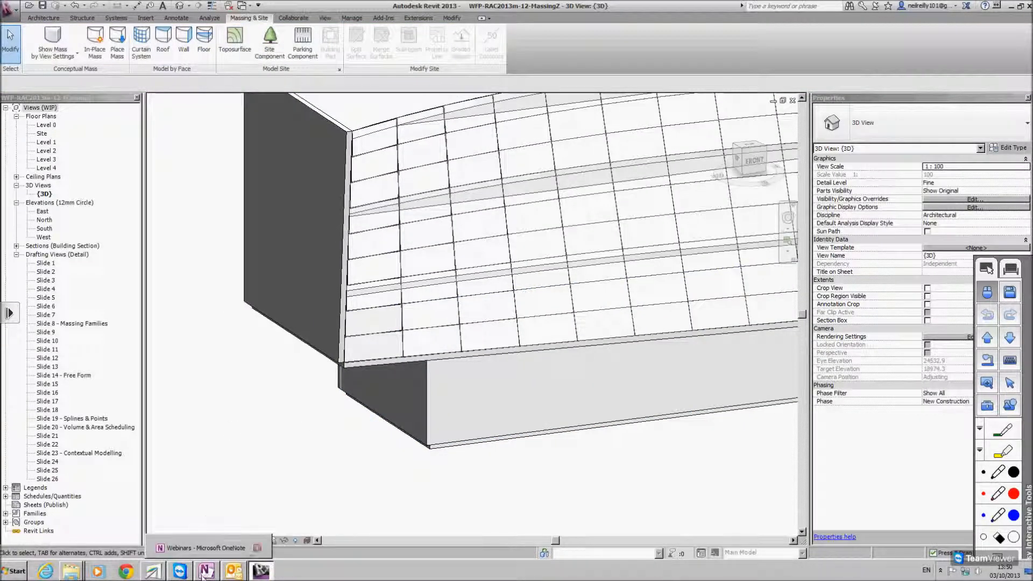
pyautogui.doubleClick(52, 452)
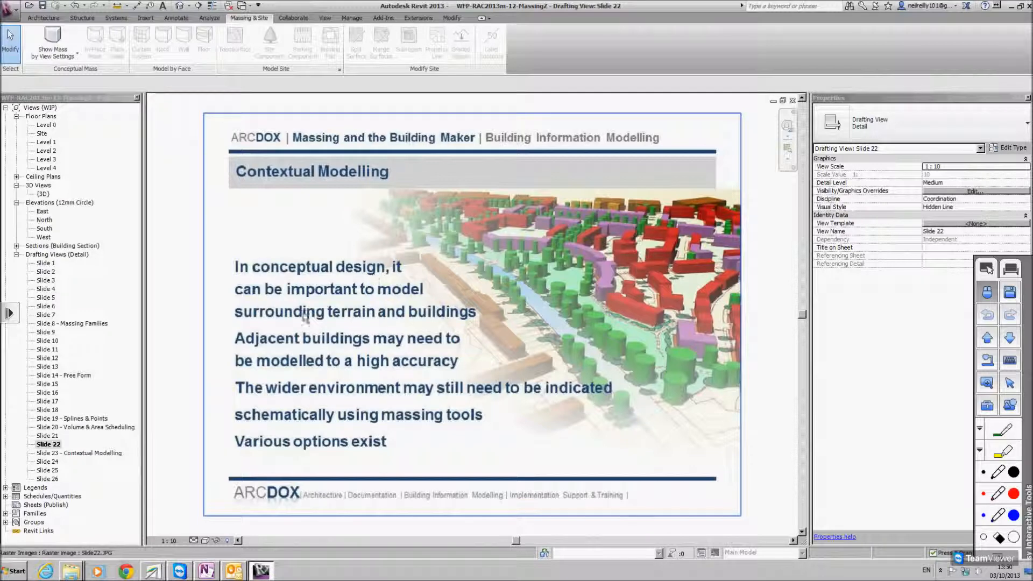
pyautogui.doubleClick(48, 462)
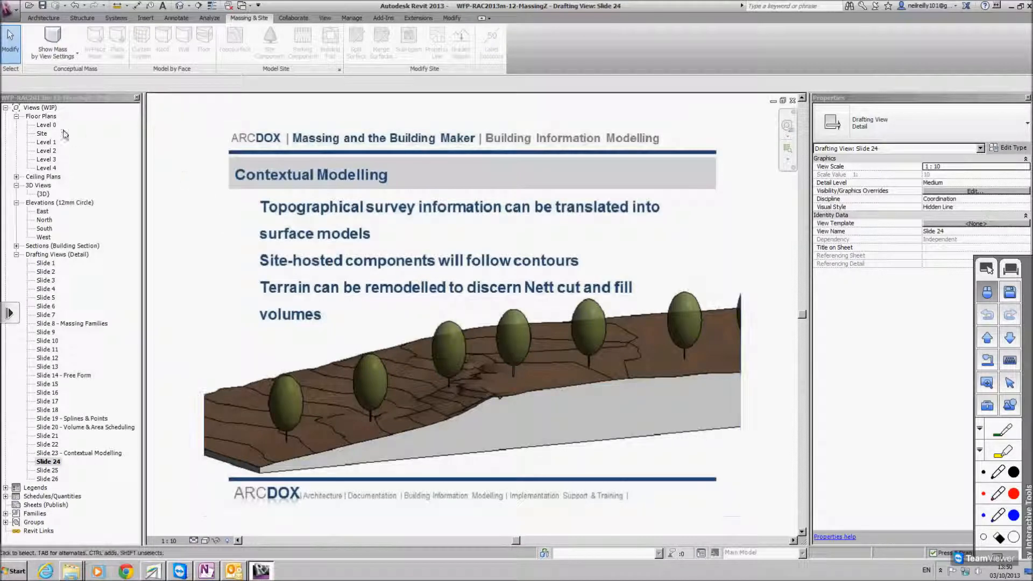
# - Link the Site-DWG file from the Module 18 folder into the Level 0 plan with Auto - Center to Center positioning
pyautogui.doubleClick(45, 125)
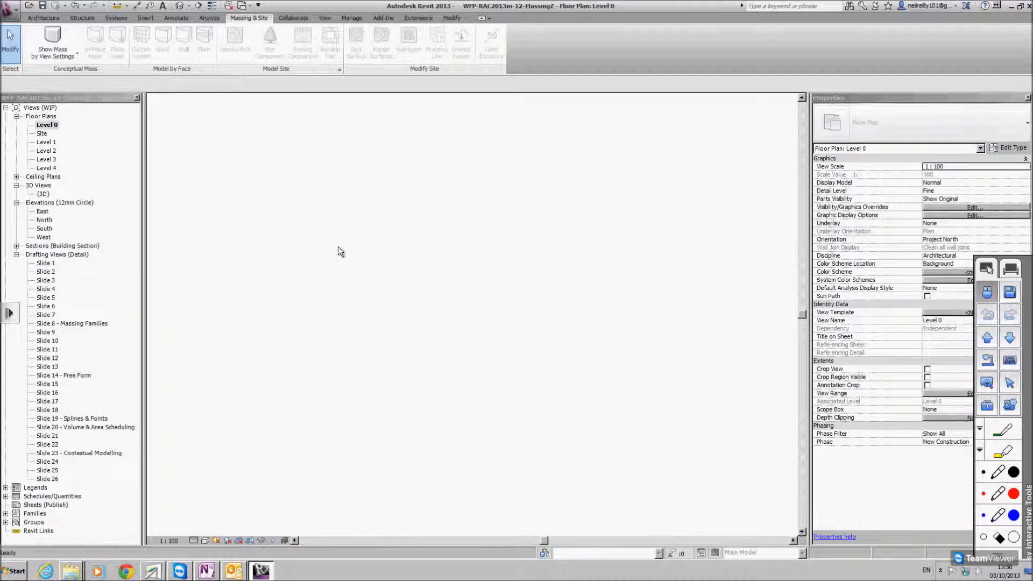
pyautogui.moveTo(515, 239); pyautogui.dragTo(493, 257, button='middle')
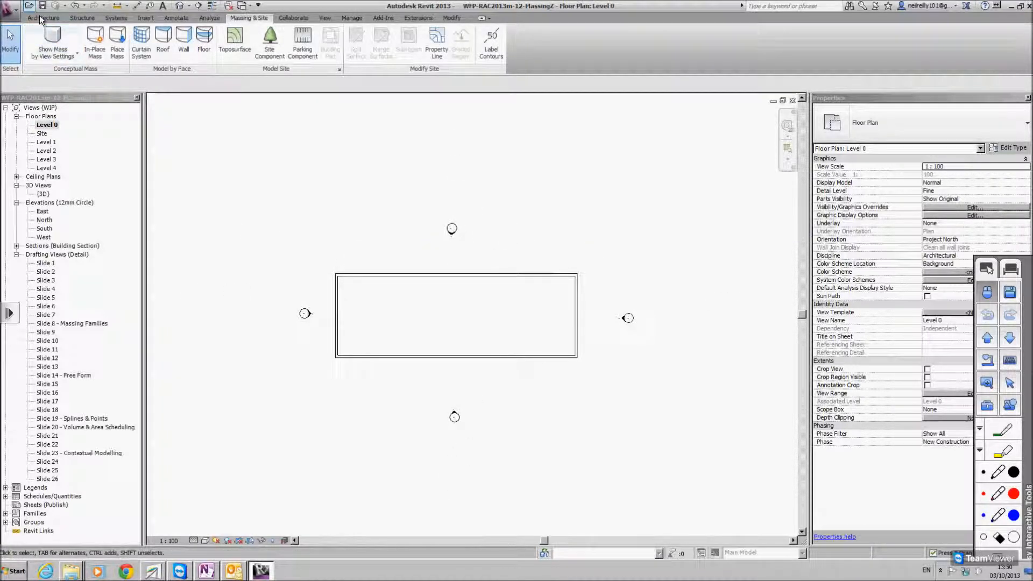
pyautogui.click(145, 18)
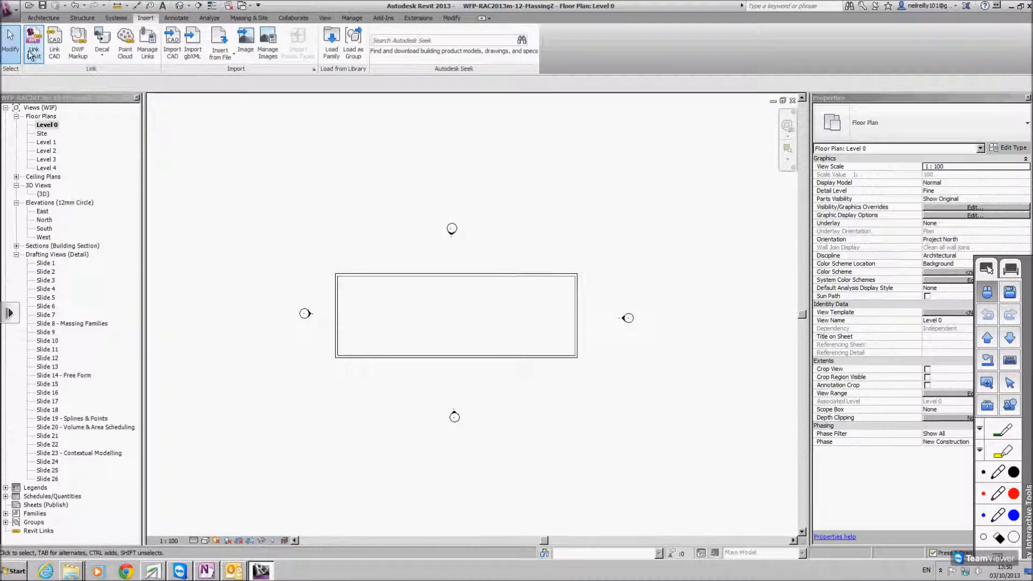
pyautogui.click(52, 44)
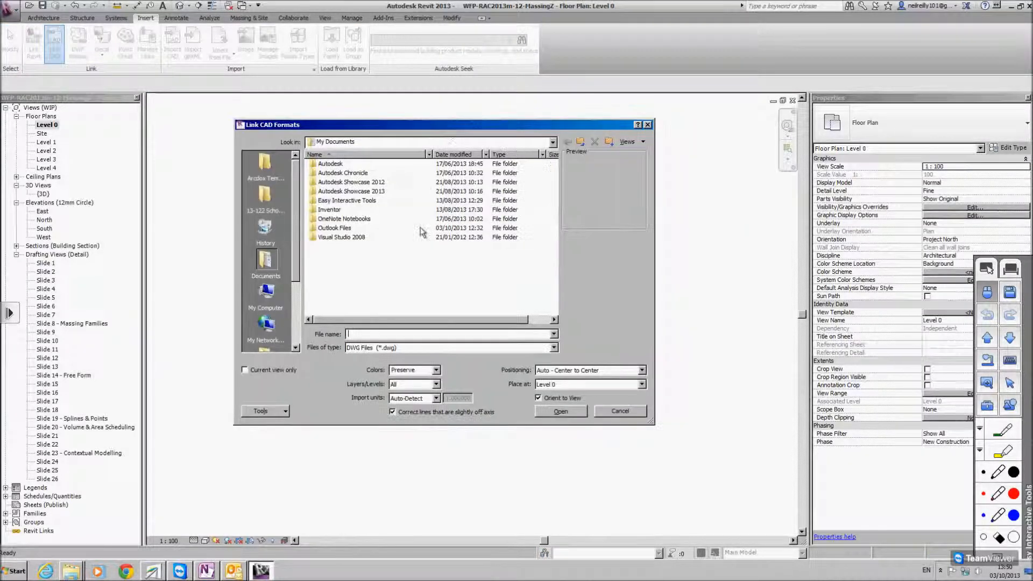
pyautogui.click(334, 230)
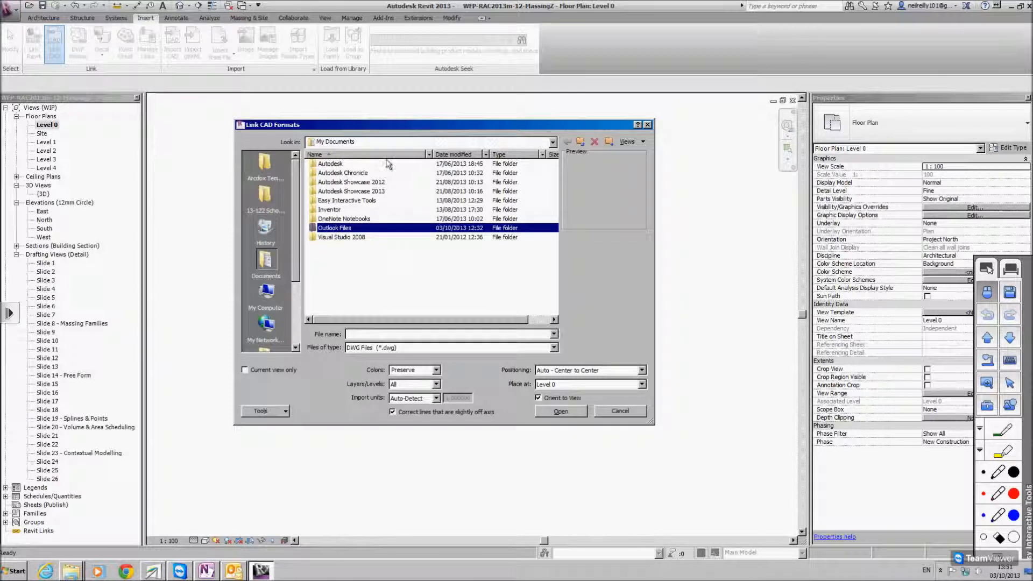
pyautogui.click(553, 142)
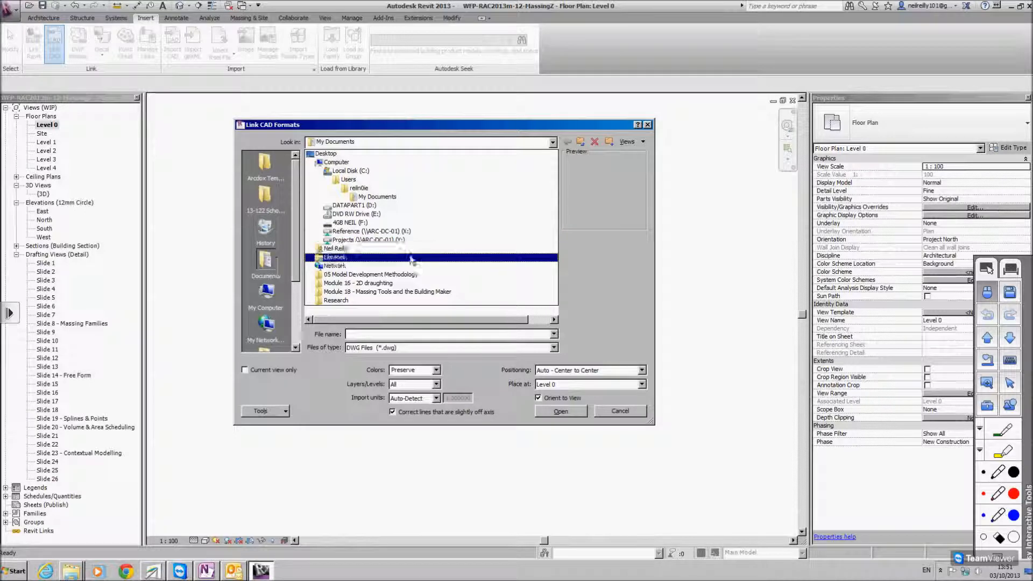
pyautogui.click(397, 224)
pyautogui.doubleClick(322, 237)
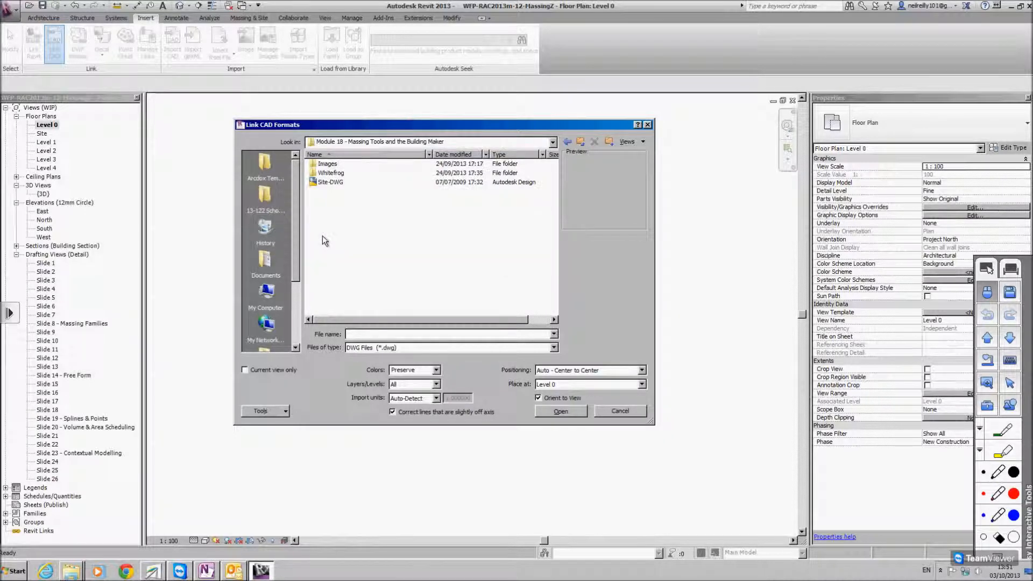
pyautogui.click(325, 181)
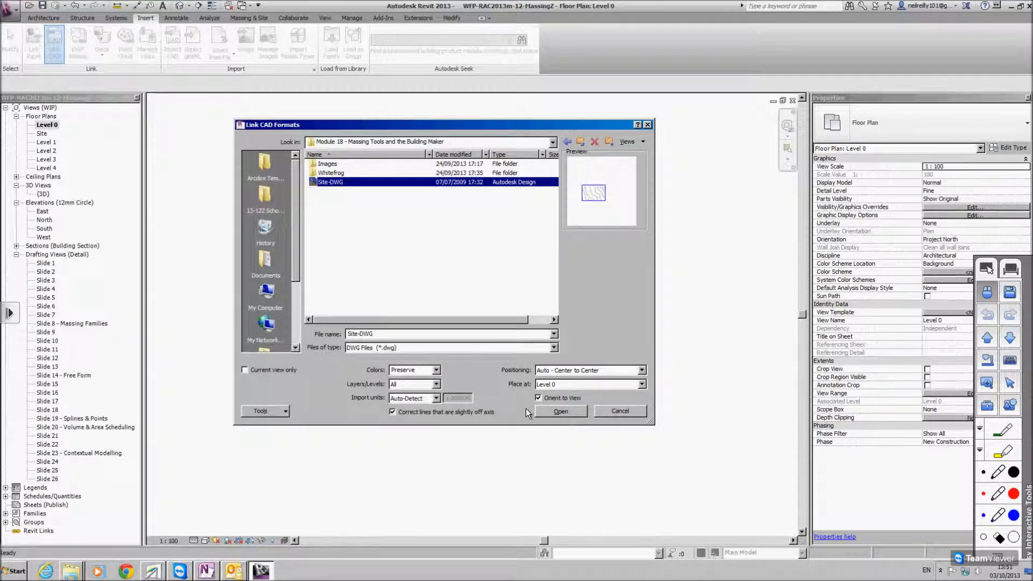
pyautogui.click(559, 411)
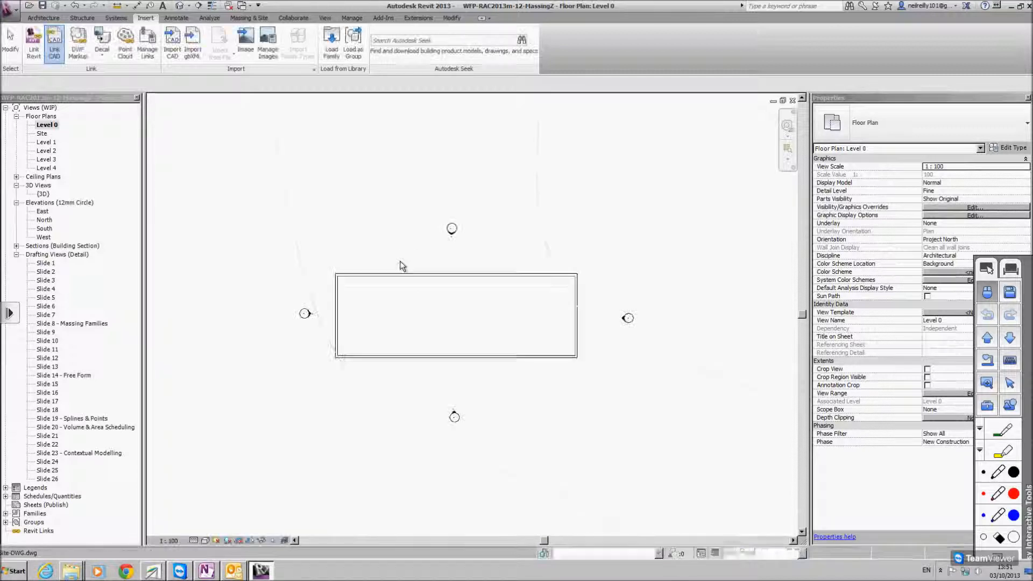
# - Examine the linked site contours around the building in the Level 0 plan and the {3D} view
pyautogui.scroll(-8, 368, 275)
pyautogui.scroll(4, 427, 242)
pyautogui.scroll(-2, 334, 234)
pyautogui.scroll(3, 445, 276)
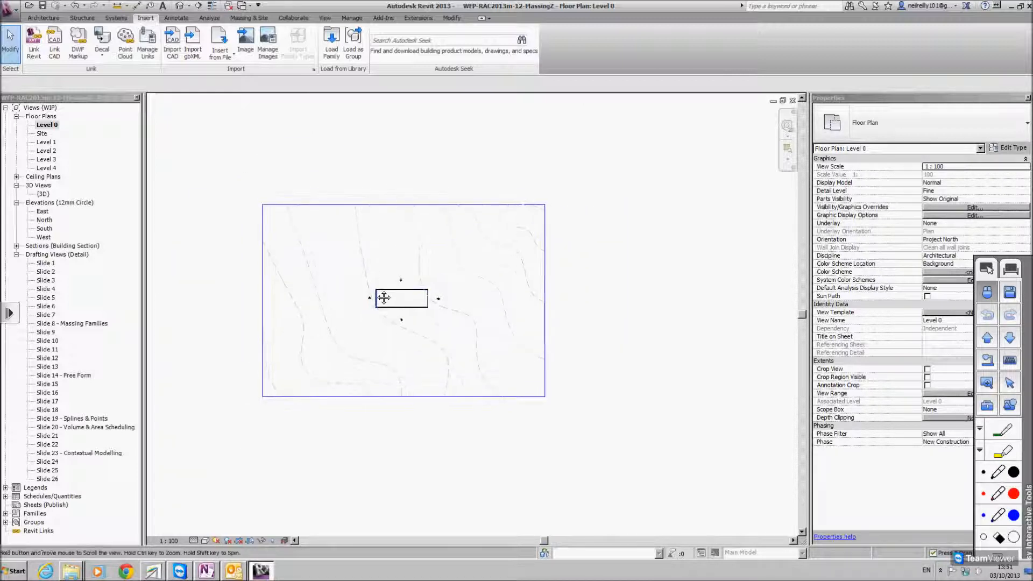
pyautogui.moveTo(445, 276); pyautogui.dragTo(451, 272, button='middle')
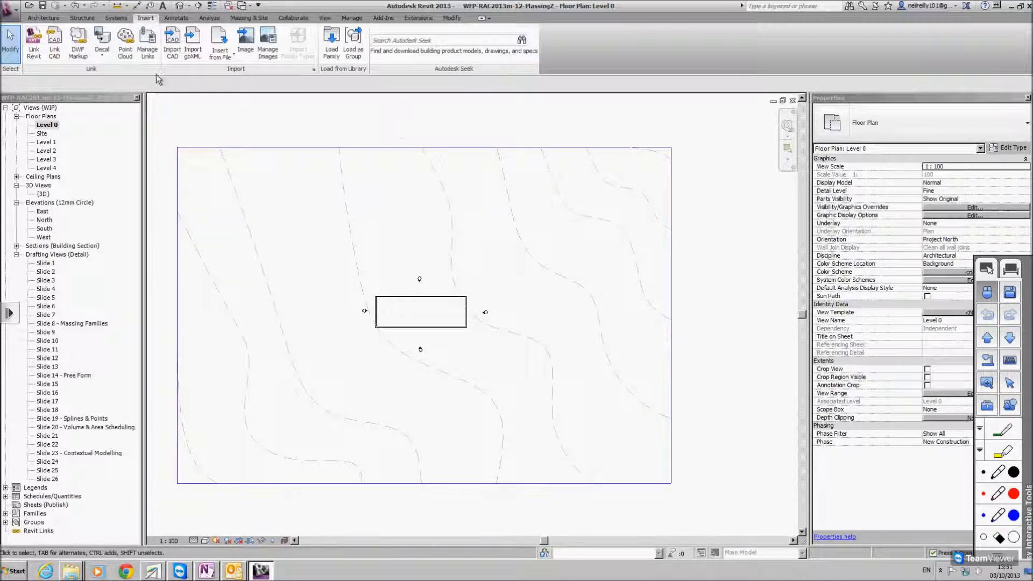
pyautogui.doubleClick(43, 194)
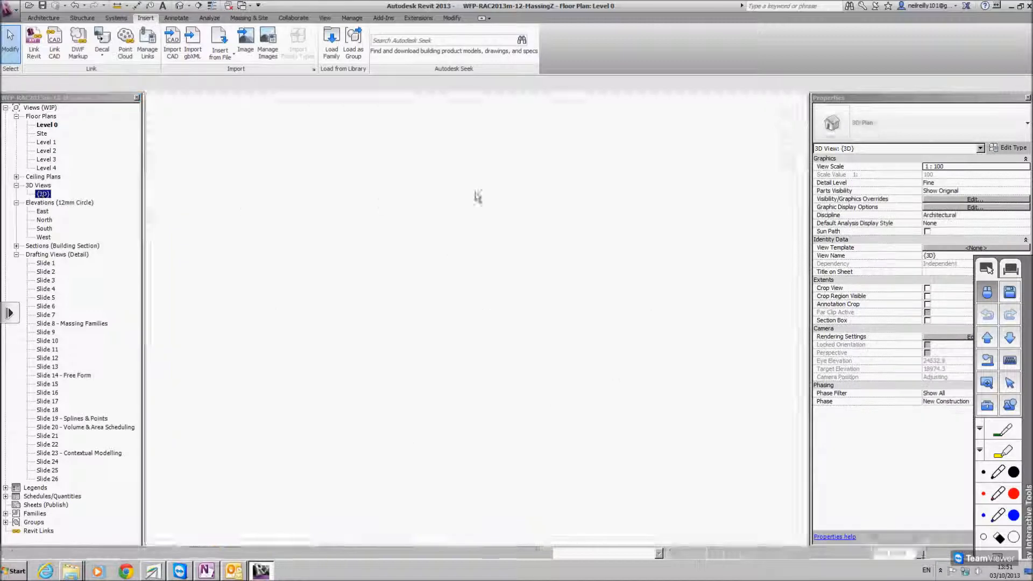
pyautogui.moveTo(525, 203); pyautogui.dragTo(410, 327, button='middle')
pyautogui.scroll(-4, 495, 301)
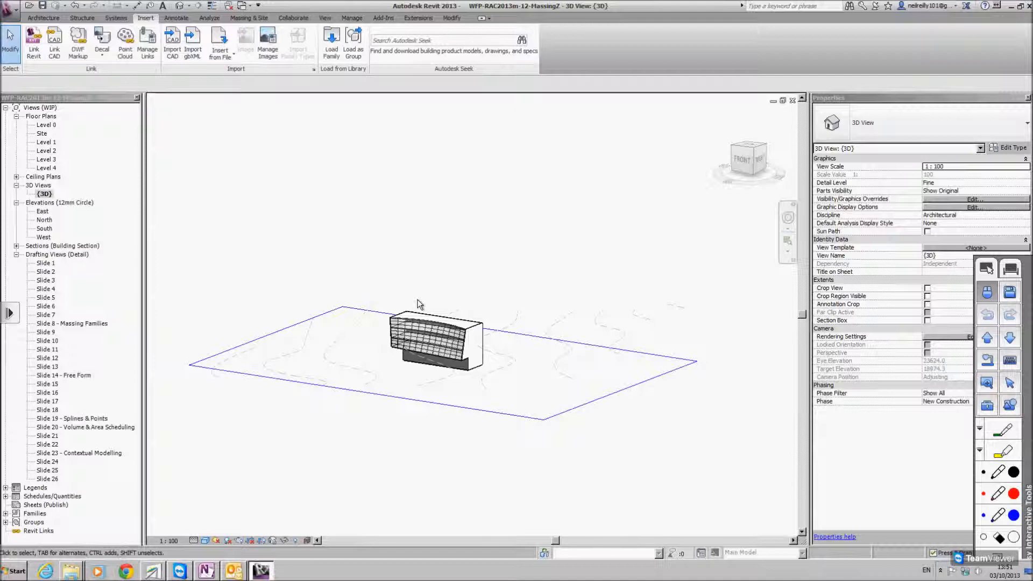
pyautogui.moveTo(412, 241)
pyautogui.keyDown('shift'); pyautogui.mouseDown(button='middle')
pyautogui.moveTo(431, 260)
pyautogui.moveTo(438, 298)
pyautogui.moveTo(425, 256)
pyautogui.mouseUp(button='middle'); pyautogui.keyUp('shift')
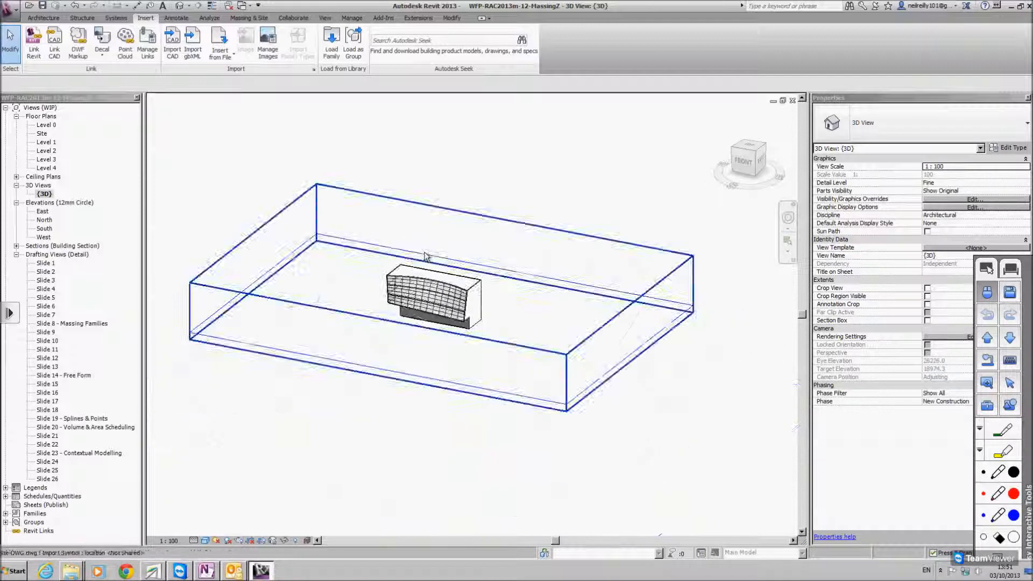
# - Start a toposurface created from an import instance, using the linked Site-DWG as its source
pyautogui.click(249, 20)
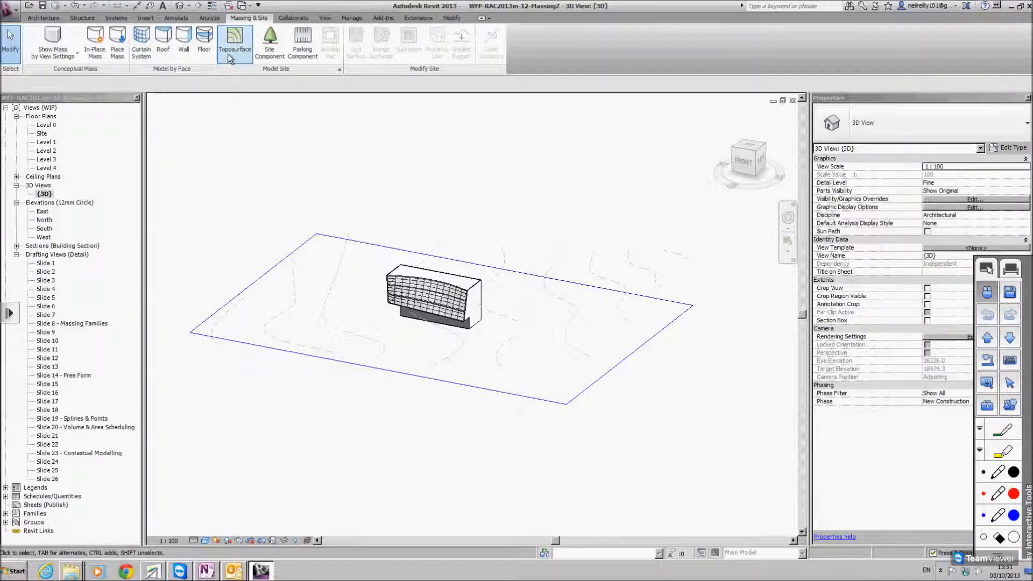
pyautogui.click(243, 44)
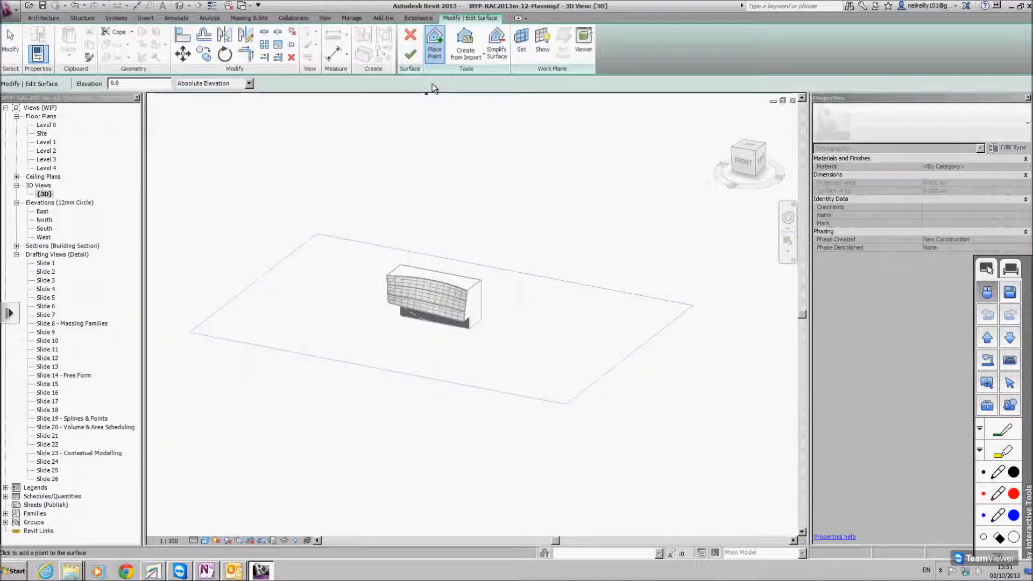
pyautogui.click(460, 52)
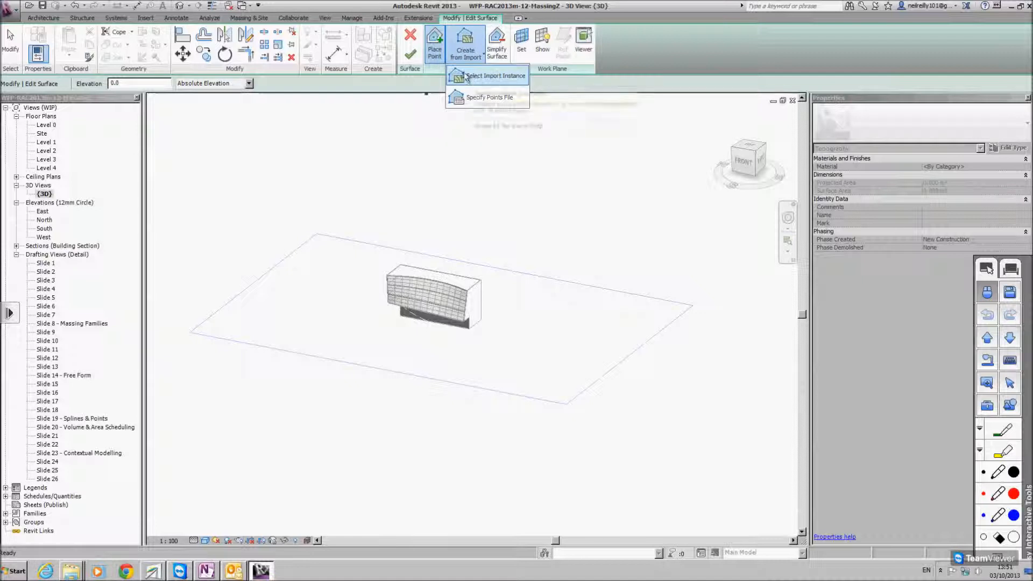
pyautogui.click(496, 76)
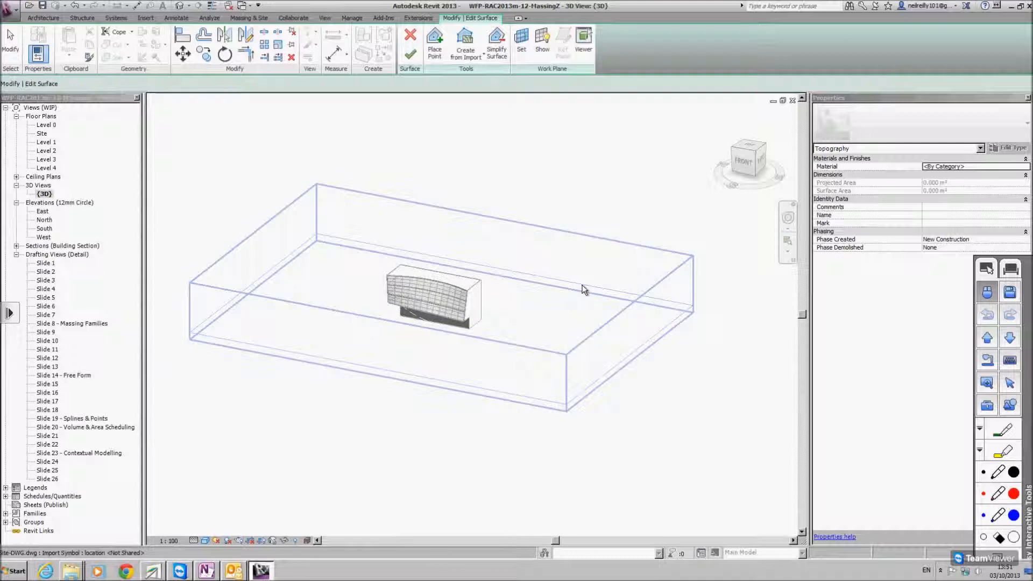
pyautogui.click(583, 289)
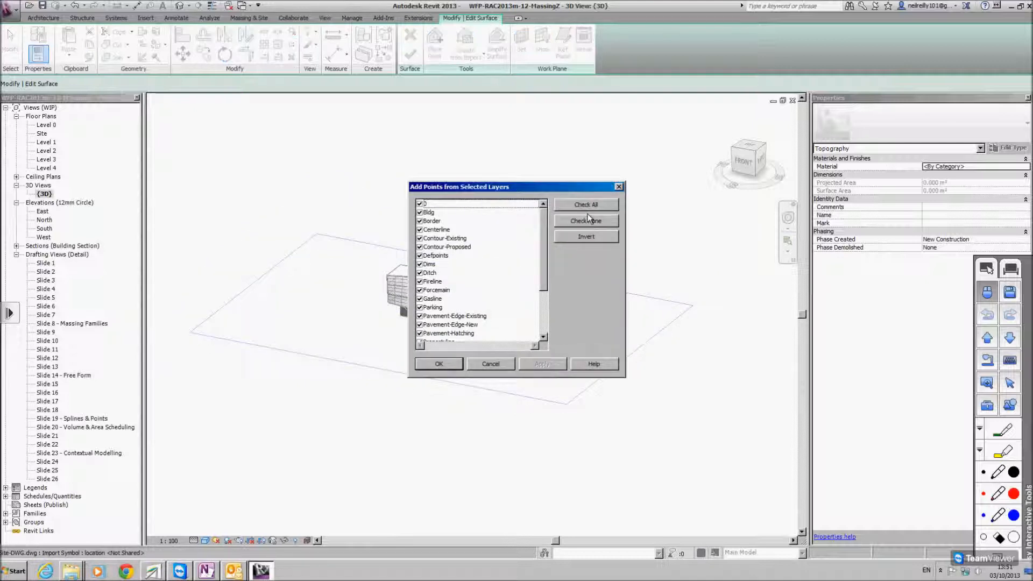
# - Generate the surface points from only the Contour-Existing layer of the linked drawing
pyautogui.moveTo(544, 217); pyautogui.dragTo(544, 257)
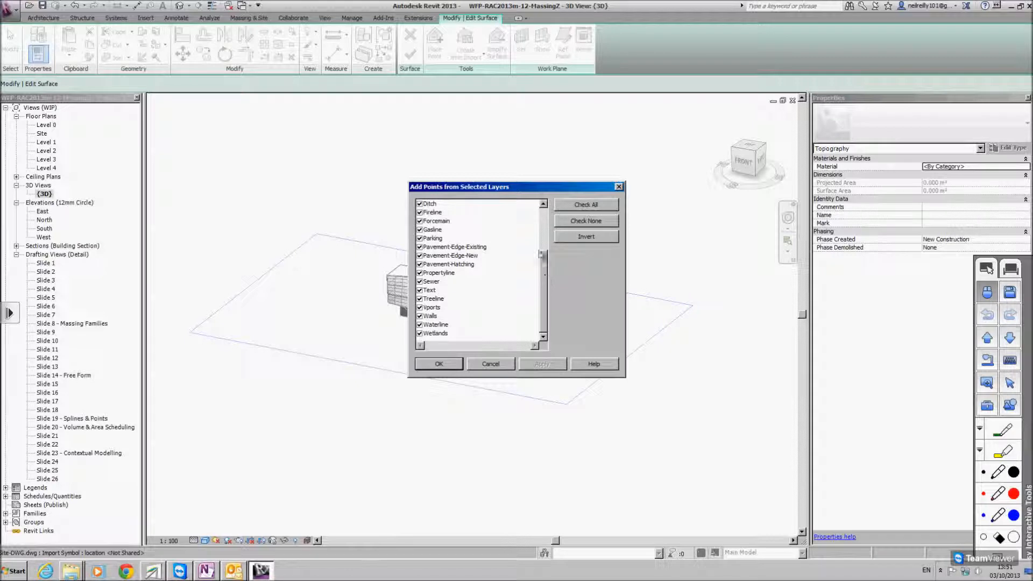
pyautogui.click(430, 334)
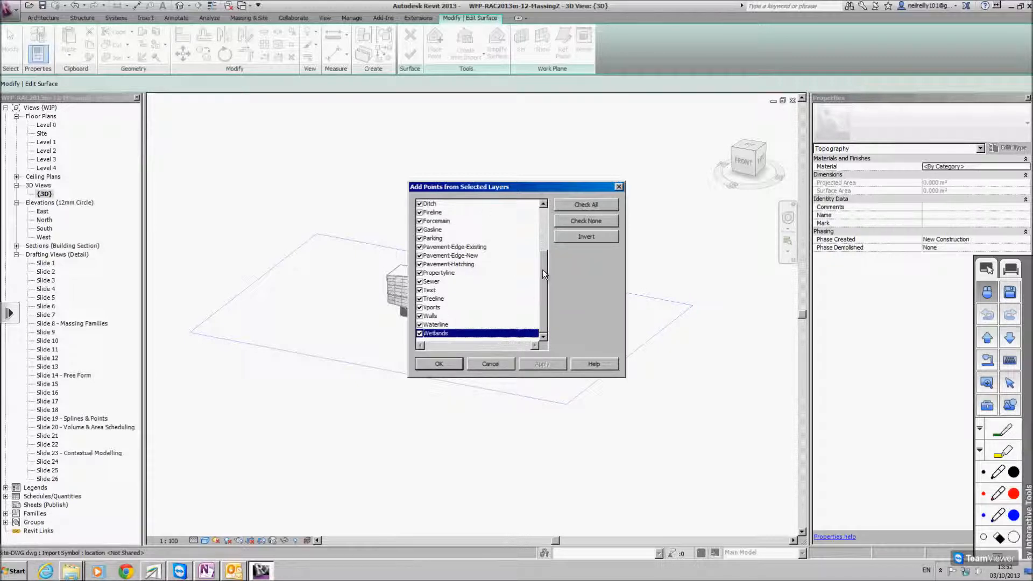
pyautogui.moveTo(542, 269); pyautogui.dragTo(542, 214)
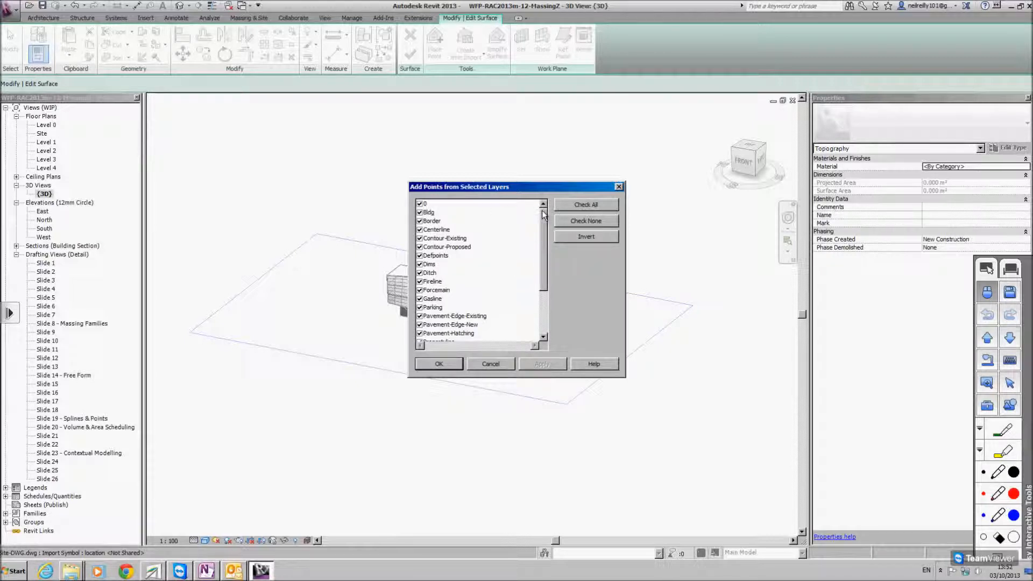
pyautogui.click(591, 221)
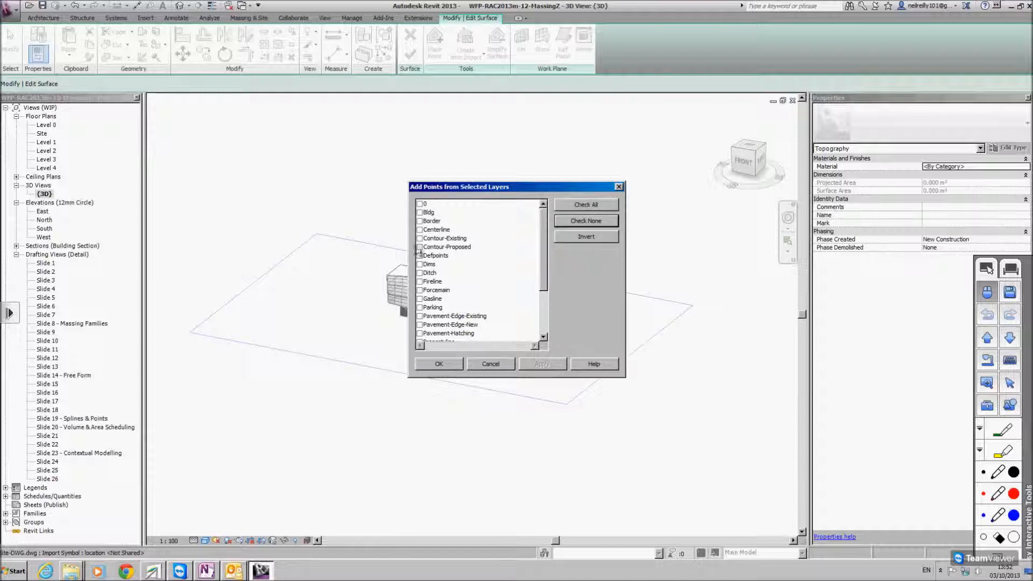
pyautogui.click(420, 239)
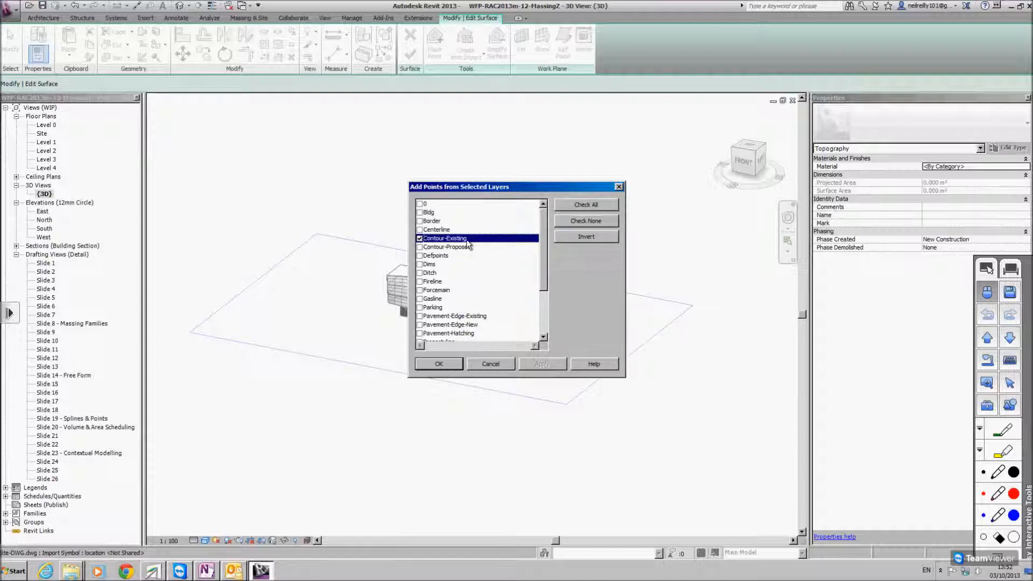
pyautogui.click(449, 361)
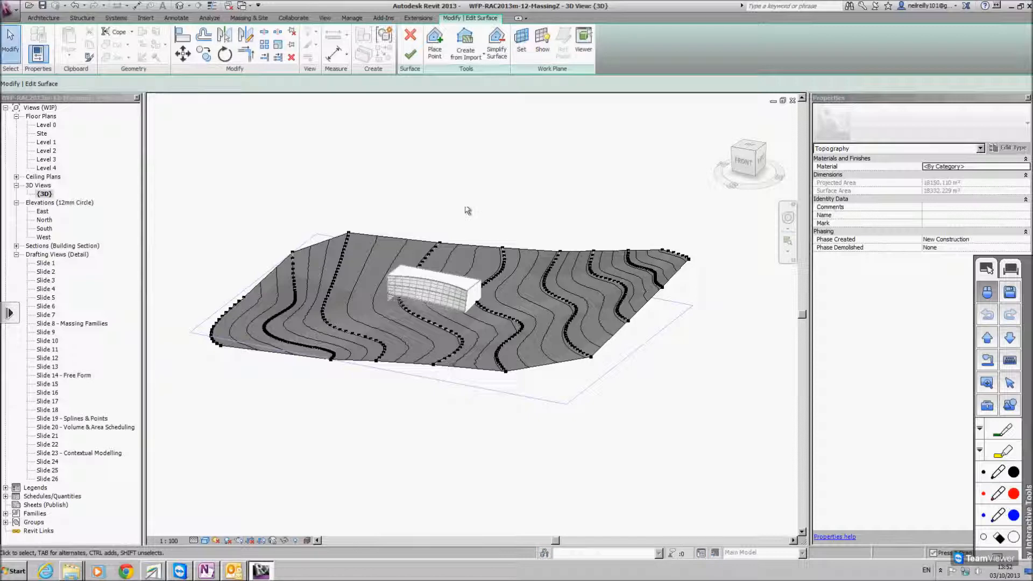
# - Review the generated contour points around the building and finish the toposurface
pyautogui.keyDown('shift'); pyautogui.moveTo(406, 242); pyautogui.dragTo(236, 305, button='middle'); pyautogui.keyUp('shift')
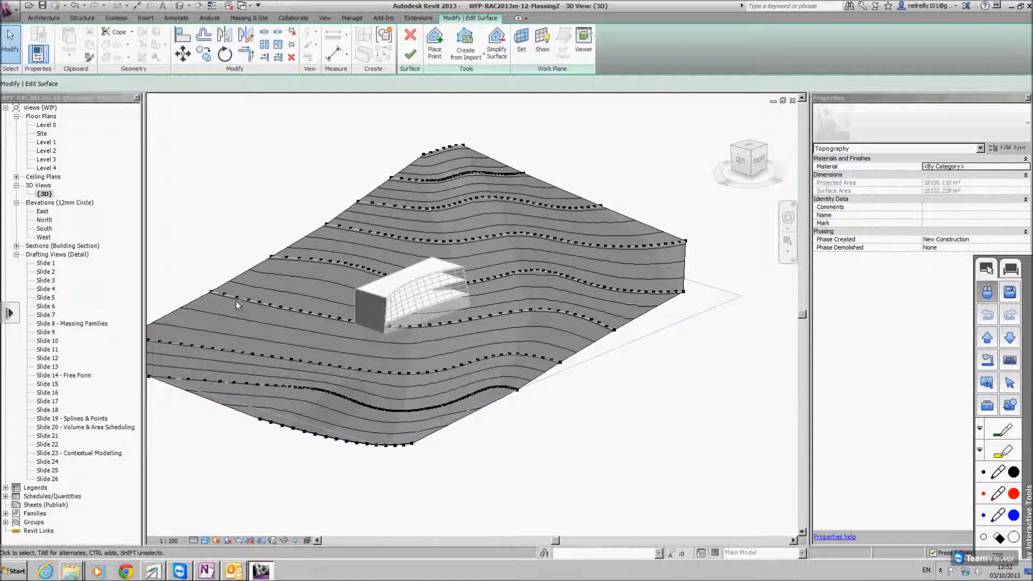
pyautogui.scroll(-2, 361, 256)
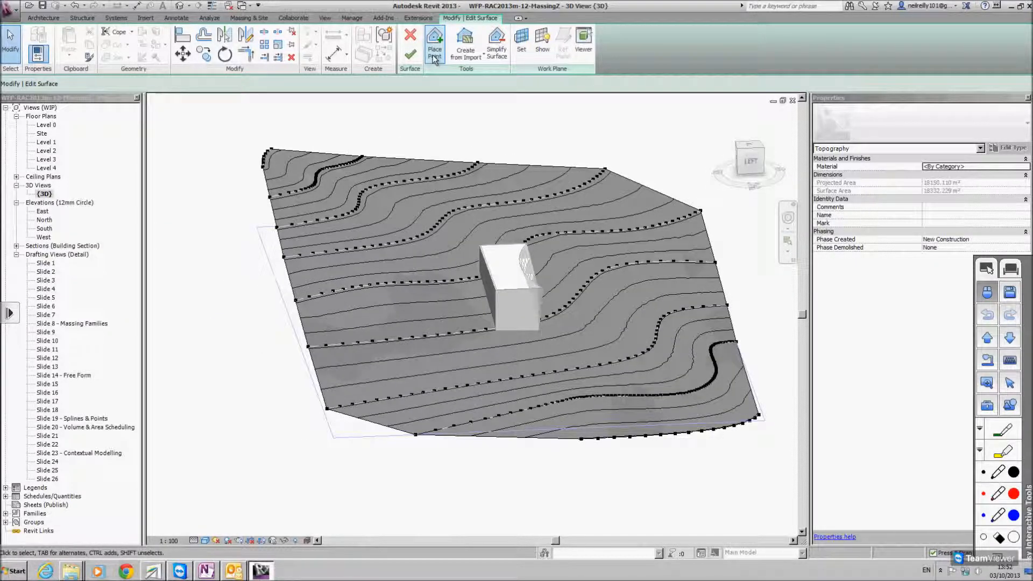
pyautogui.scroll(2, 506, 315)
pyautogui.scroll(-3, 447, 222)
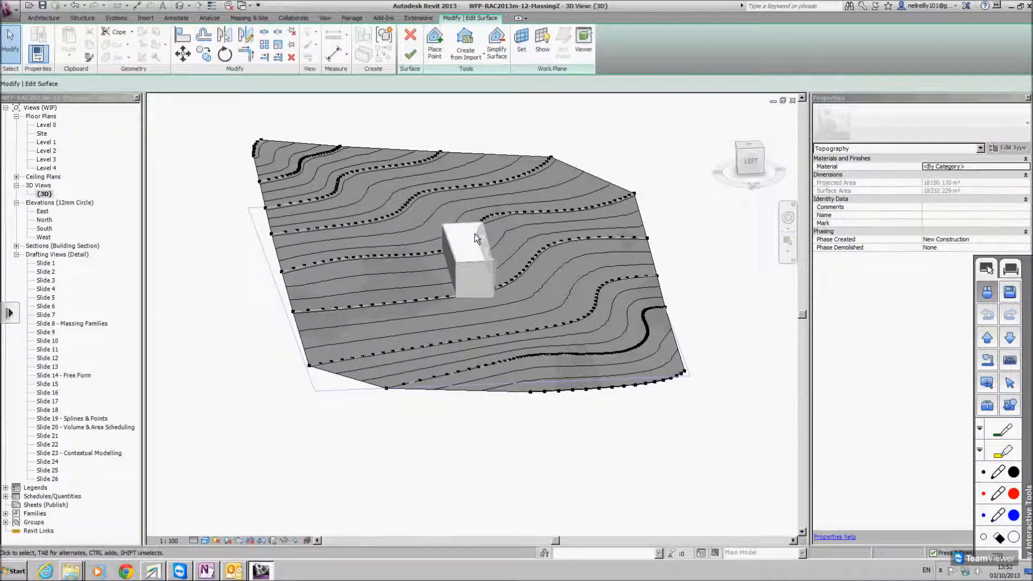
pyautogui.scroll(1, 475, 234)
pyautogui.keyDown('shift'); pyautogui.moveTo(537, 281); pyautogui.dragTo(400, 227, button='middle'); pyautogui.keyUp('shift')
pyautogui.moveTo(286, 119); pyautogui.dragTo(590, 424)
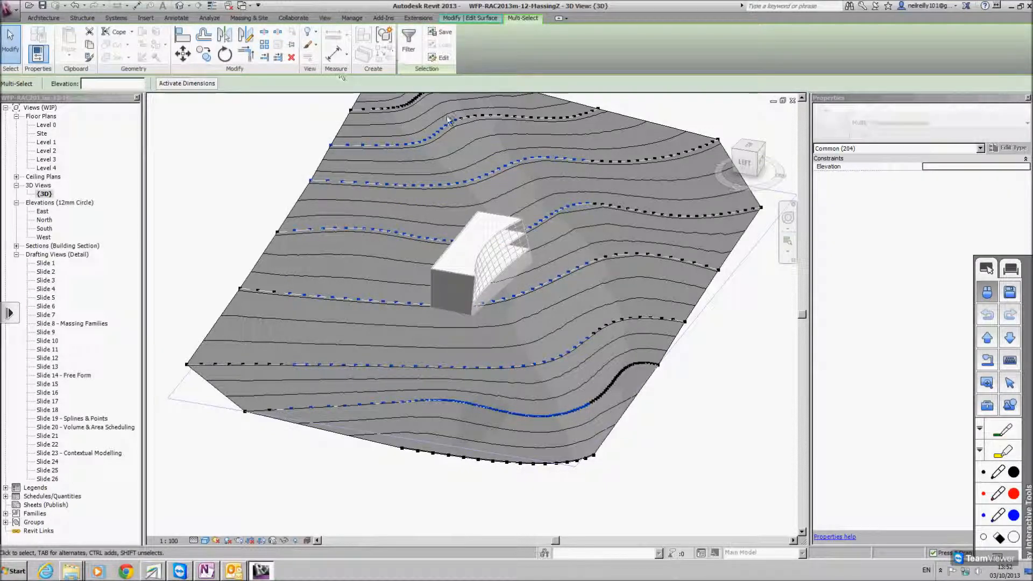
pyautogui.press('Escape')
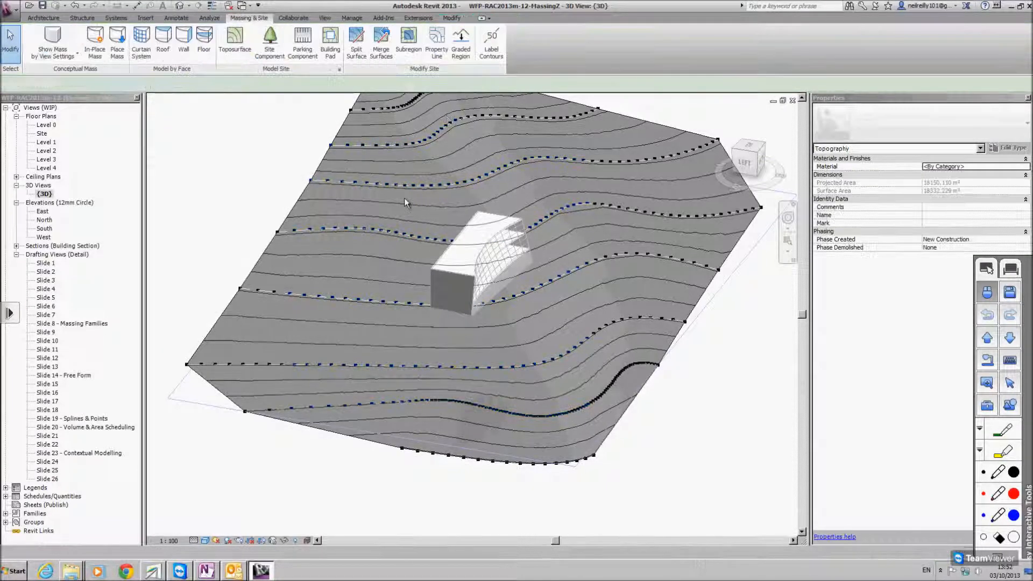
# - Select all the building's curtain elements, floors, roof and walls, and temporarily hide them to inspect the bare terrain
pyautogui.moveTo(217, 142); pyautogui.dragTo(582, 334)
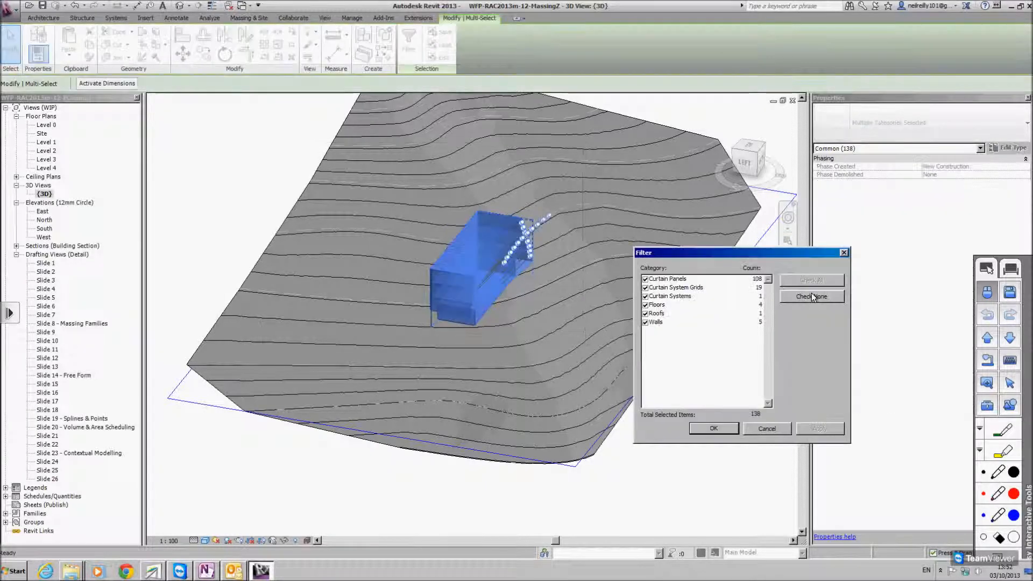
pyautogui.click(811, 296)
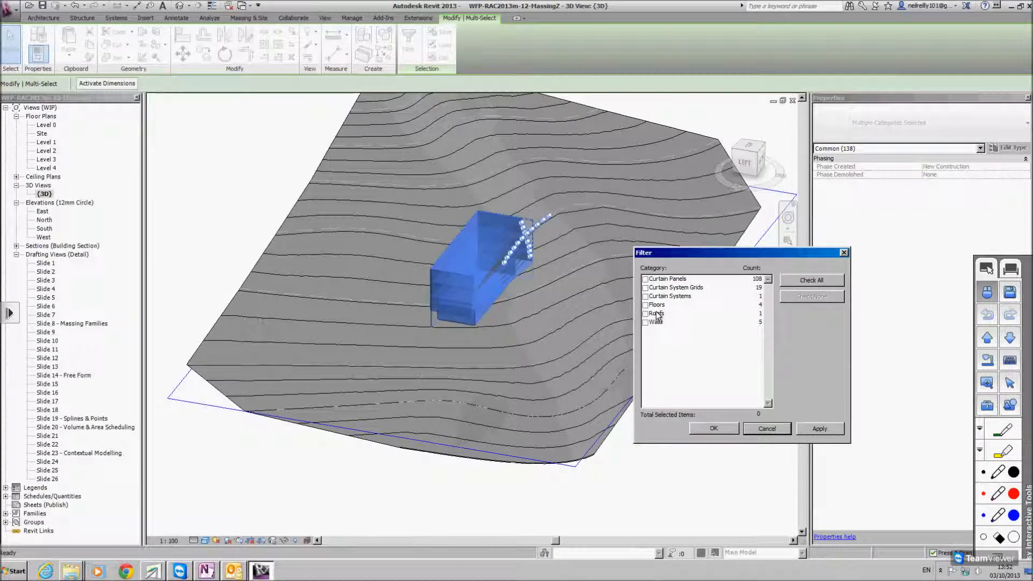
pyautogui.click(810, 281)
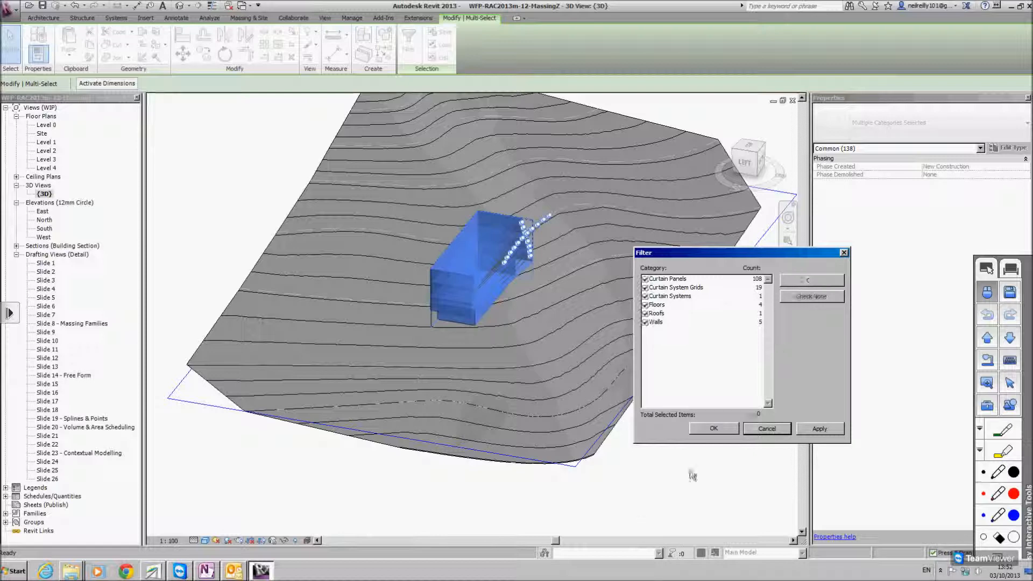
pyautogui.click(708, 430)
pyautogui.click(284, 540)
pyautogui.click(305, 514)
pyautogui.scroll(-3, 385, 293)
pyautogui.moveTo(393, 313)
pyautogui.keyDown('shift'); pyautogui.mouseDown(button='middle')
pyautogui.moveTo(383, 291)
pyautogui.moveTo(514, 281)
pyautogui.moveTo(456, 322)
pyautogui.moveTo(401, 316)
pyautogui.mouseUp(button='middle'); pyautogui.keyUp('shift')
pyautogui.scroll(3, 514, 281)
pyautogui.scroll(-2, 456, 323)
pyautogui.keyDown('shift'); pyautogui.moveTo(519, 307); pyautogui.dragTo(405, 249, button='middle'); pyautogui.keyUp('shift')
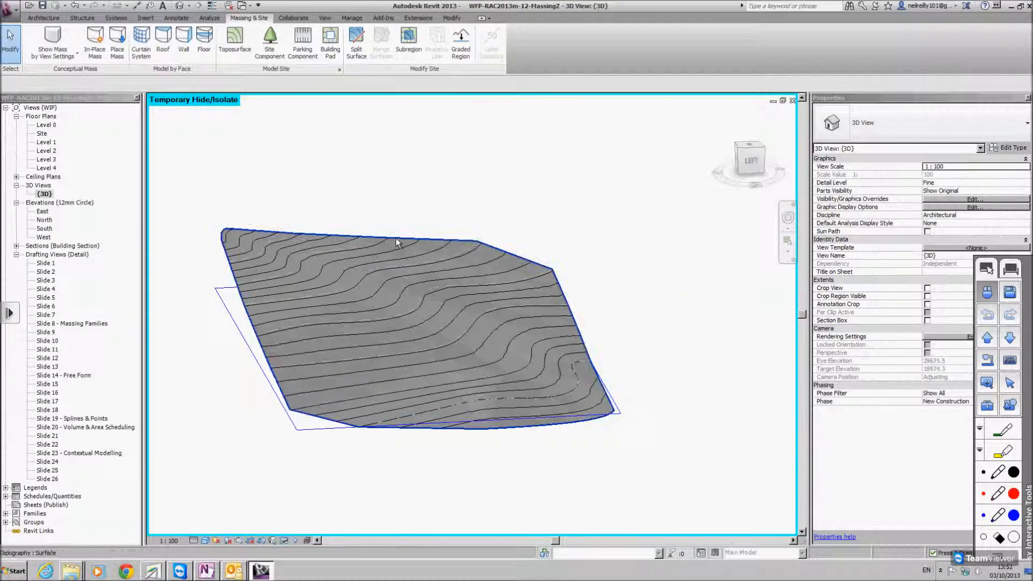